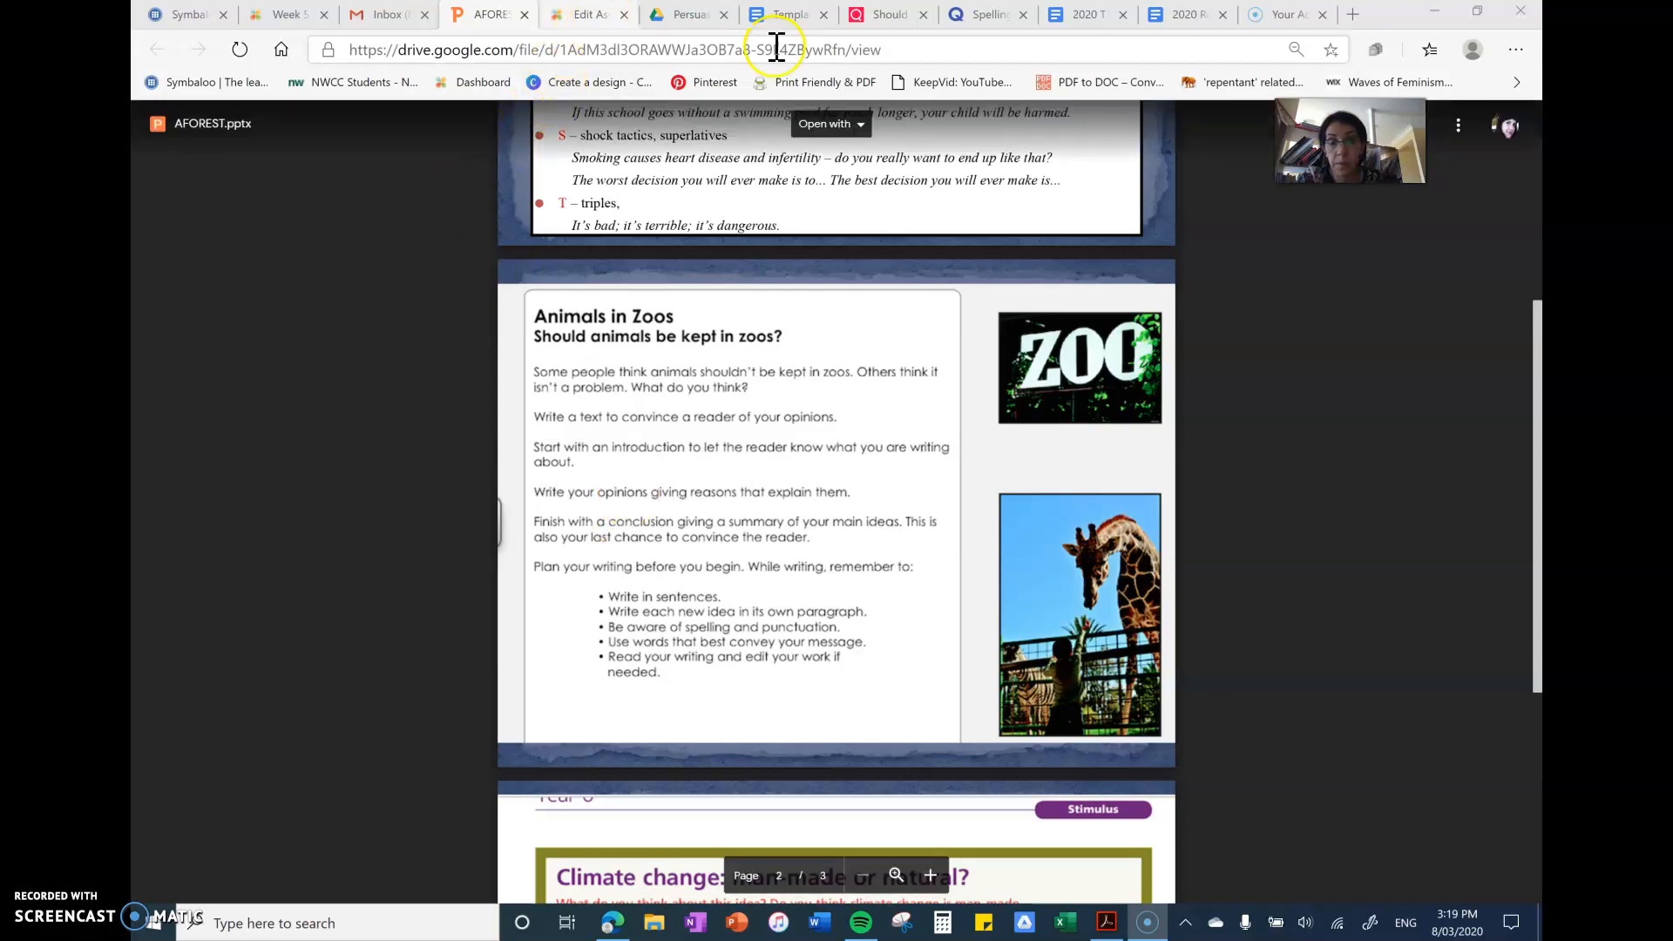
Switch to the persuasive writing template and select the list of hook types.
{"action": "left_click", "coordinate": [772, 16]}
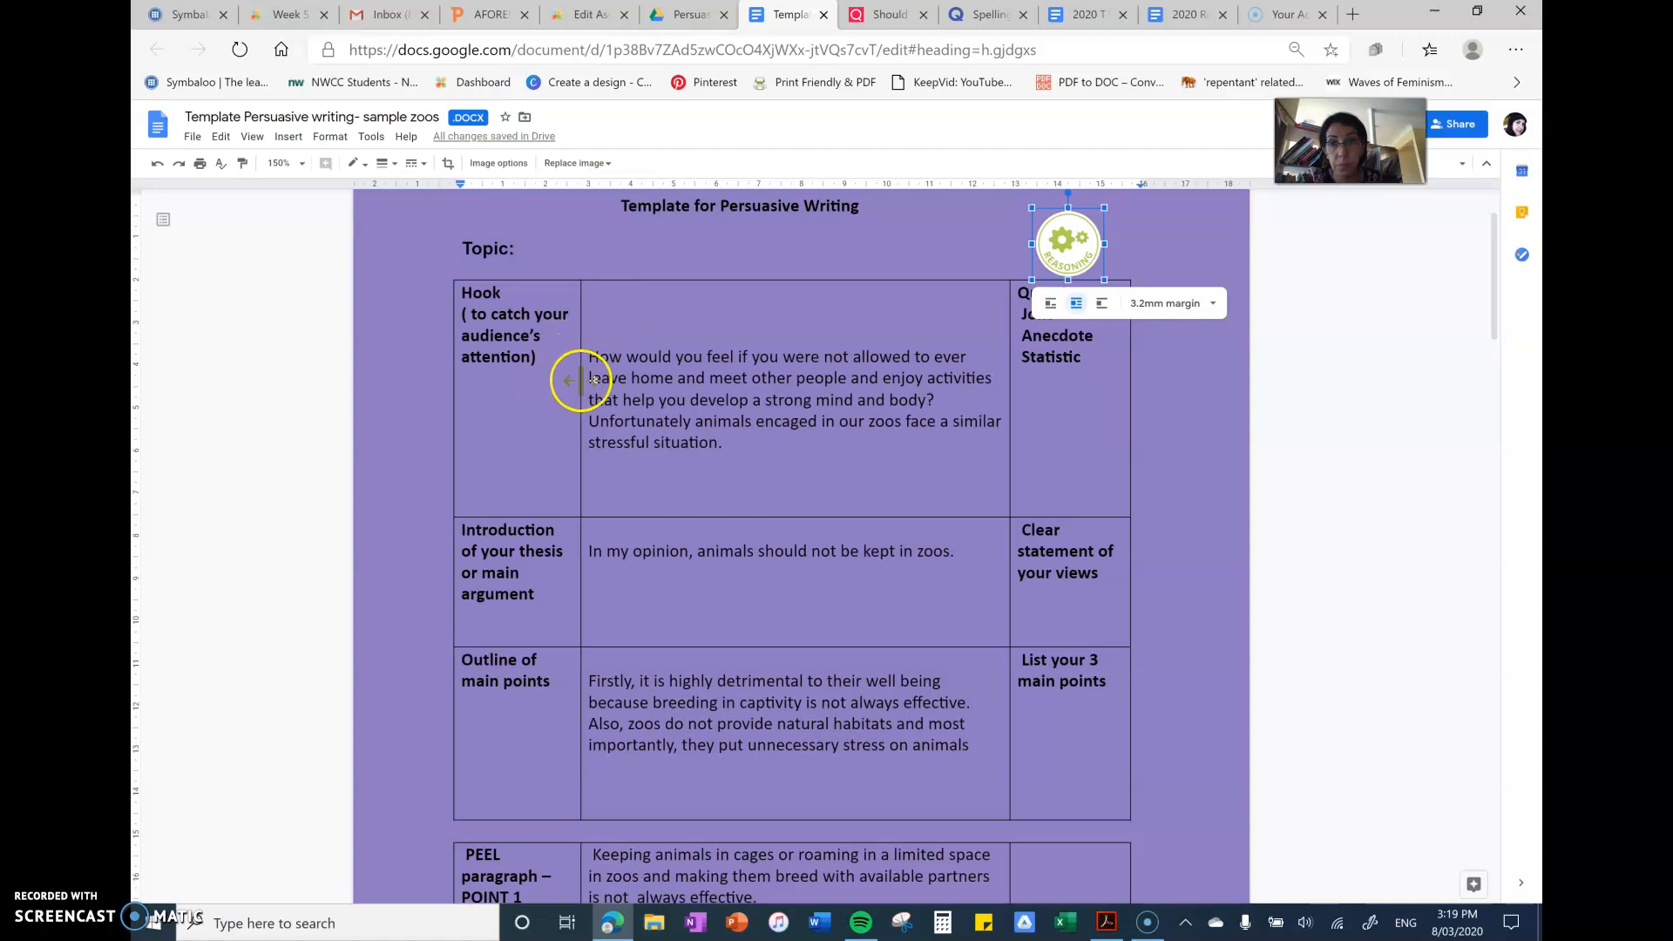
{"action": "left_click", "coordinate": [1085, 393]}
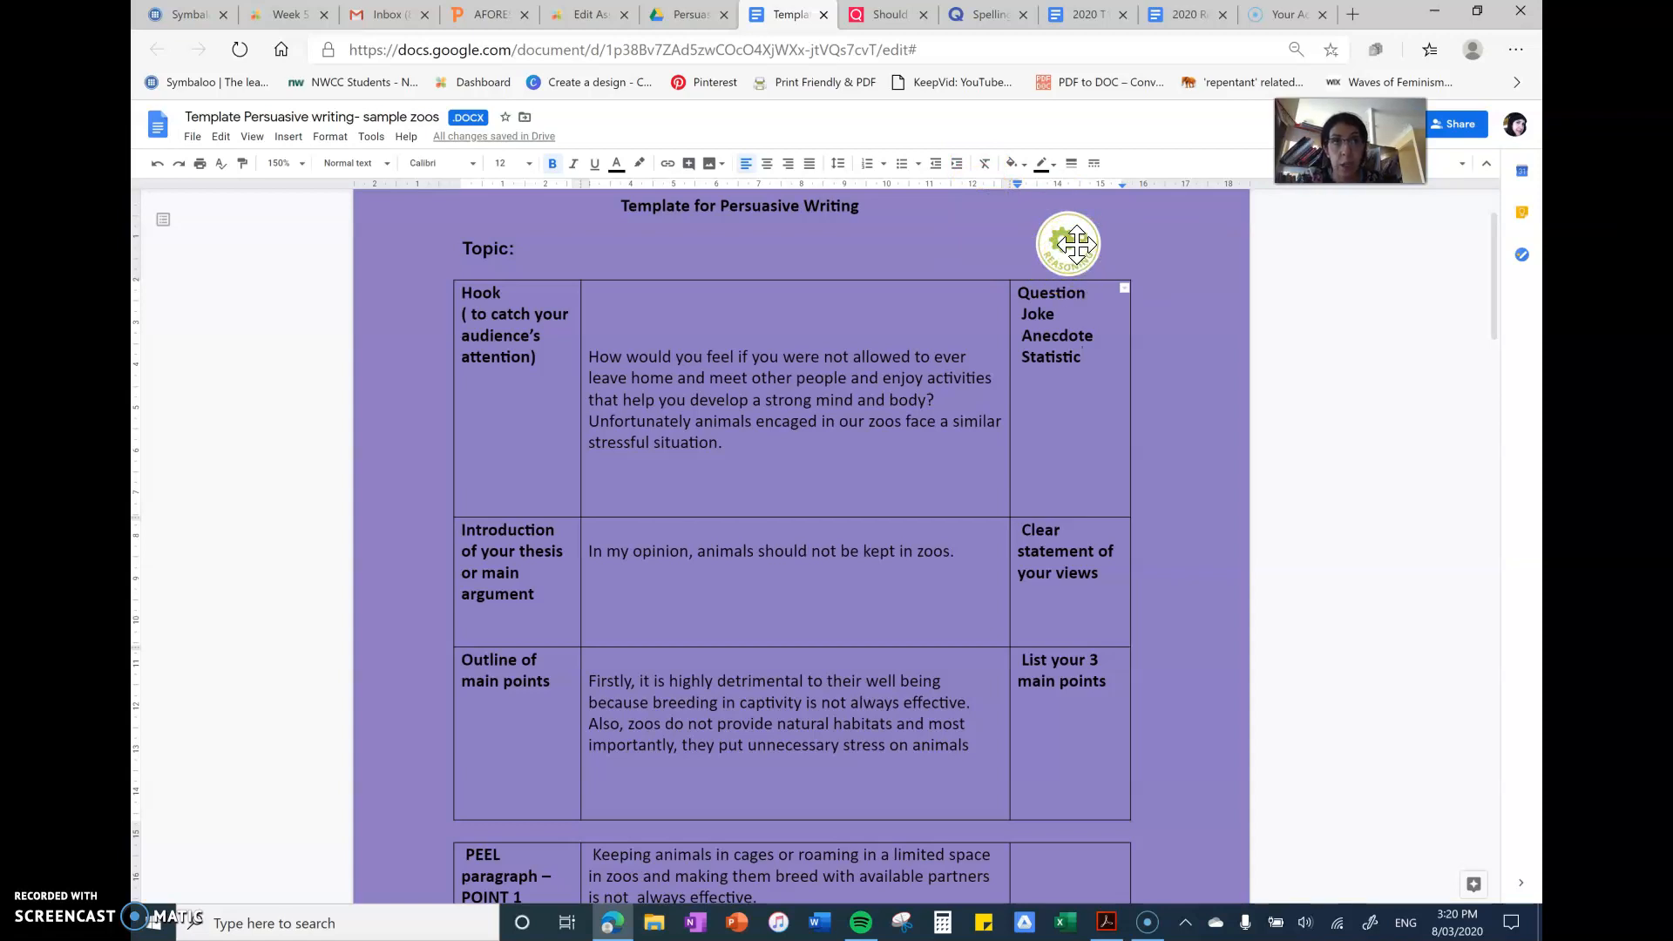
{"action": "left_click", "coordinate": [1074, 242]}
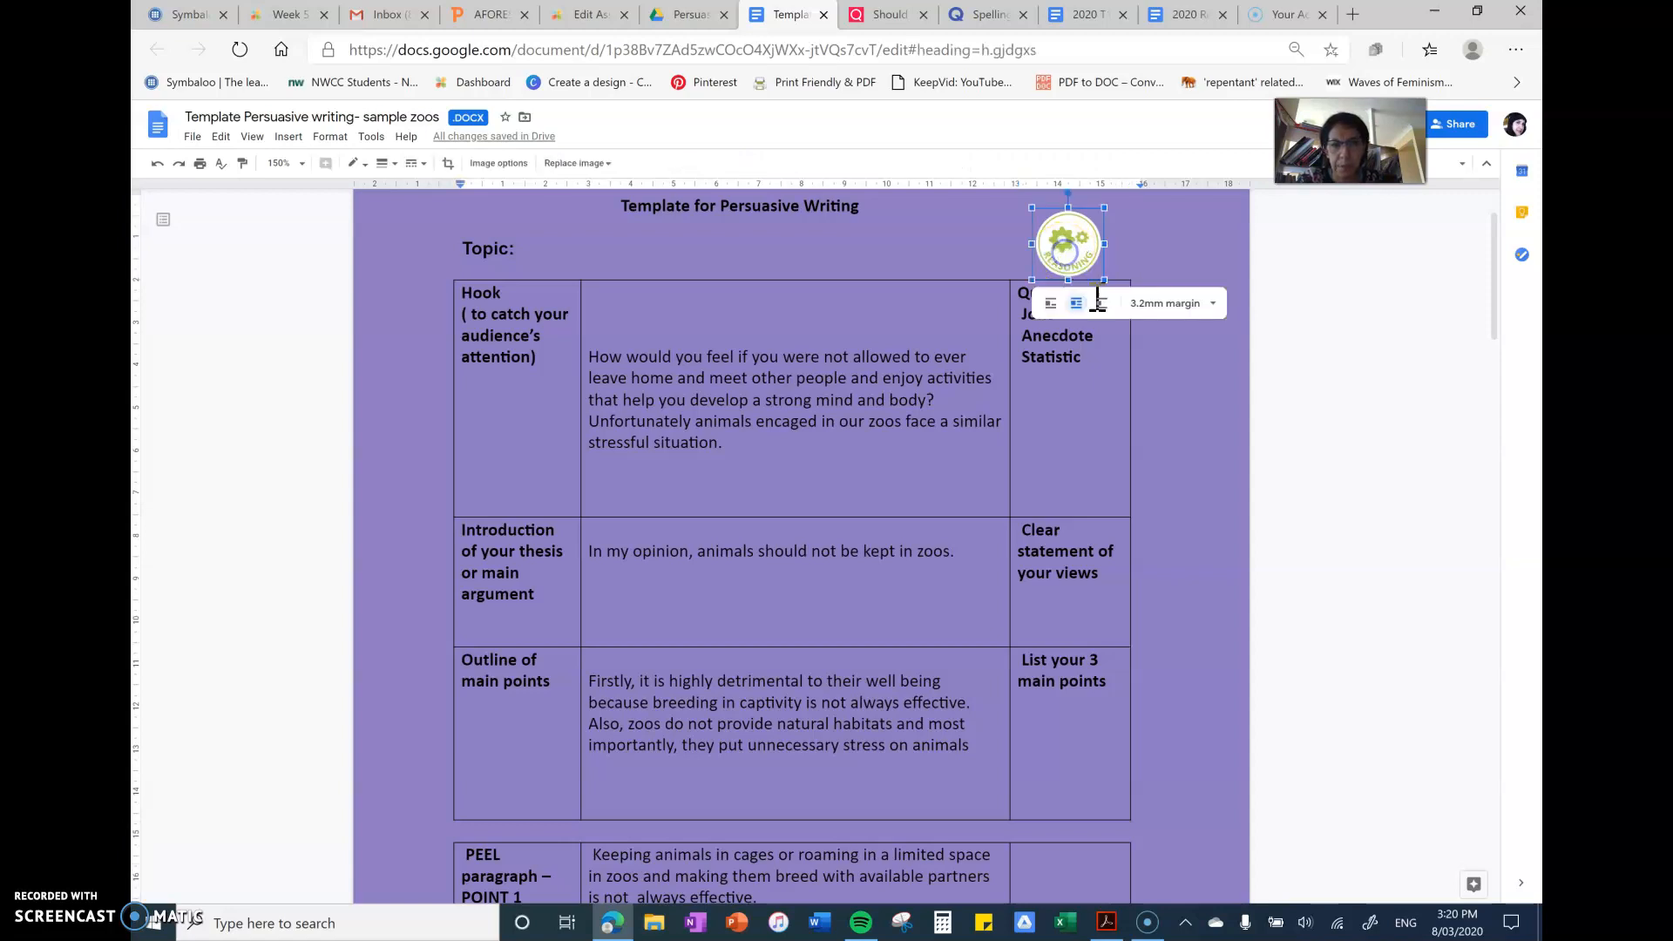
{"action": "left_click", "coordinate": [1178, 508]}
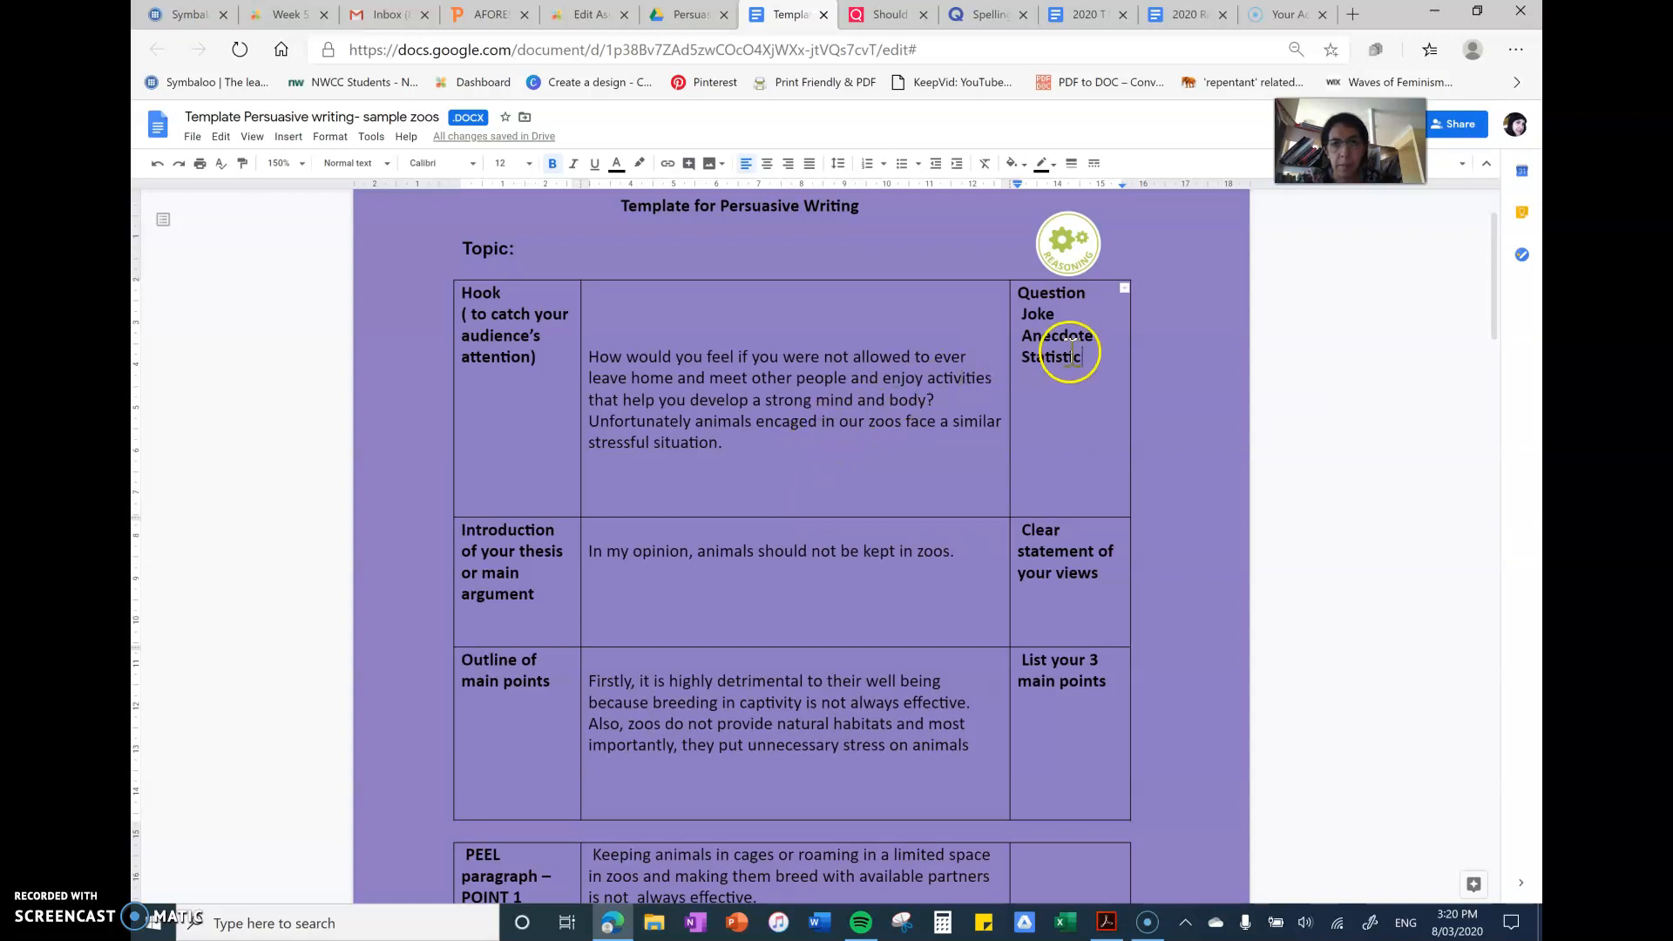
{"action": "left_click_drag", "start_coordinate": [1089, 358], "coordinate": [1017, 296]}
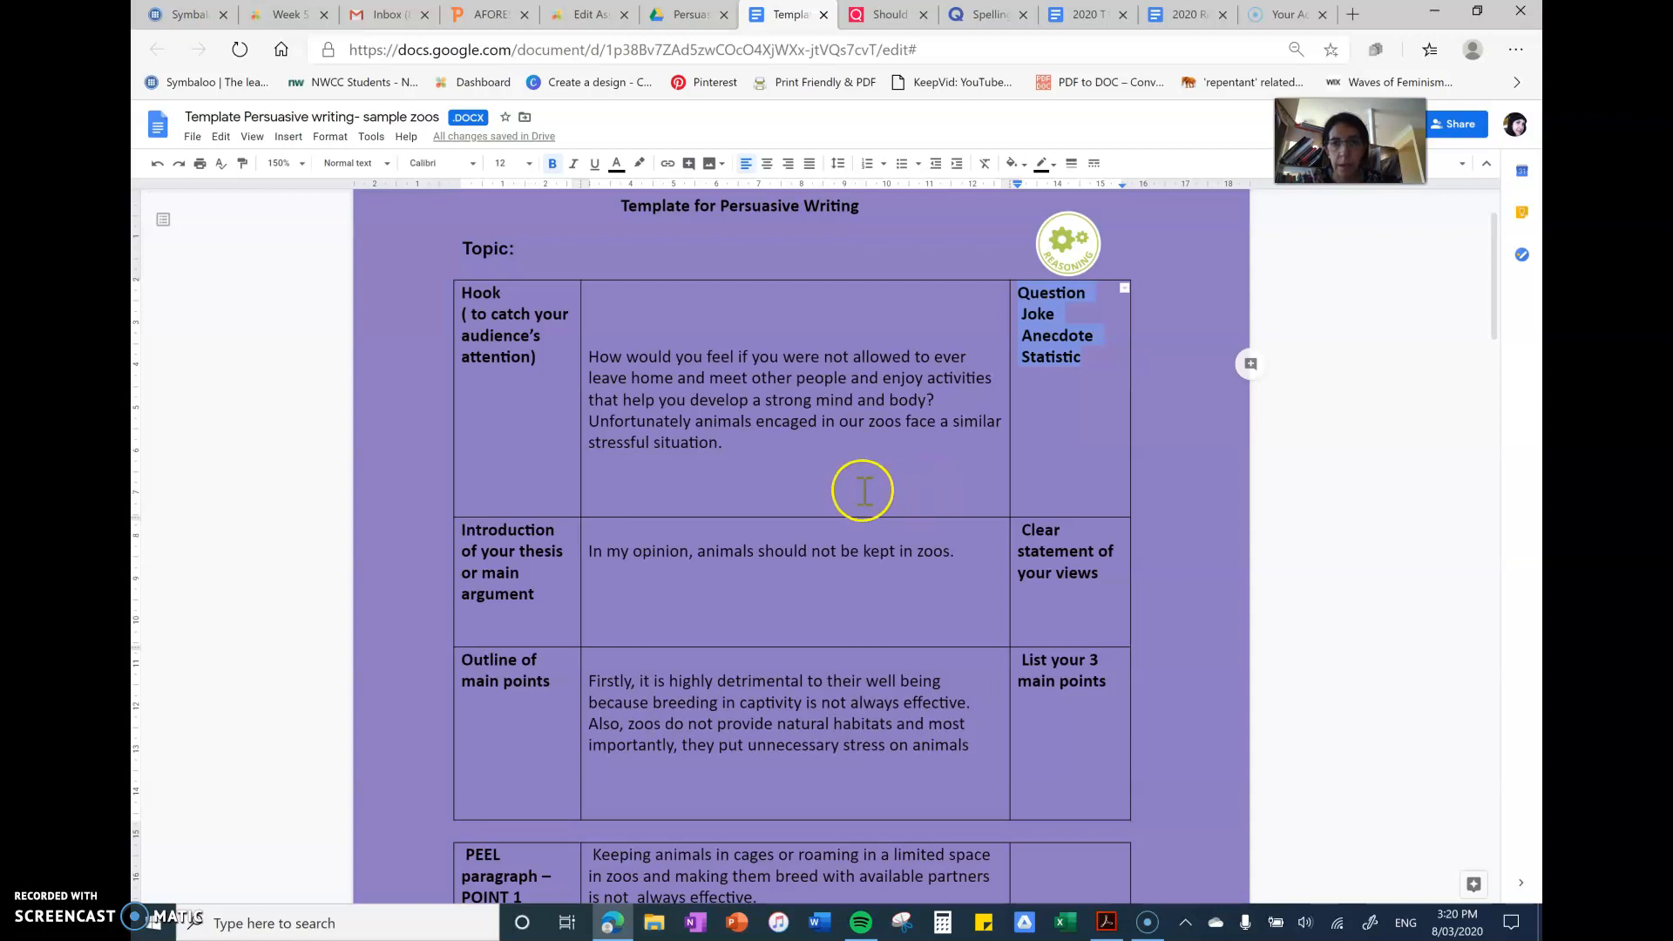
Select the hook's opening question sentences ready for highlighting.
{"action": "left_click", "coordinate": [777, 439]}
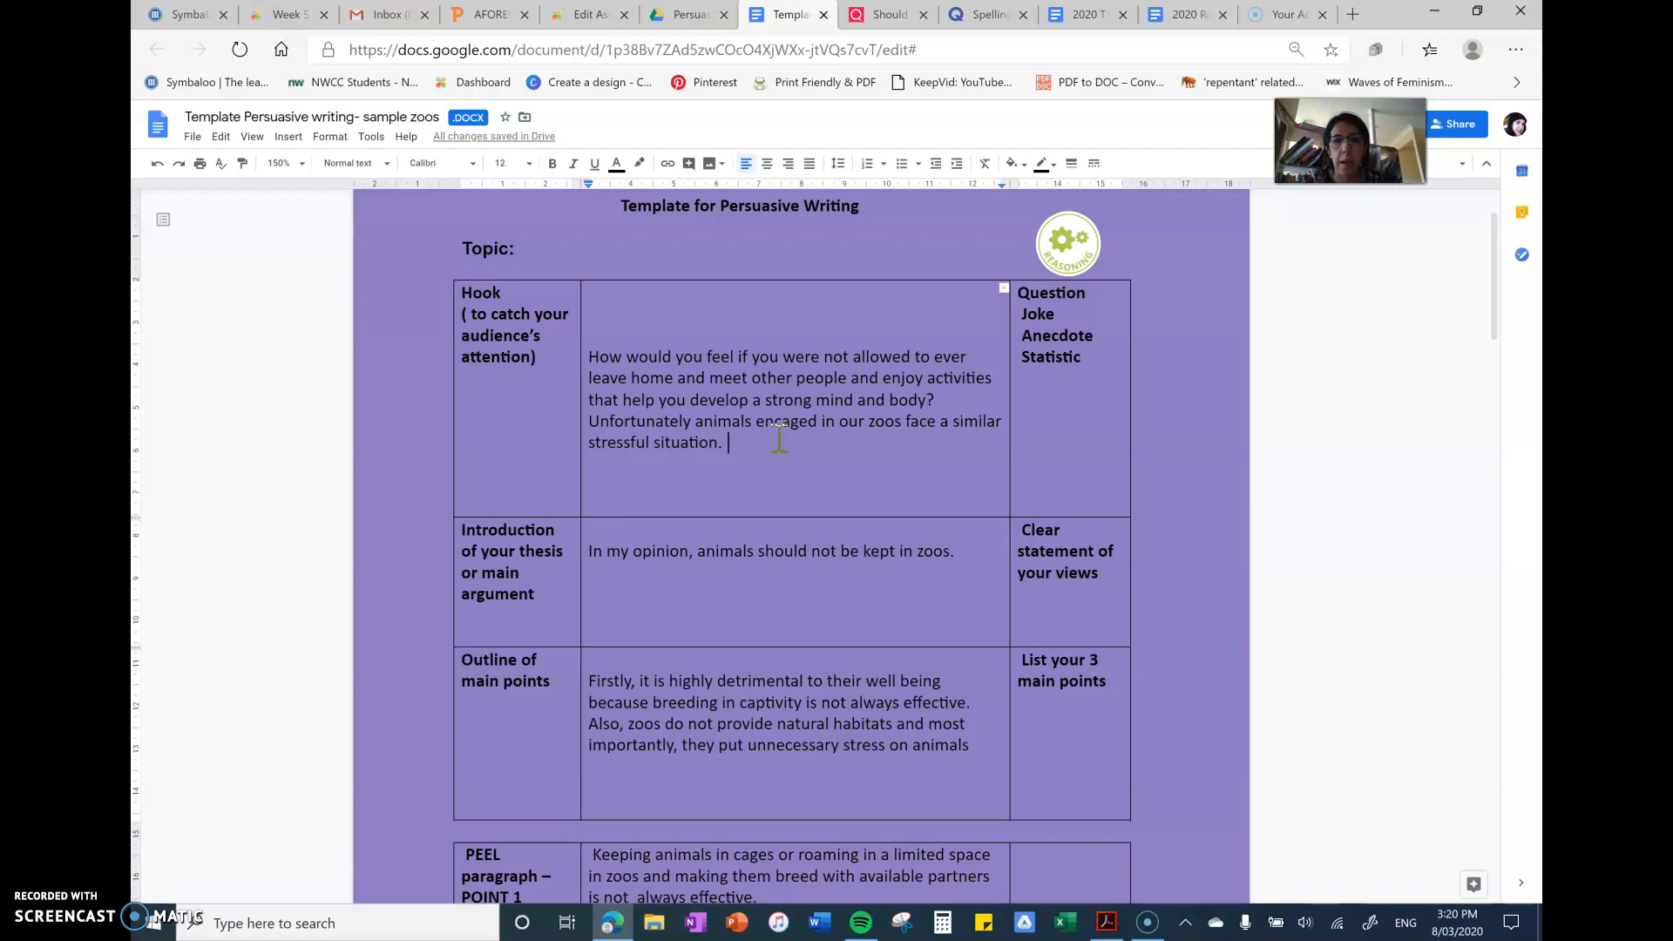
{"action": "left_click", "coordinate": [779, 445]}
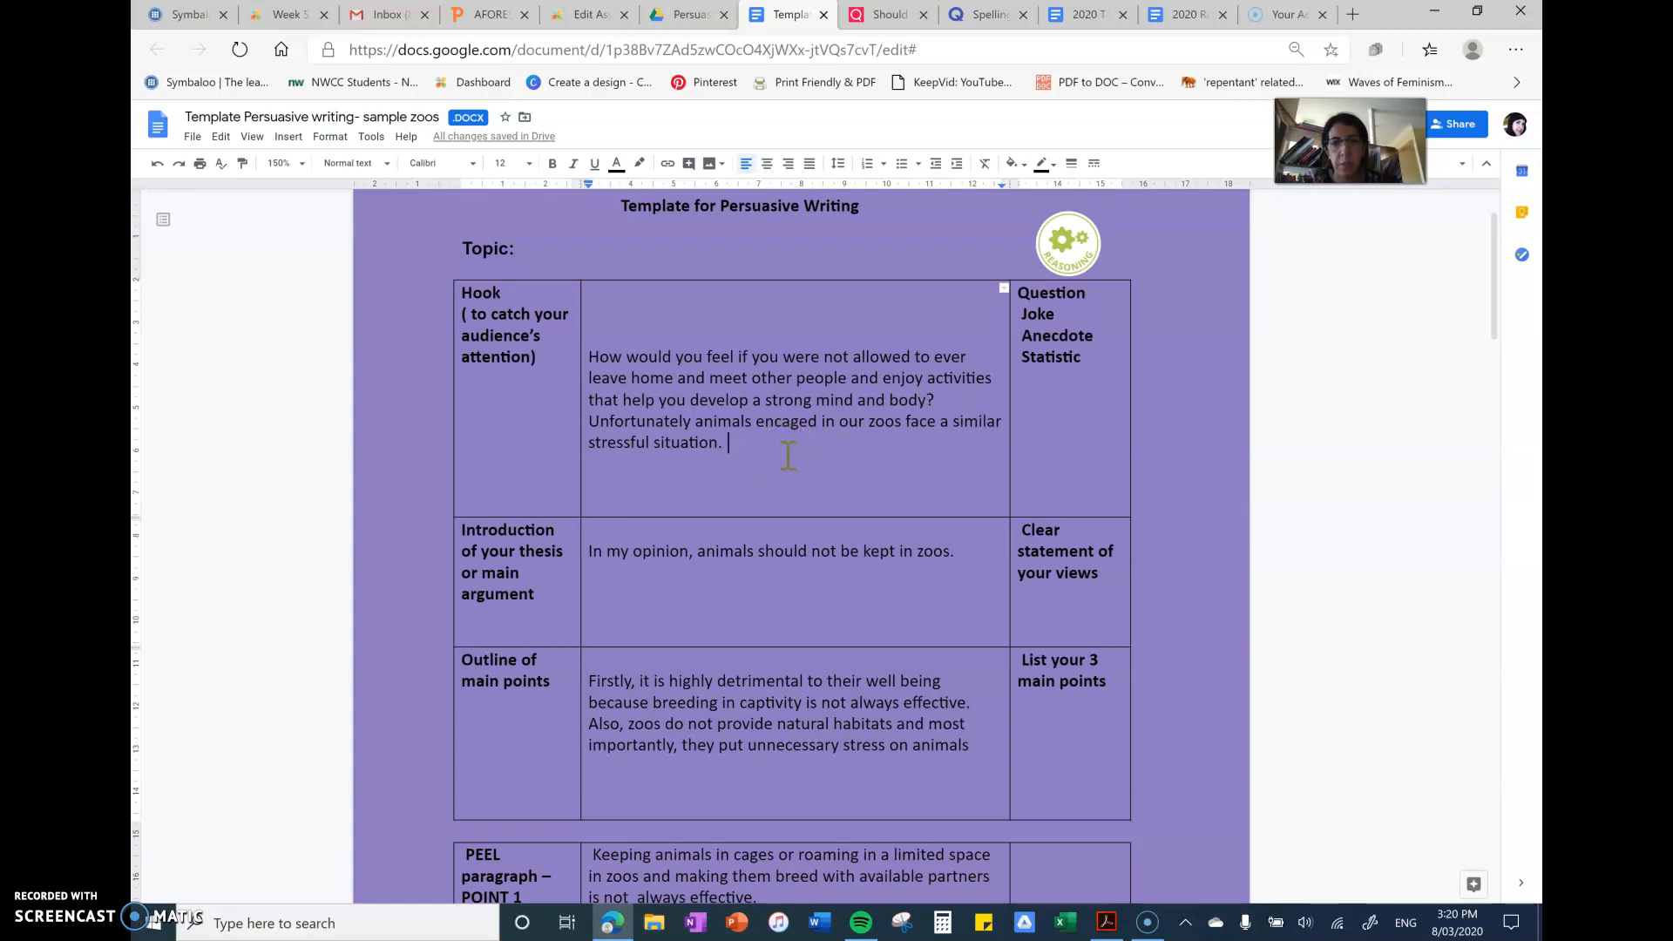
{"action": "left_click_drag", "start_coordinate": [937, 400], "coordinate": [597, 352]}
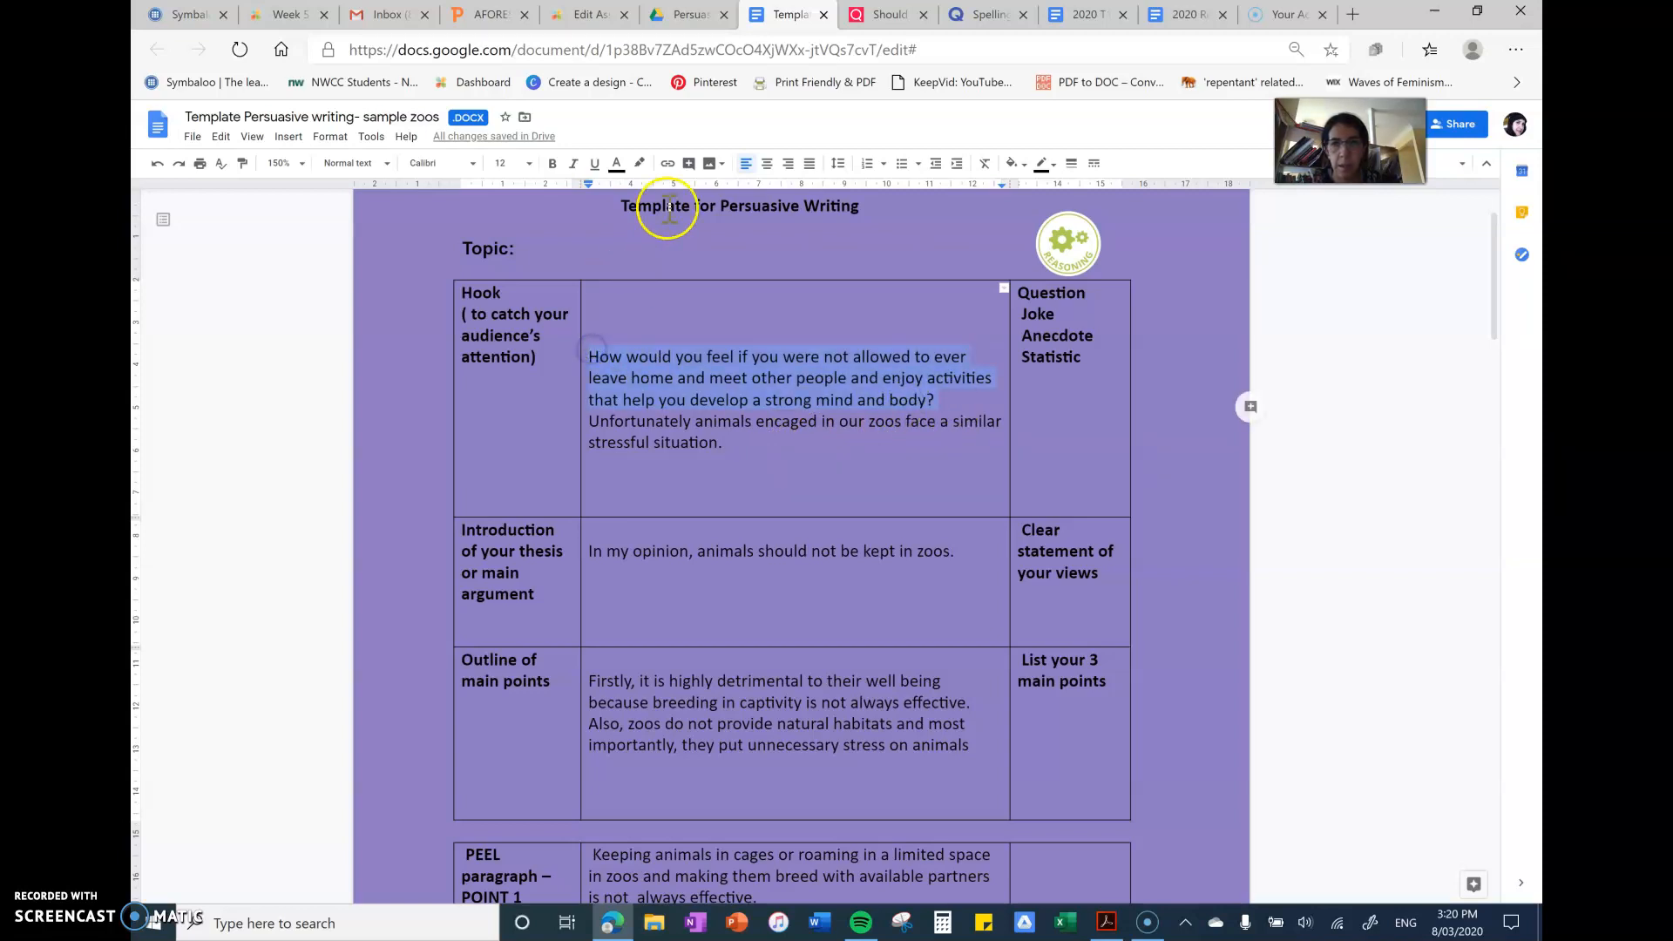
Highlight the hook's opening questions in yellow.
{"action": "left_click", "coordinate": [639, 163]}
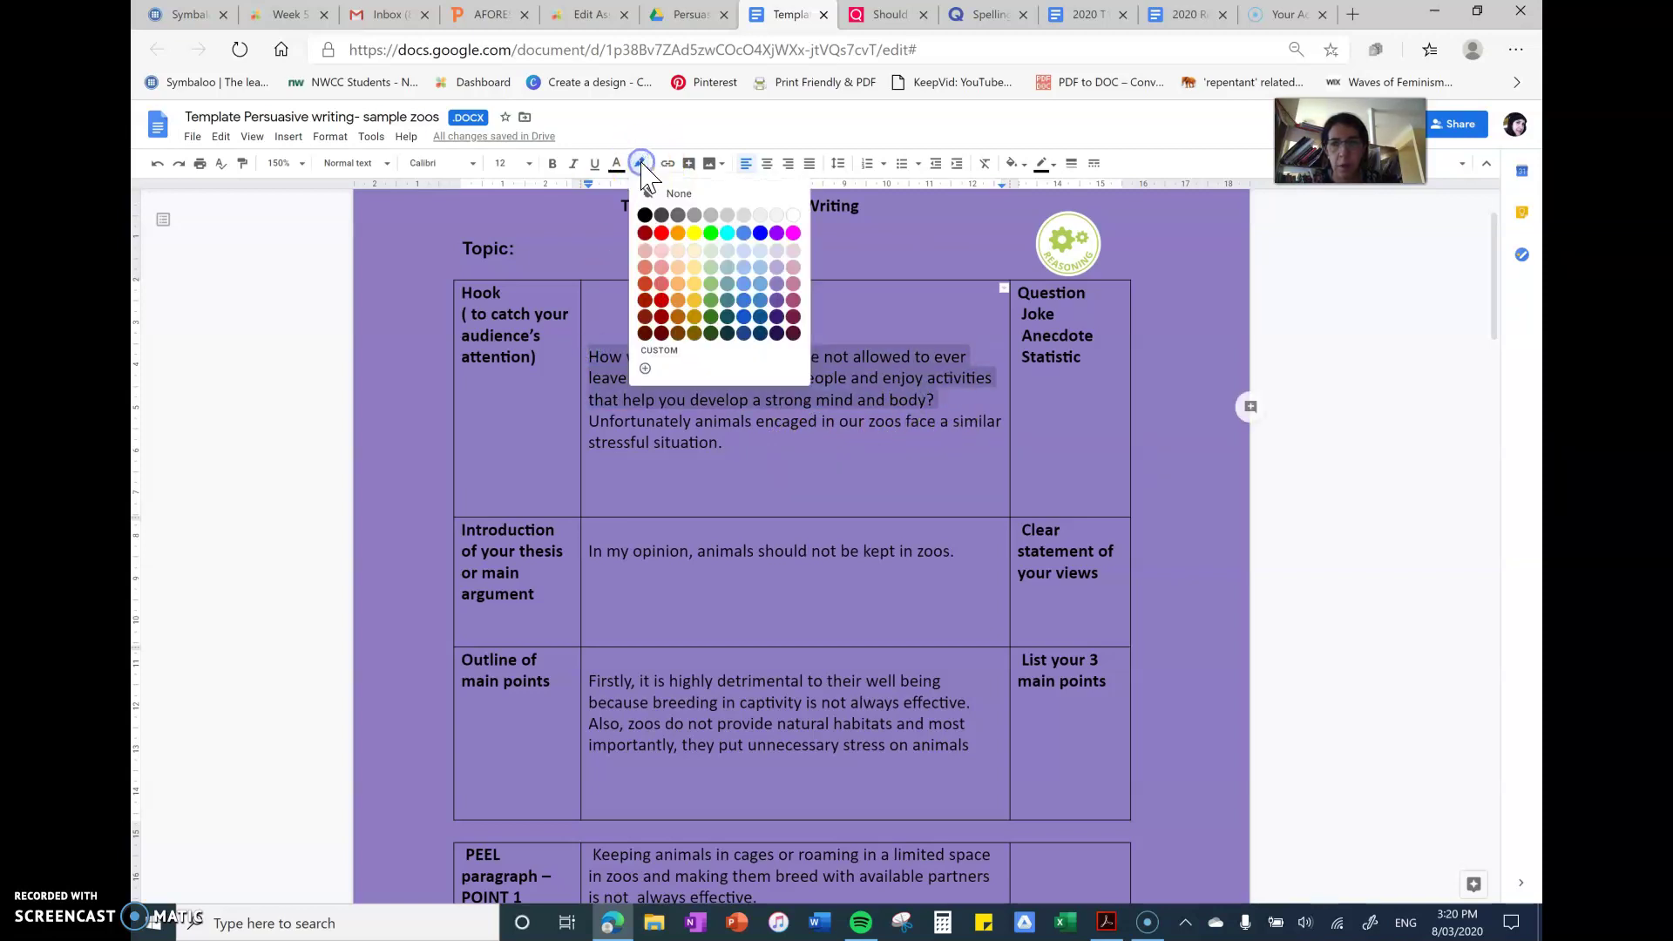
{"action": "left_click", "coordinate": [693, 233]}
{"action": "left_click", "coordinate": [767, 509]}
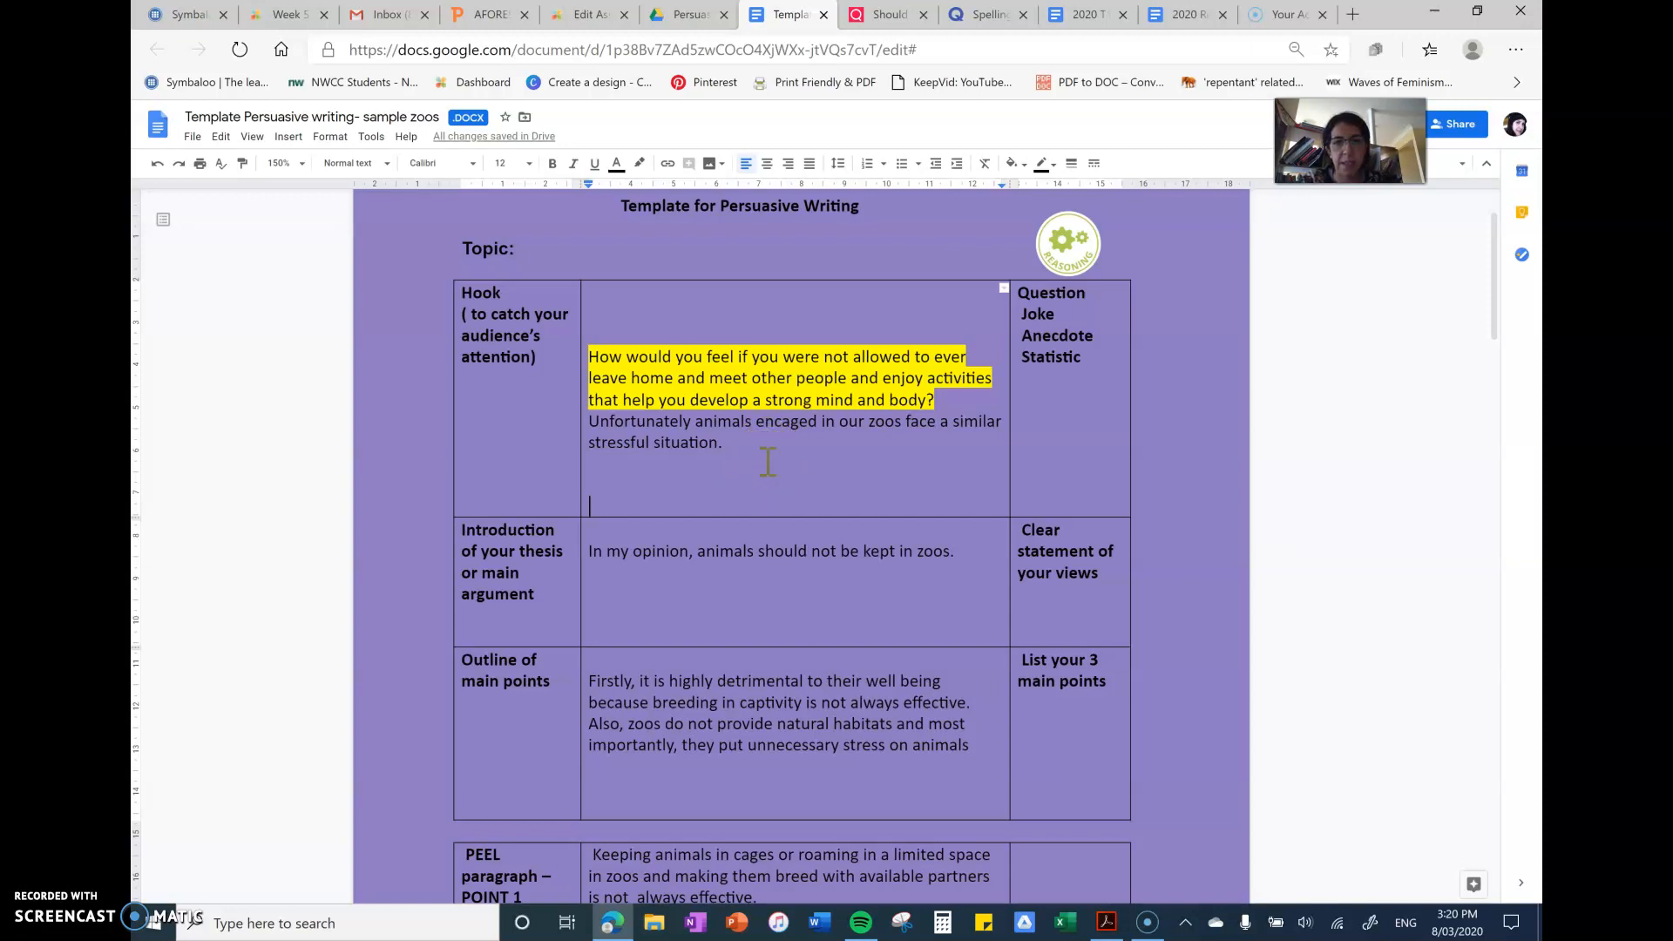
{"action": "left_click", "coordinate": [779, 497]}
Highlight the thesis sentence that animals should not be kept in zoos in green.
{"action": "left_click", "coordinate": [1061, 563]}
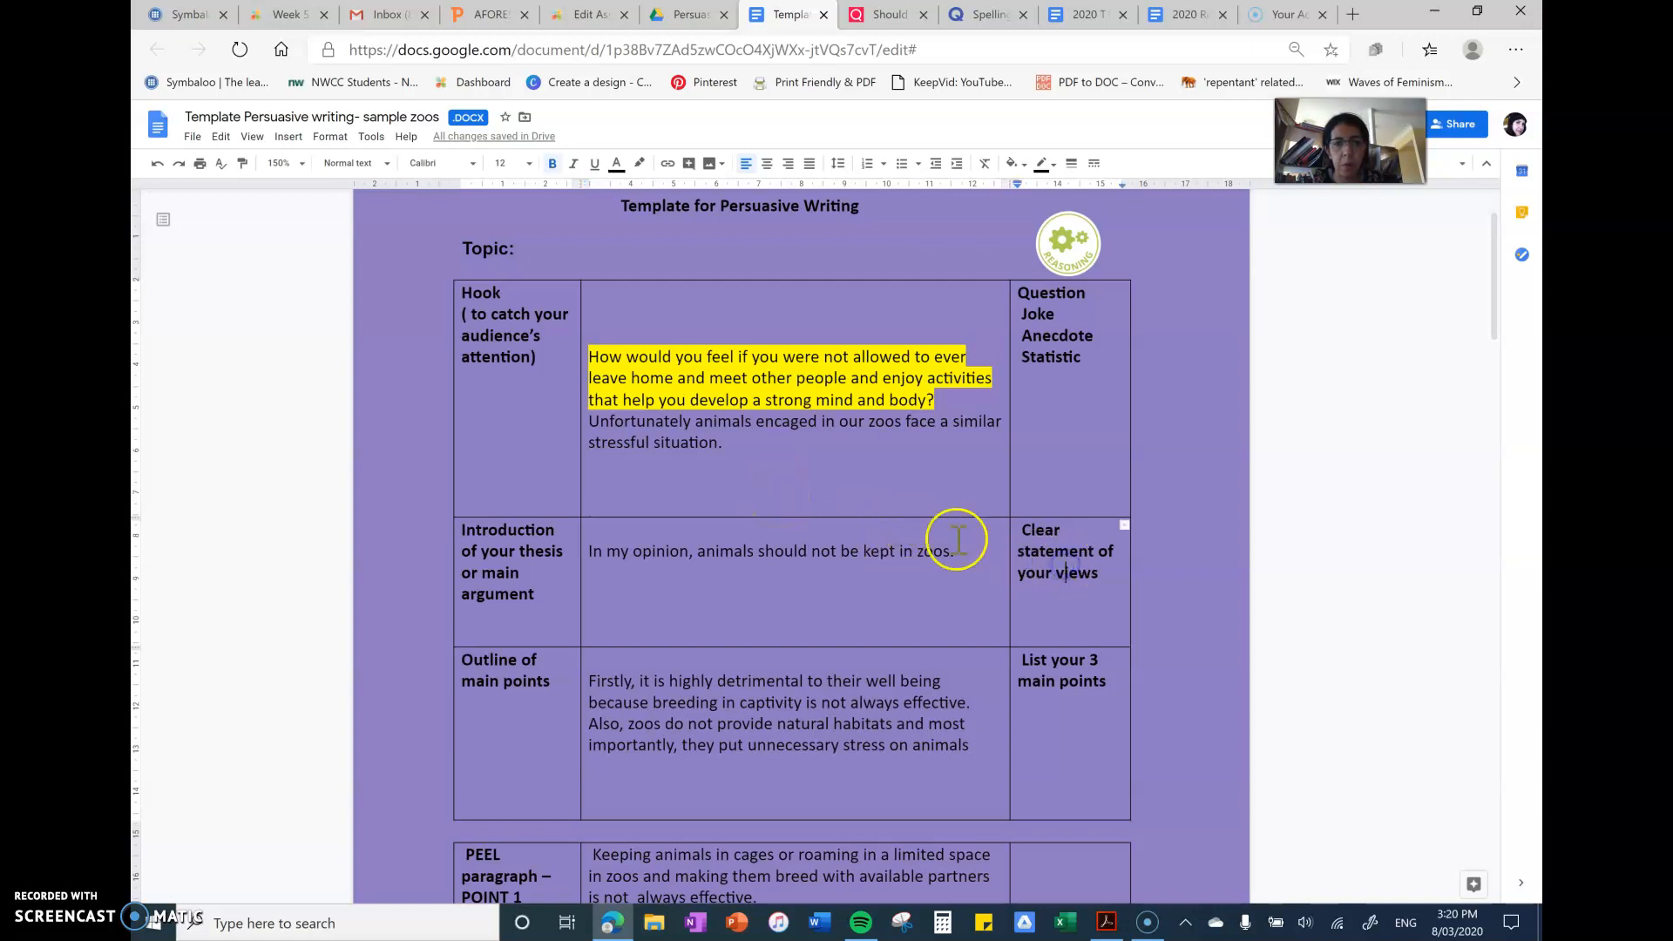
{"action": "left_click_drag", "start_coordinate": [966, 551], "coordinate": [591, 553]}
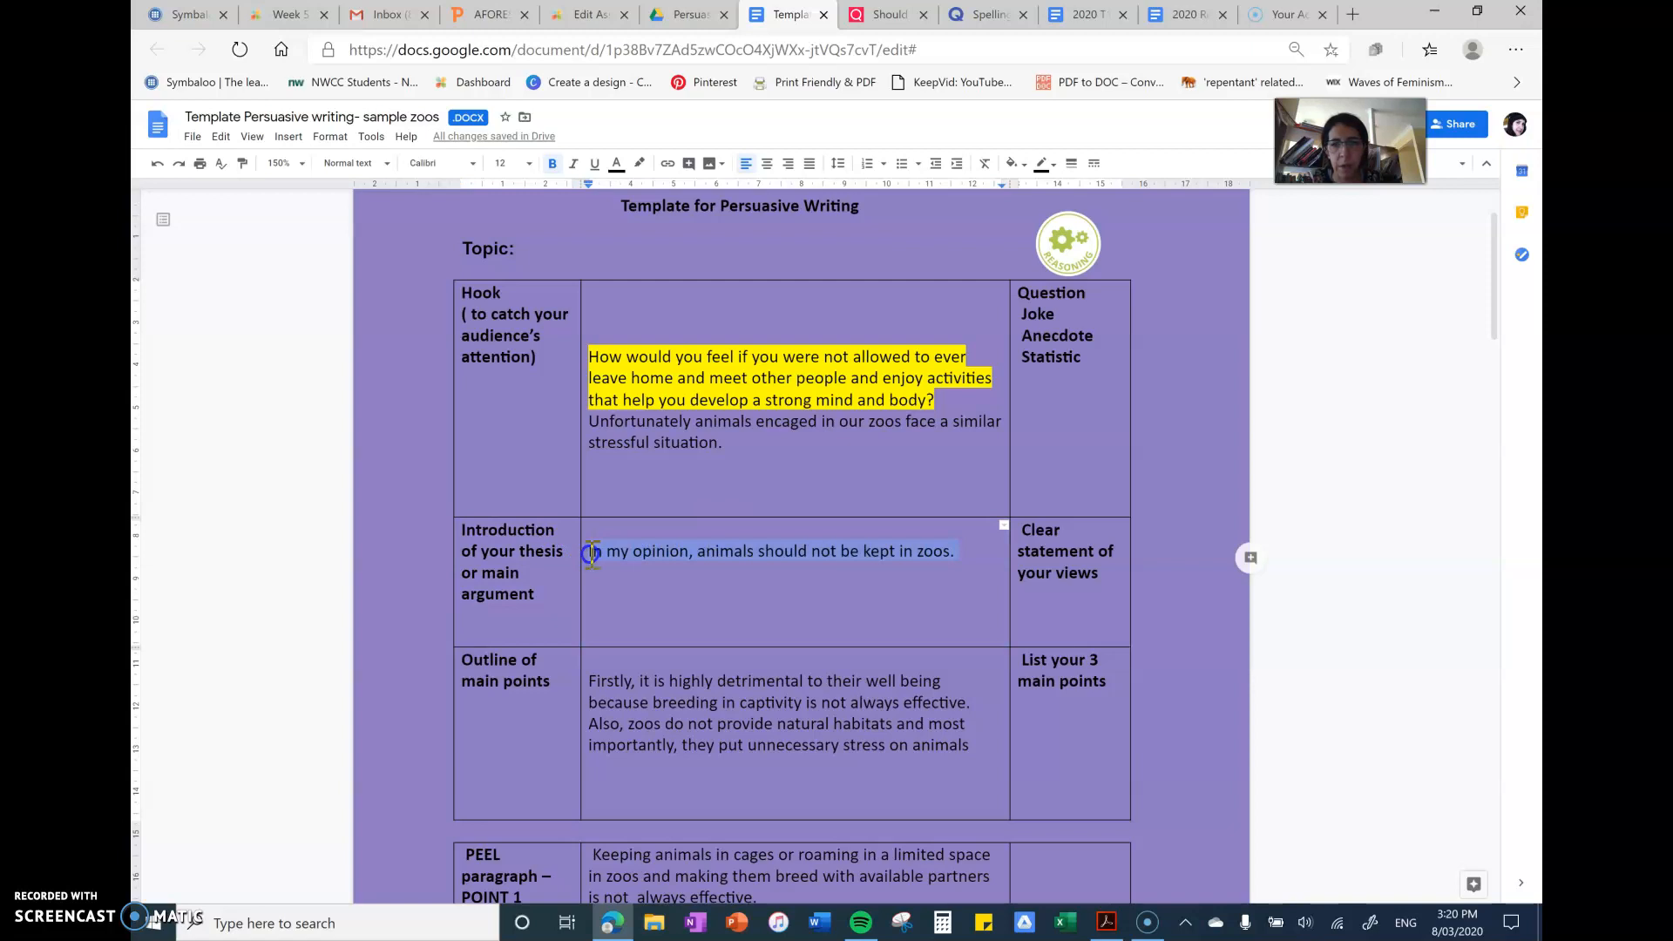
{"action": "left_click", "coordinate": [640, 163]}
{"action": "left_click", "coordinate": [710, 233]}
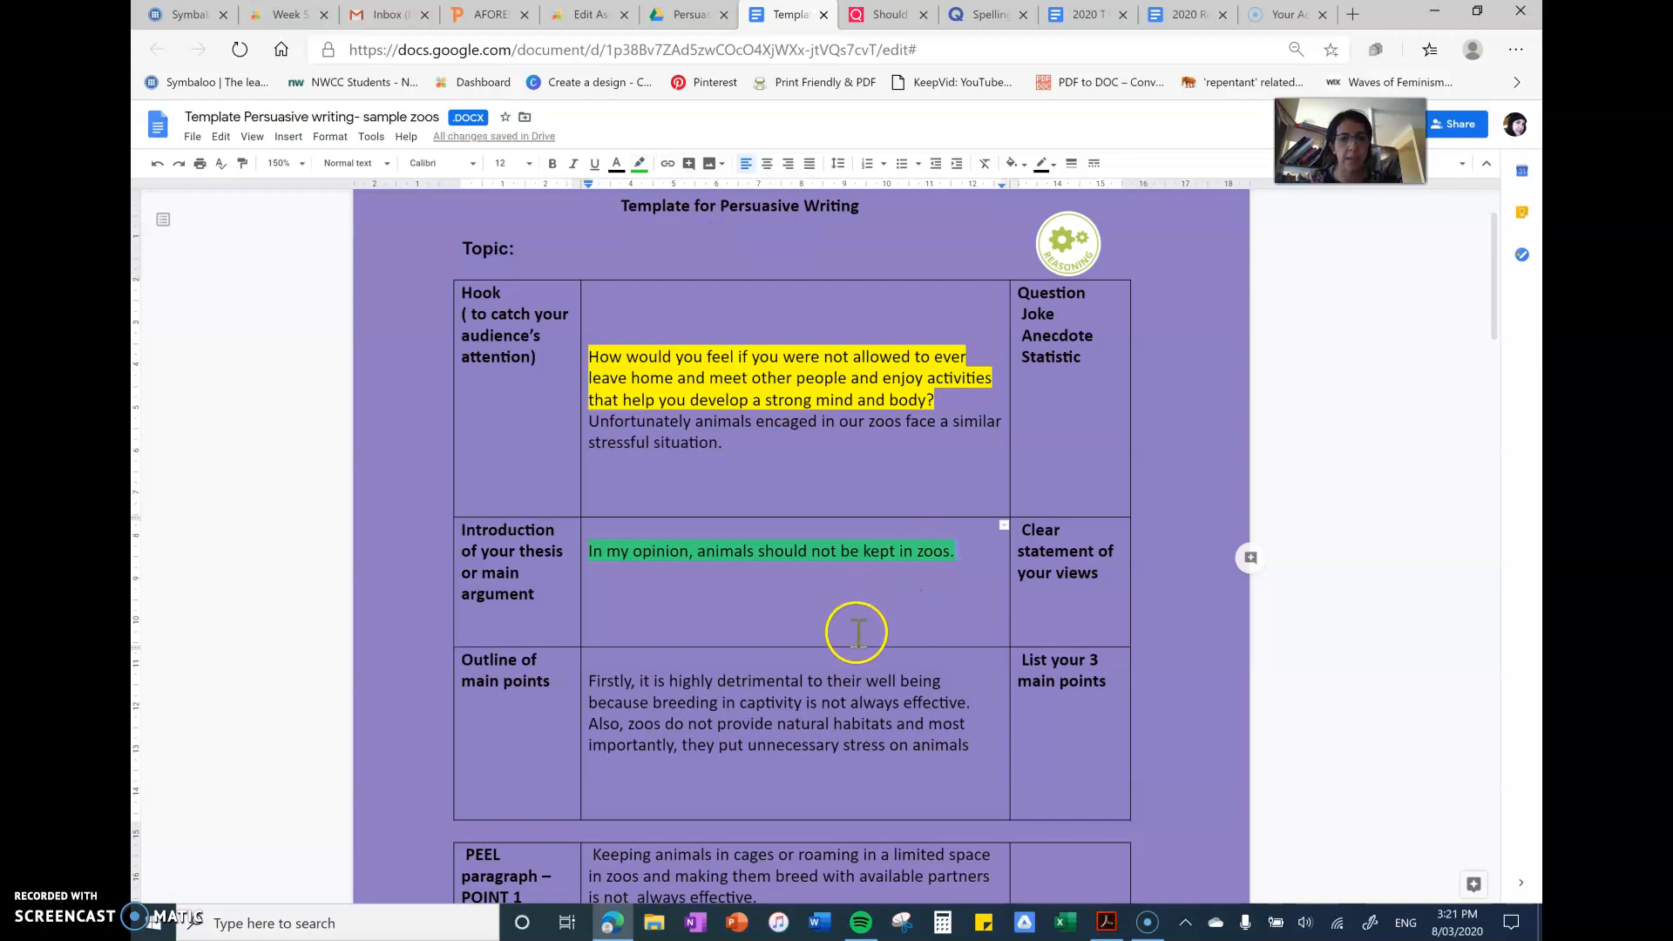
{"action": "scroll", "coordinate": [850, 642], "scroll_direction": "down", "scroll_amount": 5}
{"action": "scroll", "coordinate": [849, 640], "scroll_direction": "up", "scroll_amount": 5}
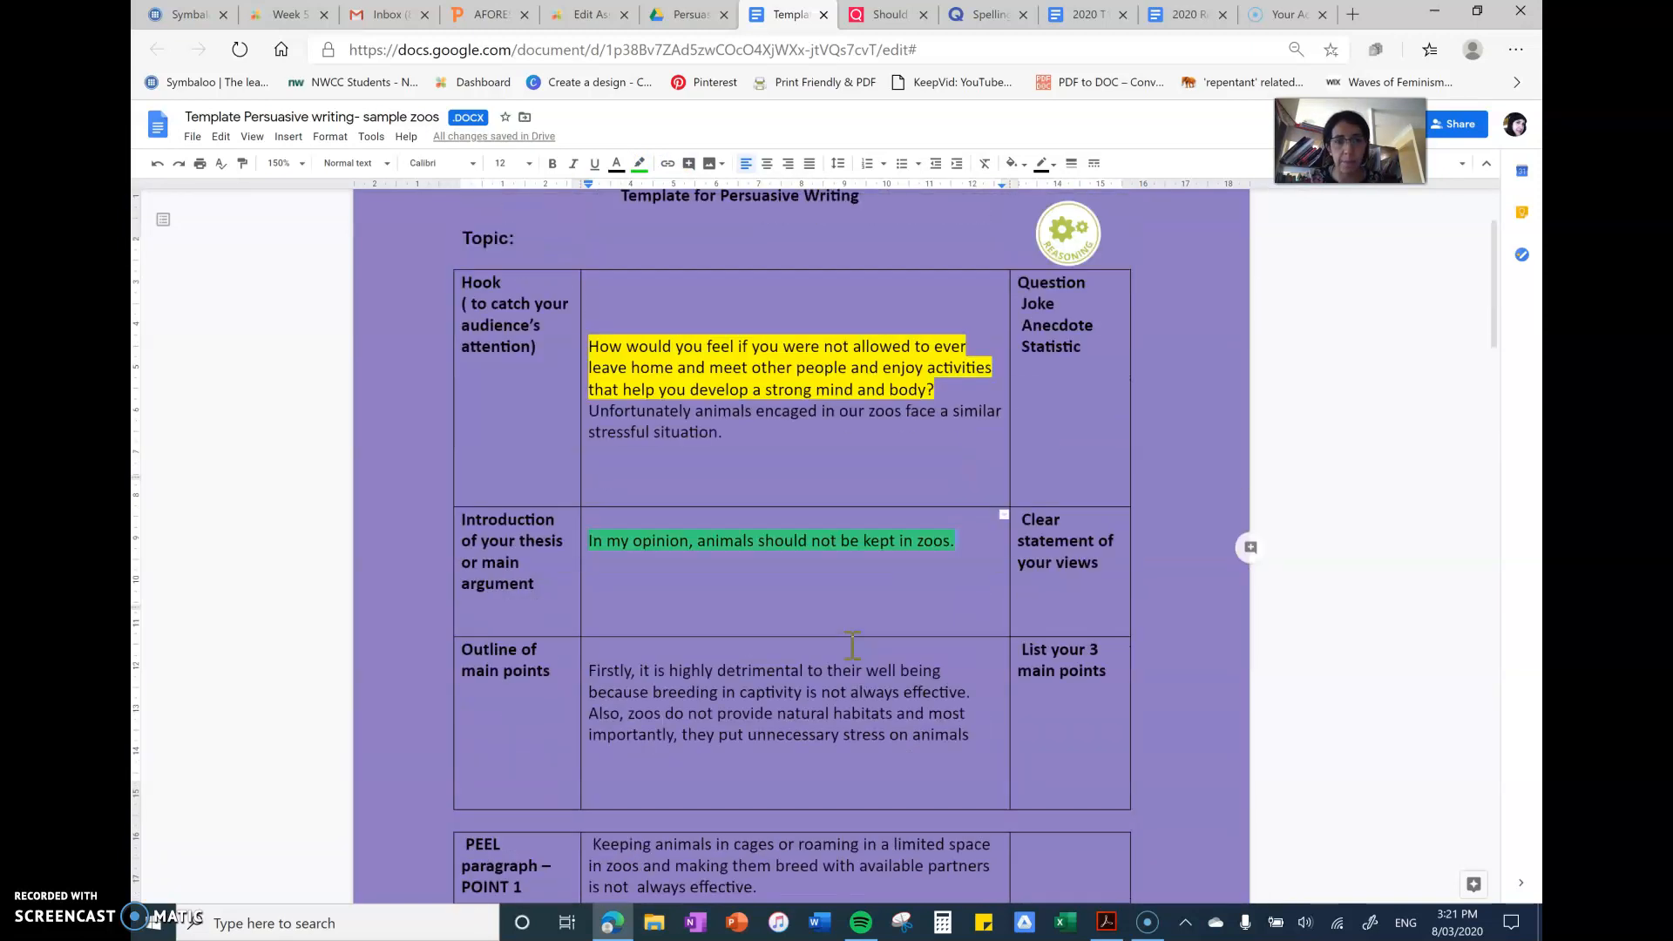
{"action": "scroll", "coordinate": [850, 640], "scroll_direction": "down", "scroll_amount": 1}
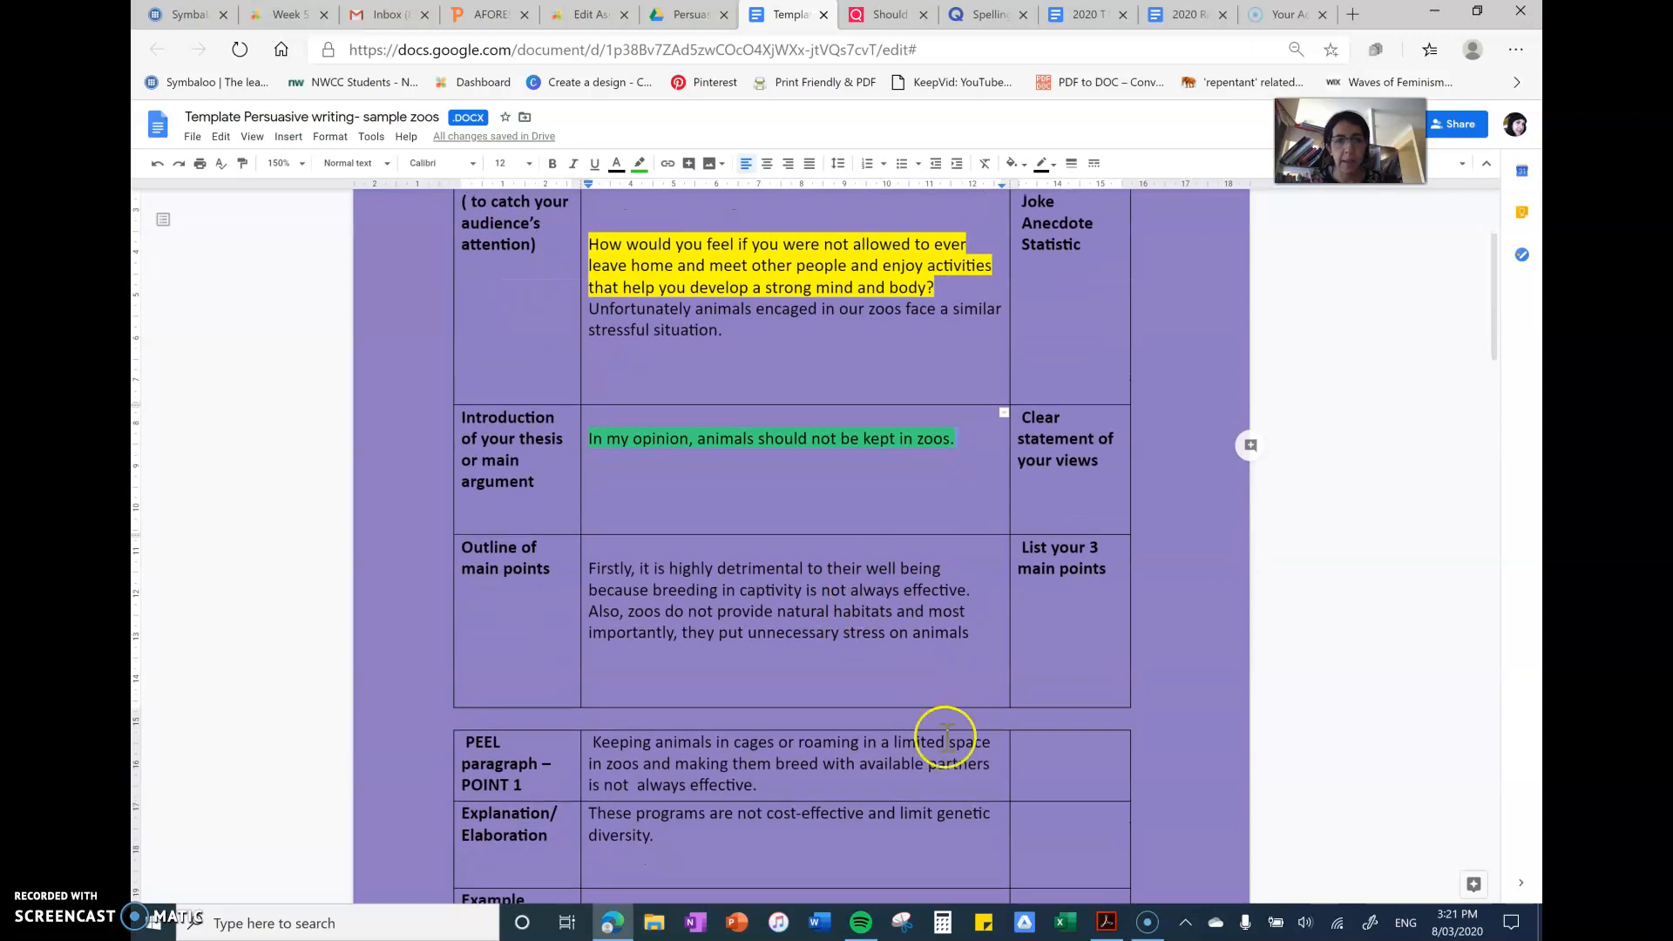
Highlight the outline of main points paragraph in green.
{"action": "left_click_drag", "start_coordinate": [970, 633], "coordinate": [590, 571]}
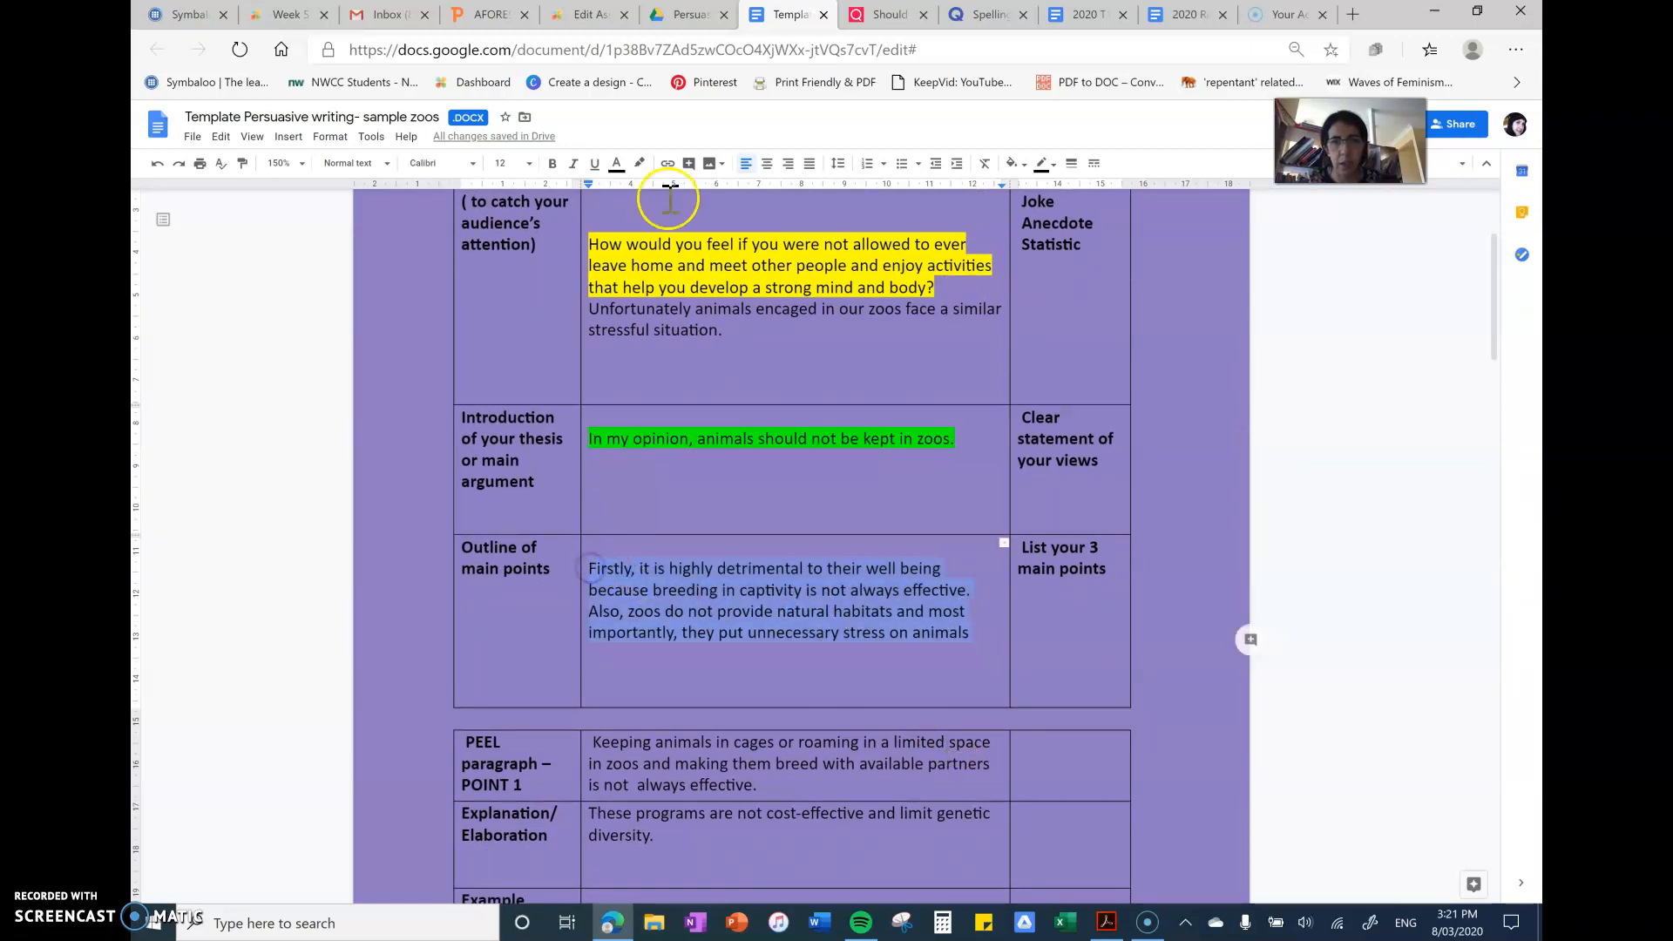
{"action": "left_click", "coordinate": [638, 162]}
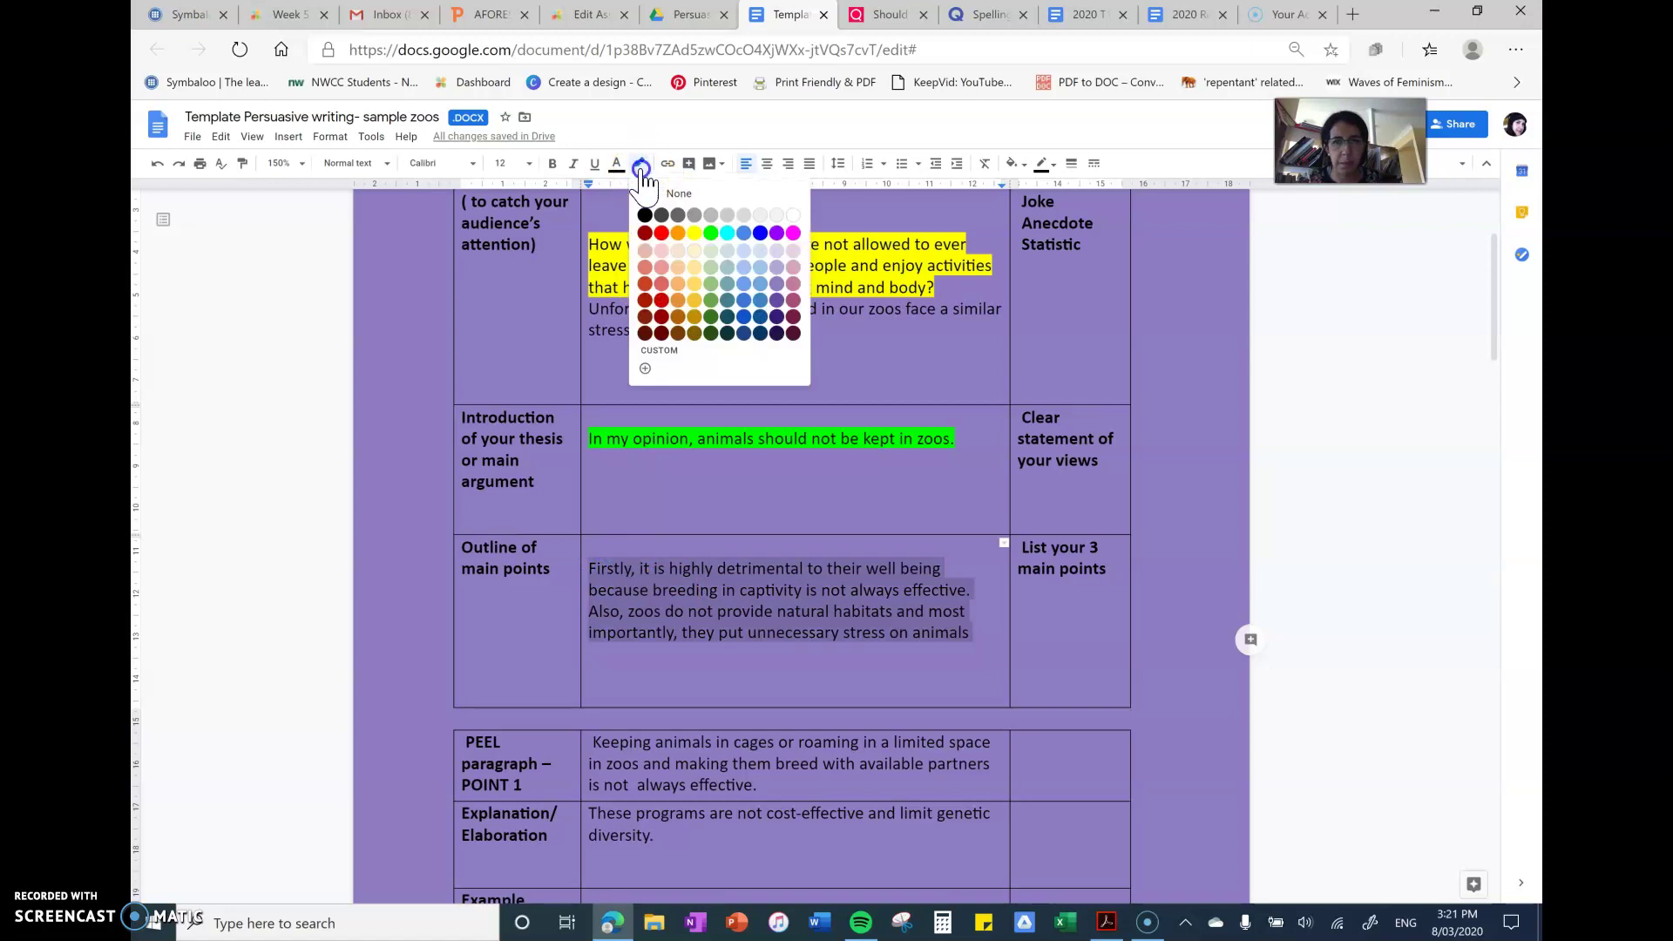
{"action": "left_click", "coordinate": [710, 234]}
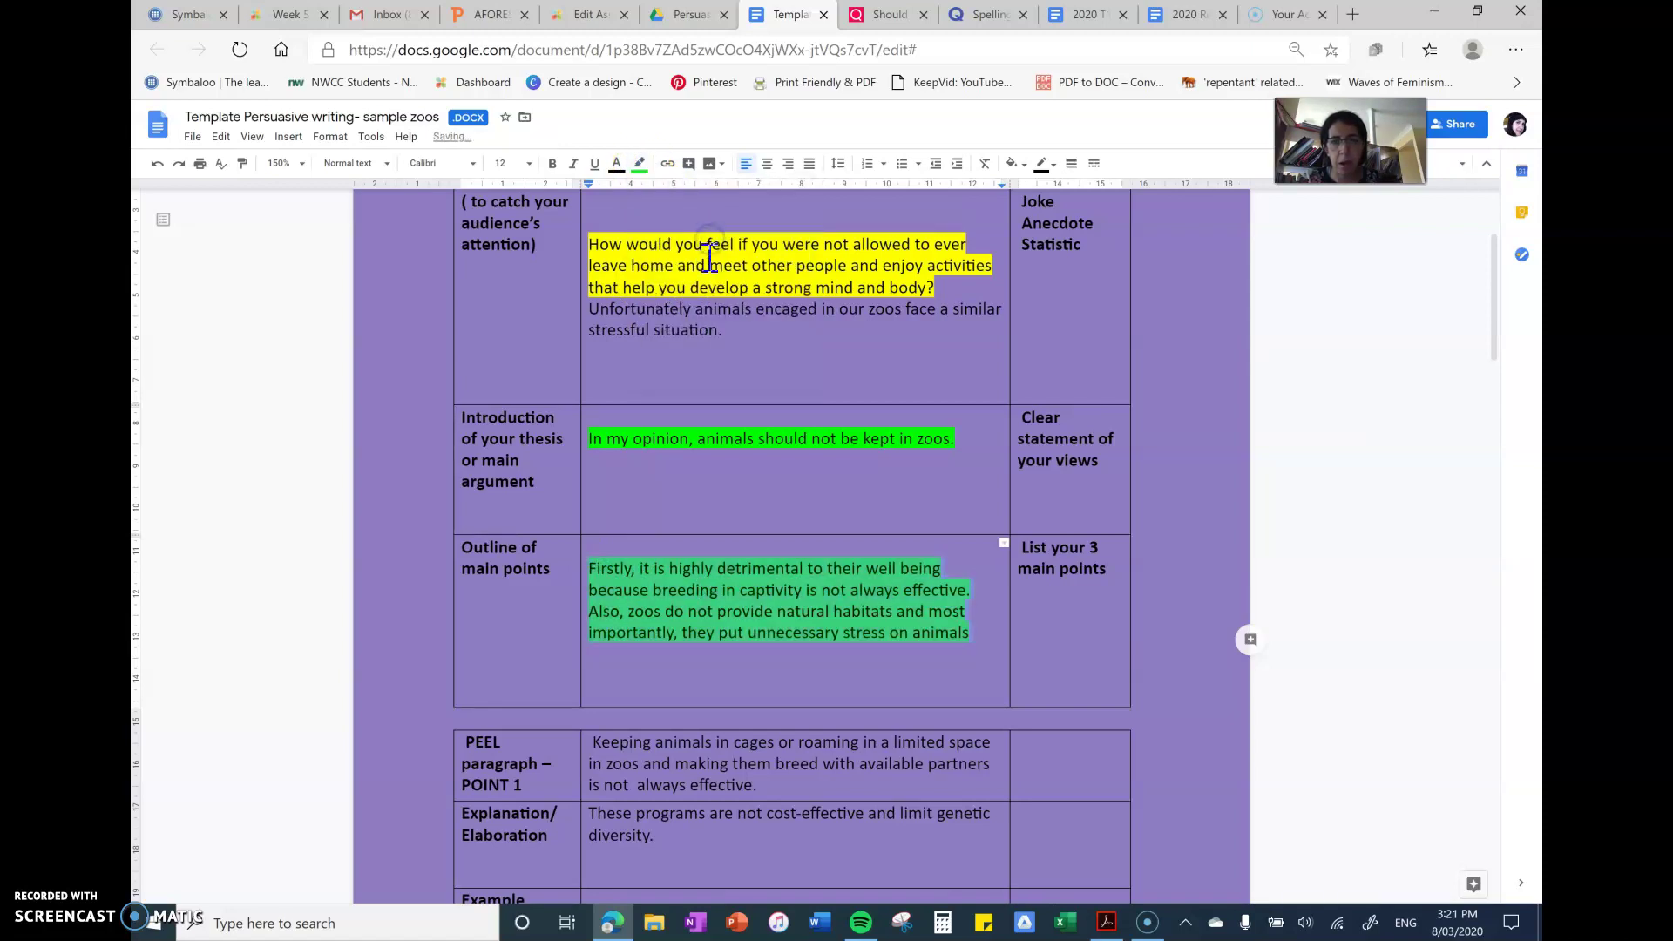
{"action": "left_click", "coordinate": [836, 615]}
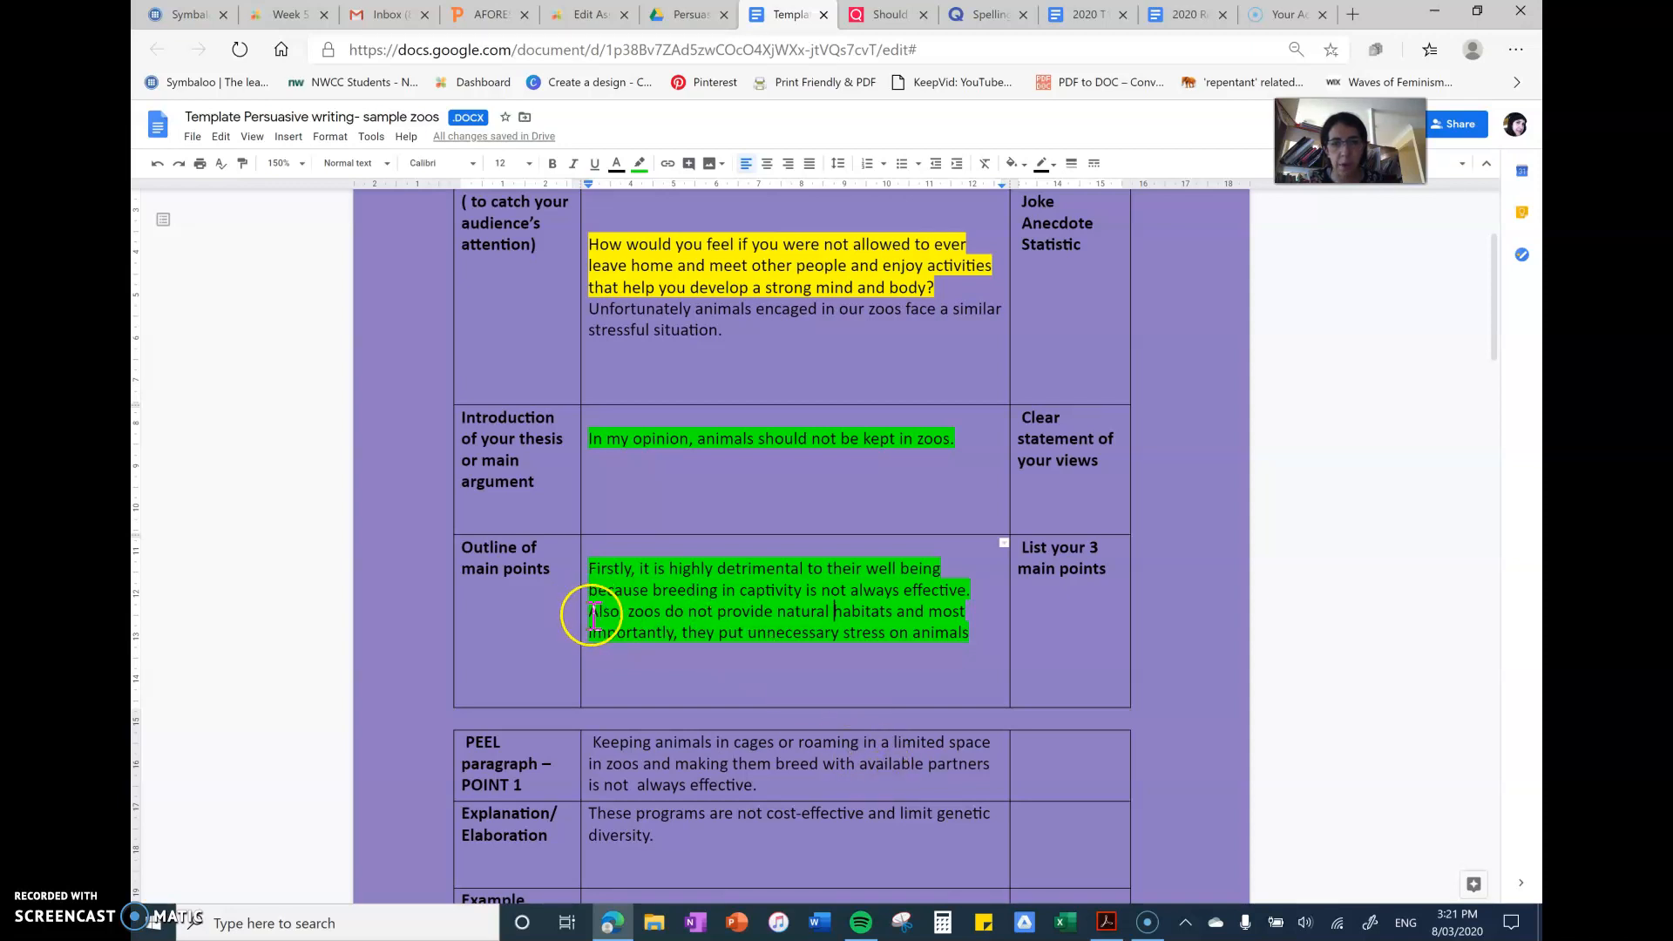
Give the natural habitats point its own yellow highlight.
{"action": "left_click_drag", "start_coordinate": [591, 611], "coordinate": [874, 611]}
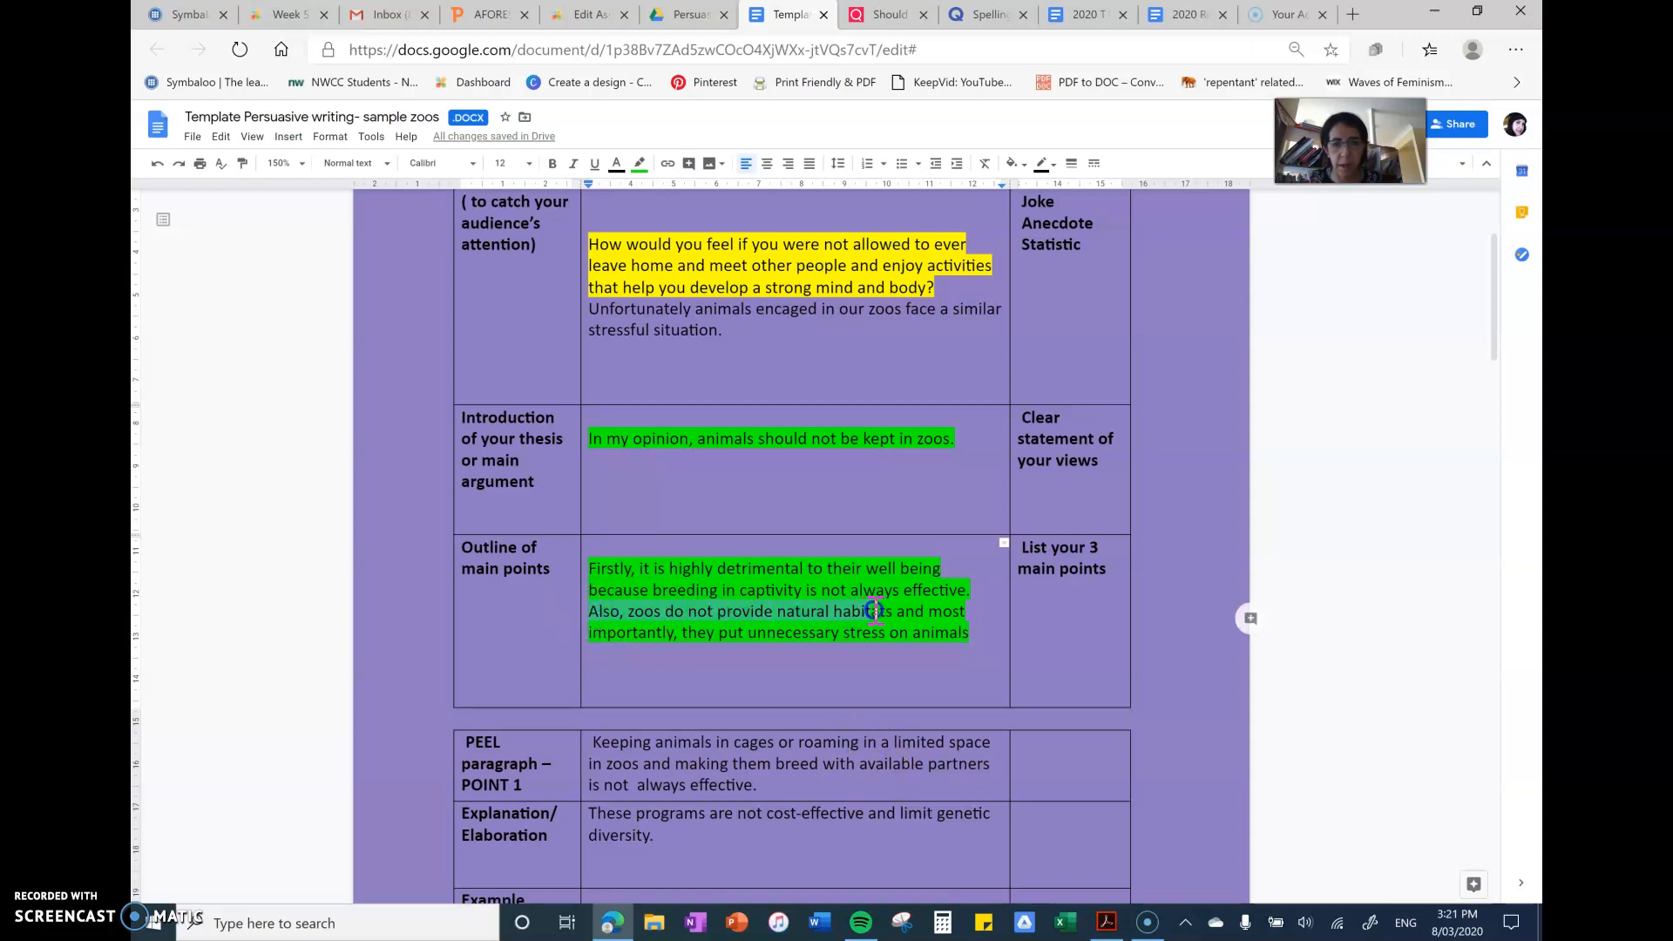
{"action": "left_click_drag", "start_coordinate": [873, 611], "coordinate": [902, 611]}
{"action": "left_click", "coordinate": [639, 163]}
{"action": "left_click", "coordinate": [679, 193]}
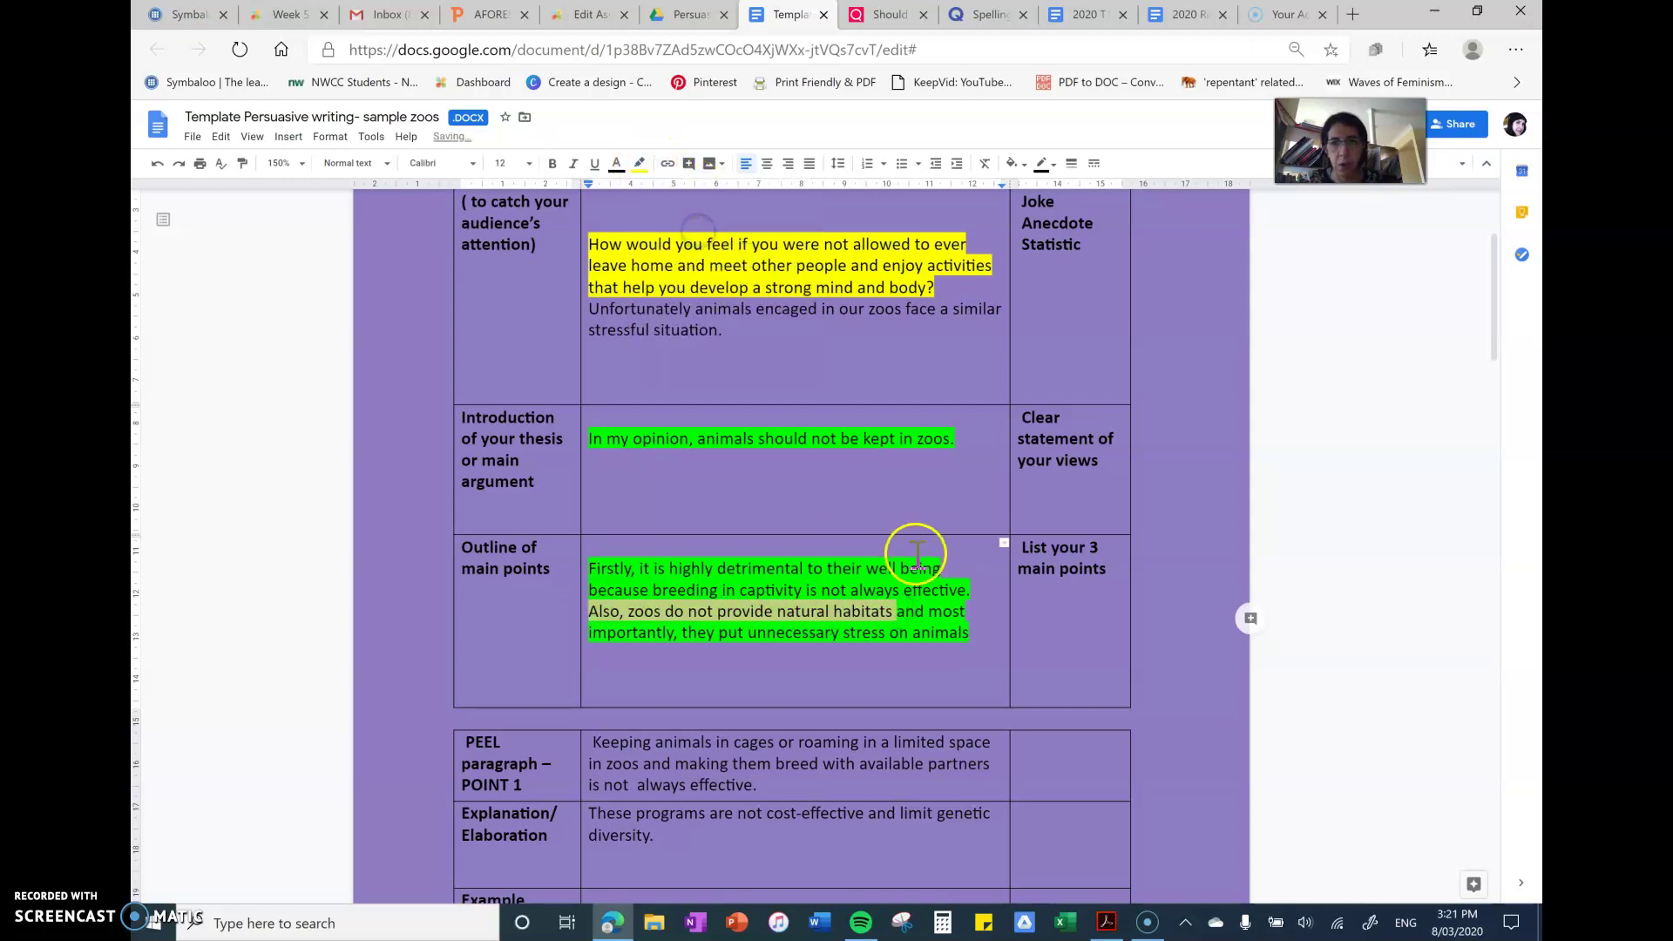
{"action": "left_click", "coordinate": [869, 723]}
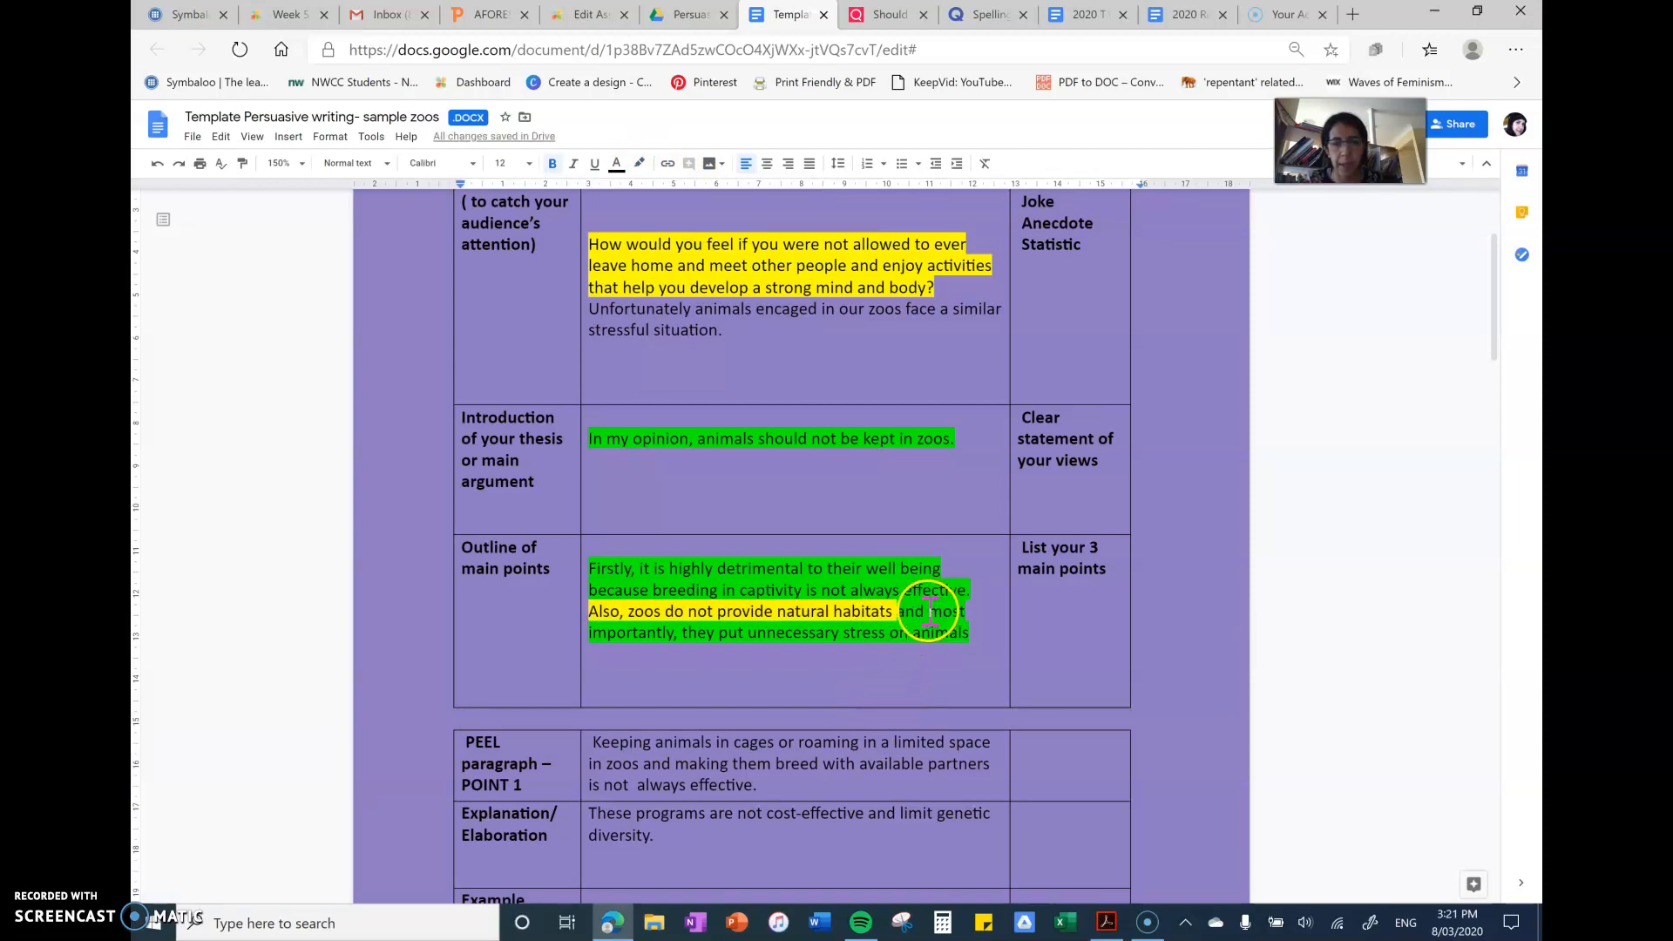
Highlight the stress on animals point in magenta.
{"action": "left_click_drag", "start_coordinate": [994, 633], "coordinate": [723, 646]}
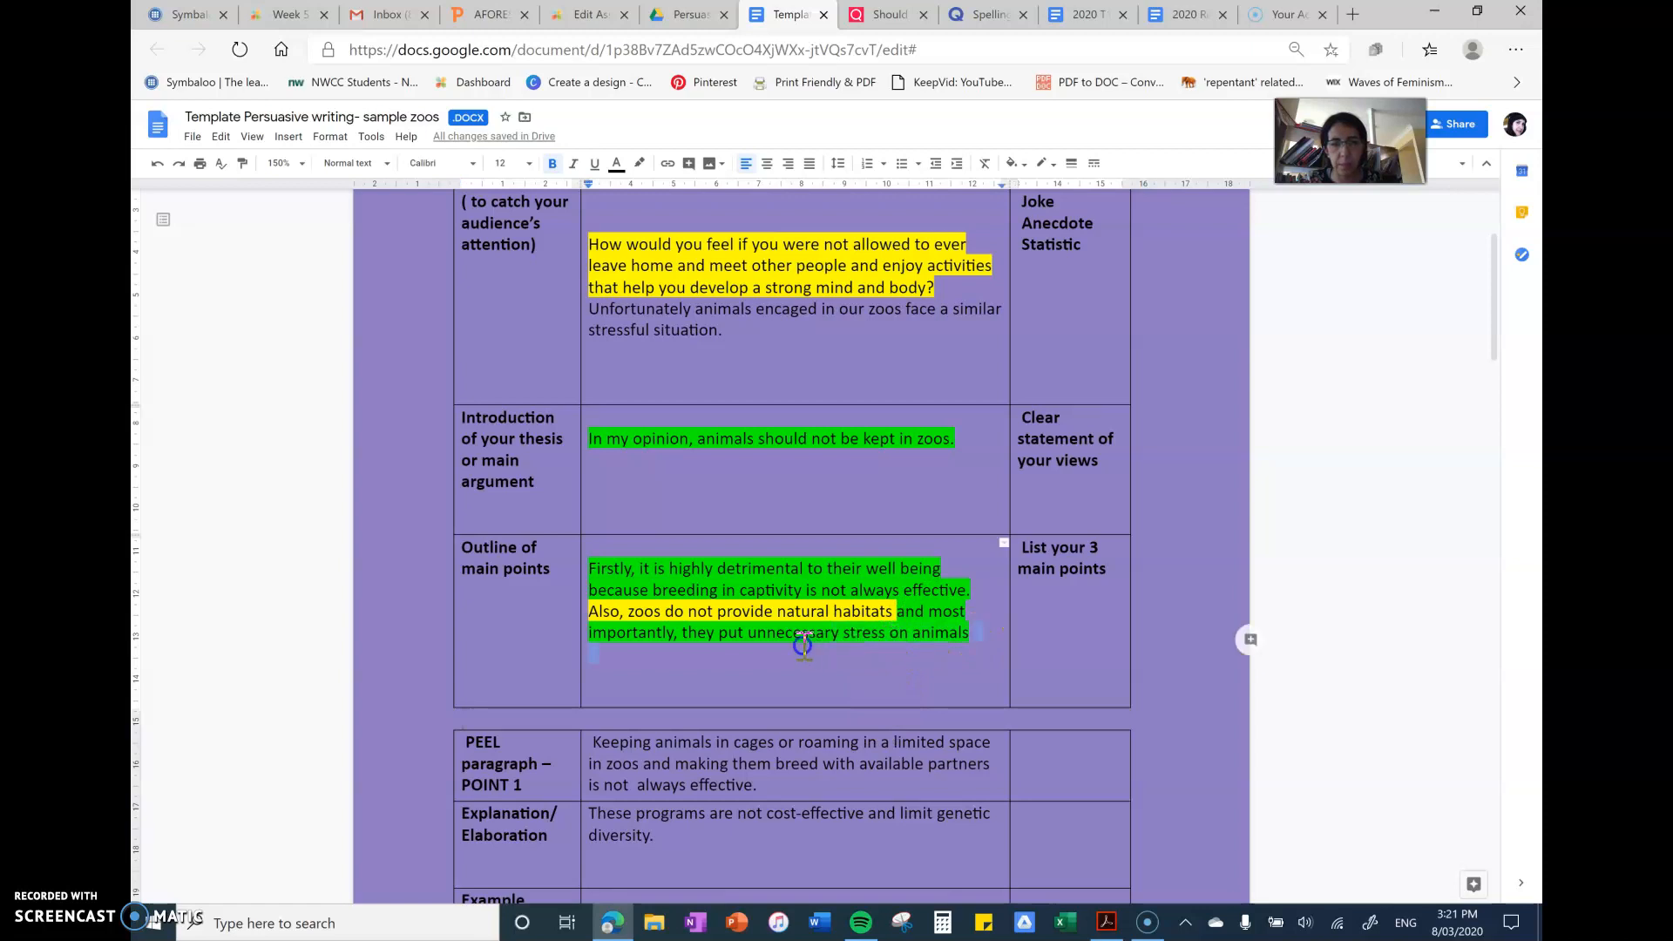
{"action": "left_click", "coordinate": [707, 633]}
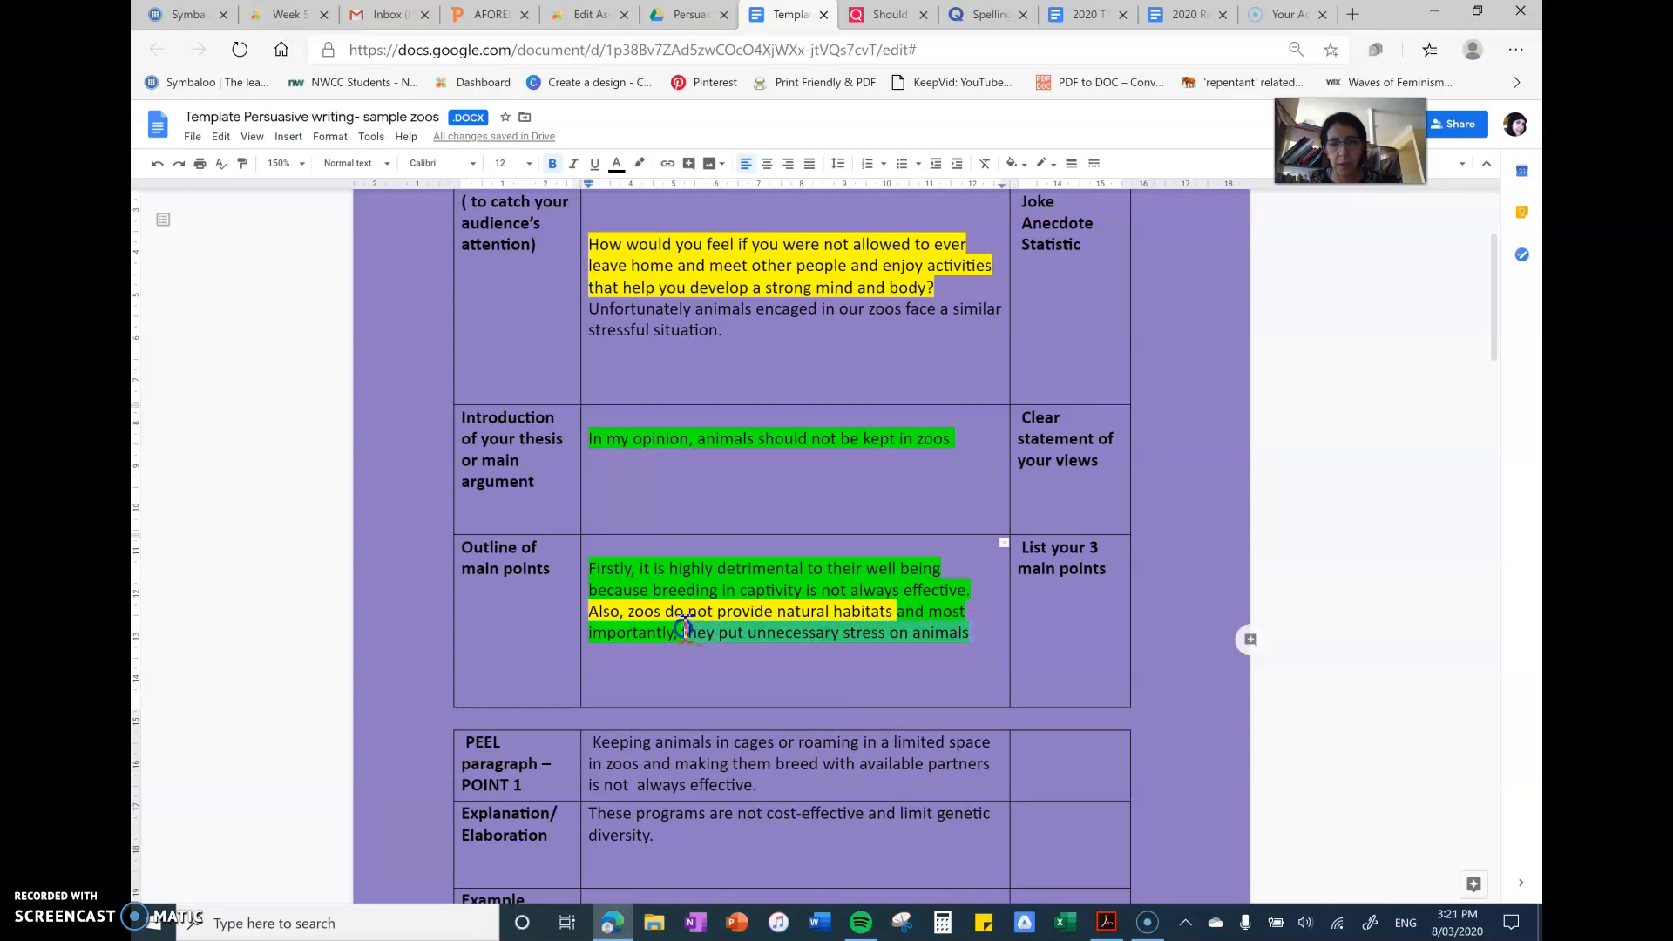
{"action": "left_click", "coordinate": [638, 162]}
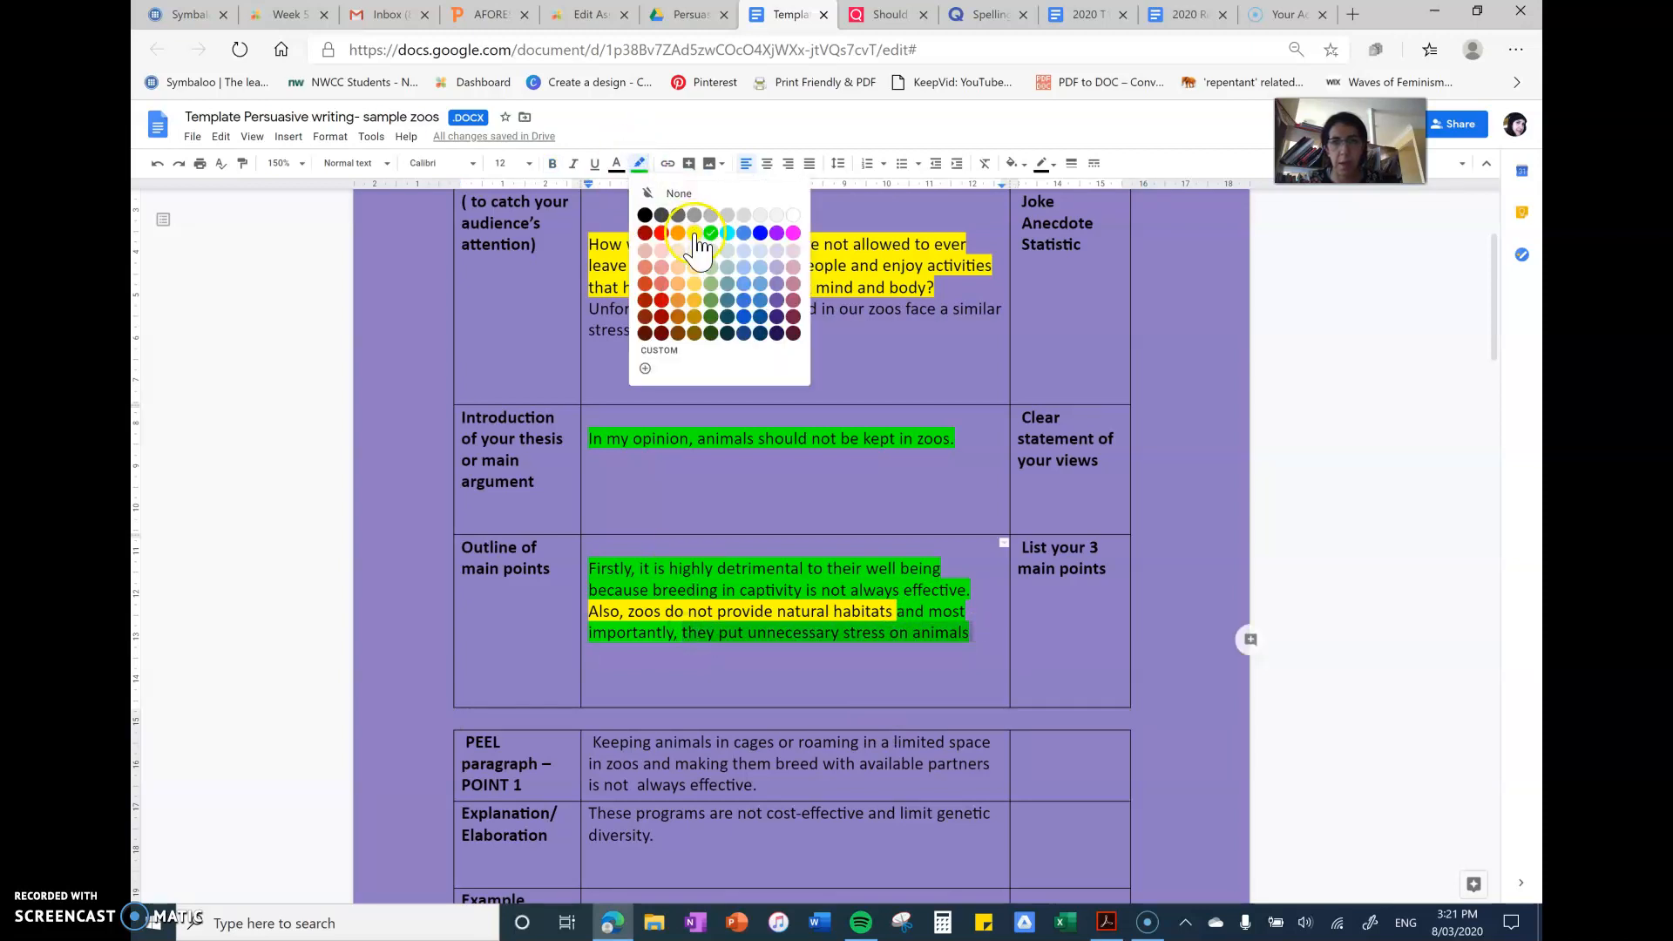
{"action": "left_click", "coordinate": [792, 233]}
{"action": "left_click", "coordinate": [921, 696]}
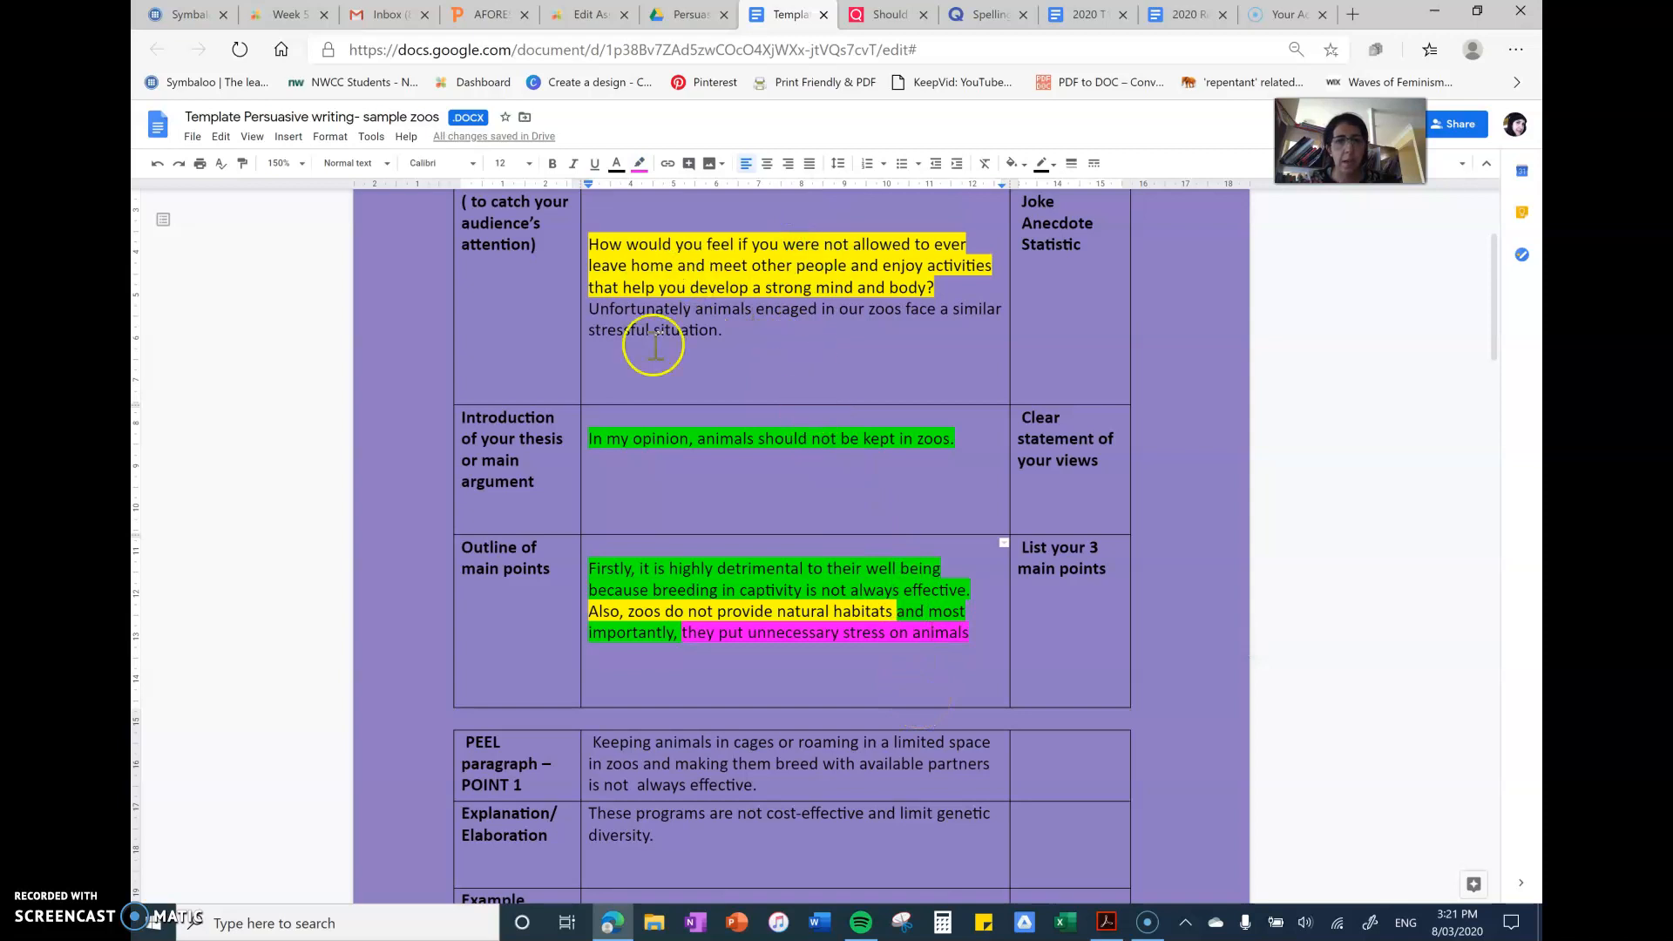
{"action": "scroll", "coordinate": [835, 546], "scroll_direction": "up", "scroll_amount": 3}
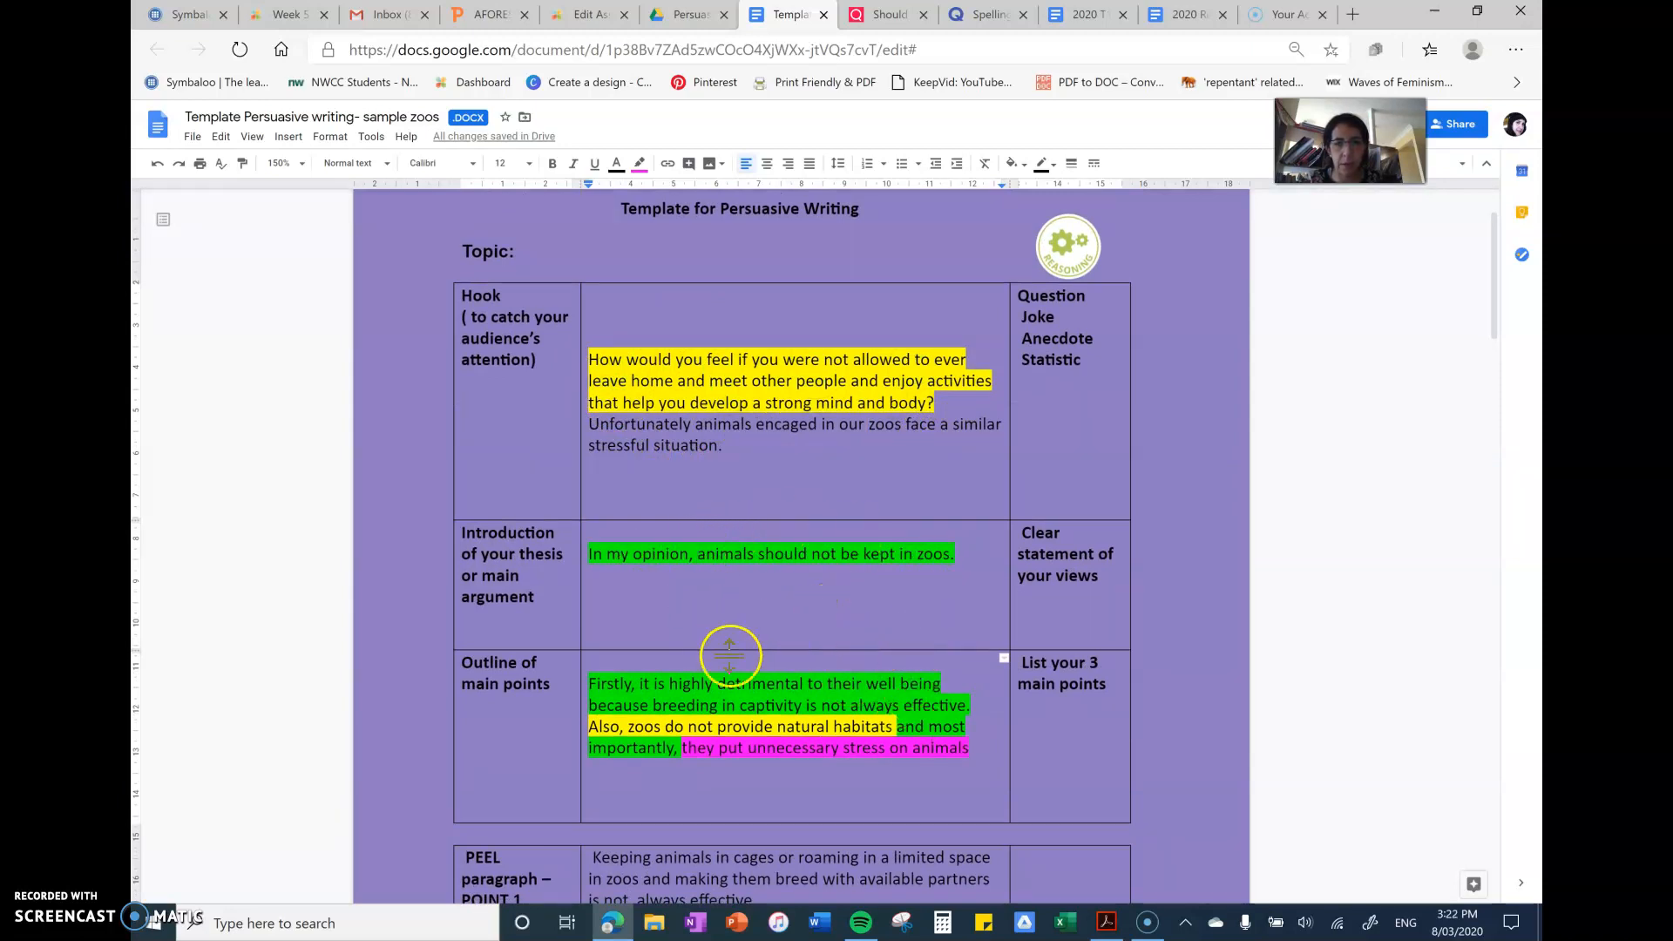
{"action": "scroll", "coordinate": [790, 731], "scroll_direction": "down", "scroll_amount": 3}
{"action": "scroll", "coordinate": [791, 730], "scroll_direction": "down", "scroll_amount": 2}
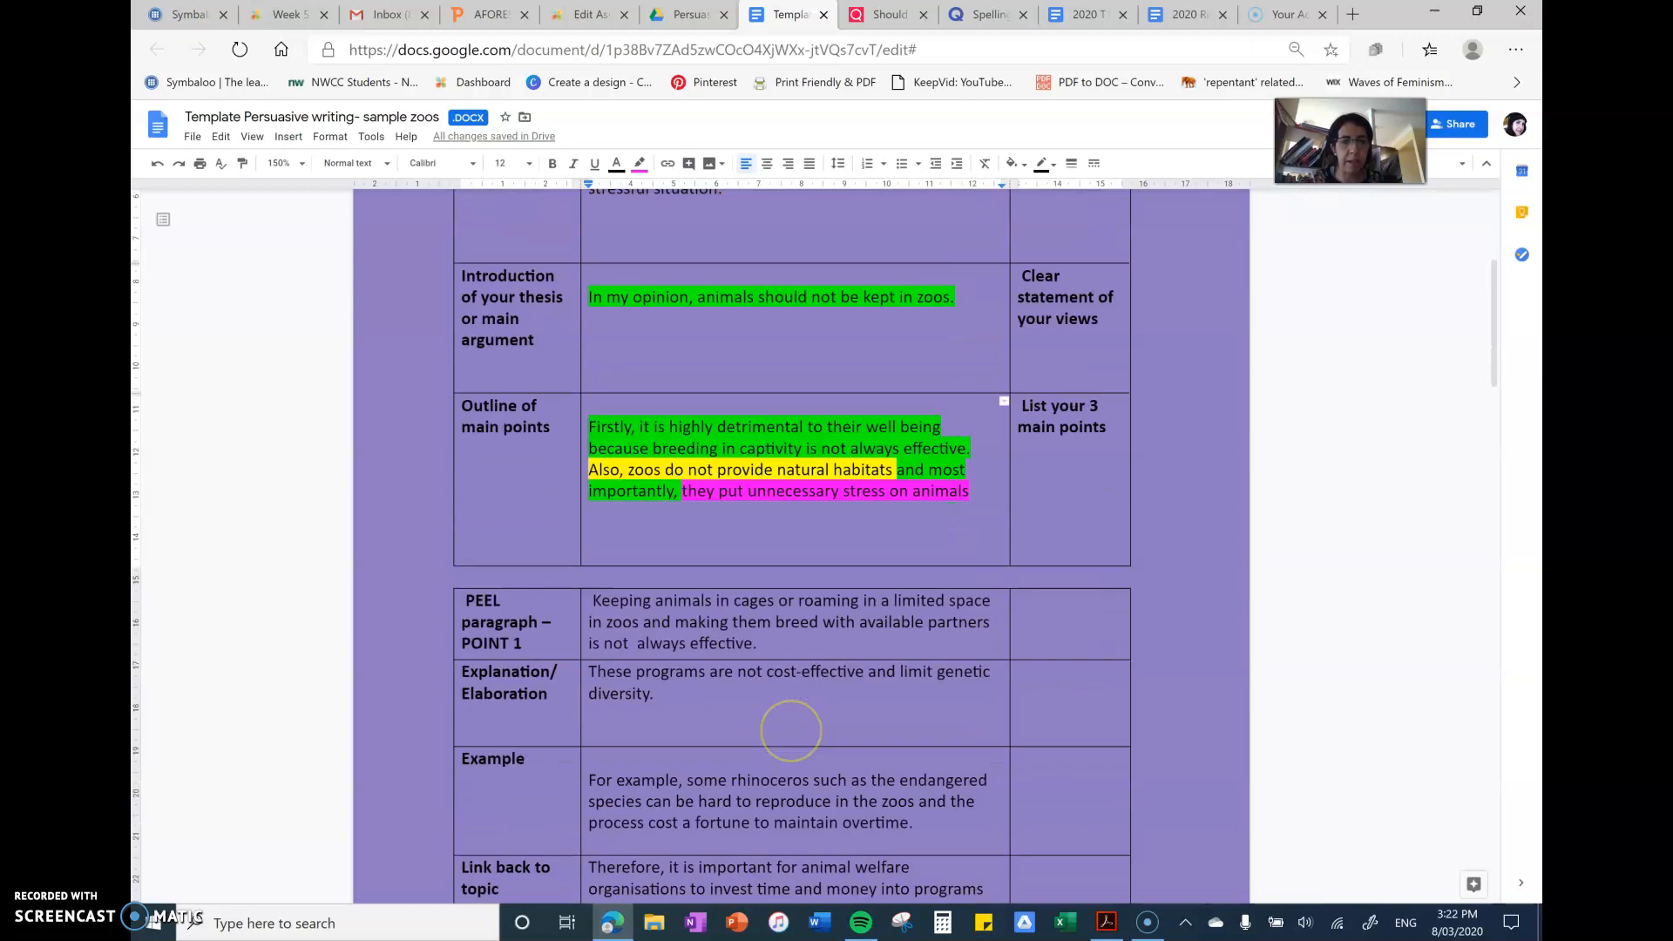
{"action": "scroll", "coordinate": [791, 729], "scroll_direction": "down", "scroll_amount": 2}
{"action": "scroll", "coordinate": [791, 730], "scroll_direction": "down", "scroll_amount": 2}
{"action": "scroll", "coordinate": [789, 729], "scroll_direction": "down", "scroll_amount": 1}
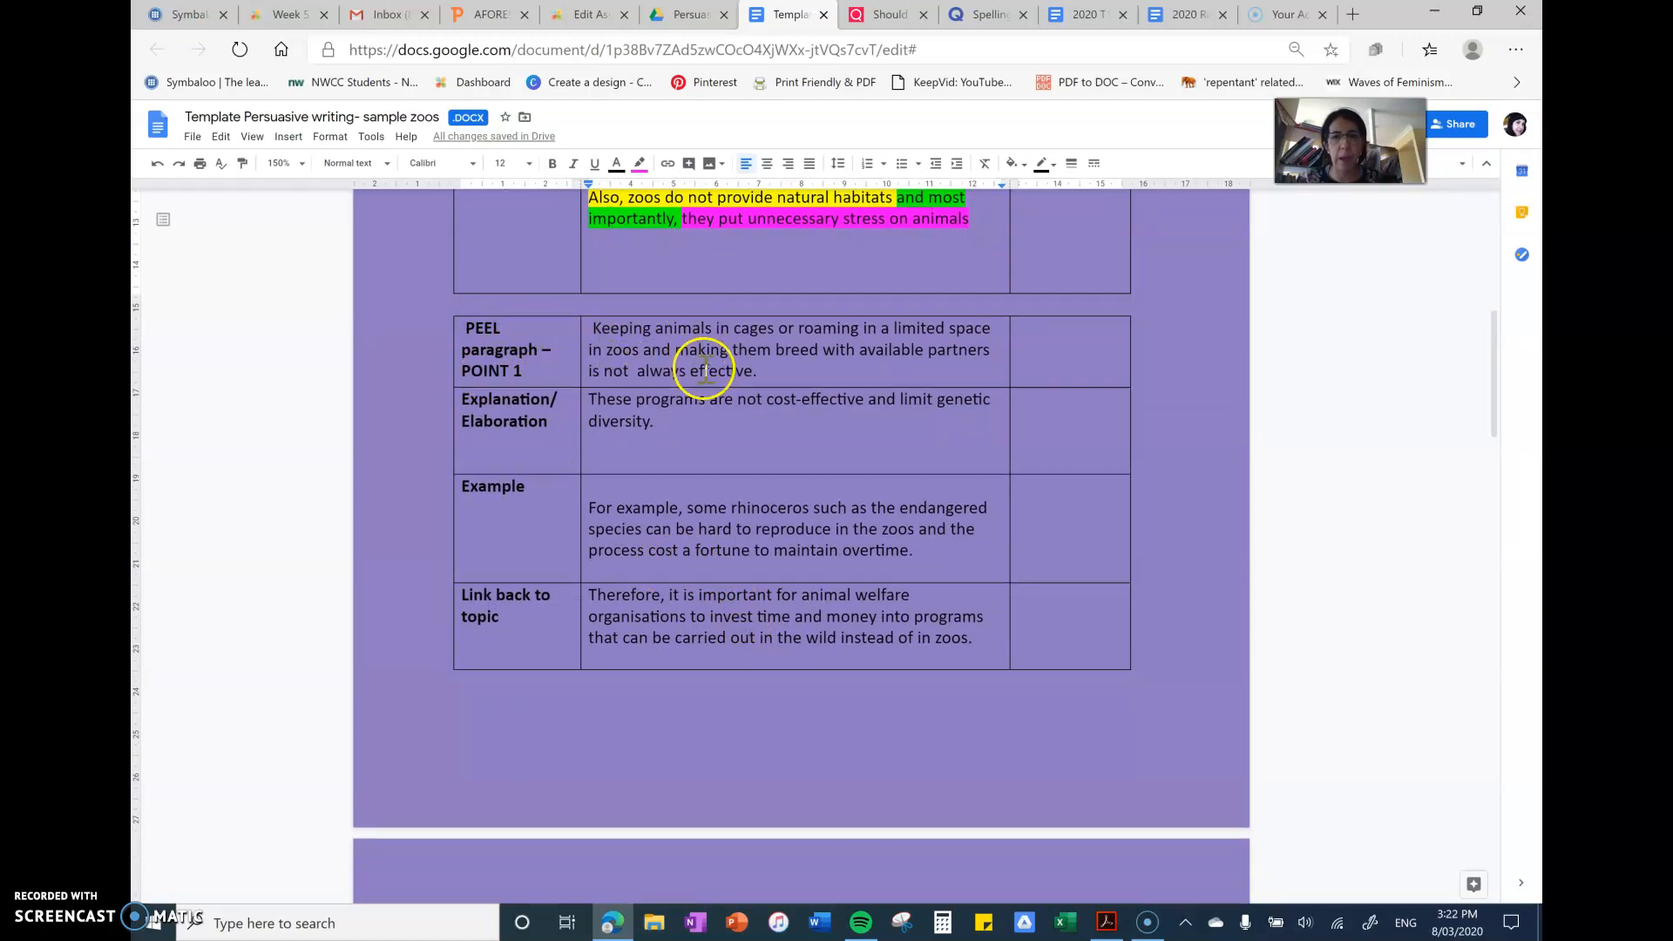
{"action": "scroll", "coordinate": [706, 370], "scroll_direction": "up", "scroll_amount": 1}
{"action": "scroll", "coordinate": [706, 370], "scroll_direction": "up", "scroll_amount": 1}
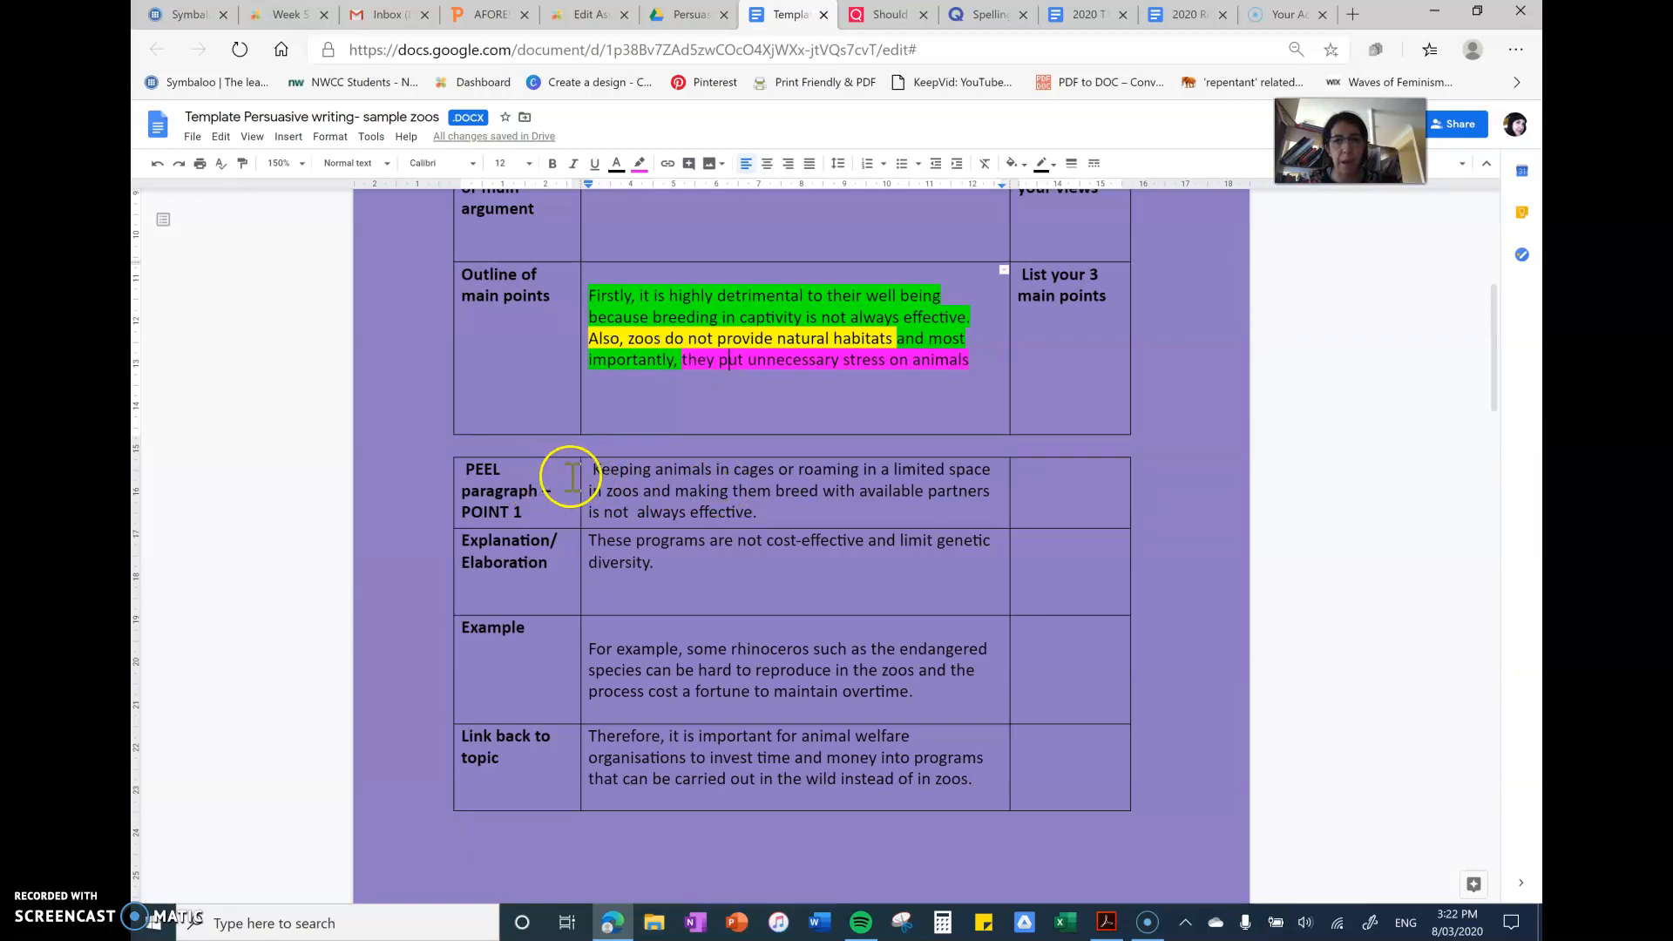
Select the whole PEEL POINT 1 statement about cages and breeding.
{"action": "mouse_move", "coordinate": [591, 469]}
{"action": "left_mouse_down"}
{"action": "mouse_move", "coordinate": [651, 470]}
{"action": "mouse_move", "coordinate": [758, 509]}
{"action": "left_mouse_up"}
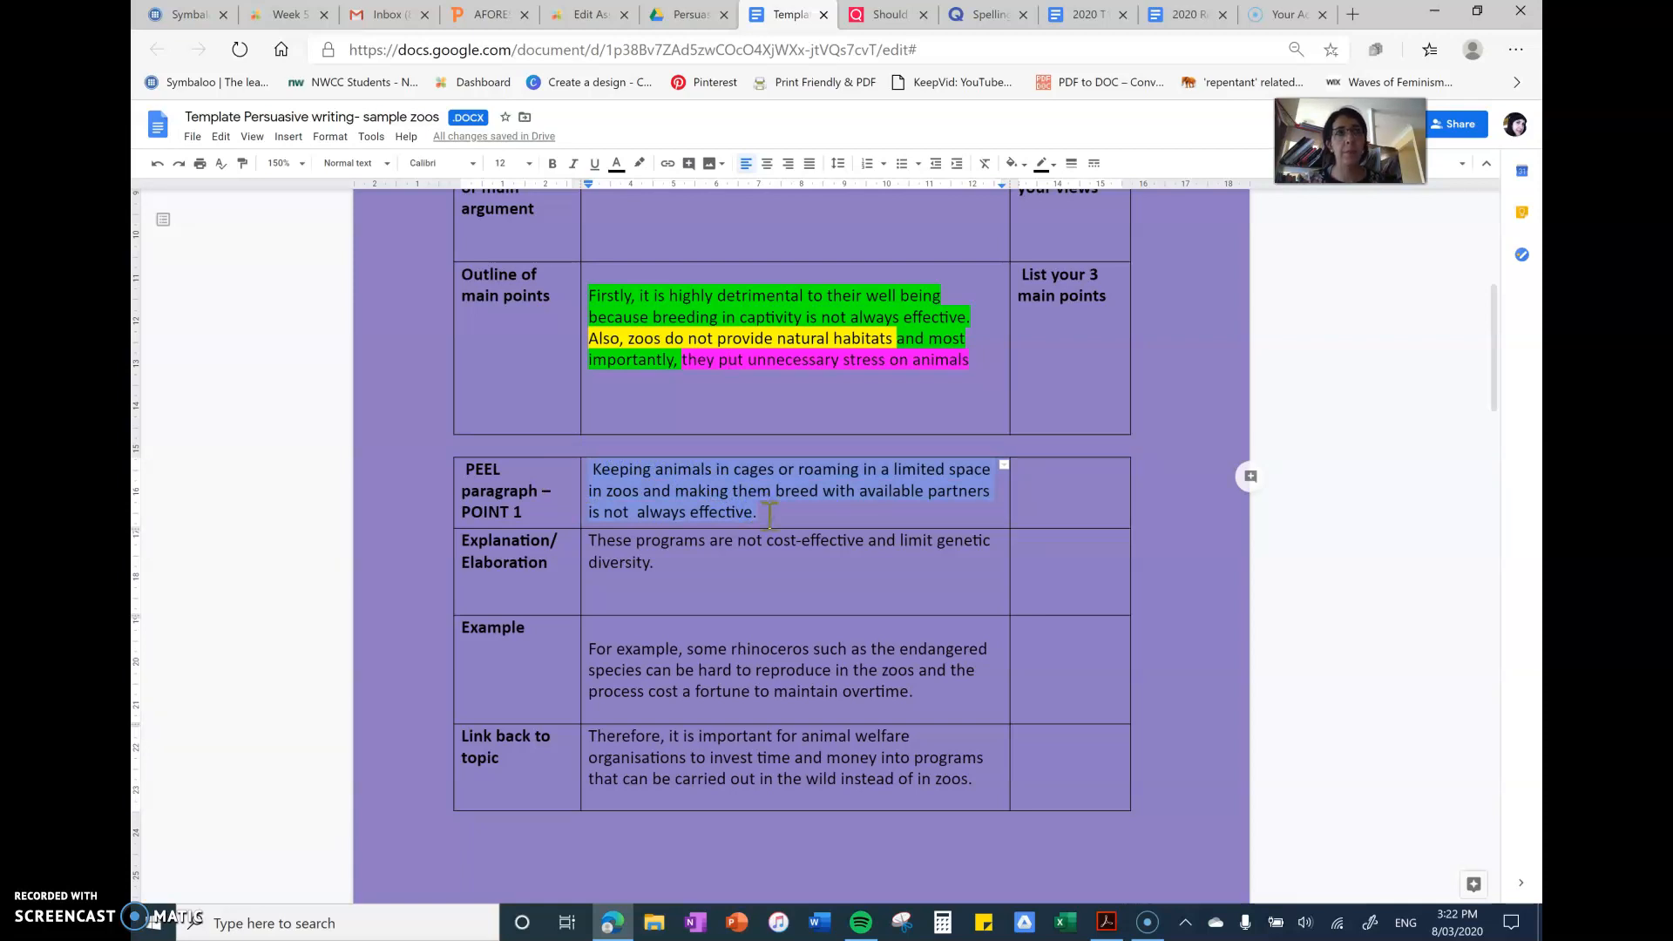
{"action": "left_click_drag", "start_coordinate": [771, 486], "coordinate": [765, 480]}
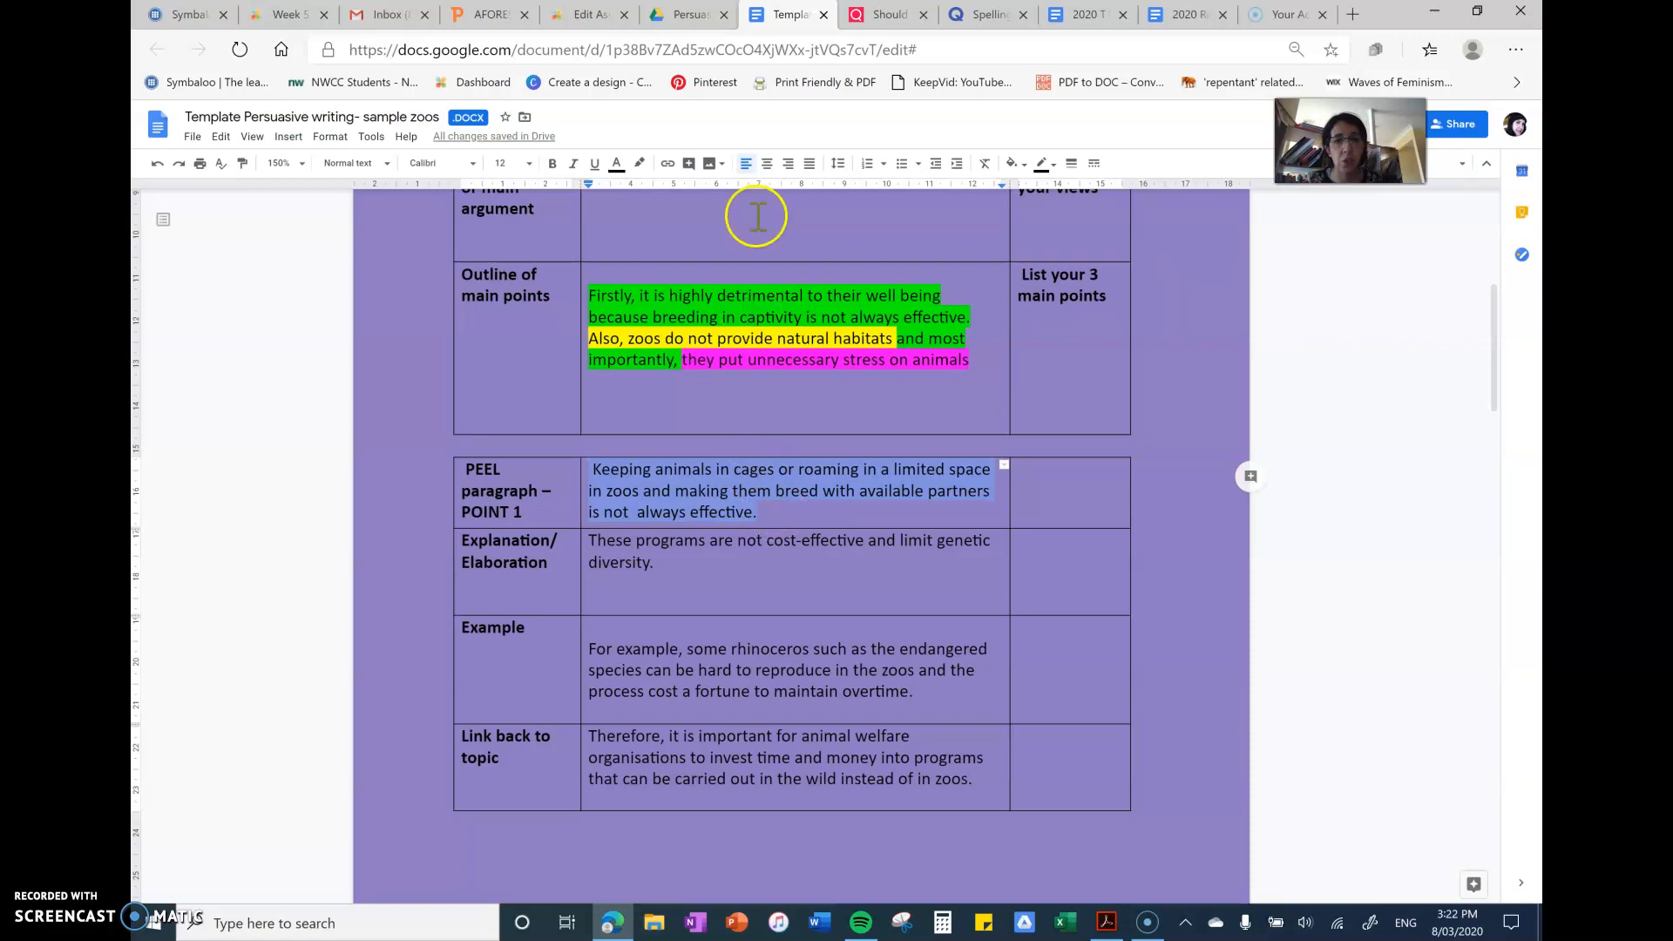
Highlight the POINT 1 statement in yellow.
{"action": "left_click", "coordinate": [638, 163]}
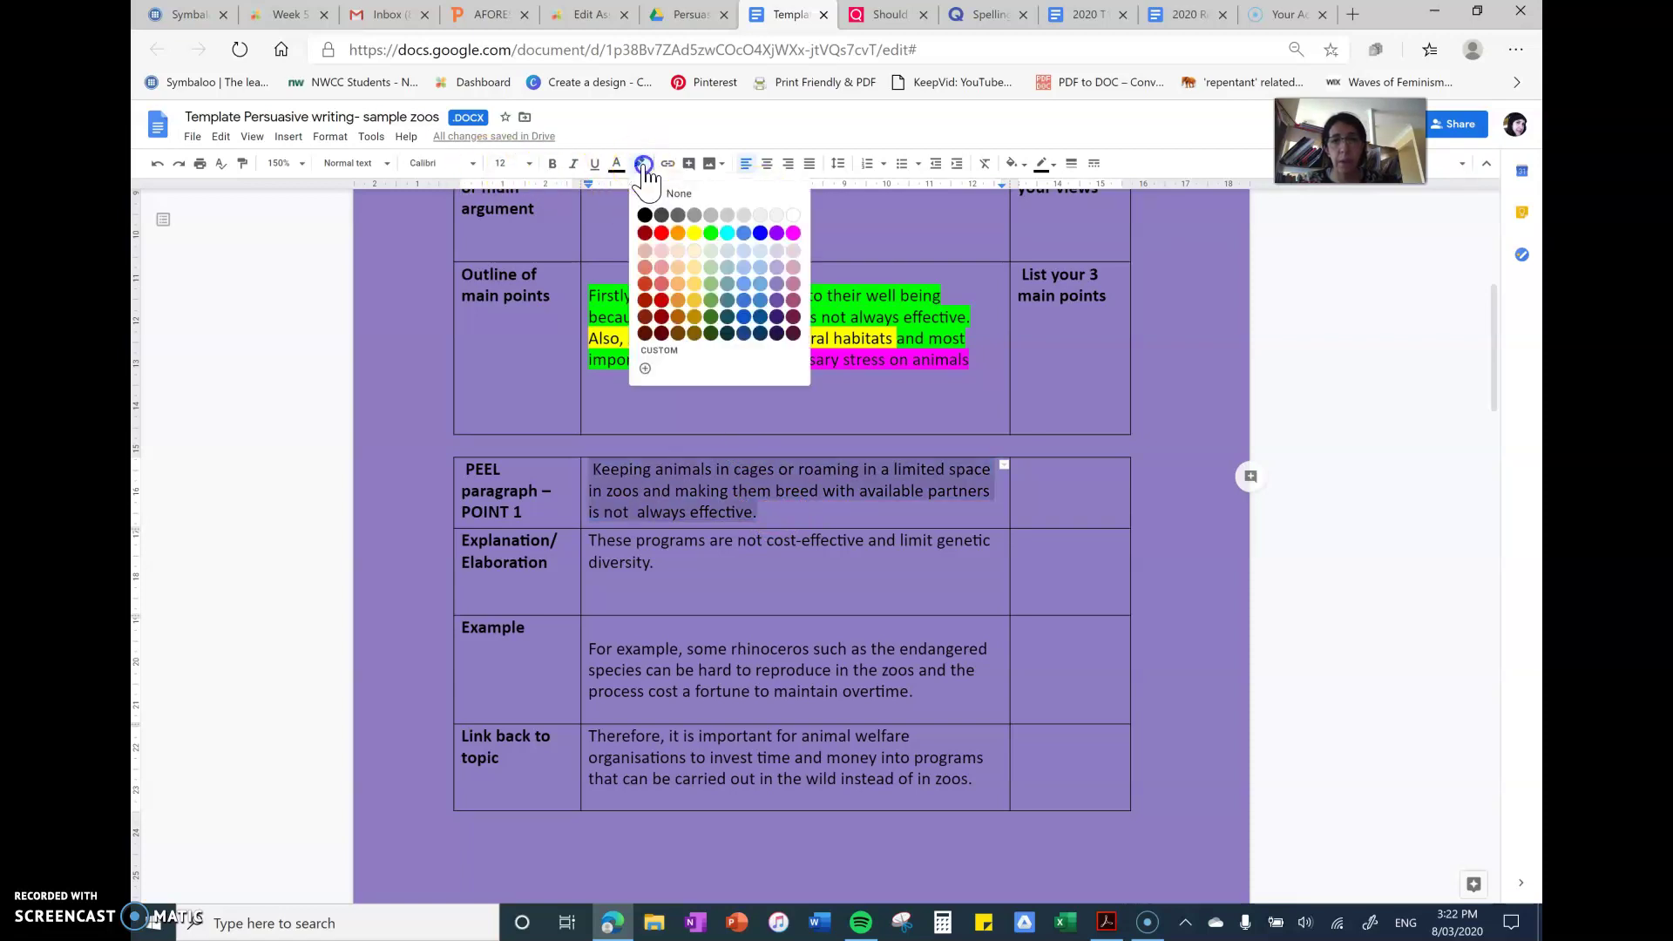
{"action": "left_click", "coordinate": [693, 233]}
{"action": "left_click", "coordinate": [850, 543]}
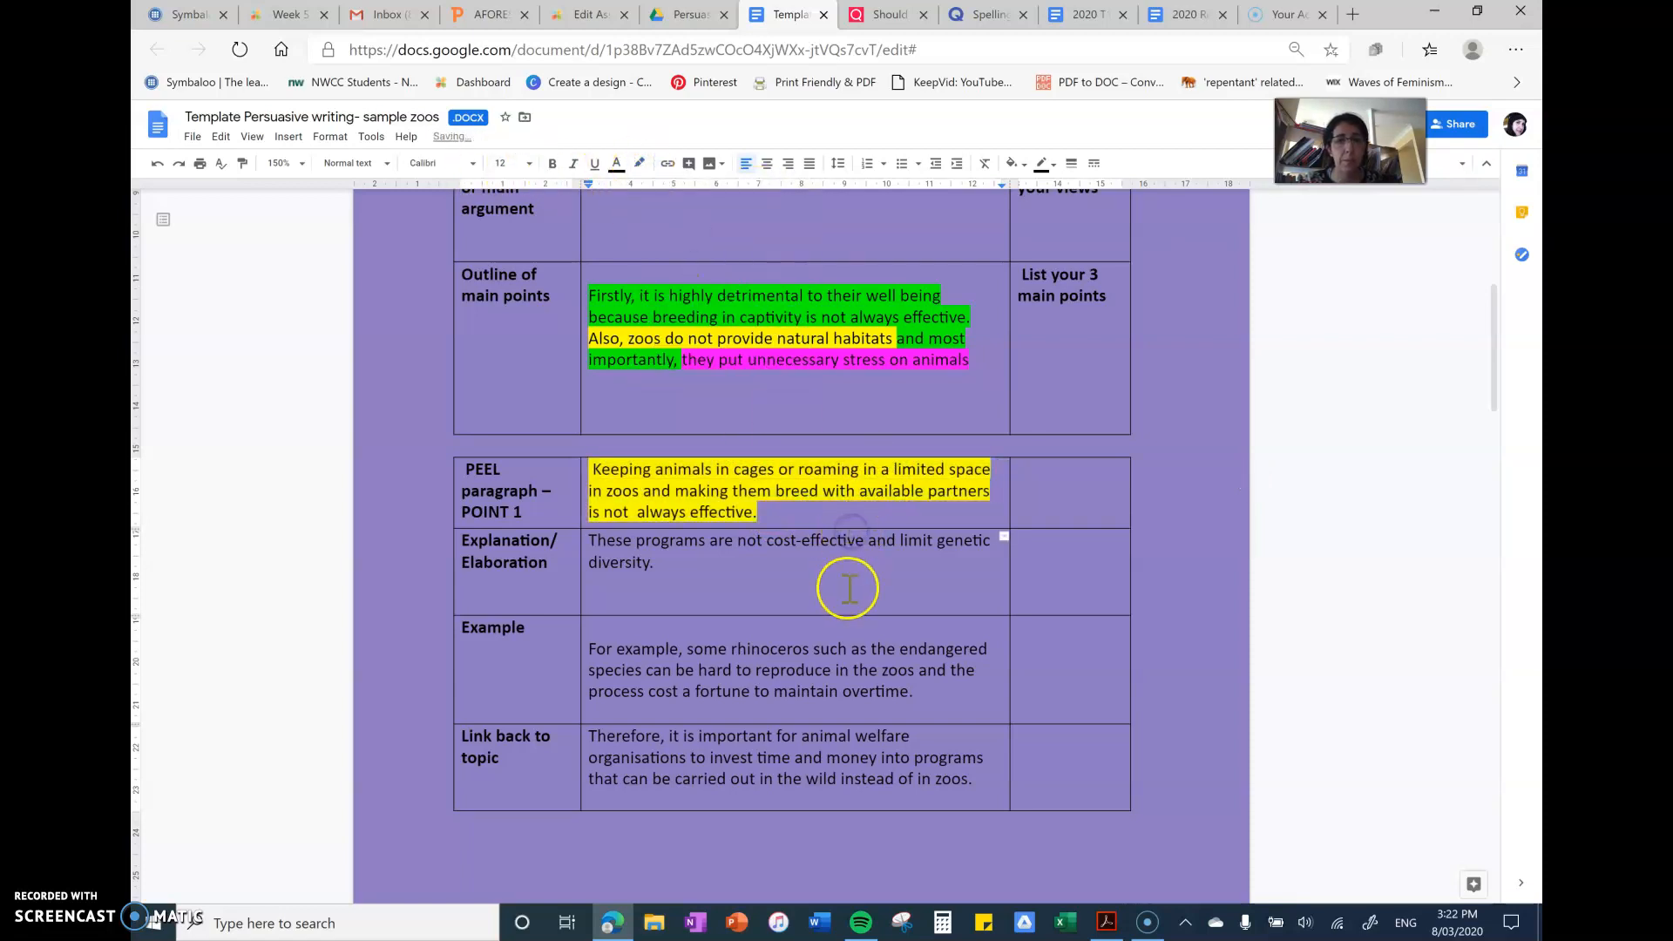
{"action": "scroll", "coordinate": [847, 588], "scroll_direction": "down", "scroll_amount": 5}
{"action": "scroll", "coordinate": [847, 589], "scroll_direction": "down", "scroll_amount": 3}
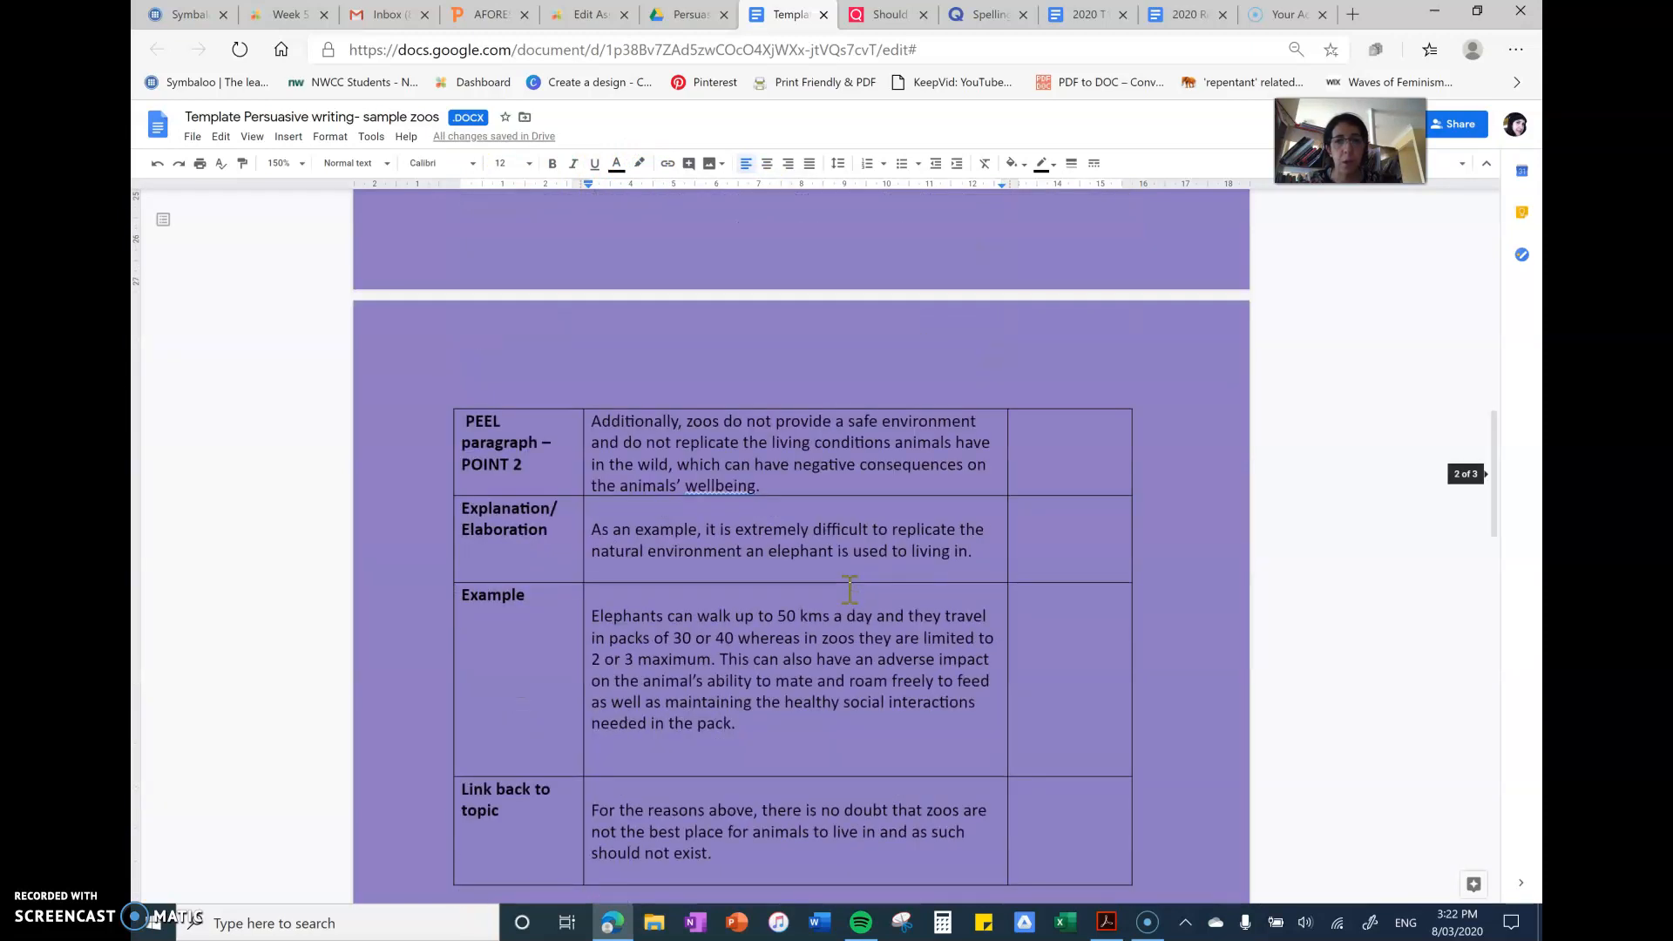
Highlight the POINT 2 statement in yellow.
{"action": "left_click_drag", "start_coordinate": [764, 488], "coordinate": [602, 425]}
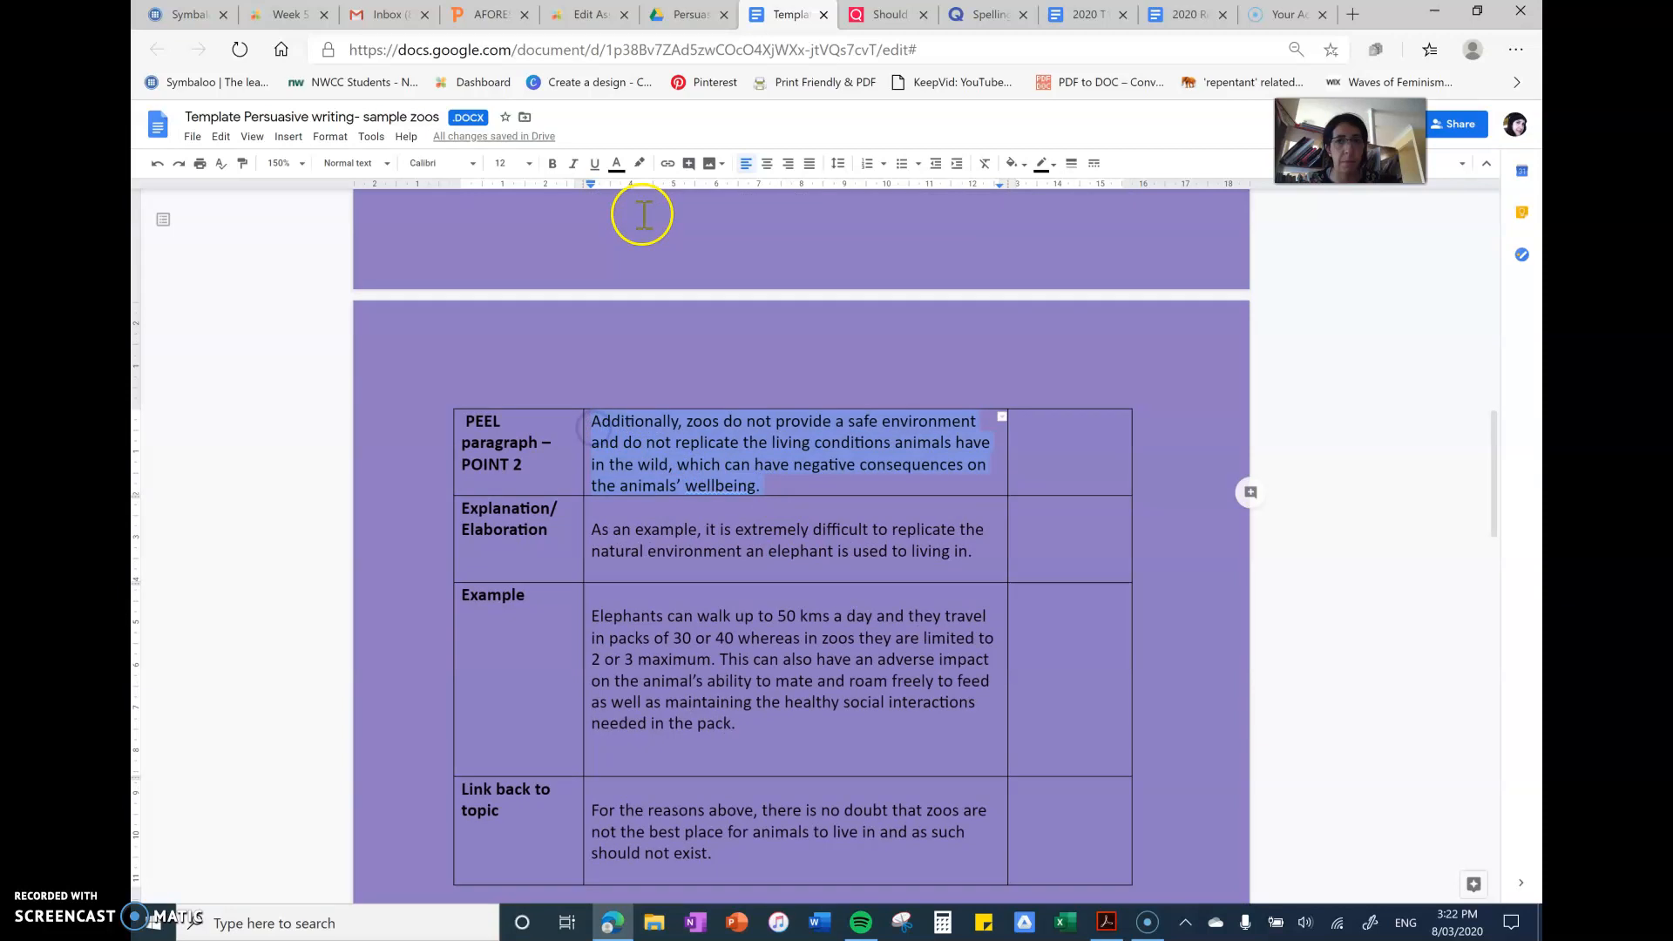
{"action": "left_click", "coordinate": [639, 162]}
{"action": "left_click", "coordinate": [694, 235]}
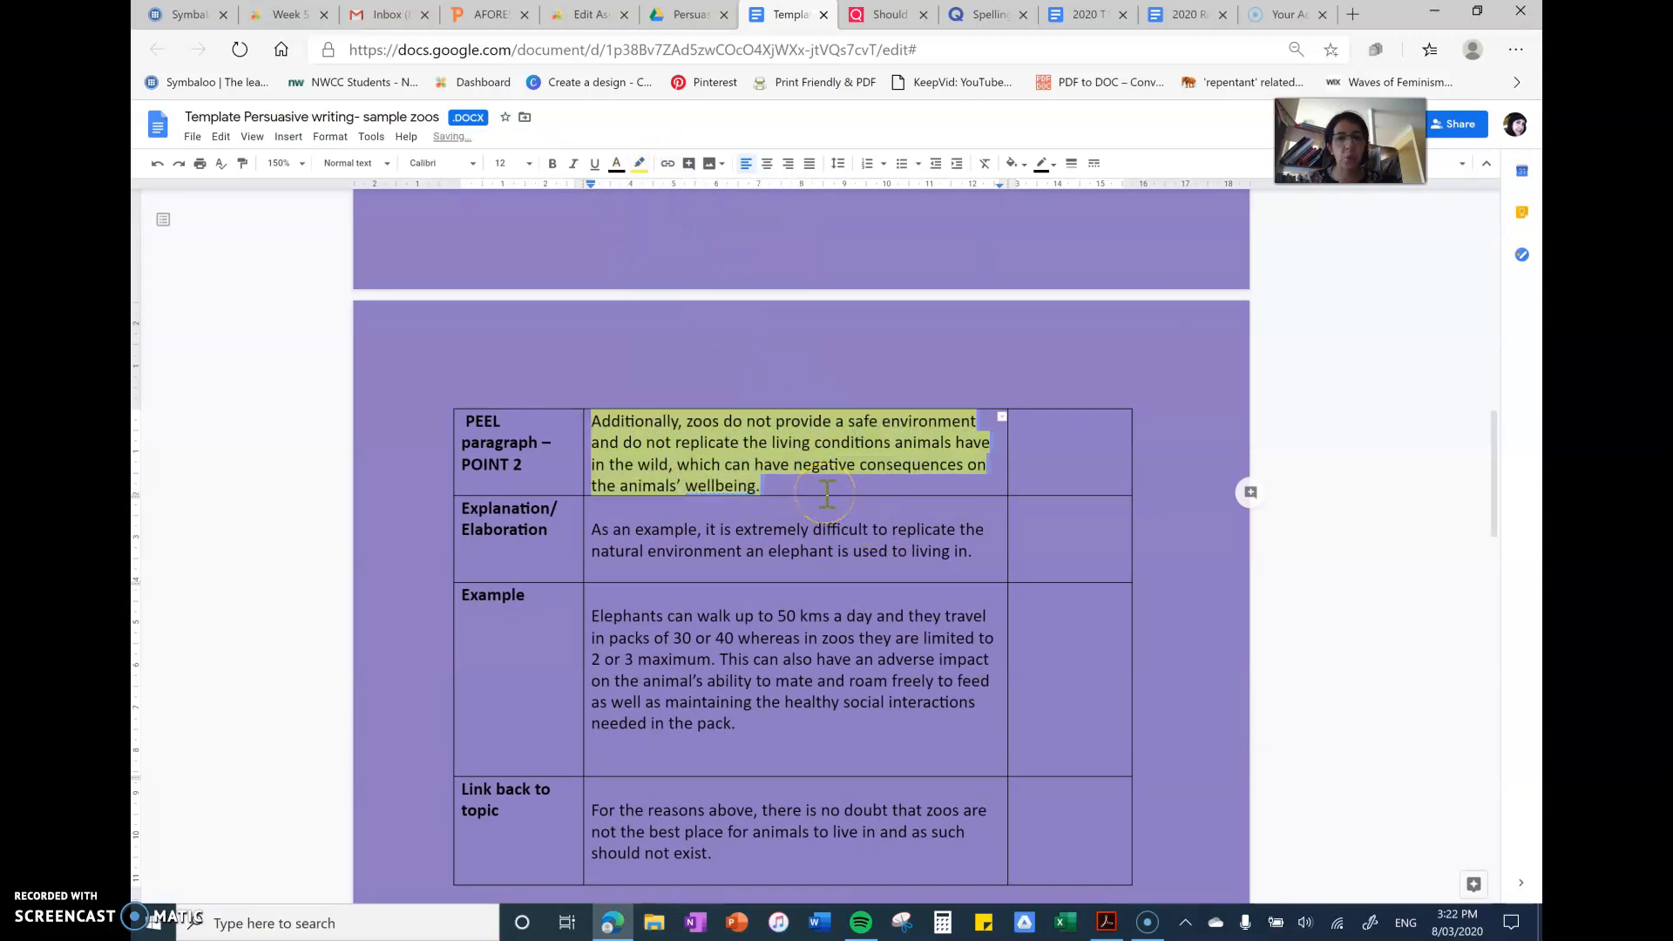
{"action": "left_click", "coordinate": [803, 481]}
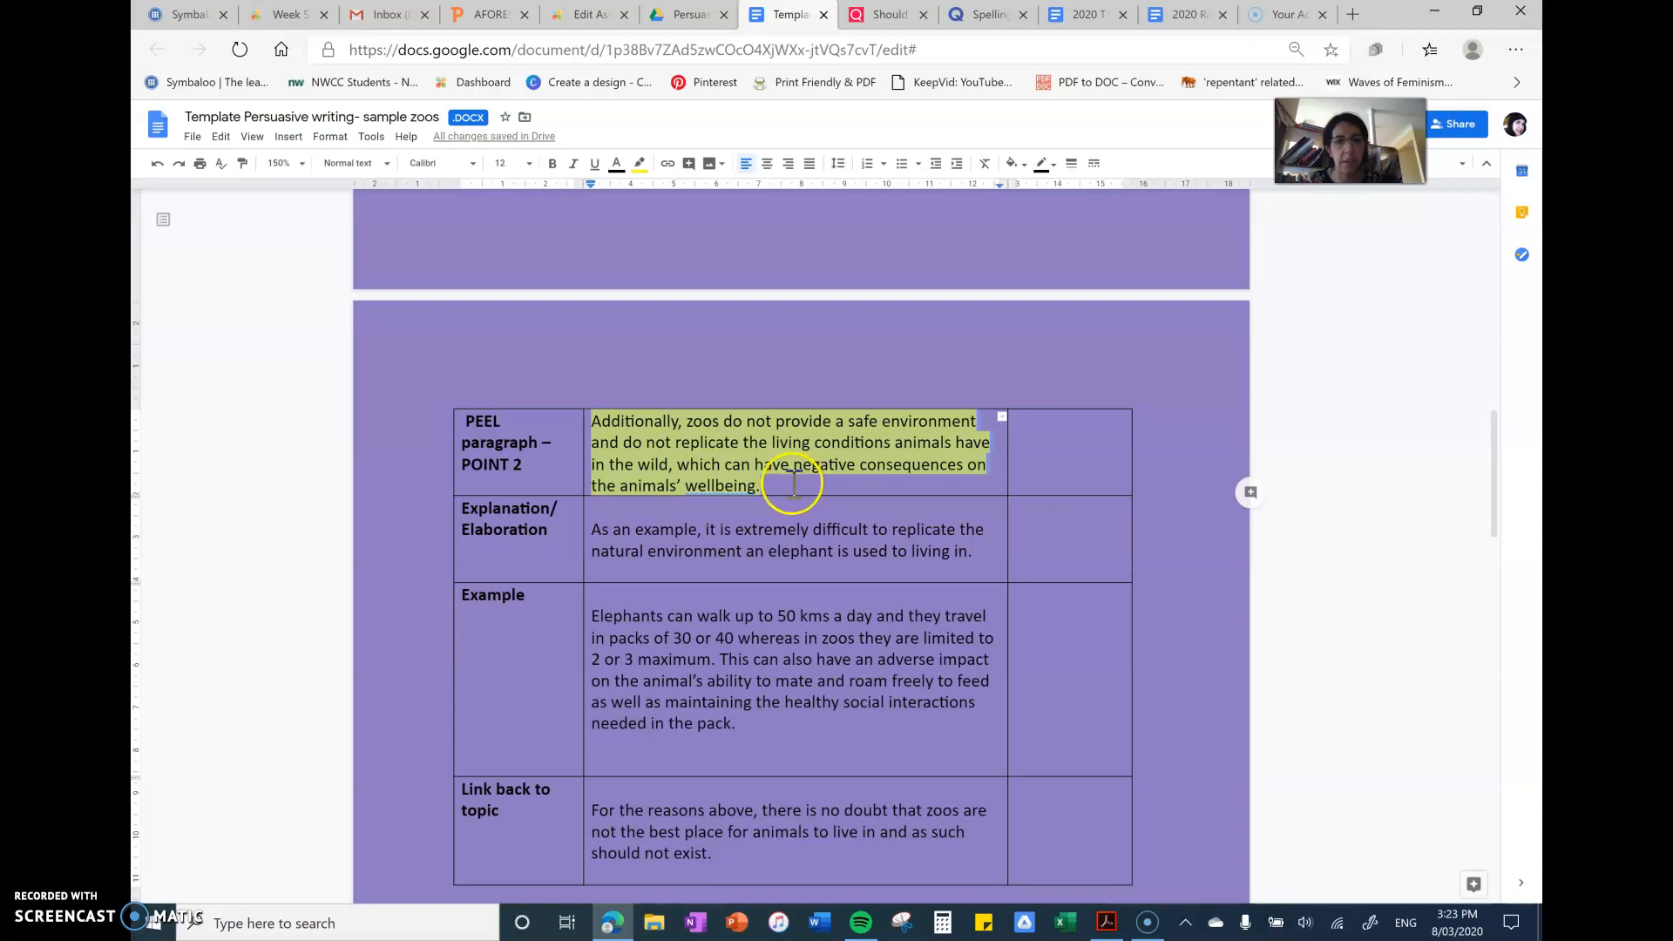
{"action": "left_click", "coordinate": [794, 500]}
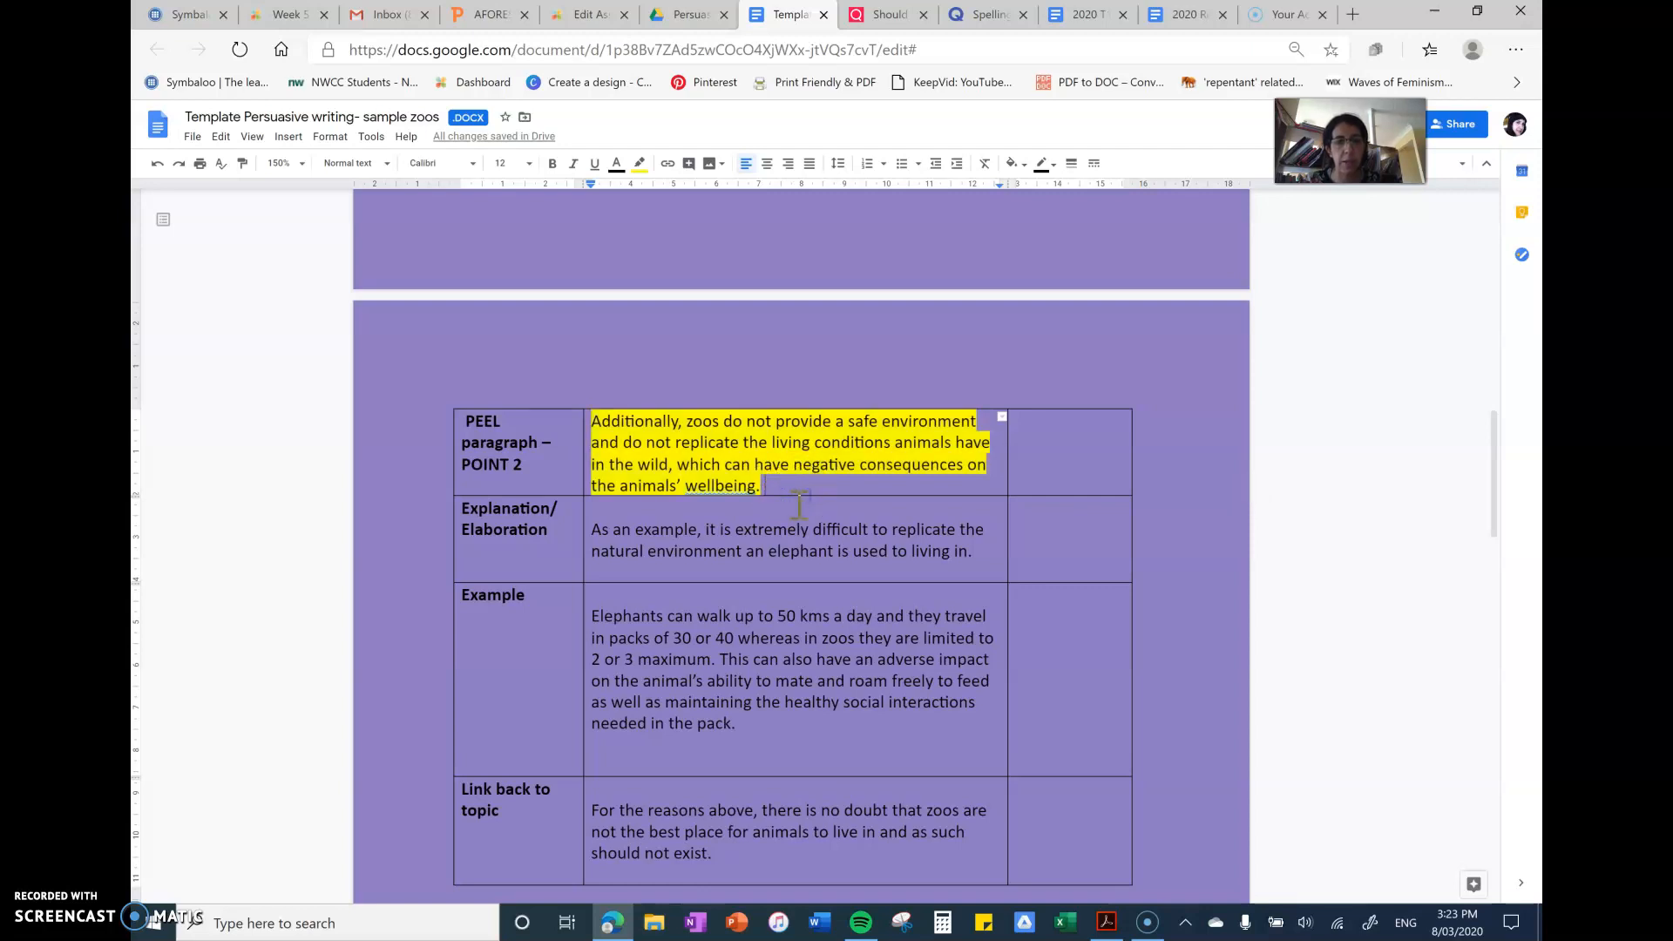
{"action": "scroll", "coordinate": [793, 499], "scroll_direction": "down", "scroll_amount": 6}
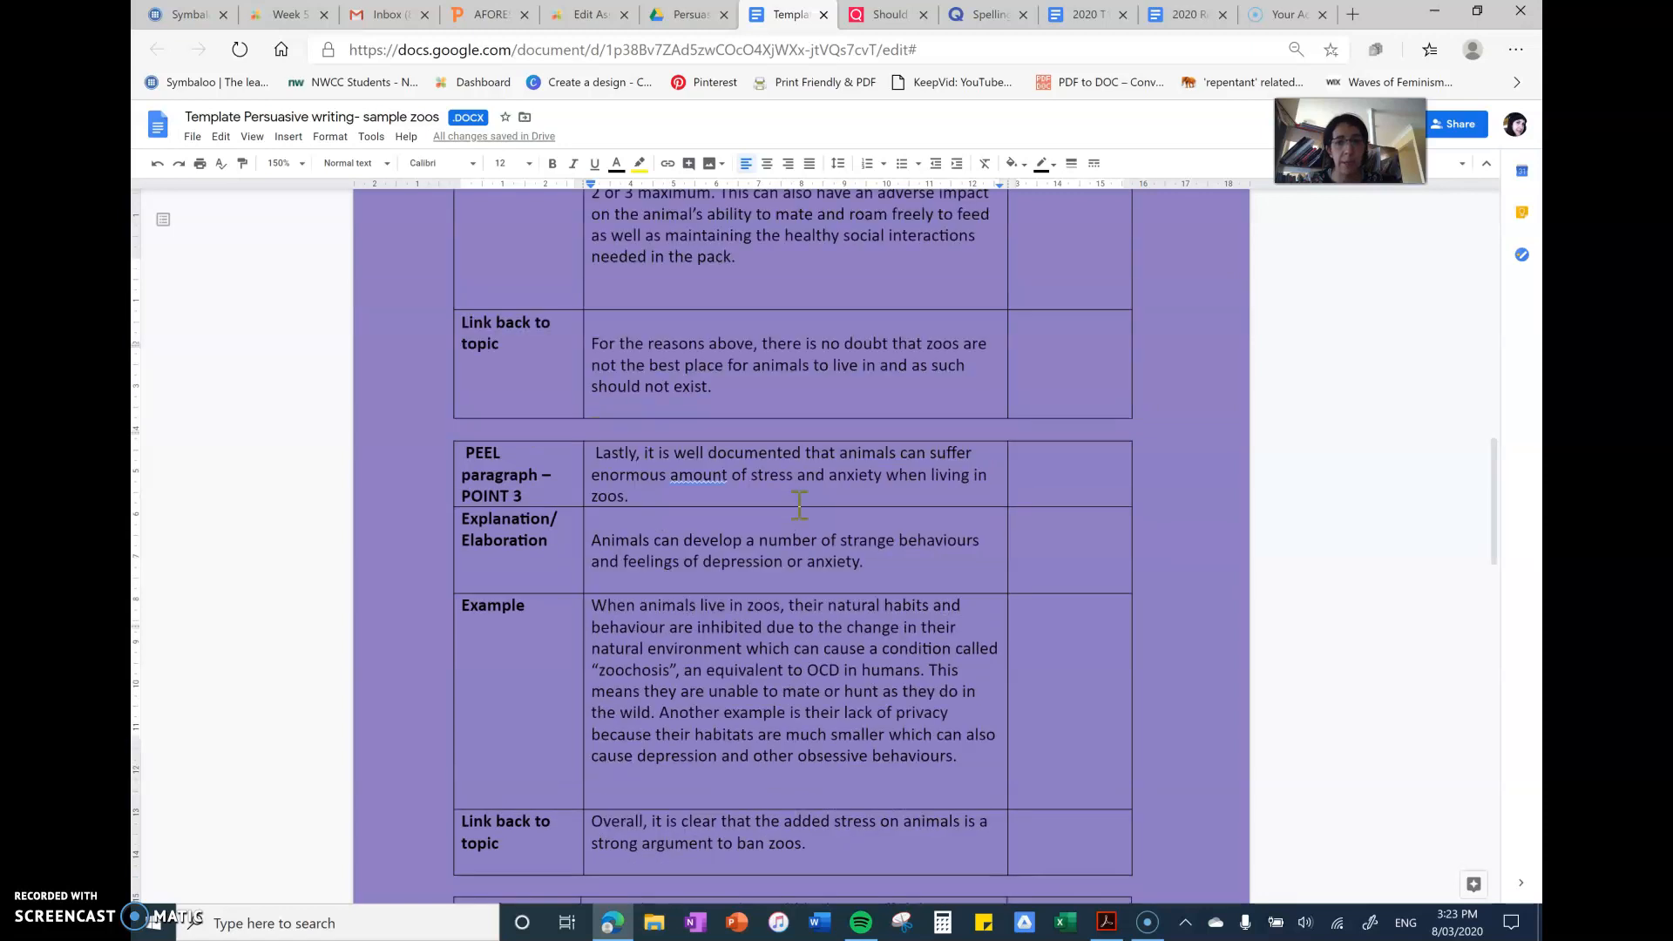
{"action": "scroll", "coordinate": [794, 500], "scroll_direction": "down", "scroll_amount": 3}
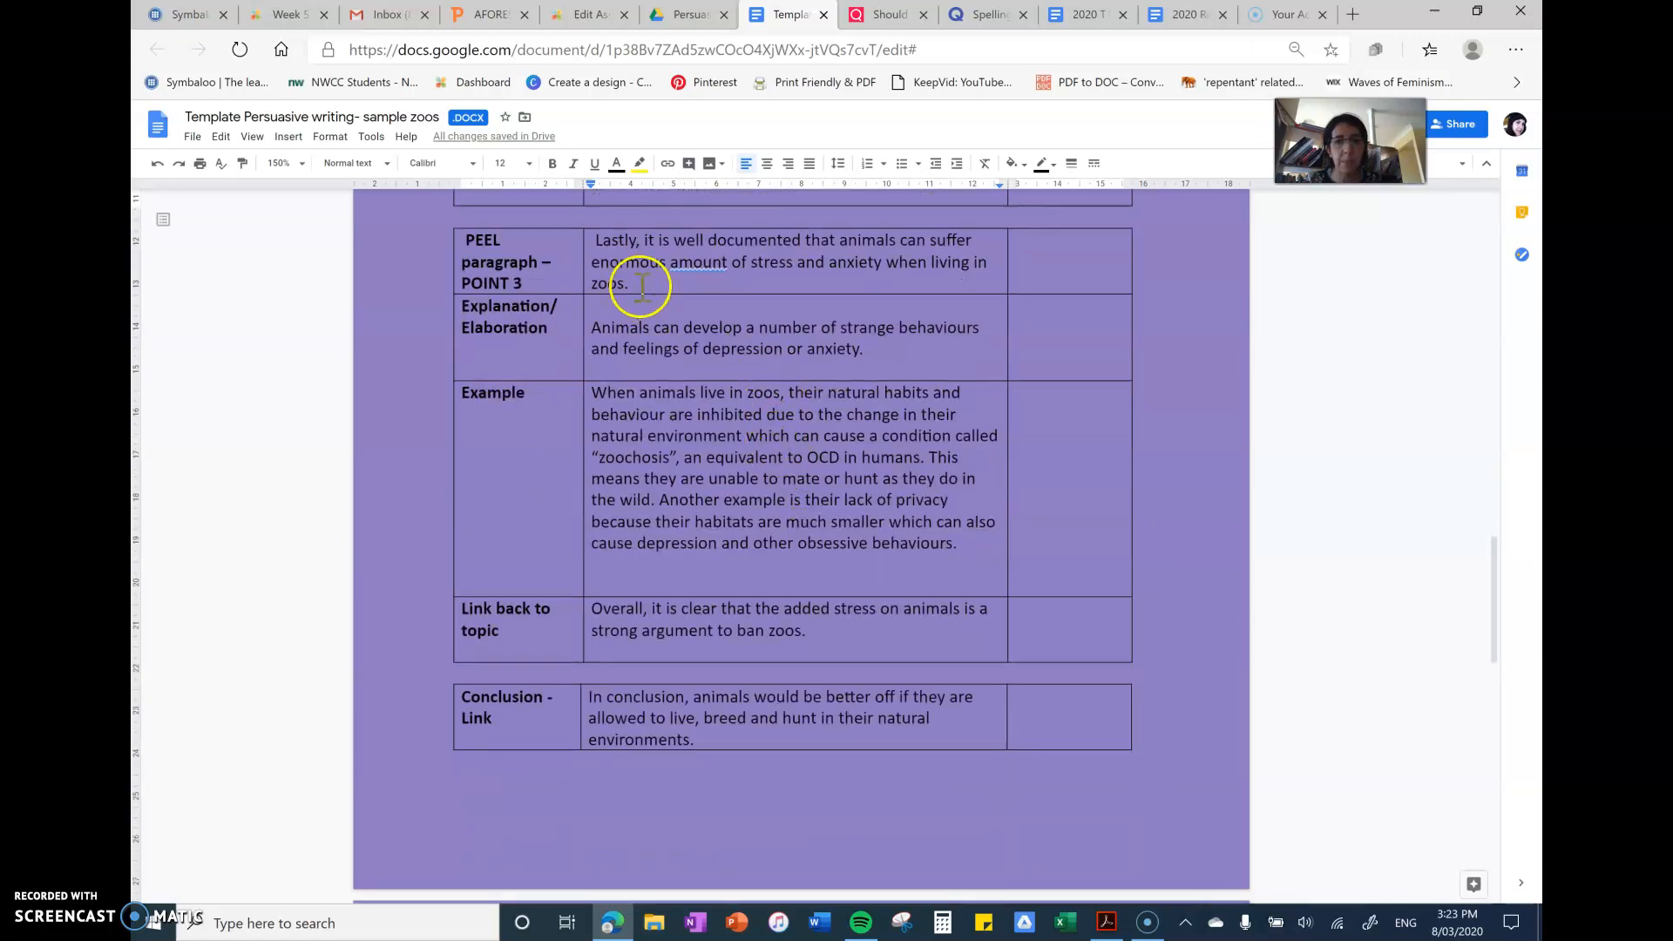
Highlight the POINT 3 statement in yellow.
{"action": "left_click_drag", "start_coordinate": [631, 283], "coordinate": [595, 244]}
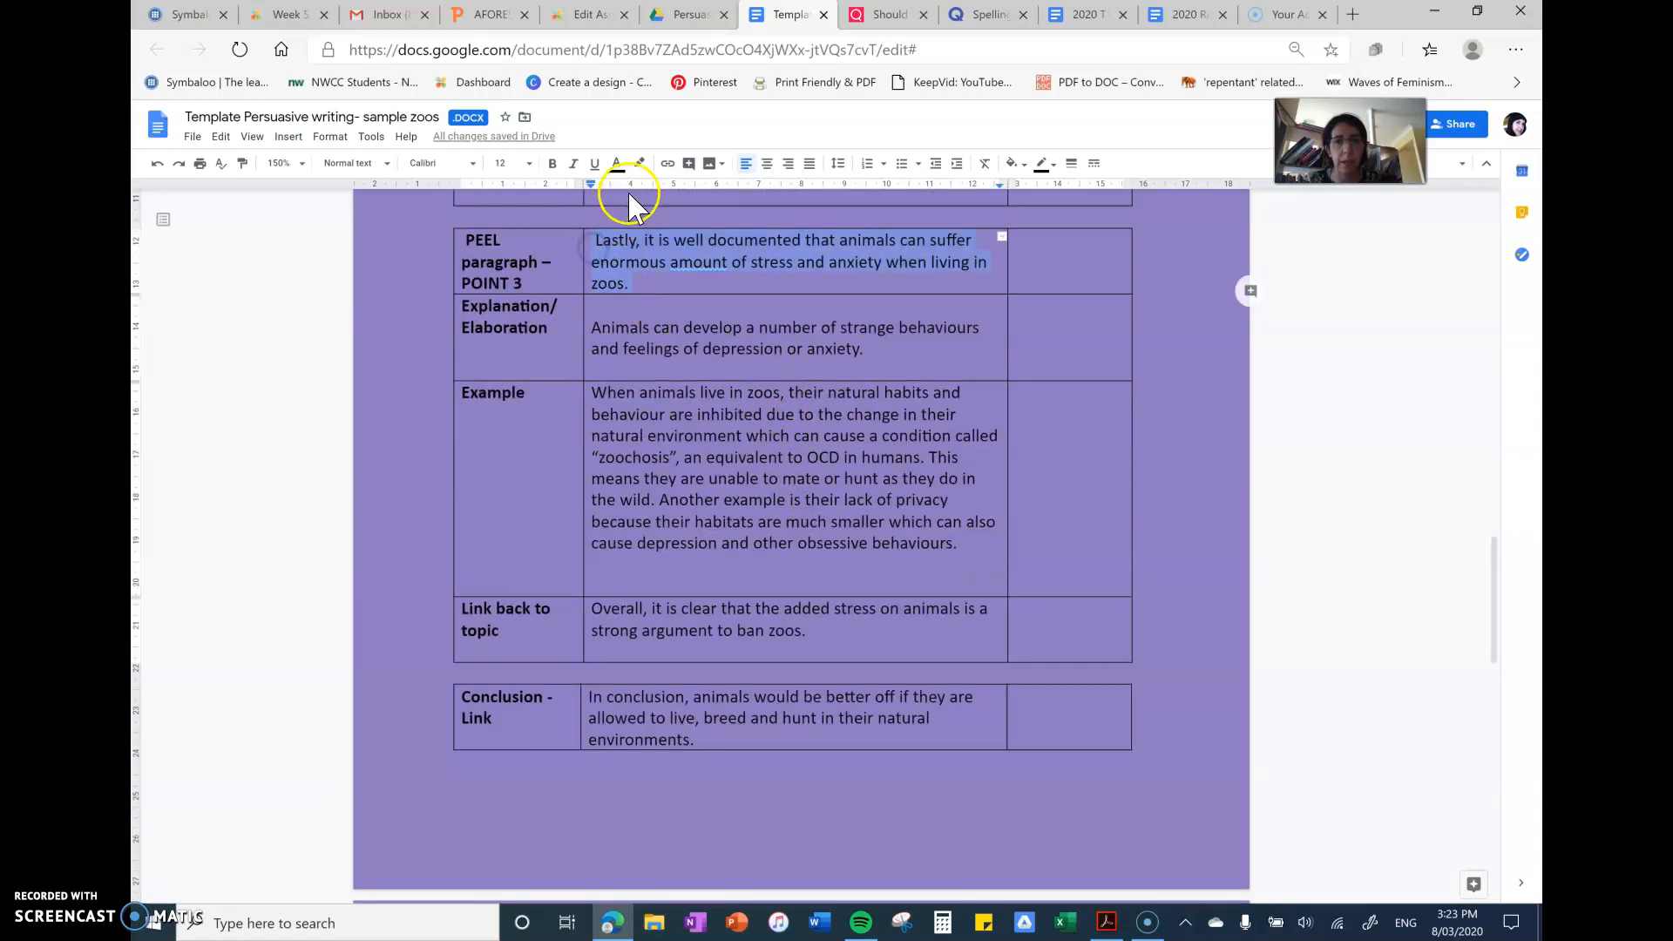
{"action": "left_click", "coordinate": [638, 162]}
{"action": "left_click", "coordinate": [695, 235]}
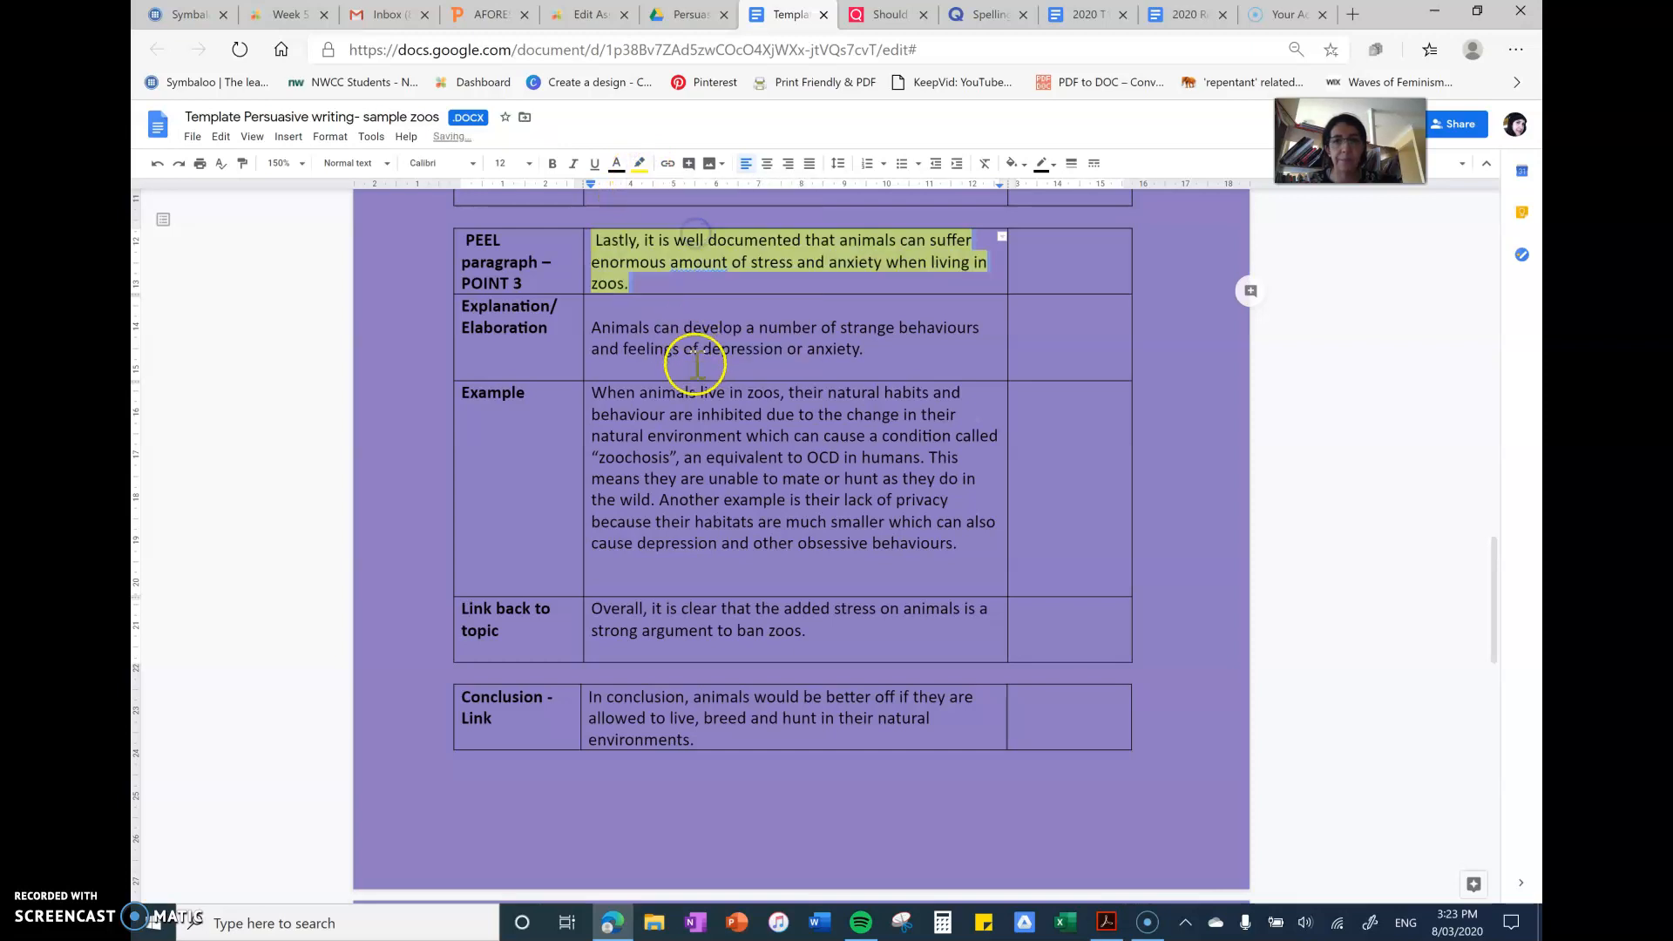
{"action": "left_click", "coordinate": [696, 360]}
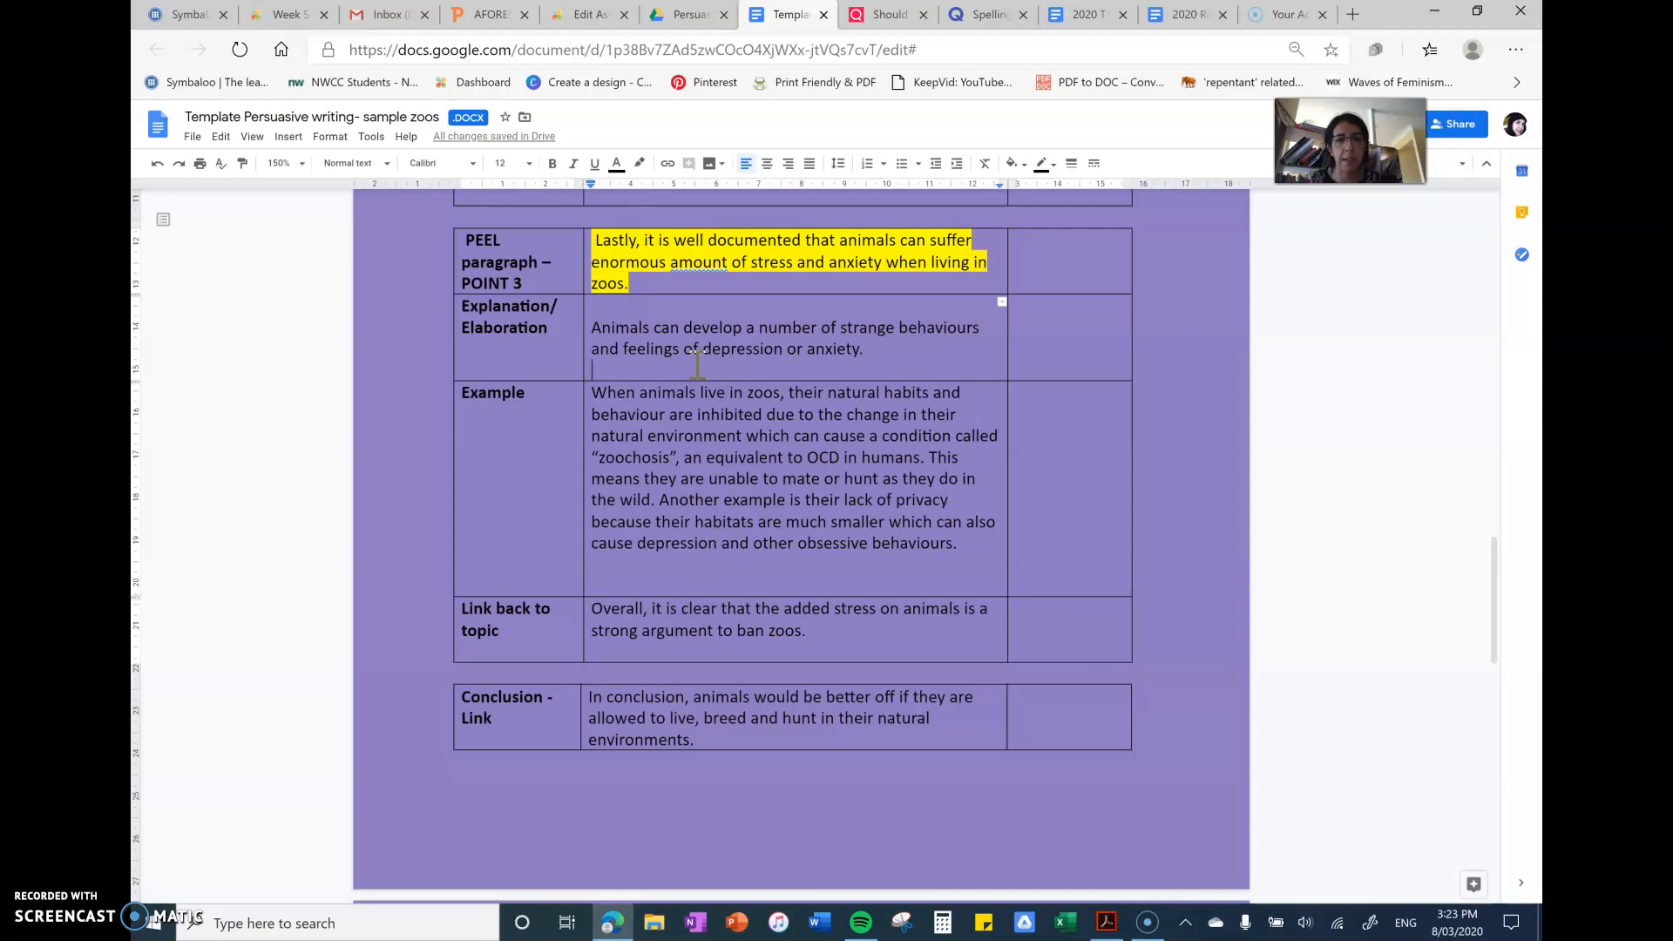
{"action": "scroll", "coordinate": [697, 353], "scroll_direction": "up", "scroll_amount": 4}
{"action": "scroll", "coordinate": [696, 353], "scroll_direction": "up", "scroll_amount": 4}
{"action": "scroll", "coordinate": [695, 353], "scroll_direction": "up", "scroll_amount": 4}
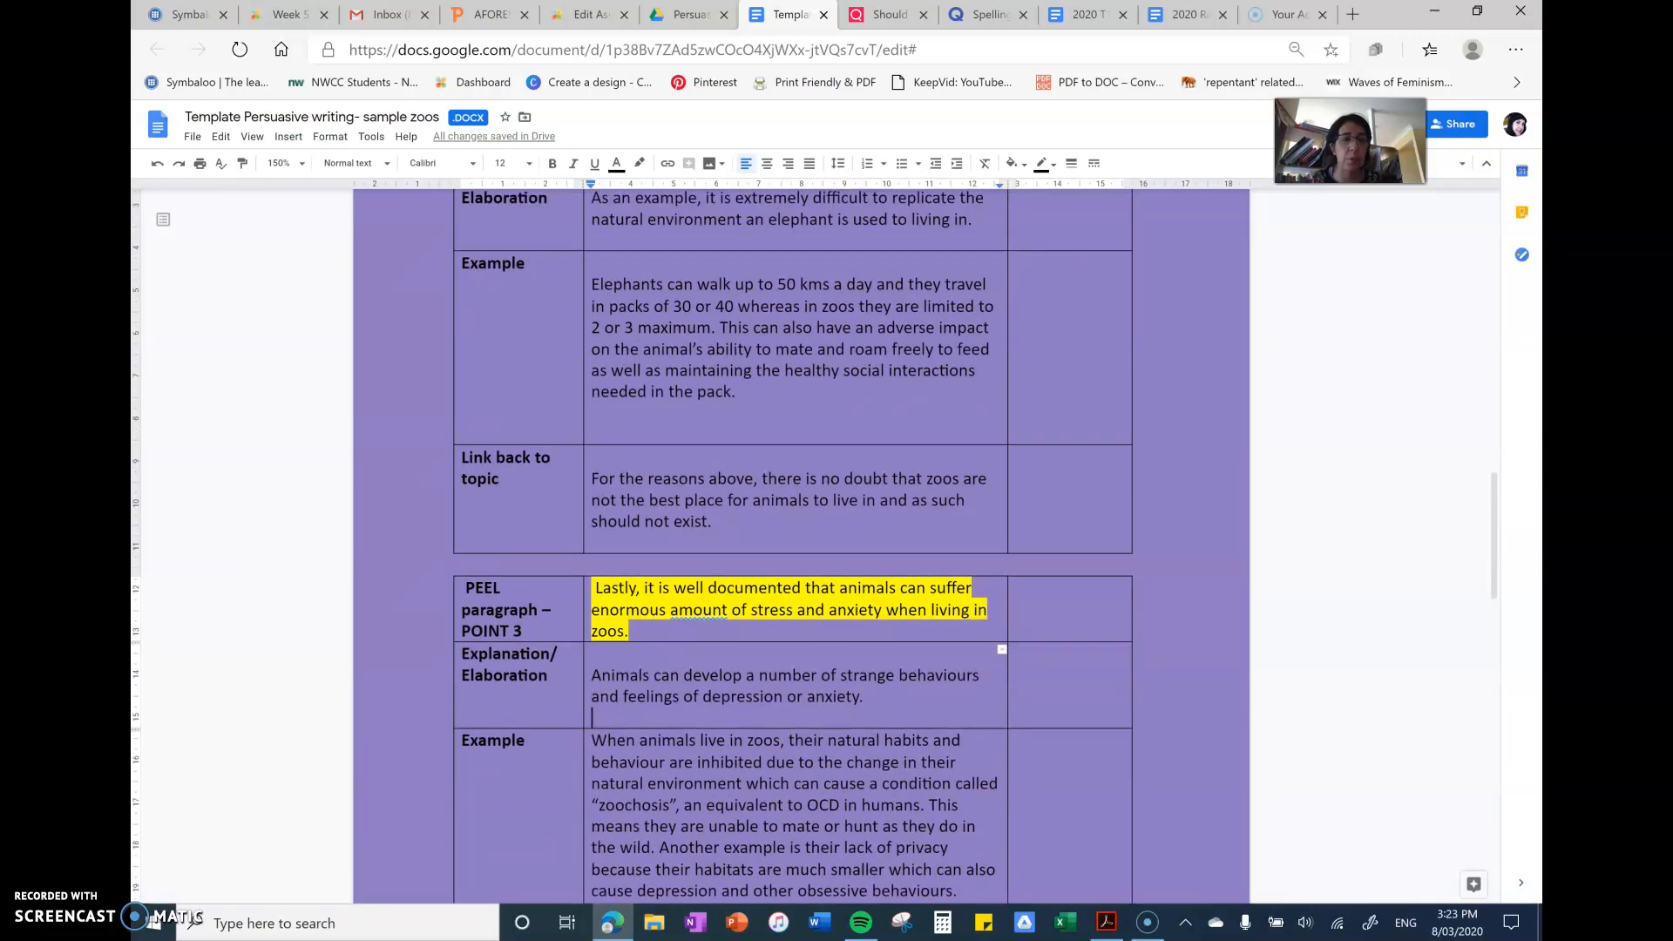
{"action": "scroll", "coordinate": [695, 353], "scroll_direction": "up", "scroll_amount": 4}
{"action": "scroll", "coordinate": [696, 354], "scroll_direction": "up", "scroll_amount": 4}
{"action": "scroll", "coordinate": [696, 354], "scroll_direction": "up", "scroll_amount": 4}
{"action": "scroll", "coordinate": [695, 353], "scroll_direction": "up", "scroll_amount": 4}
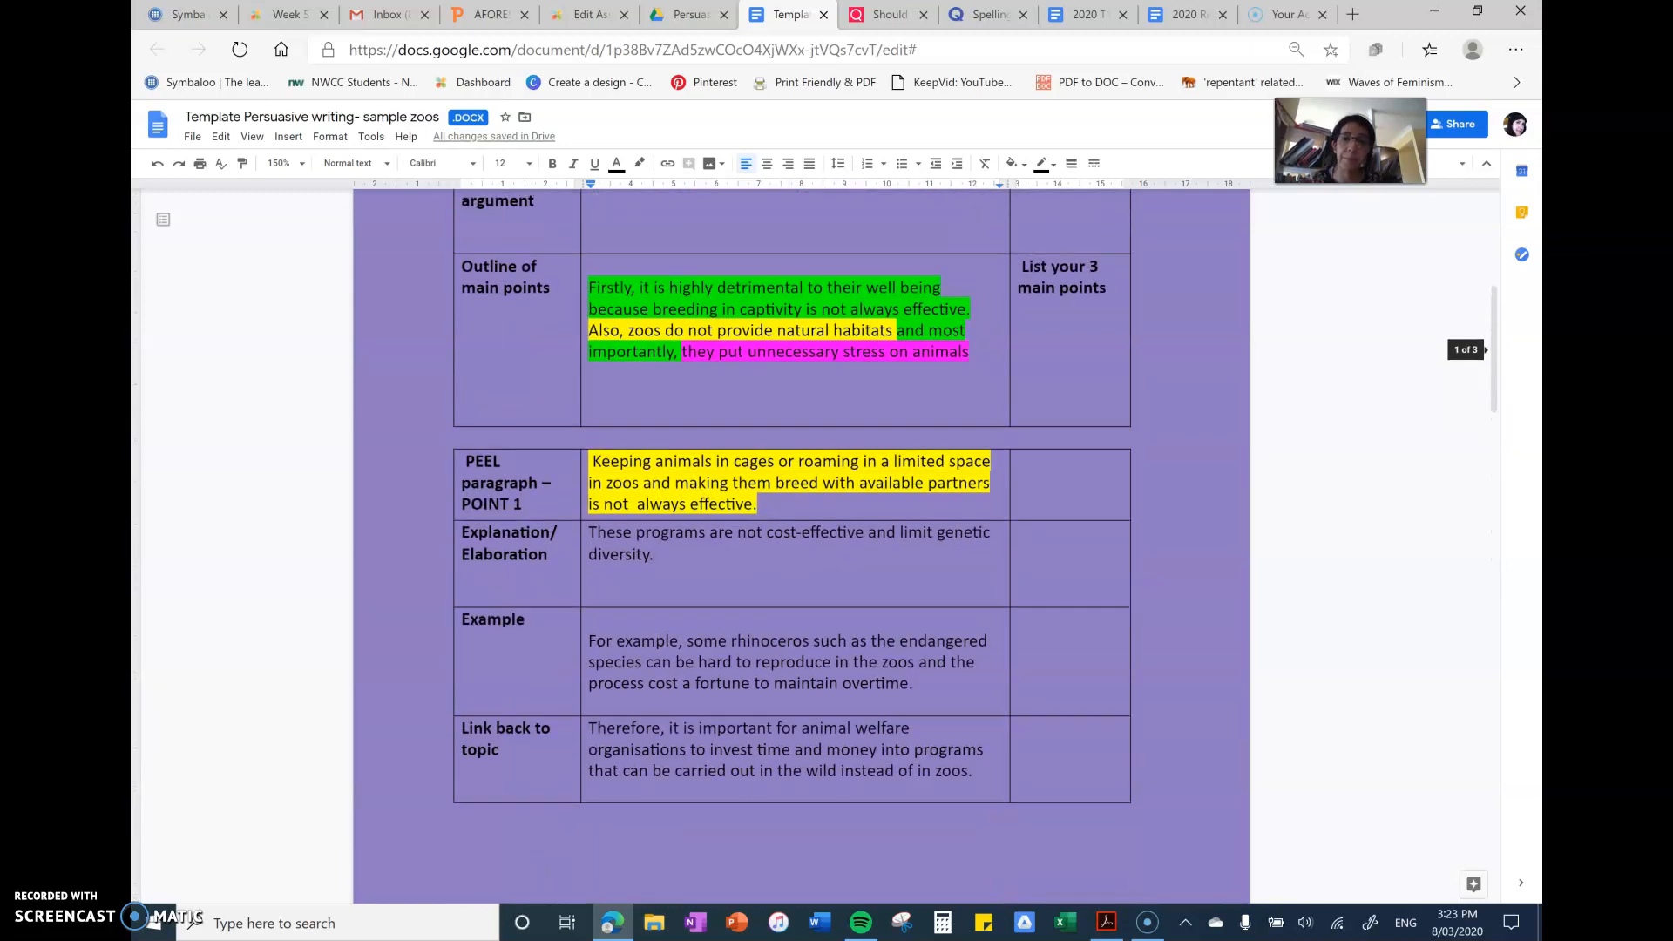
{"action": "scroll", "coordinate": [695, 353], "scroll_direction": "up", "scroll_amount": 3}
{"action": "scroll", "coordinate": [696, 353], "scroll_direction": "down", "scroll_amount": 4}
{"action": "scroll", "coordinate": [696, 354], "scroll_direction": "down", "scroll_amount": 2}
{"action": "scroll", "coordinate": [696, 354], "scroll_direction": "down", "scroll_amount": 4}
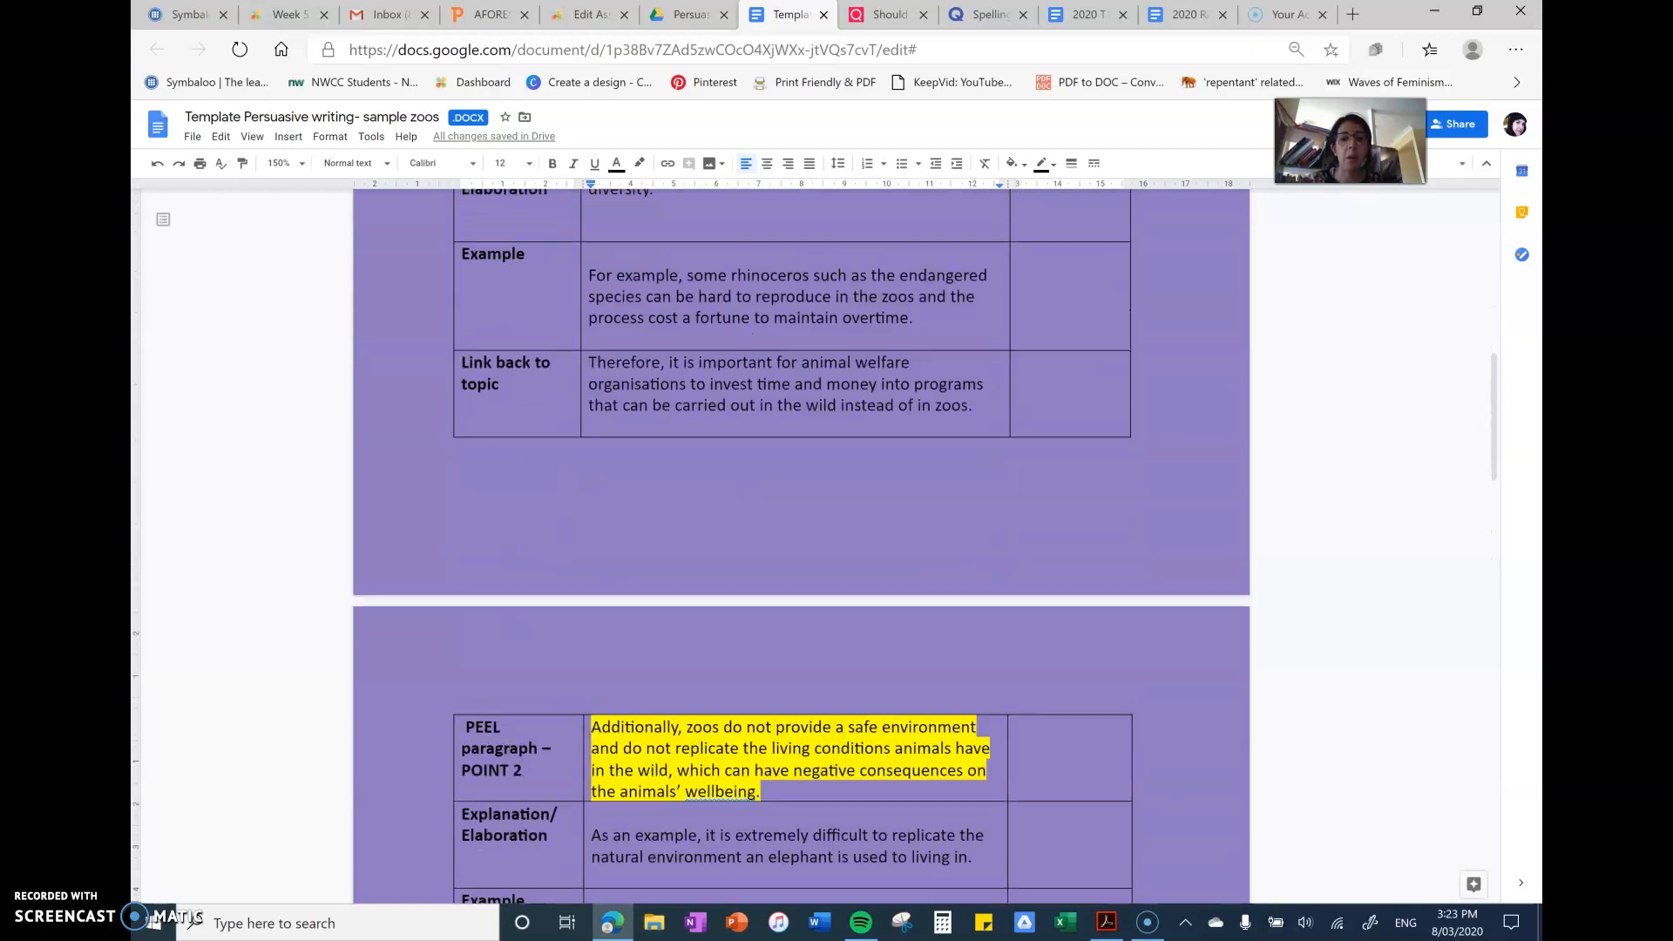
{"action": "scroll", "coordinate": [696, 354], "scroll_direction": "down", "scroll_amount": 2}
{"action": "scroll", "coordinate": [696, 354], "scroll_direction": "up", "scroll_amount": 2}
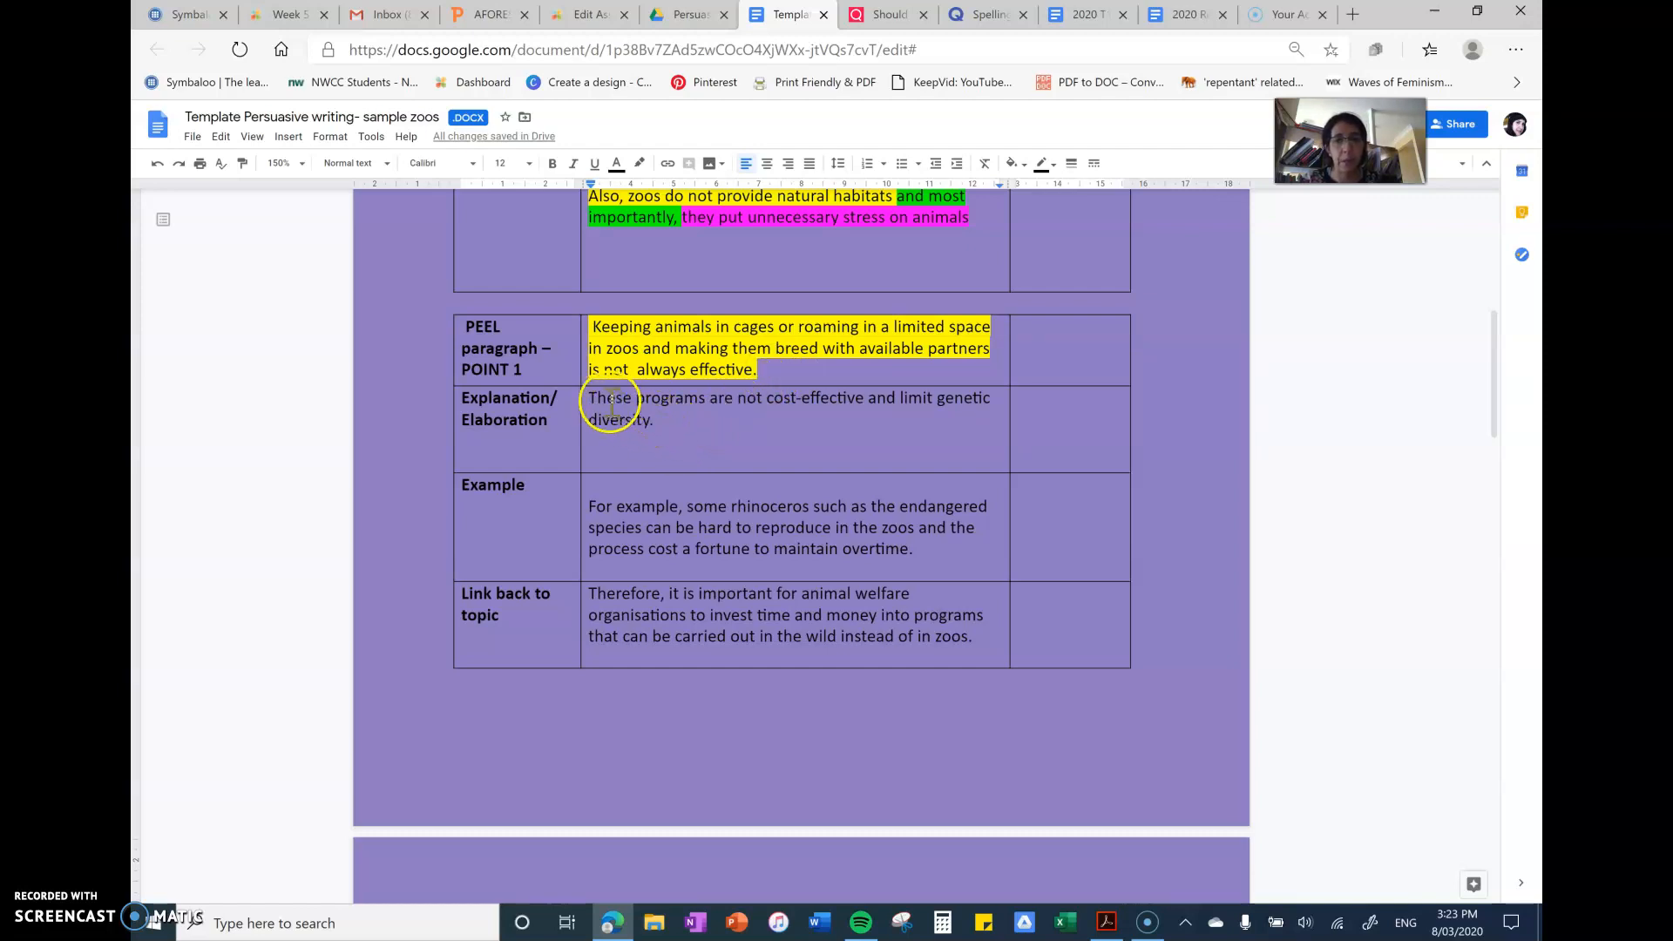
Highlight Point 1's explanation sentence in green.
{"action": "left_click_drag", "start_coordinate": [588, 398], "coordinate": [670, 420]}
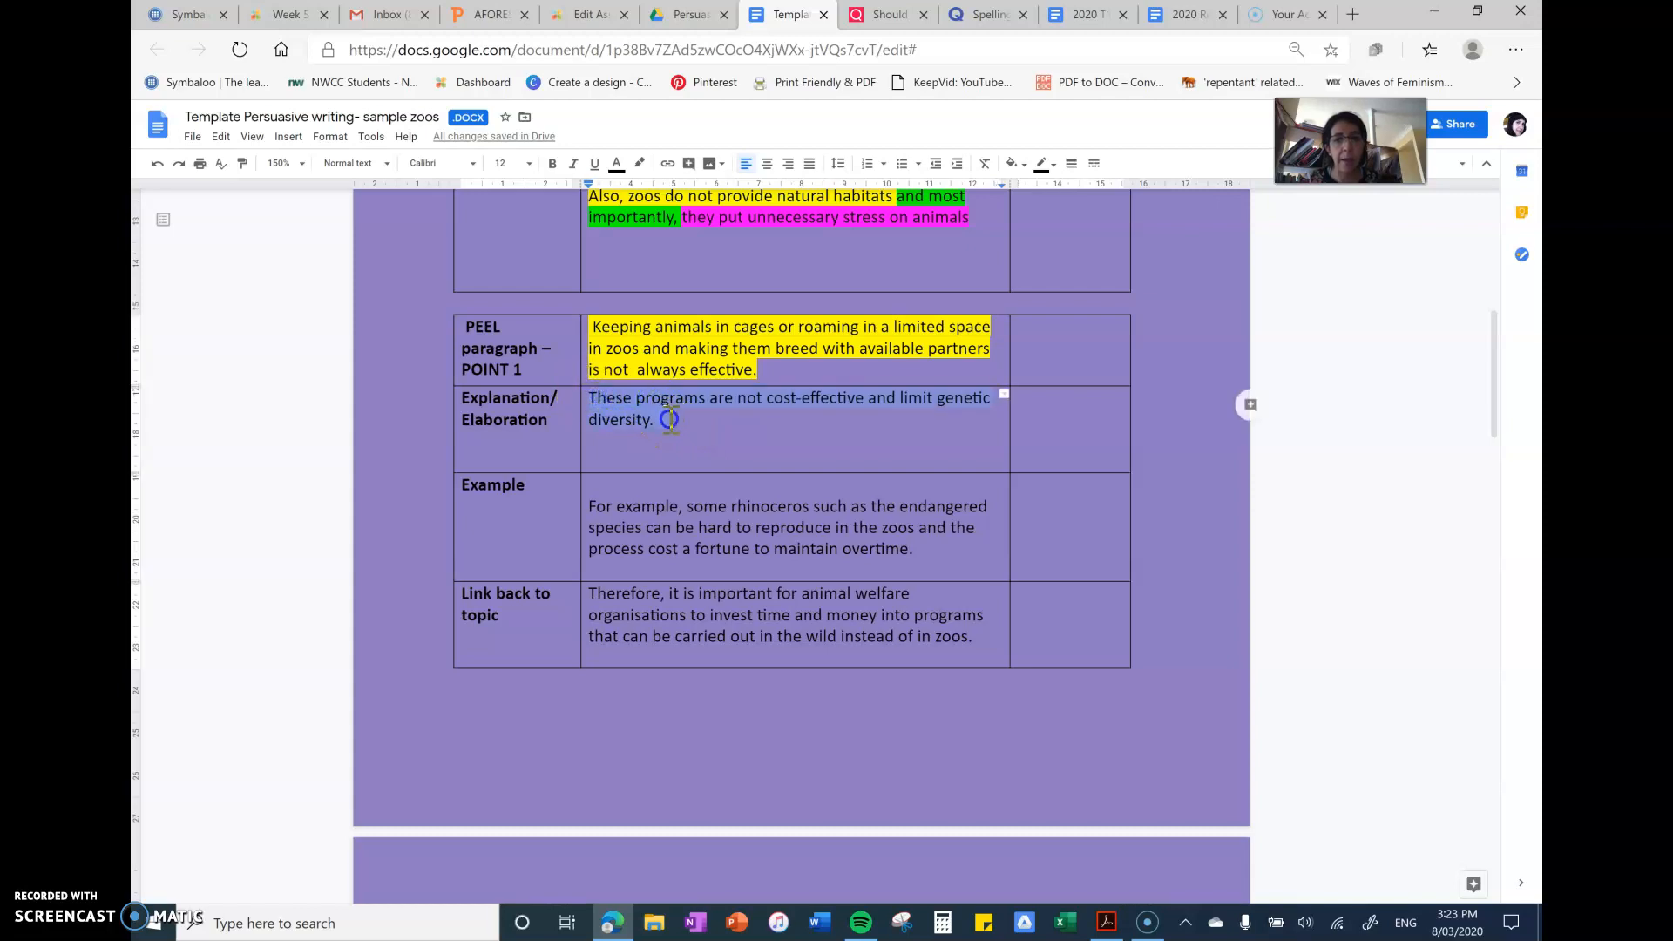
{"action": "left_click", "coordinate": [639, 162]}
{"action": "left_click", "coordinate": [728, 234]}
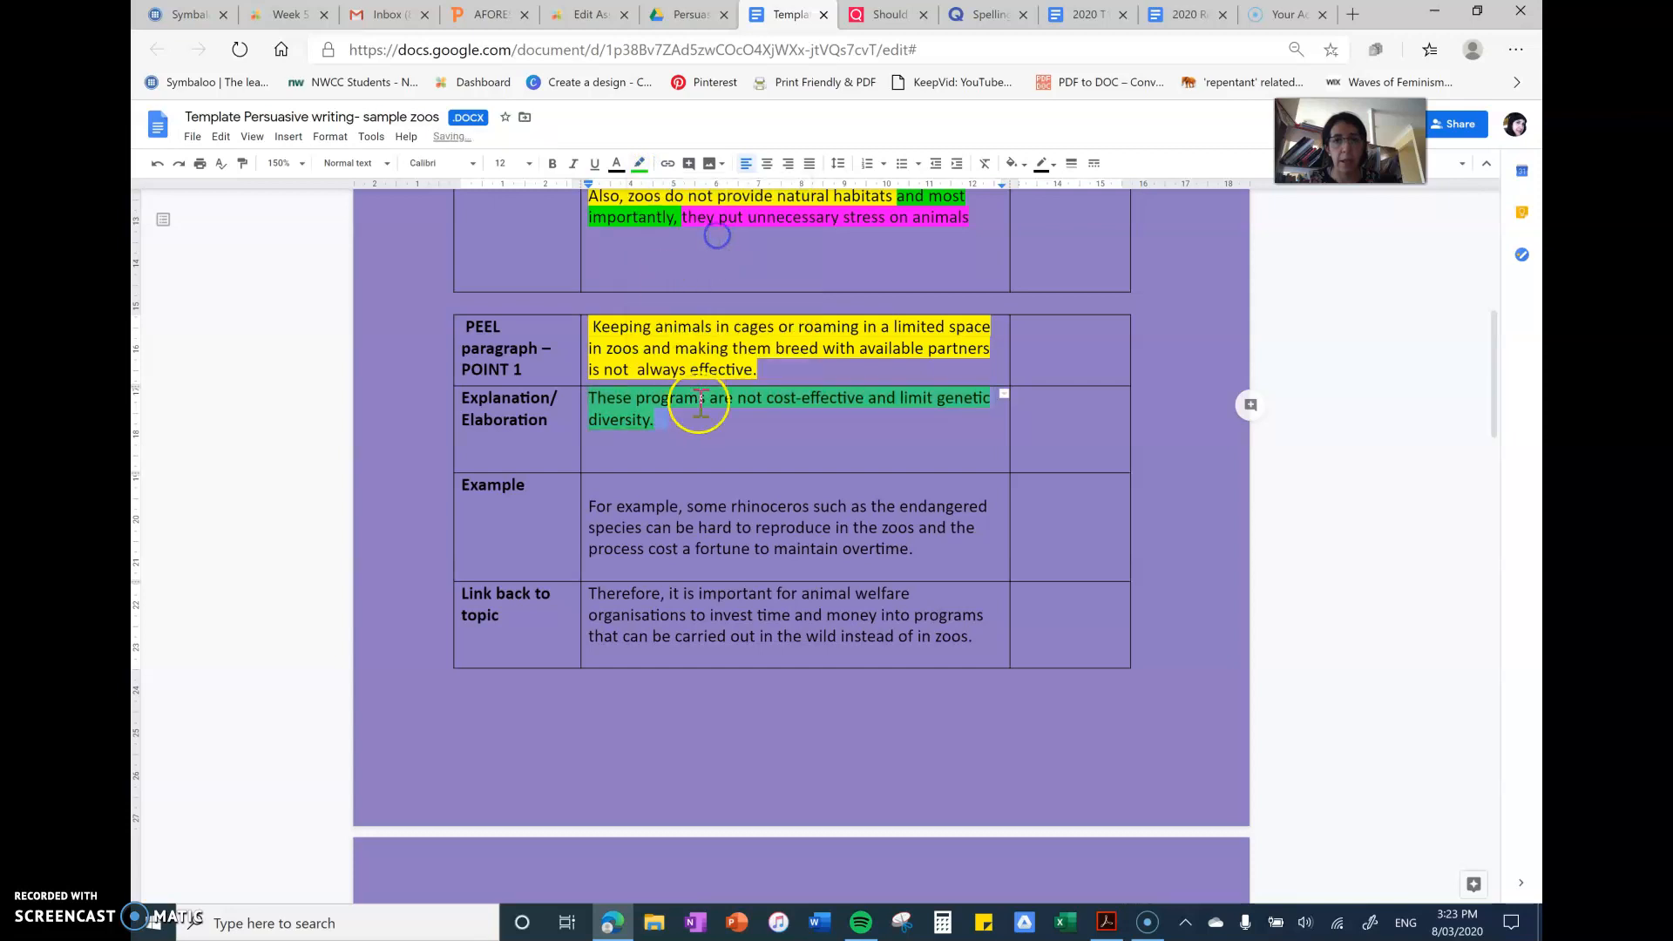
{"action": "left_click", "coordinate": [712, 432]}
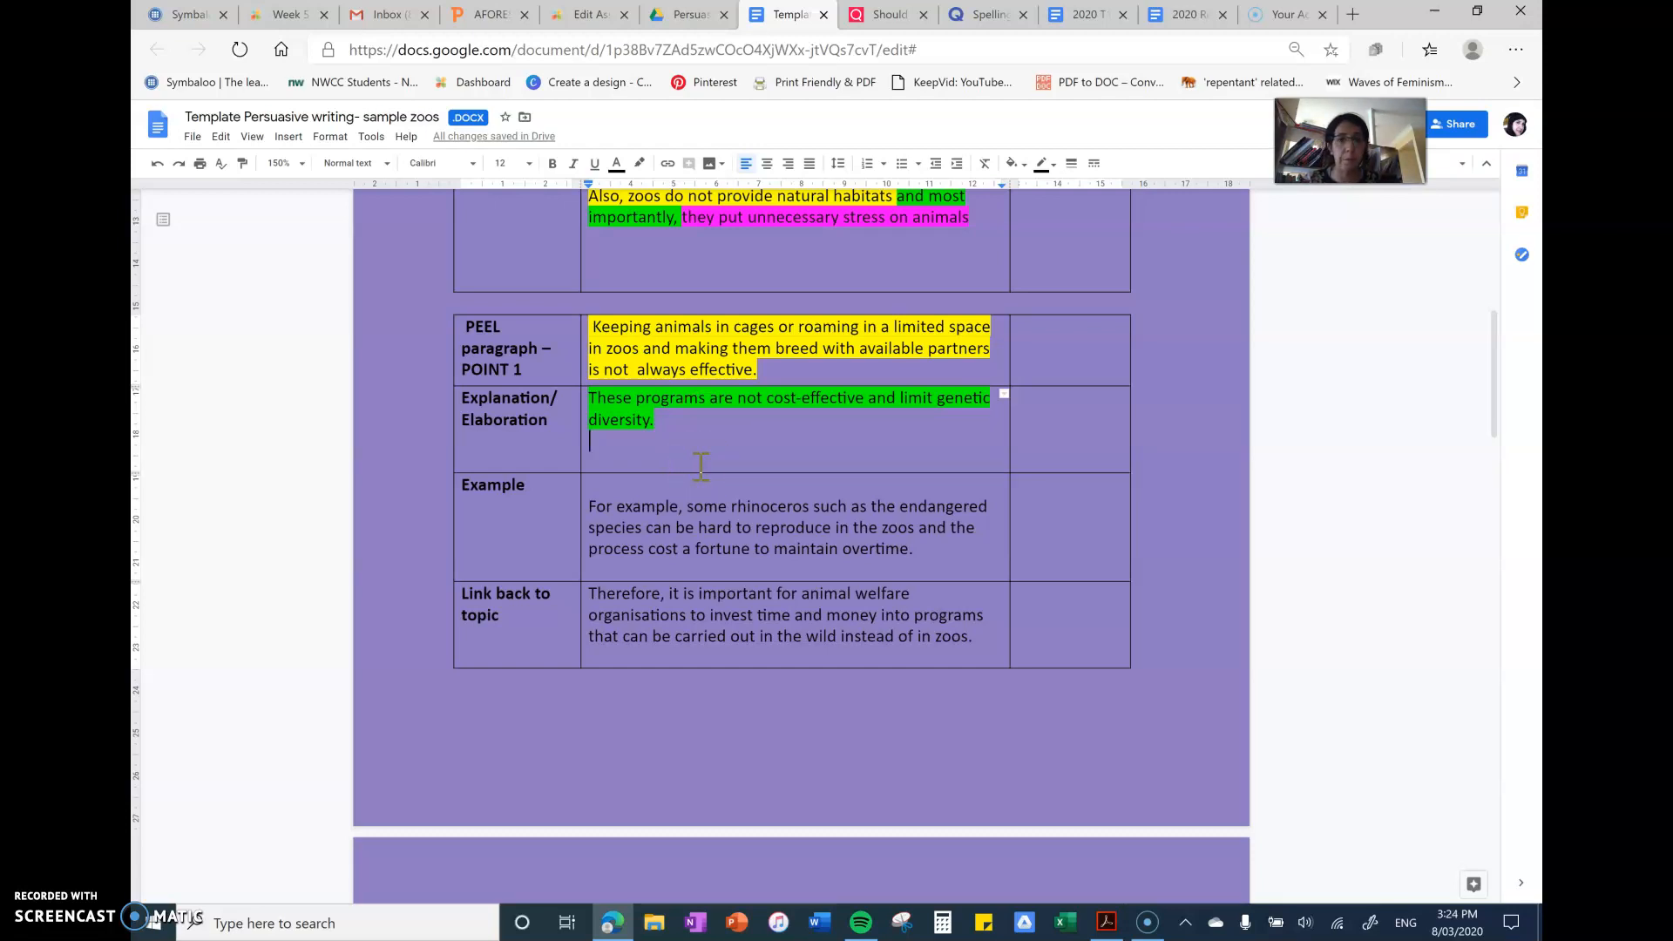
{"action": "left_click", "coordinate": [706, 431]}
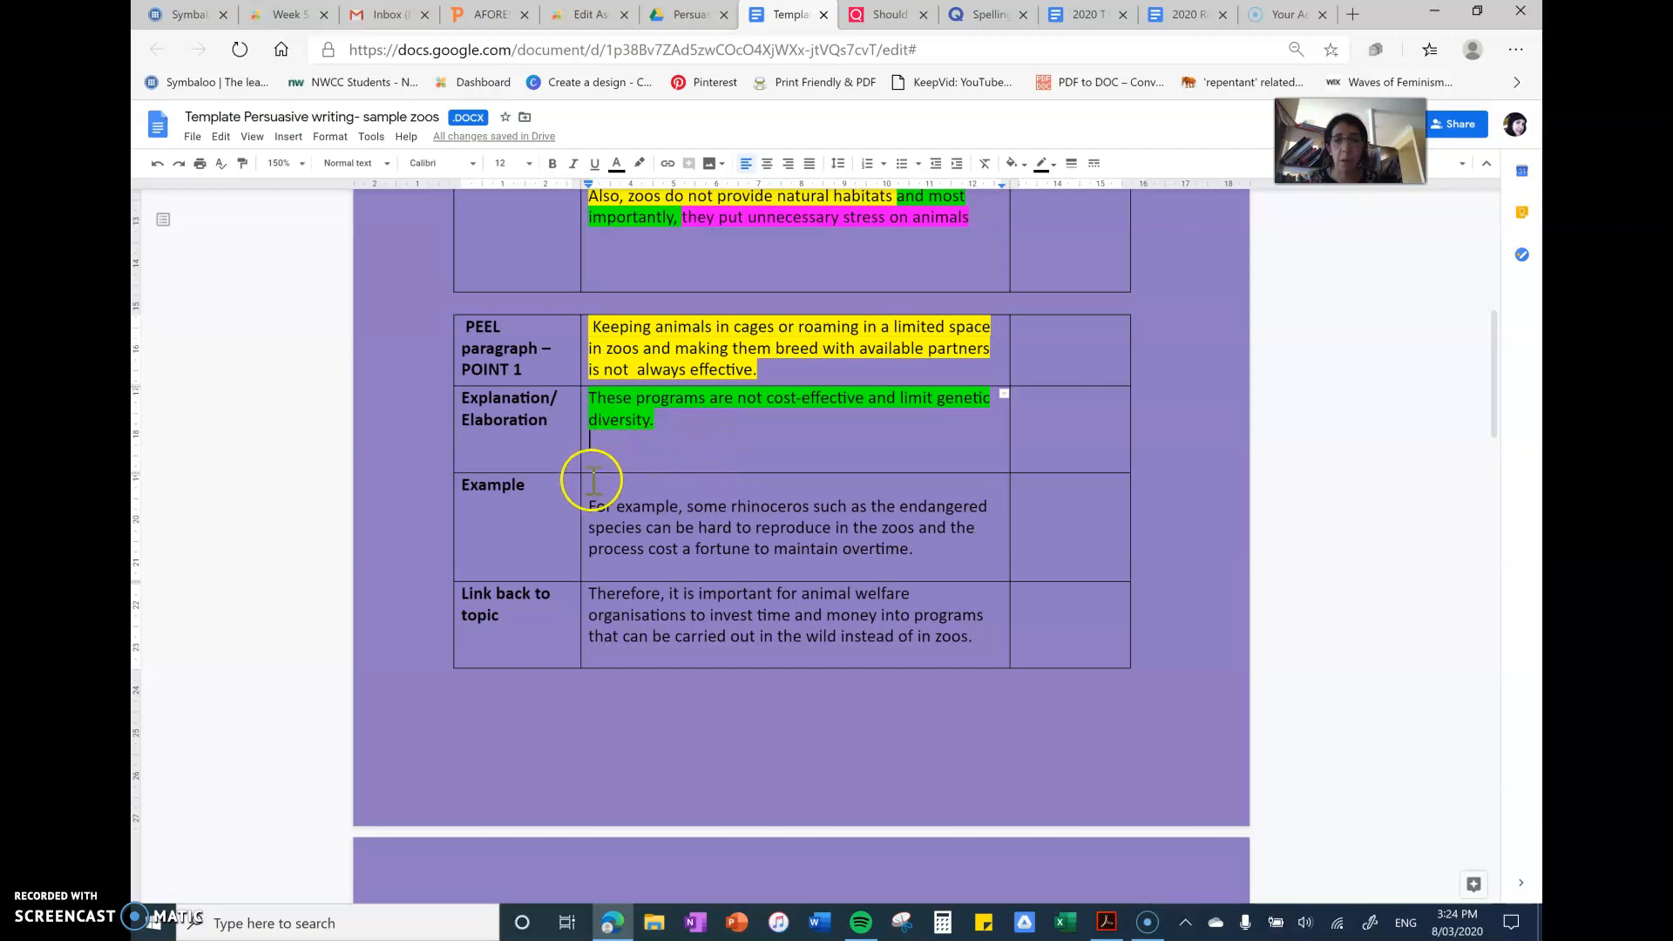
Highlight Point 1's rhinoceros example paragraph in magenta.
{"action": "left_click_drag", "start_coordinate": [589, 505], "coordinate": [931, 563]}
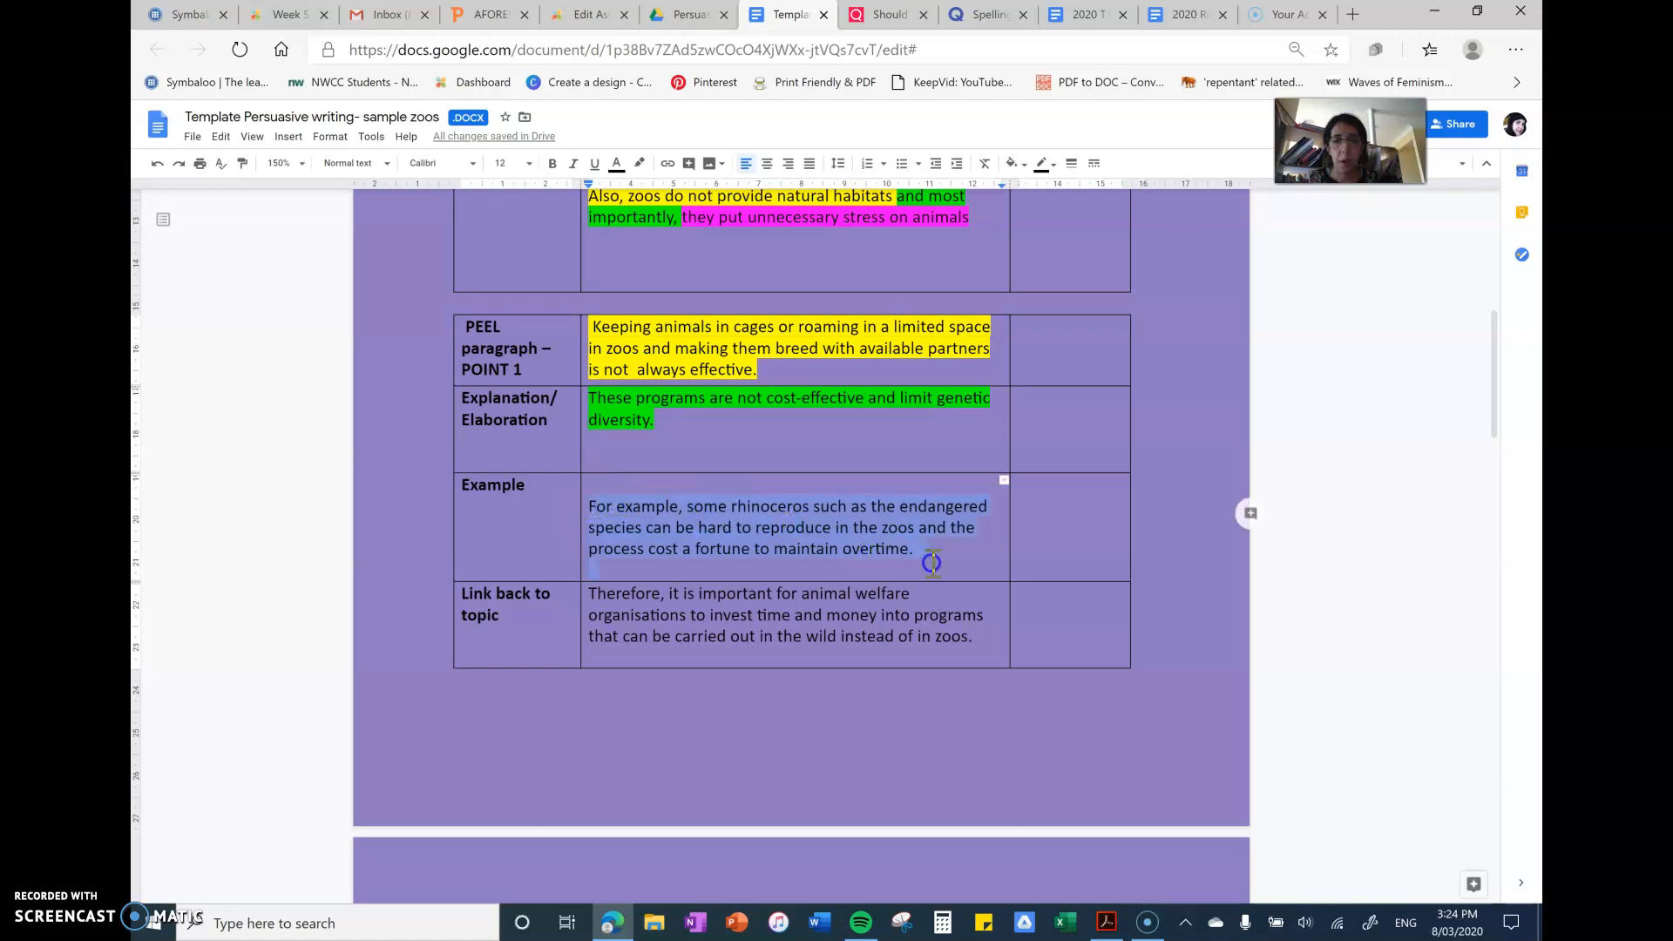
{"action": "left_click", "coordinate": [638, 164]}
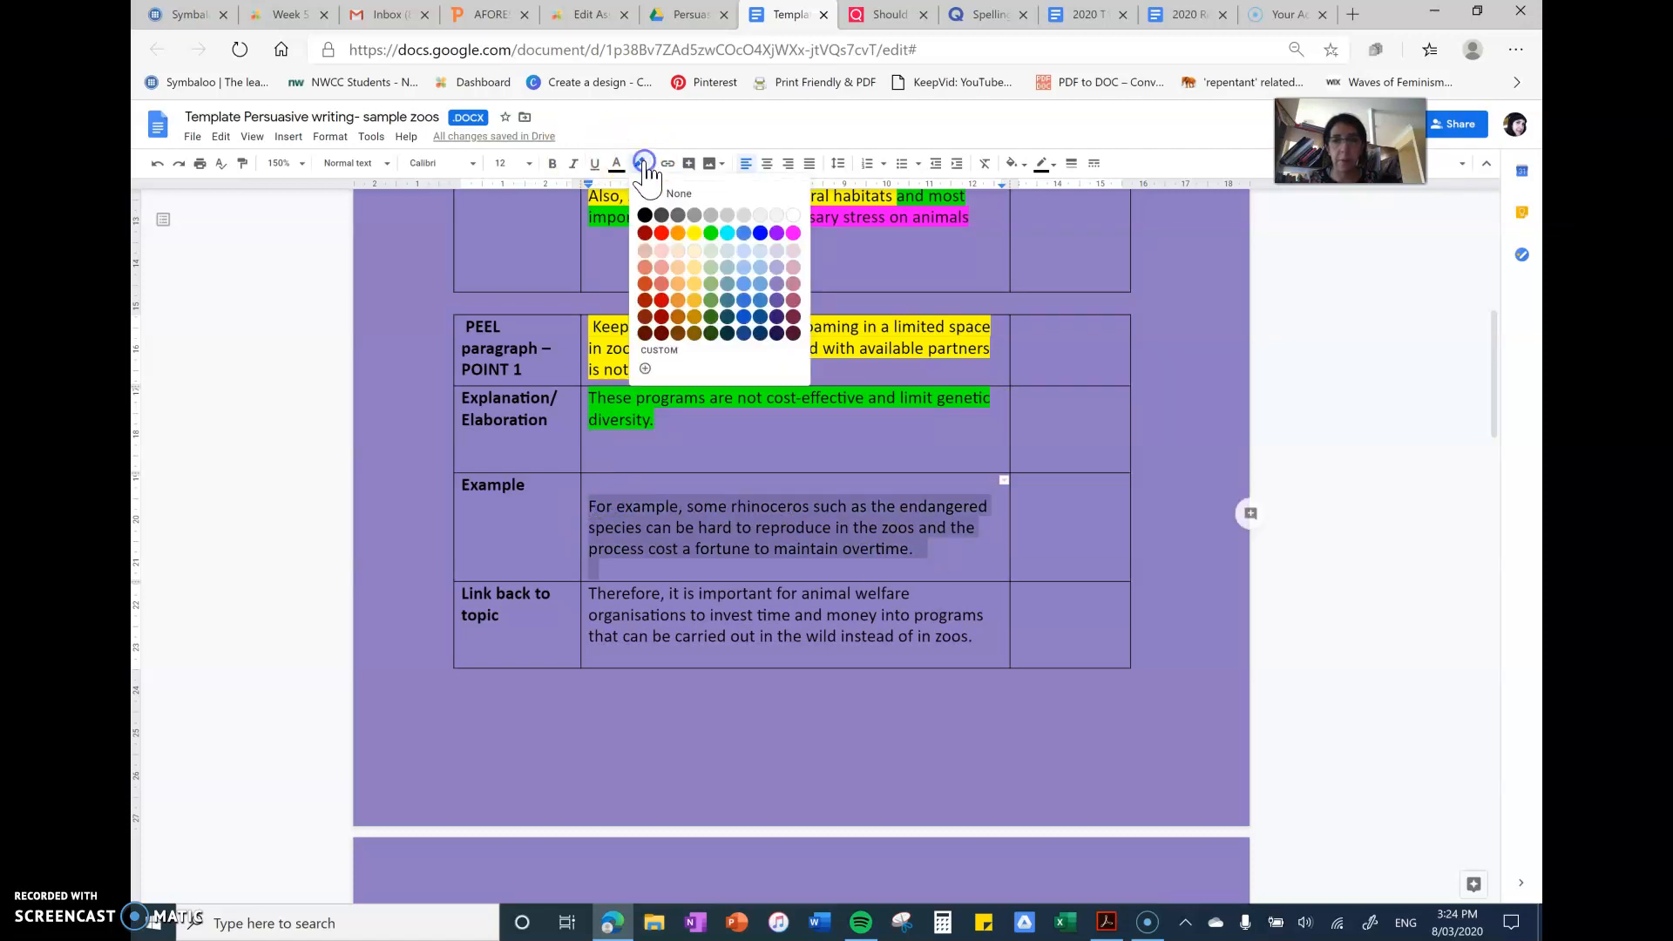
{"action": "left_click", "coordinate": [797, 232]}
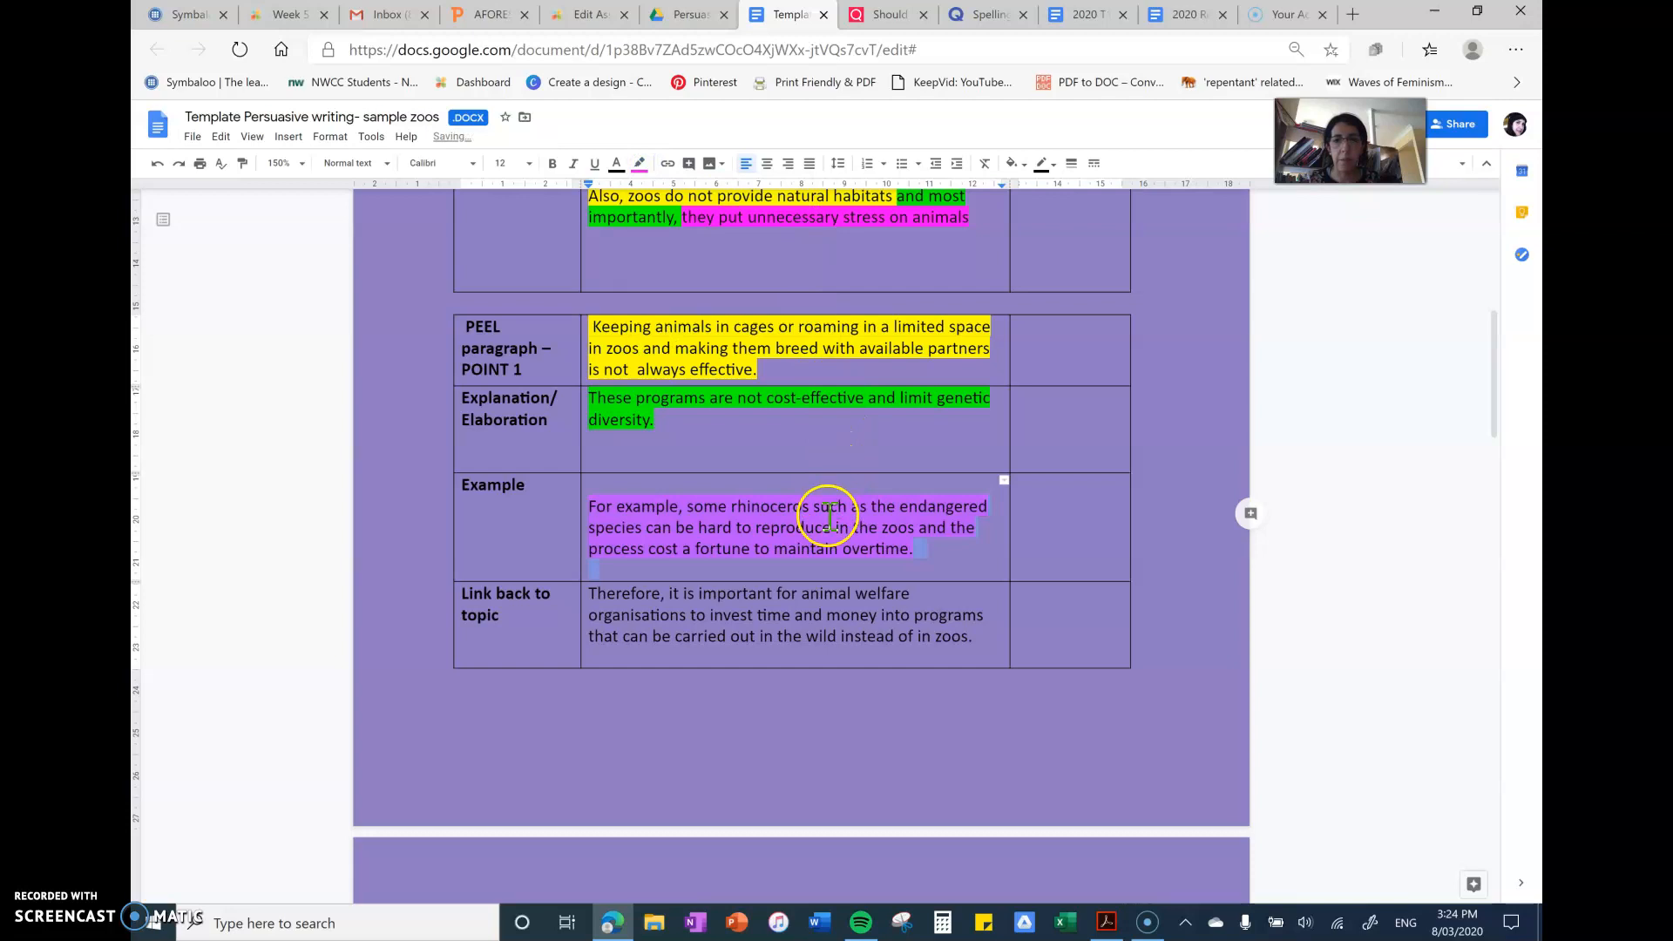
{"action": "left_click", "coordinate": [827, 506]}
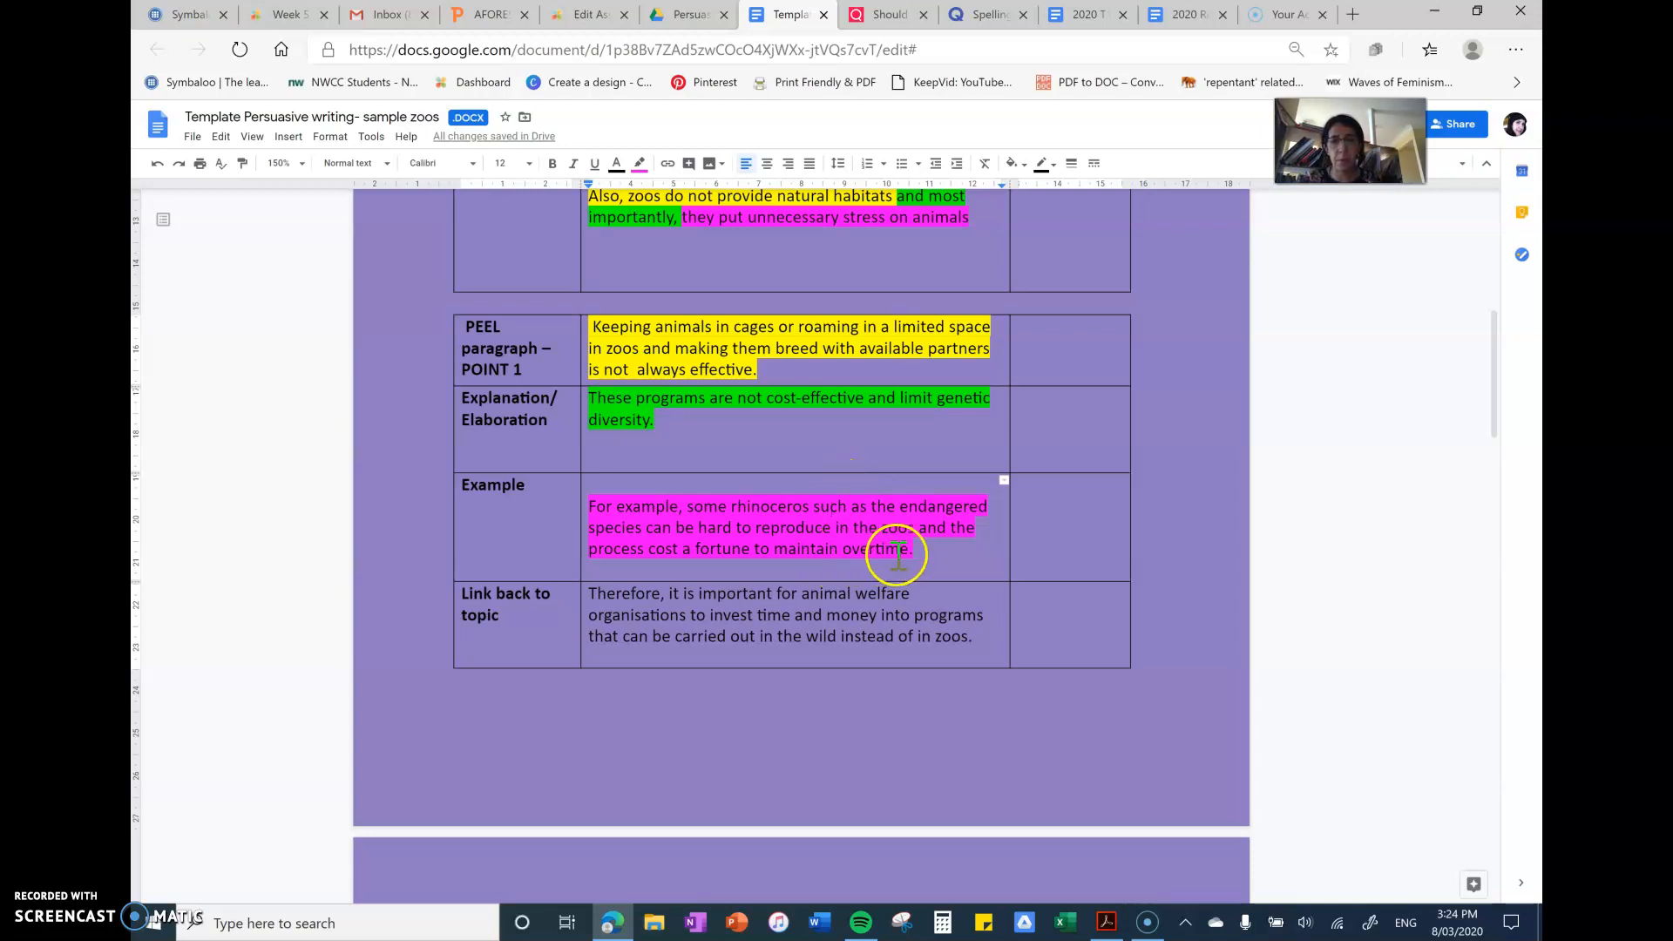
{"action": "left_click", "coordinate": [931, 554]}
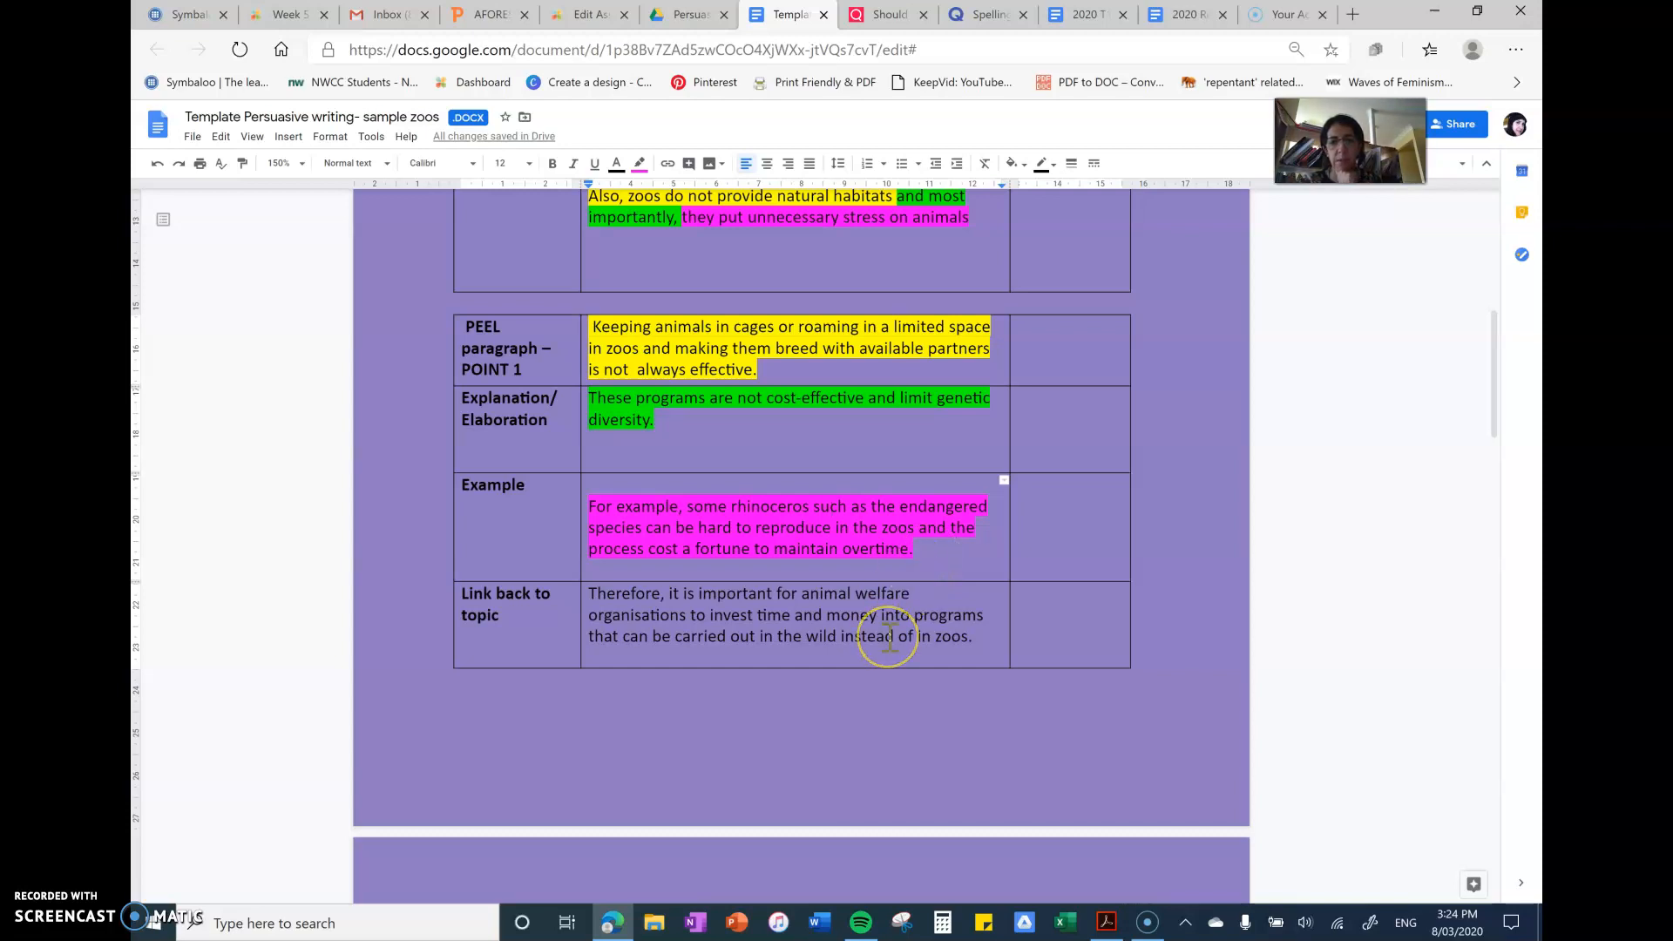
{"action": "scroll", "coordinate": [889, 636], "scroll_direction": "down", "scroll_amount": 1}
{"action": "scroll", "coordinate": [889, 522], "scroll_direction": "down", "scroll_amount": 2}
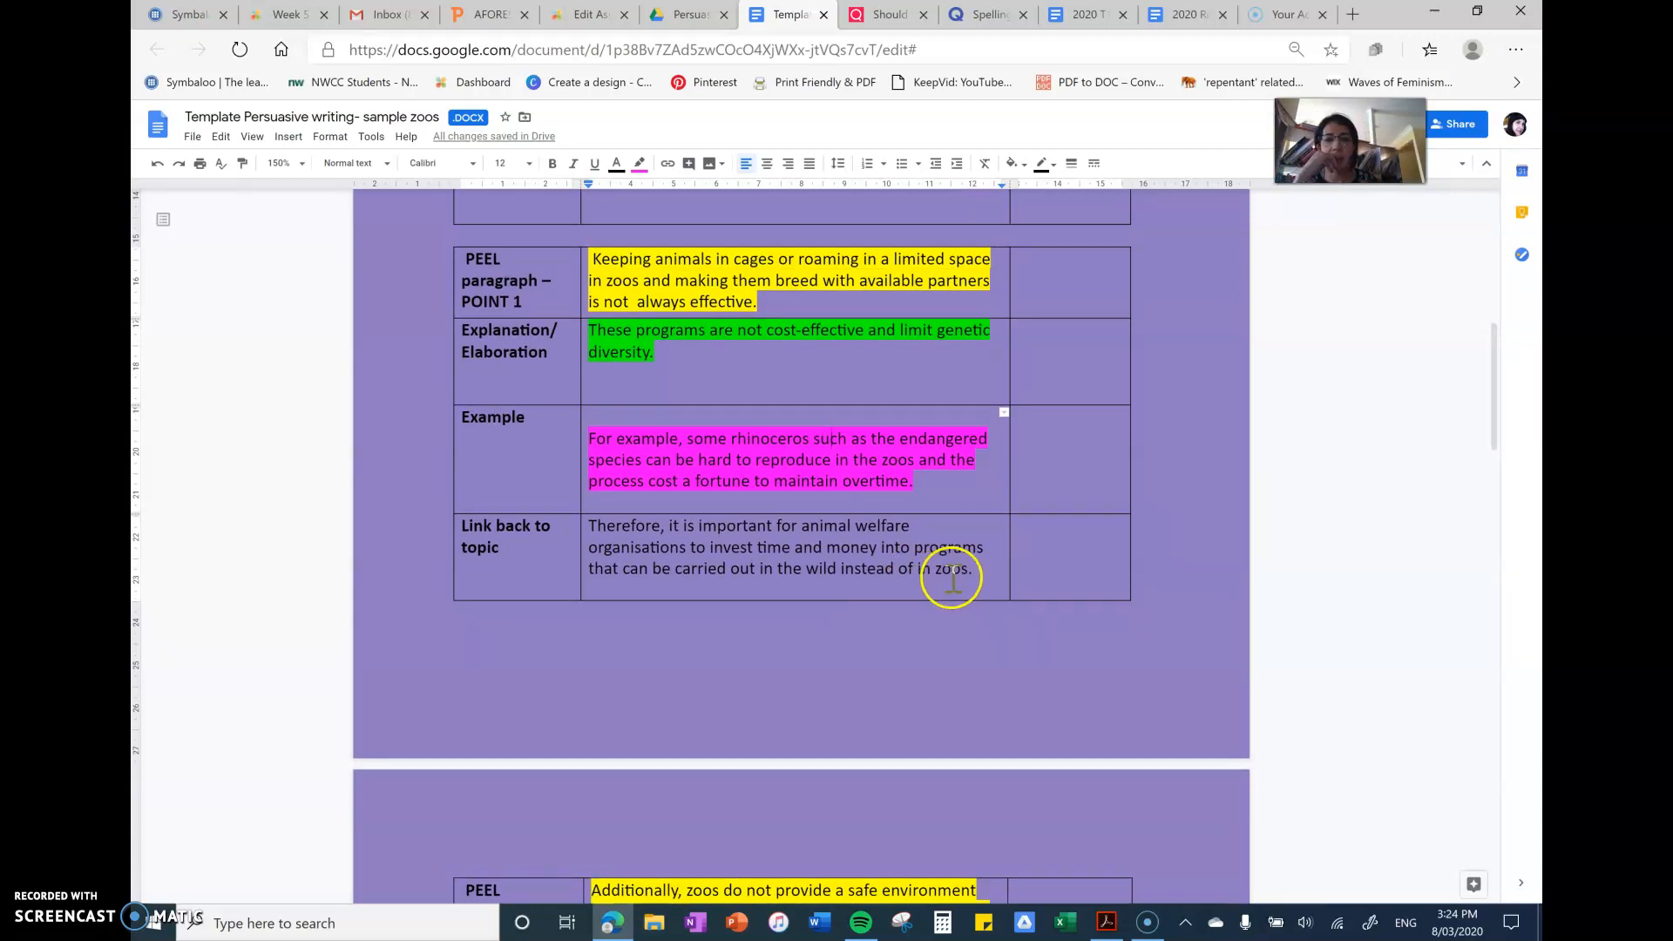
Highlight Point 1's 'Therefore…' link-back sentence in yellow.
{"action": "left_click_drag", "start_coordinate": [974, 570], "coordinate": [589, 528]}
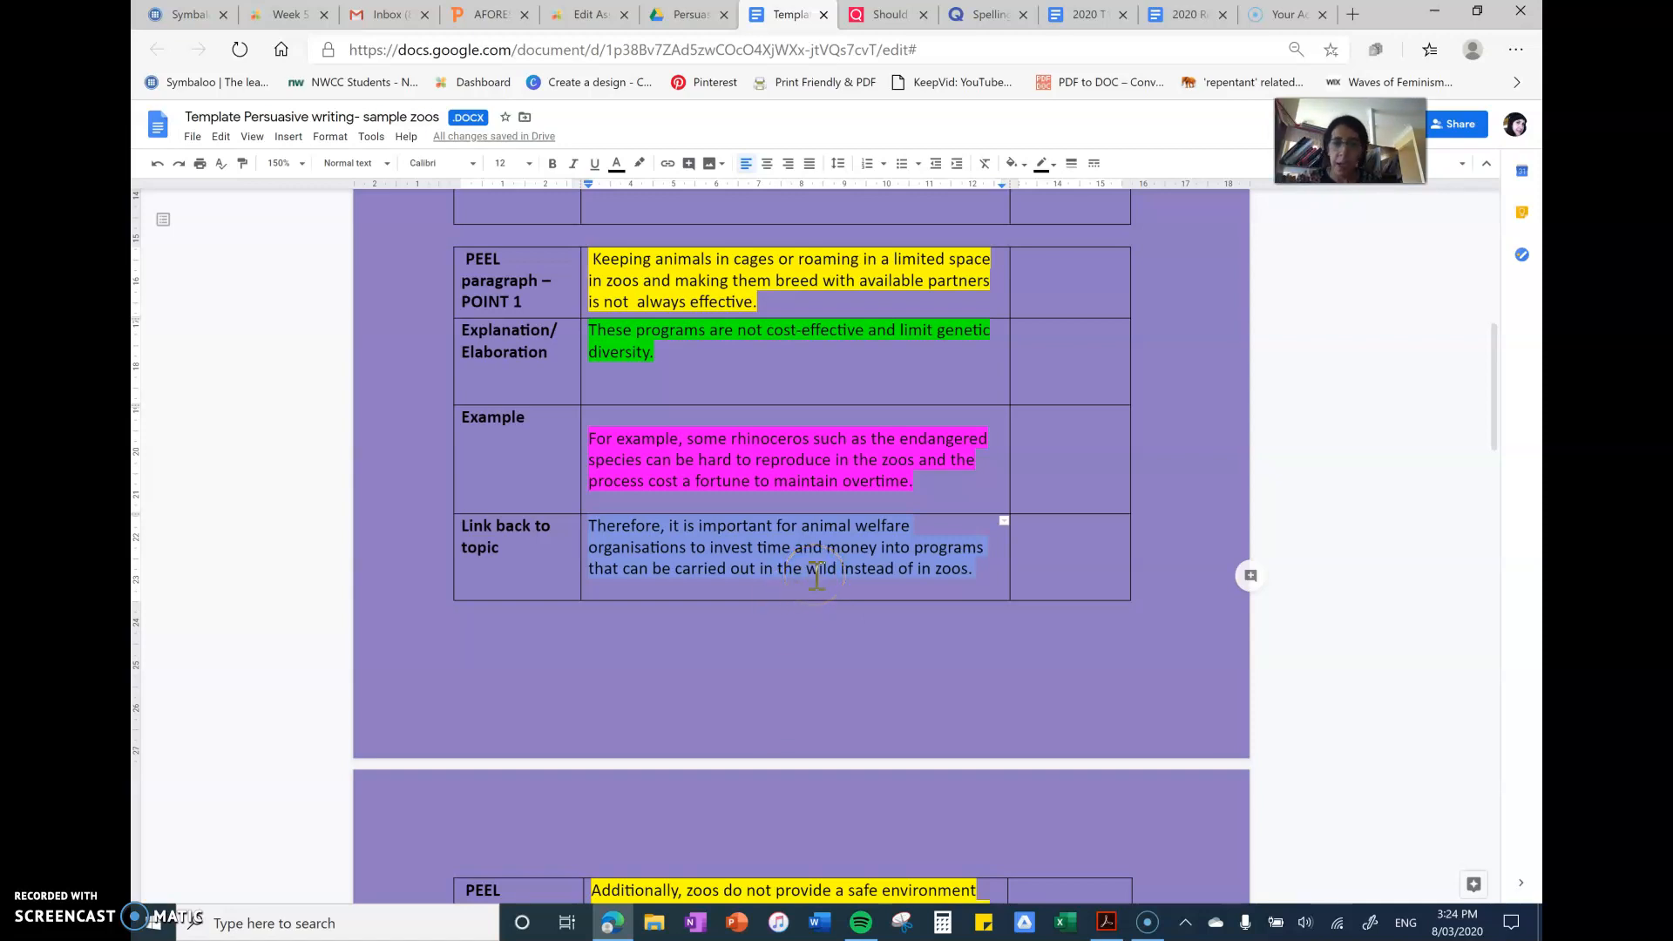
{"action": "left_click", "coordinate": [982, 572]}
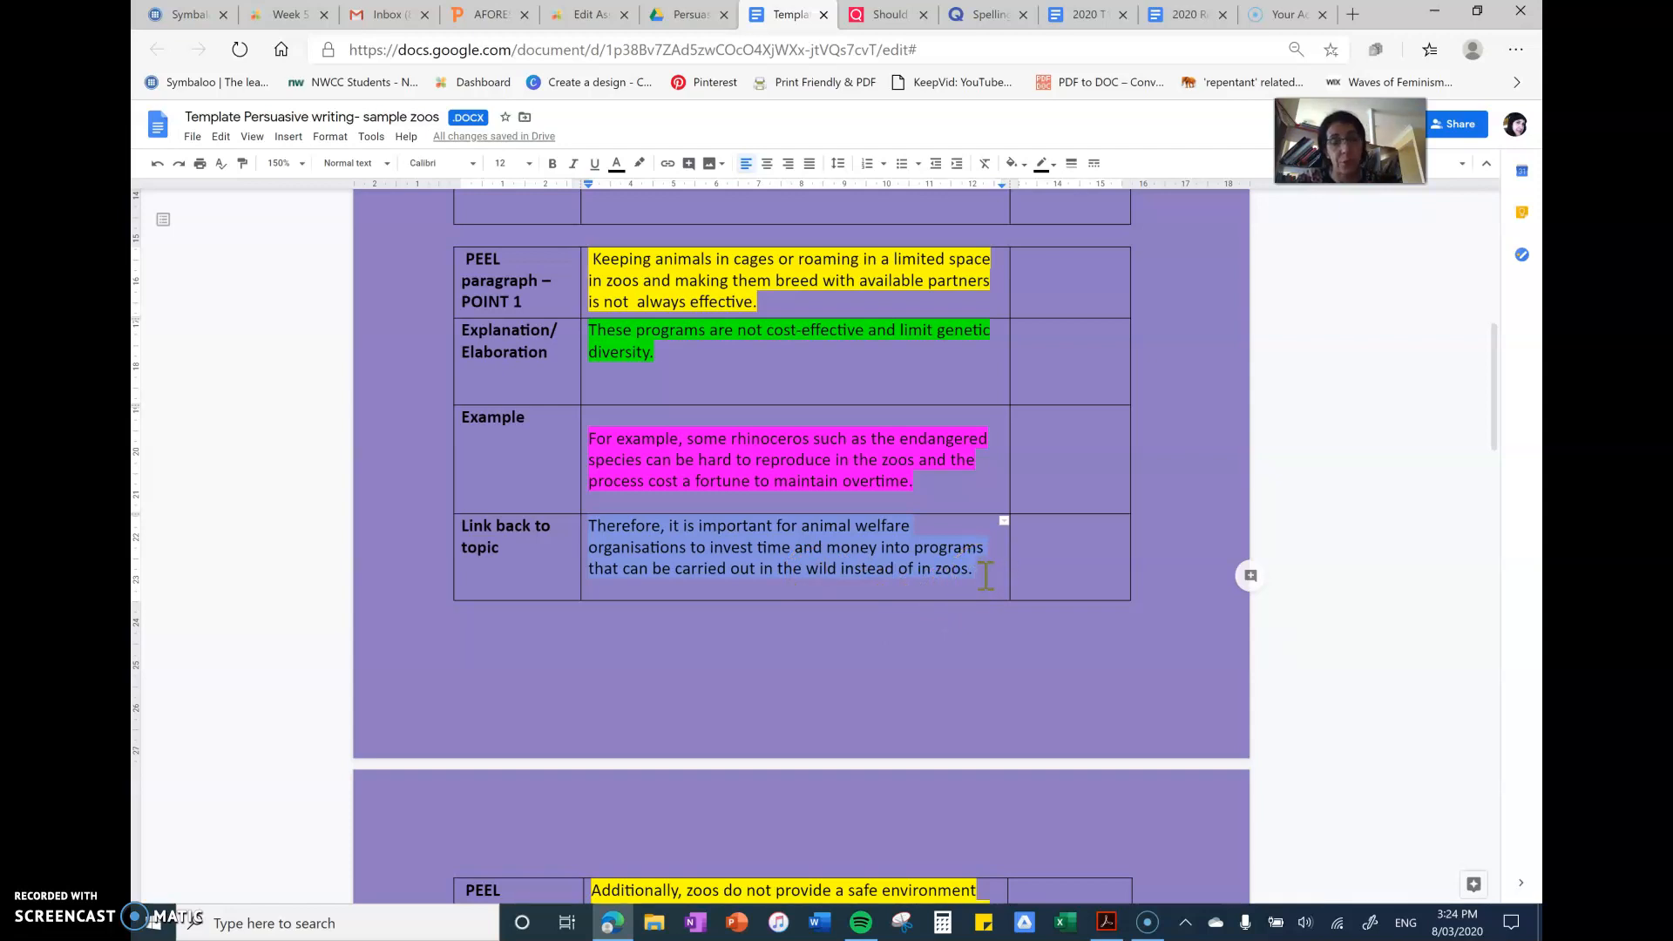
{"action": "left_click", "coordinate": [638, 164]}
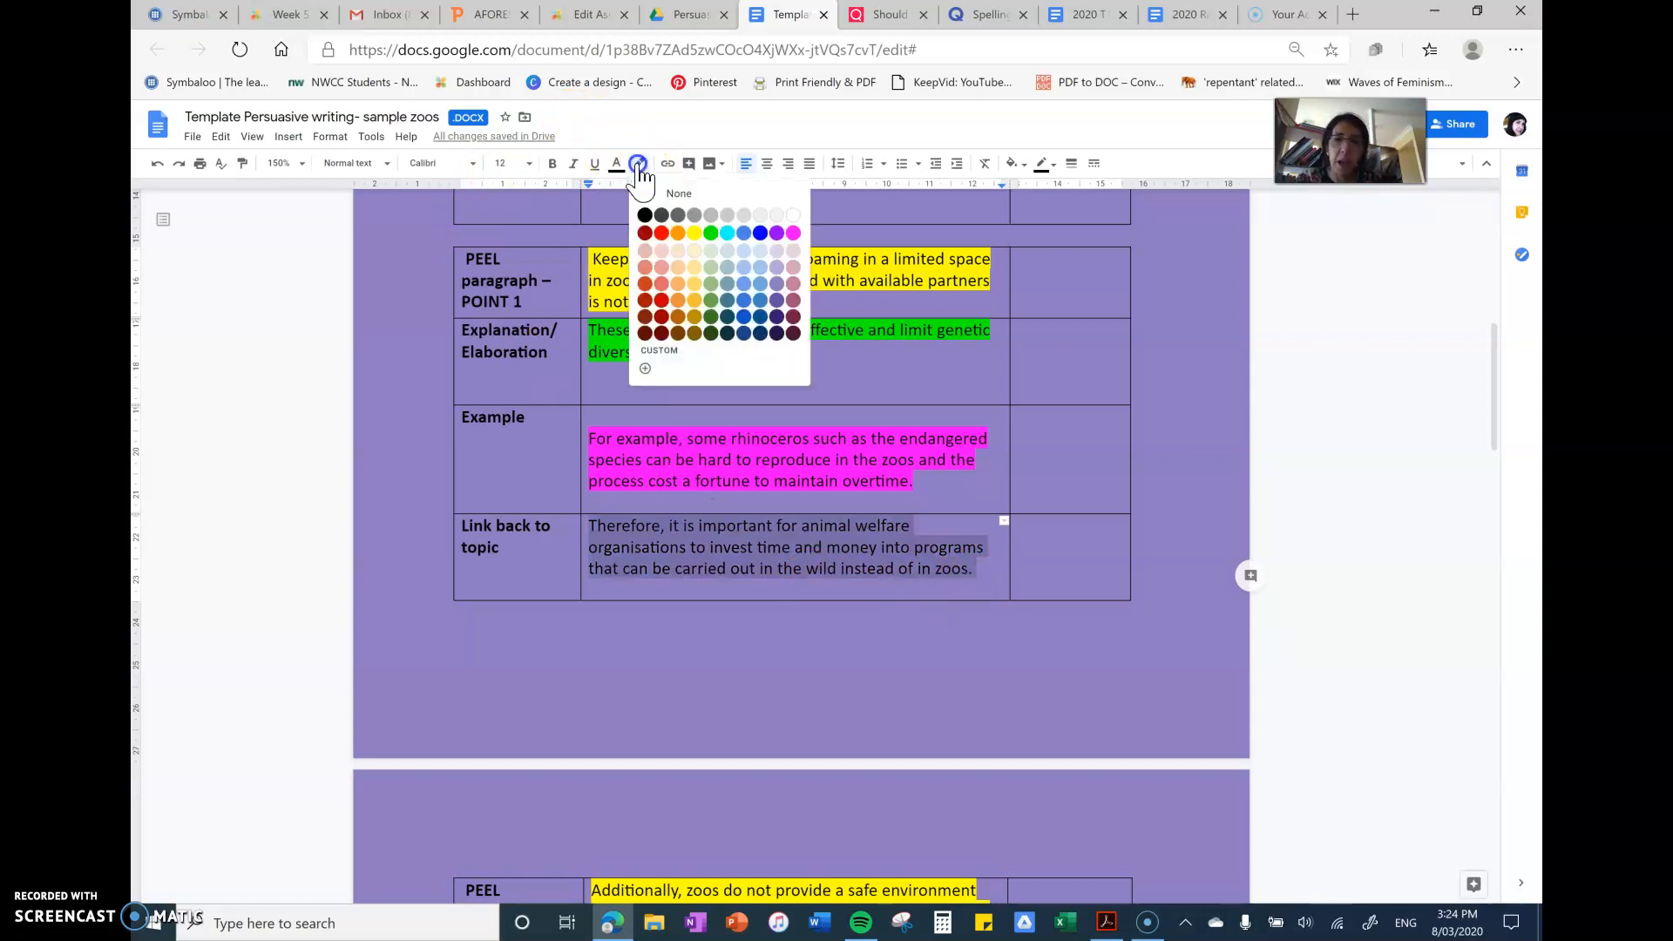
{"action": "left_click", "coordinate": [694, 250]}
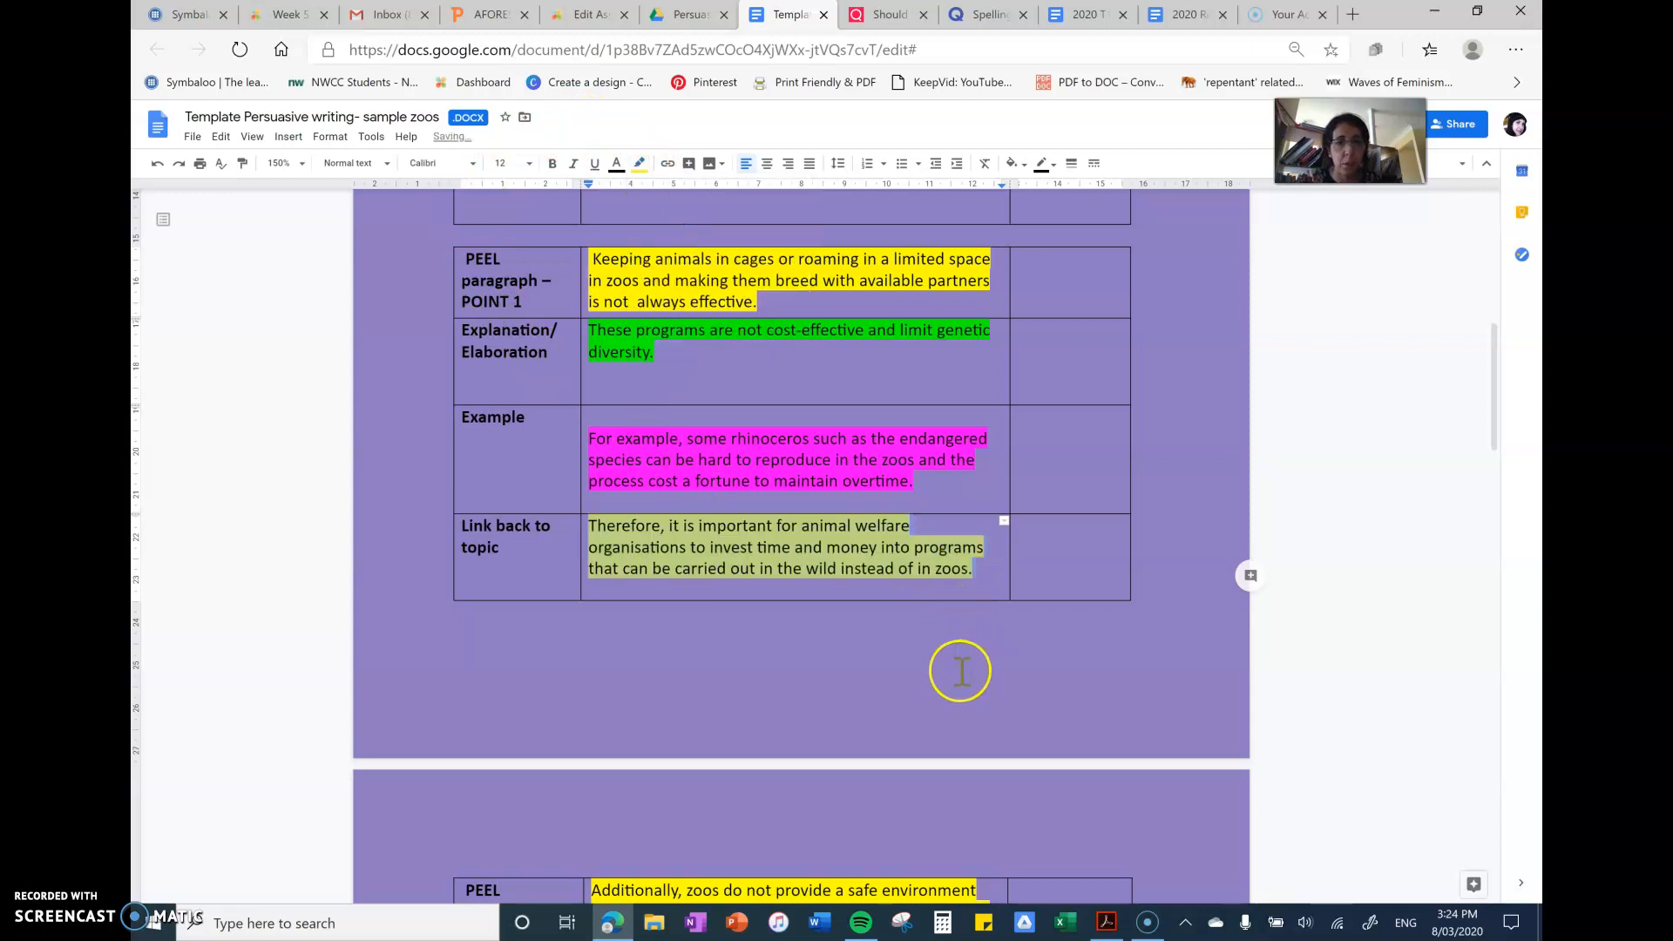
{"action": "left_click", "coordinate": [860, 599]}
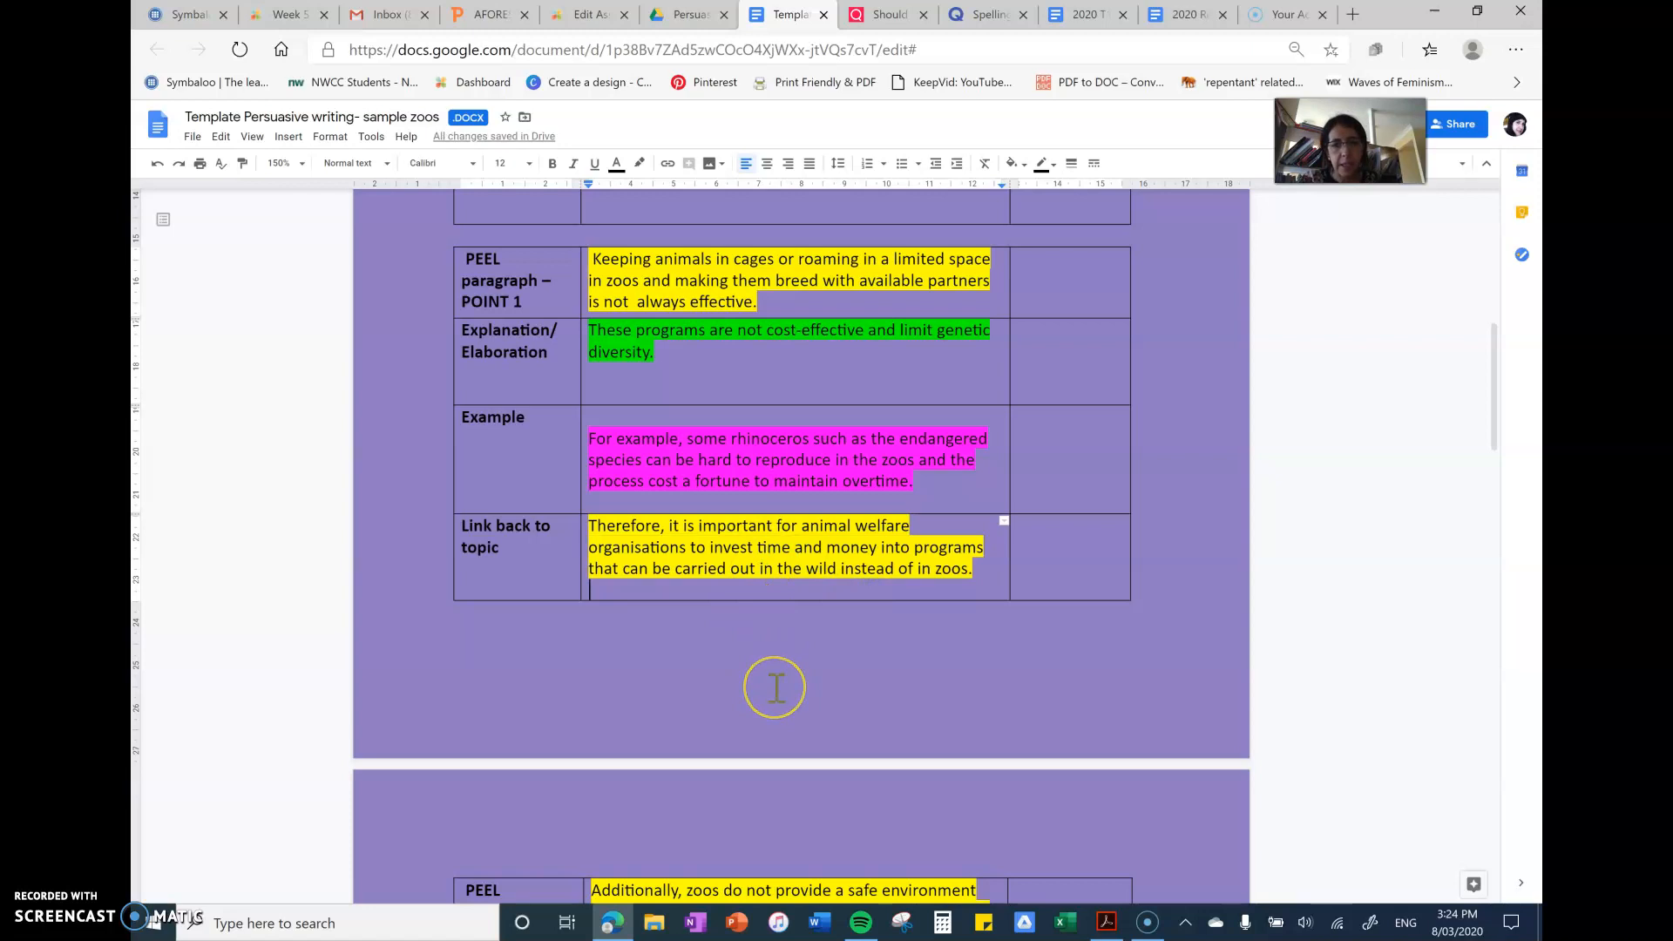
{"action": "left_click", "coordinate": [805, 567]}
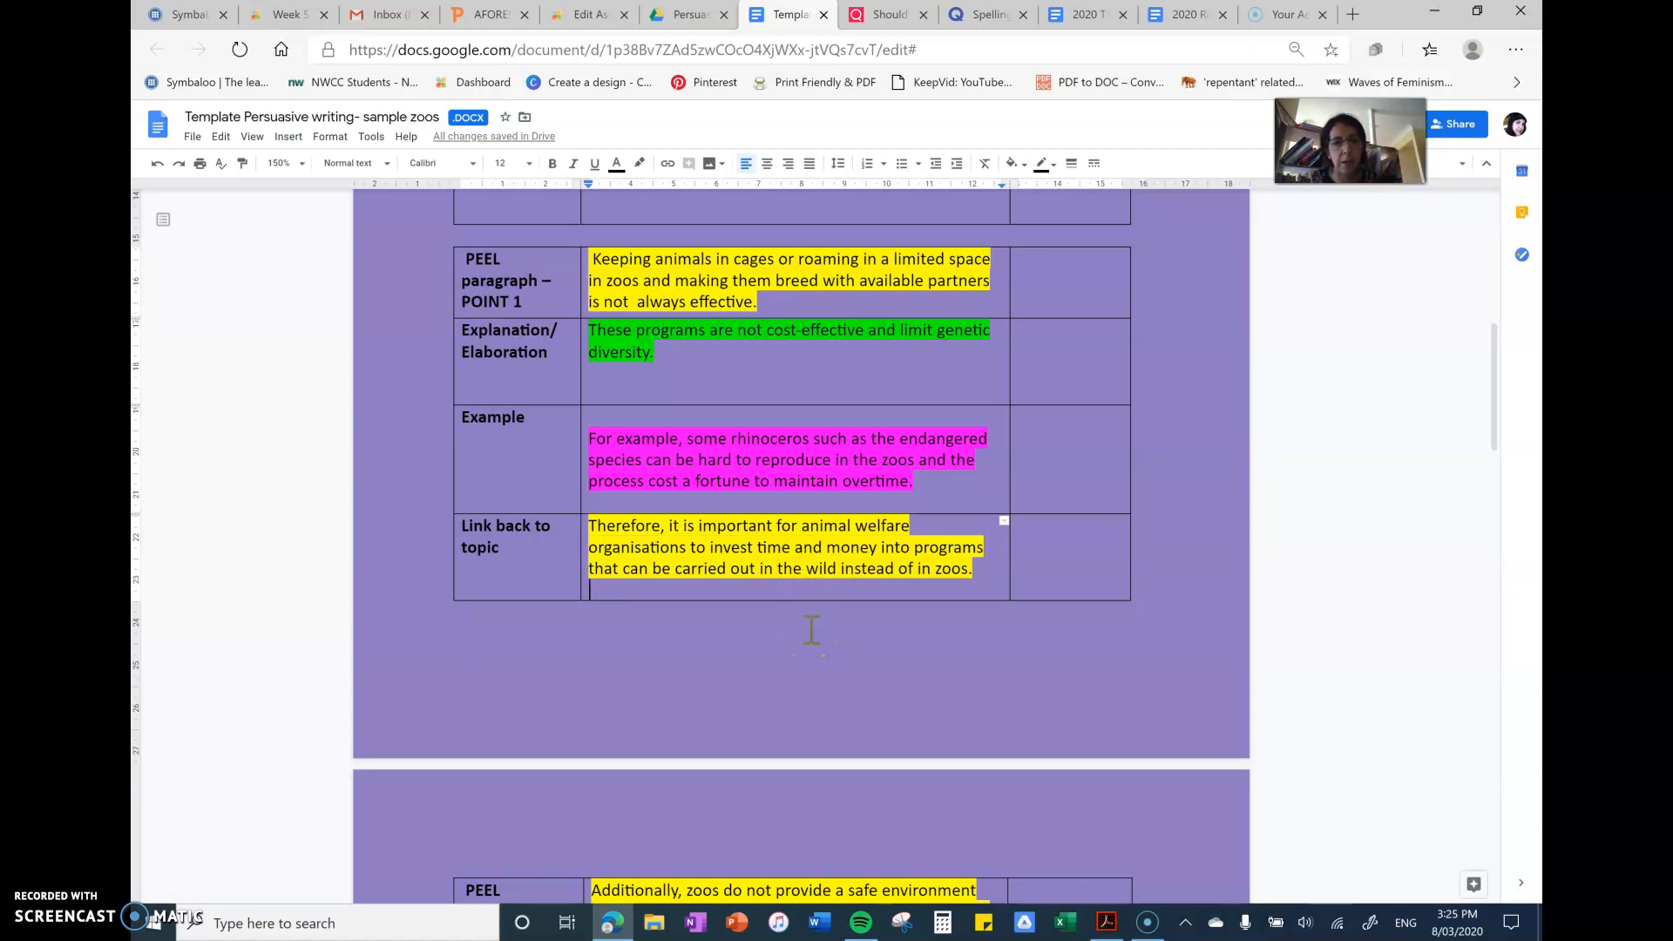
{"action": "scroll", "coordinate": [811, 632], "scroll_direction": "down", "scroll_amount": 8}
{"action": "scroll", "coordinate": [811, 631], "scroll_direction": "down", "scroll_amount": 3}
{"action": "scroll", "coordinate": [811, 631], "scroll_direction": "up", "scroll_amount": 11}
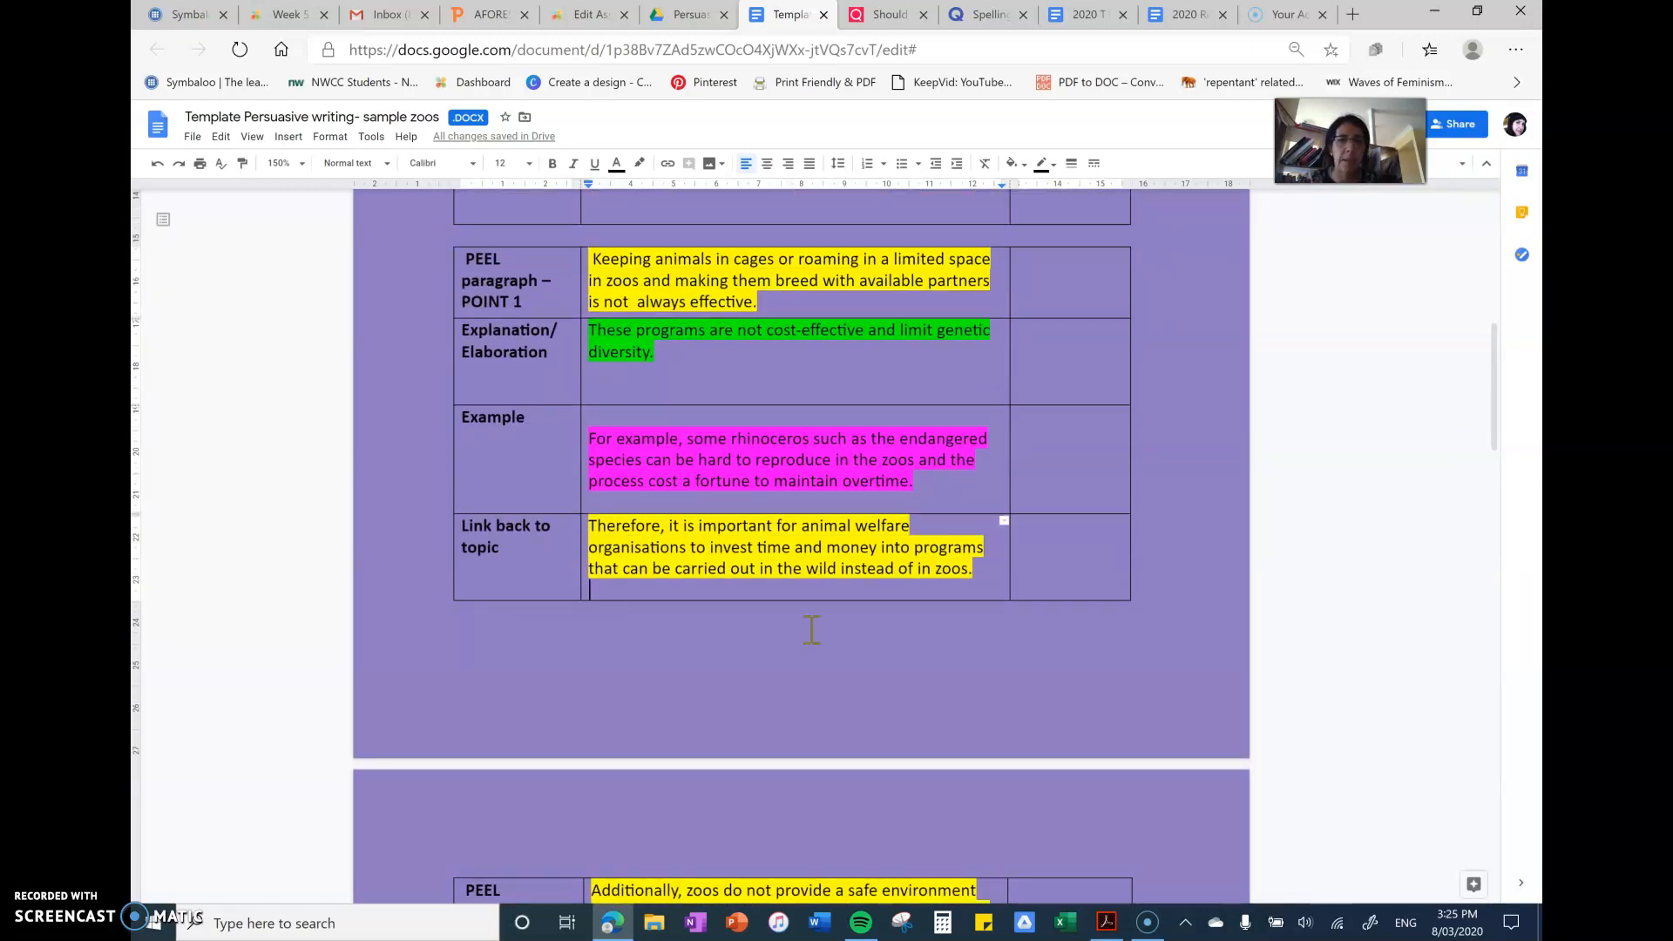
{"action": "scroll", "coordinate": [810, 632], "scroll_direction": "down", "scroll_amount": 8}
{"action": "scroll", "coordinate": [810, 632], "scroll_direction": "down", "scroll_amount": 2}
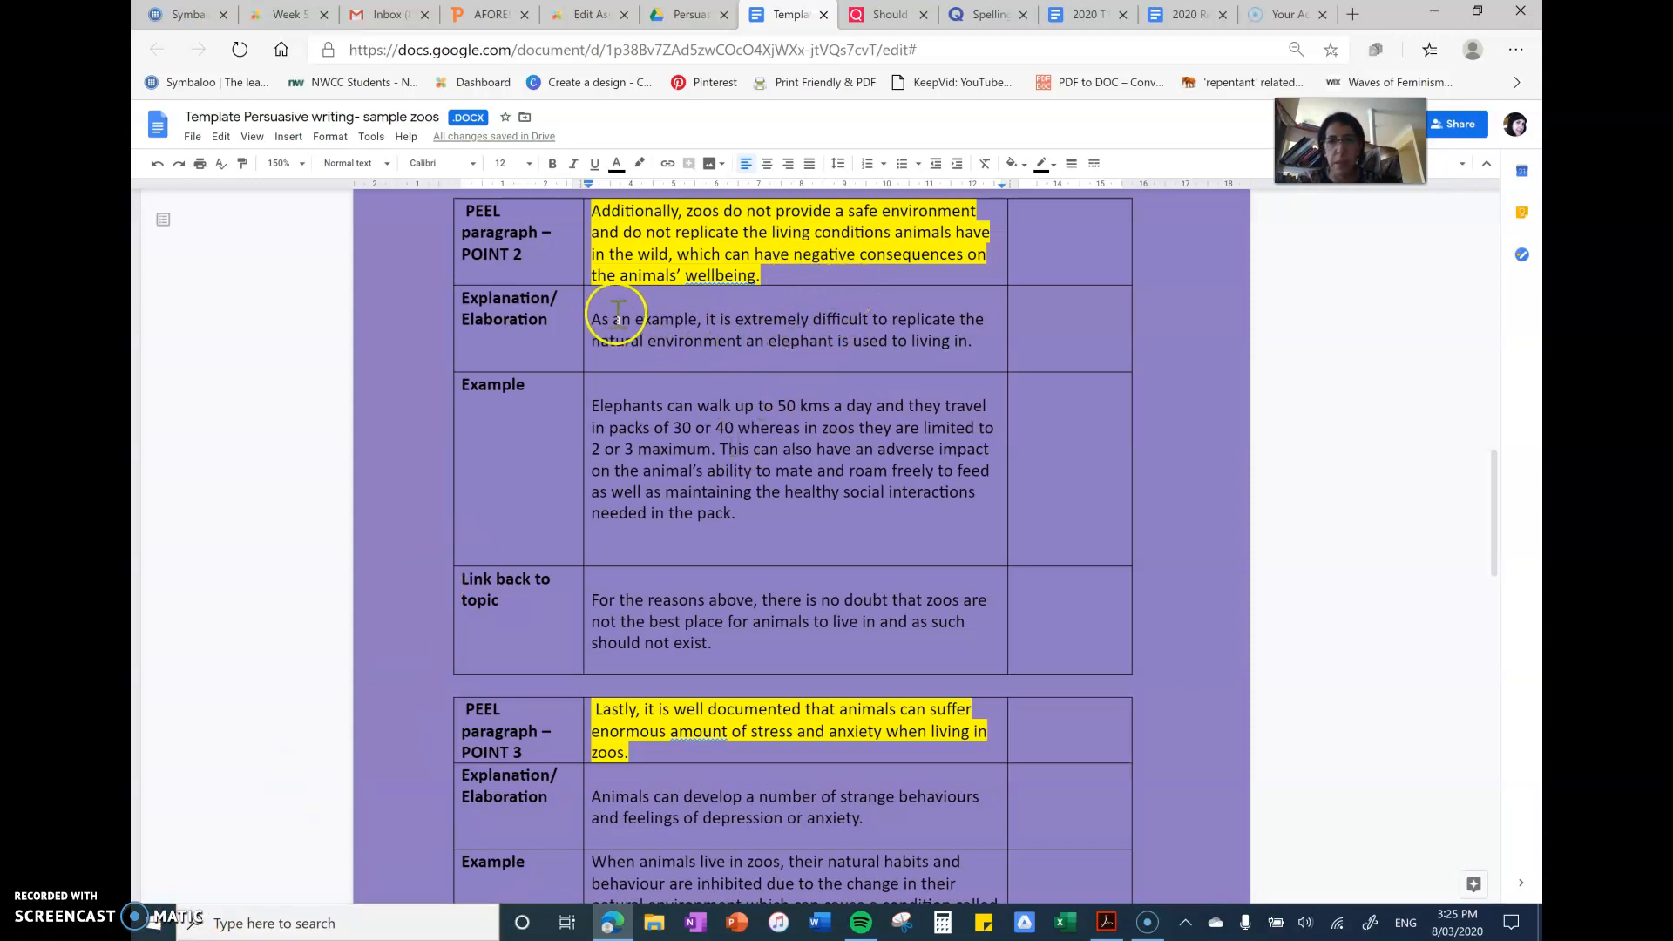
Highlight Point 2's elephant explanation in green.
{"action": "left_click_drag", "start_coordinate": [591, 319], "coordinate": [981, 345]}
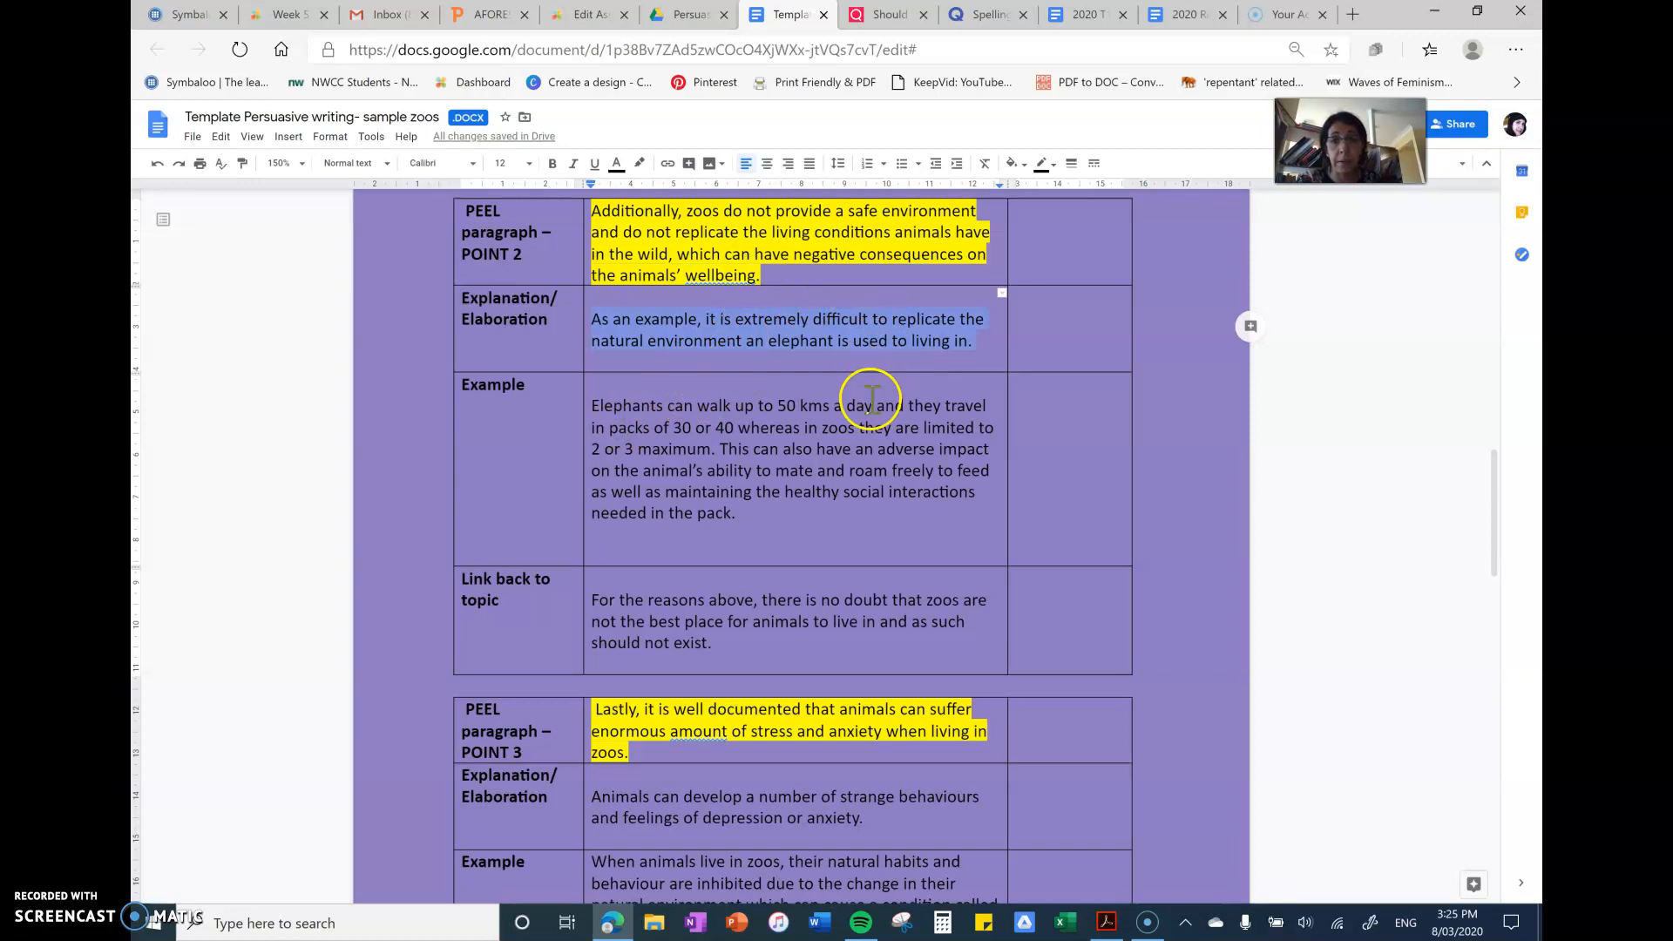
{"action": "left_click", "coordinate": [637, 163]}
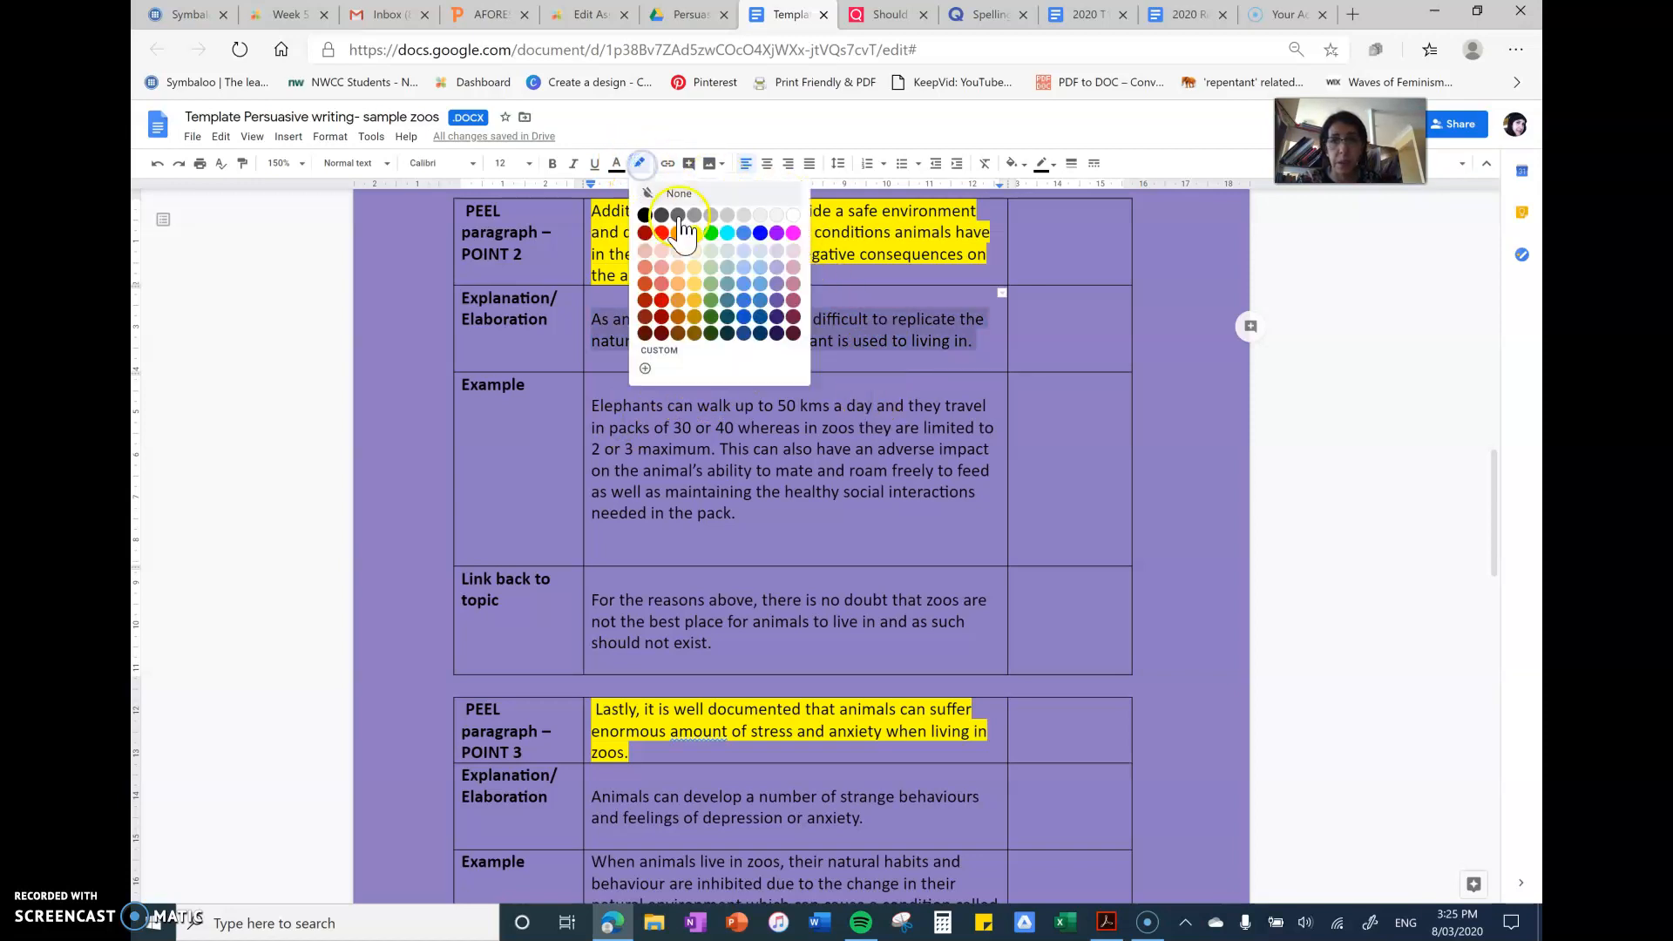
{"action": "left_click", "coordinate": [711, 233]}
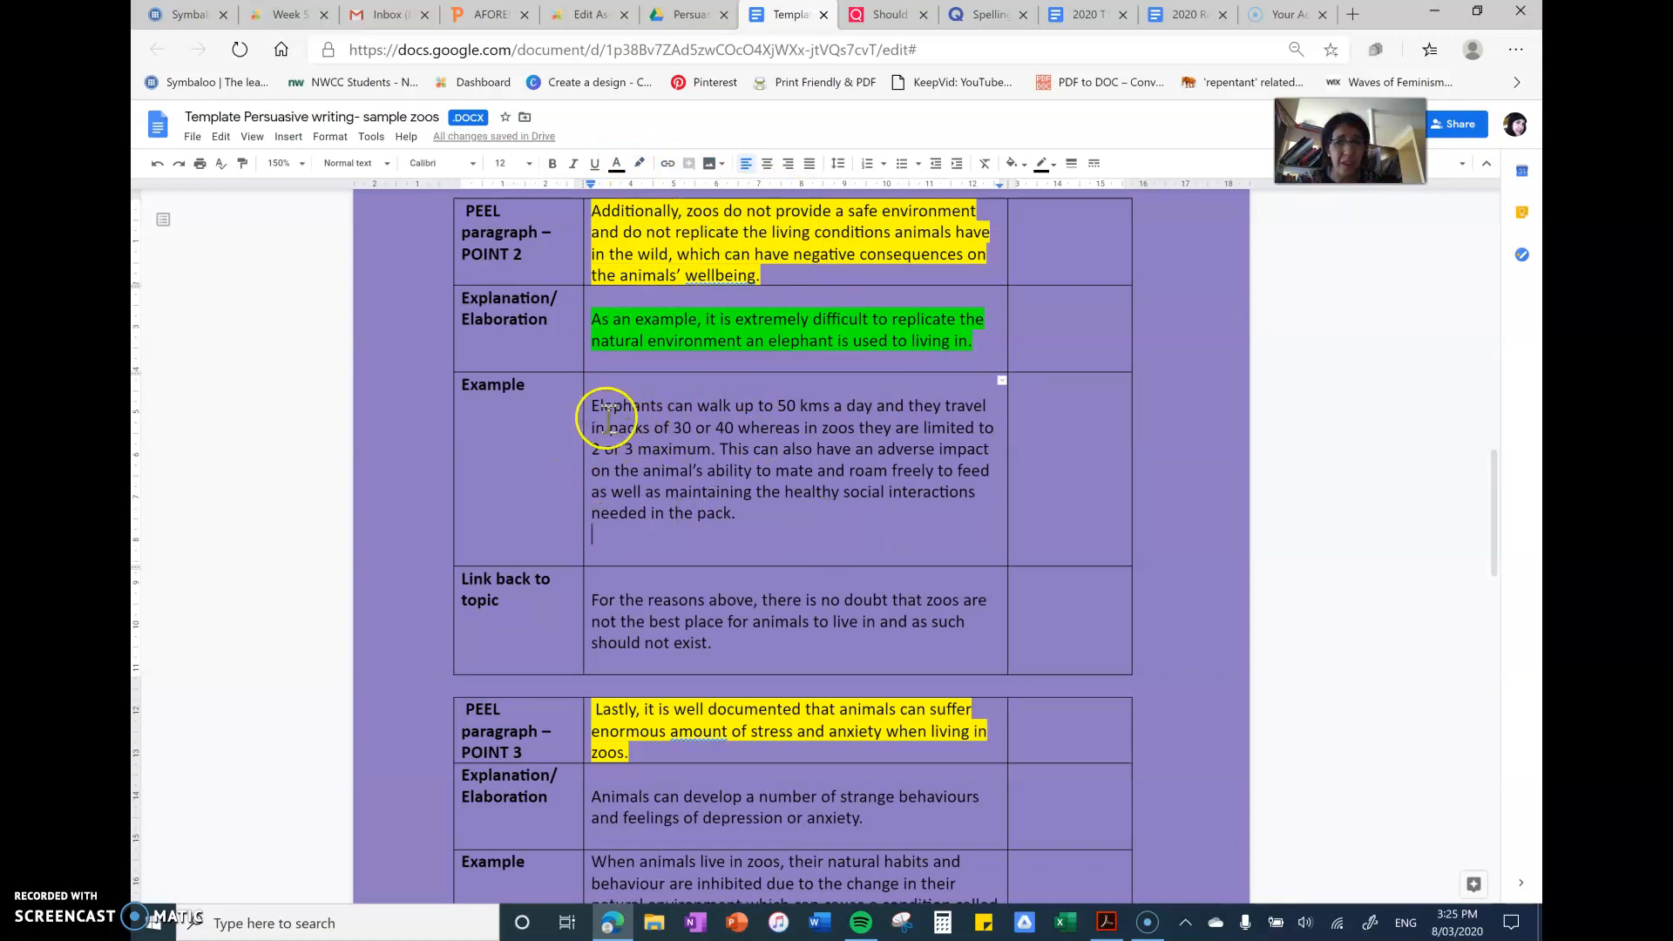
Highlight Point 2's elephant example paragraph in magenta.
{"action": "left_click_drag", "start_coordinate": [593, 405], "coordinate": [747, 512]}
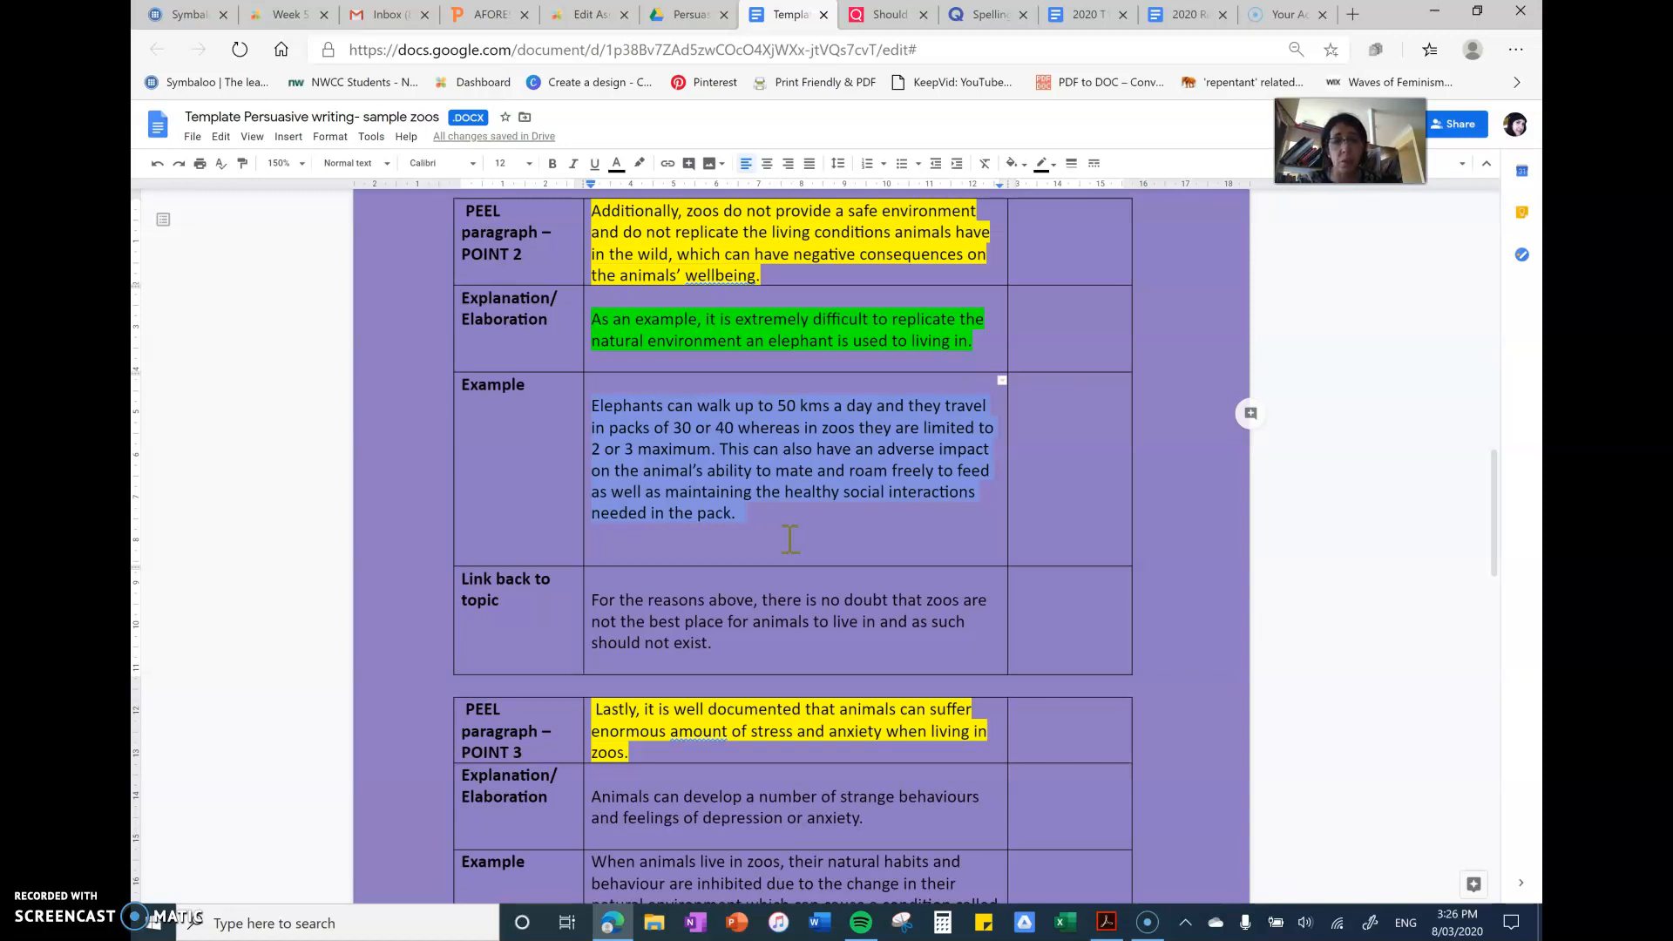
{"action": "left_click", "coordinate": [640, 163]}
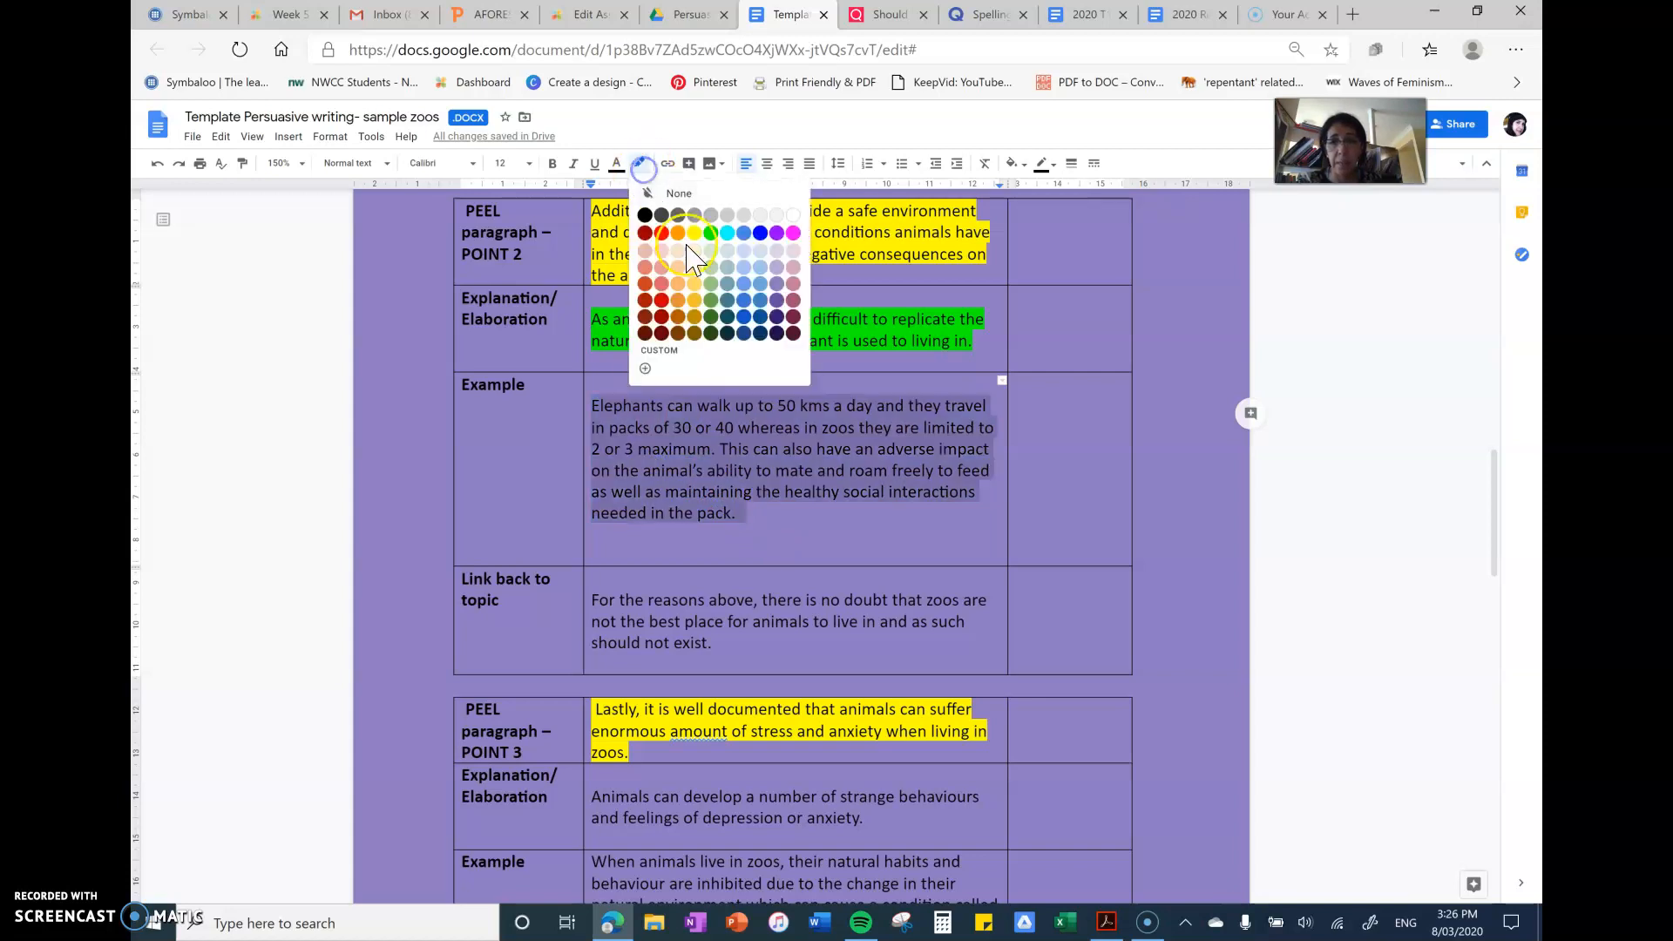
{"action": "left_click", "coordinate": [794, 233]}
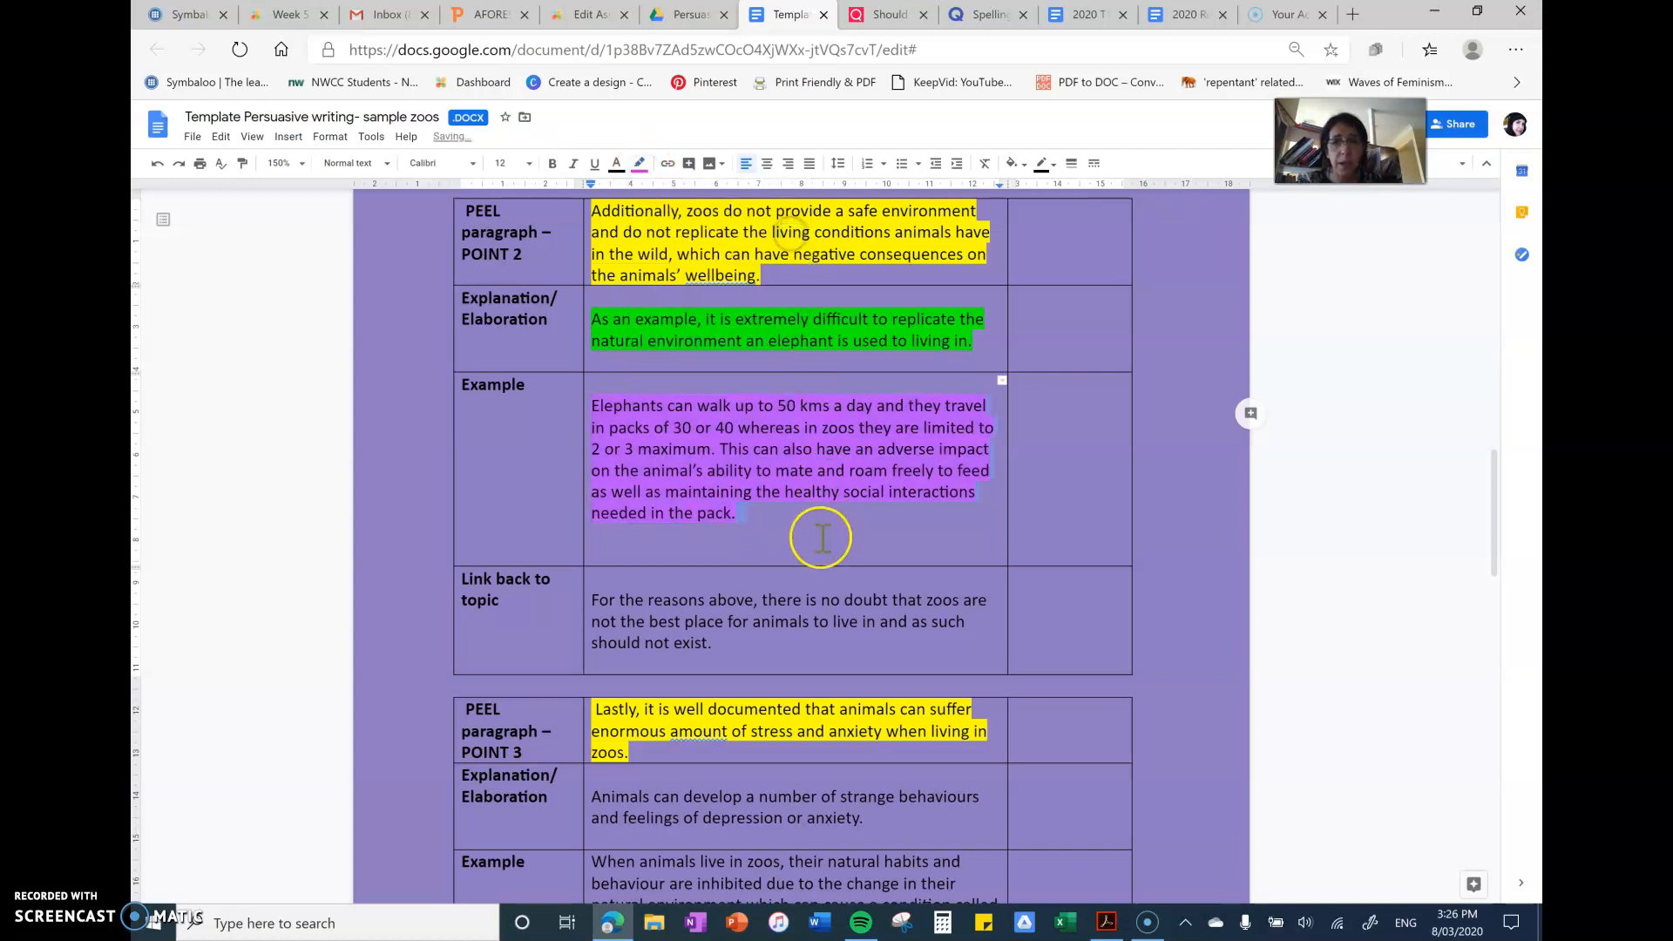
{"action": "left_click", "coordinate": [819, 536]}
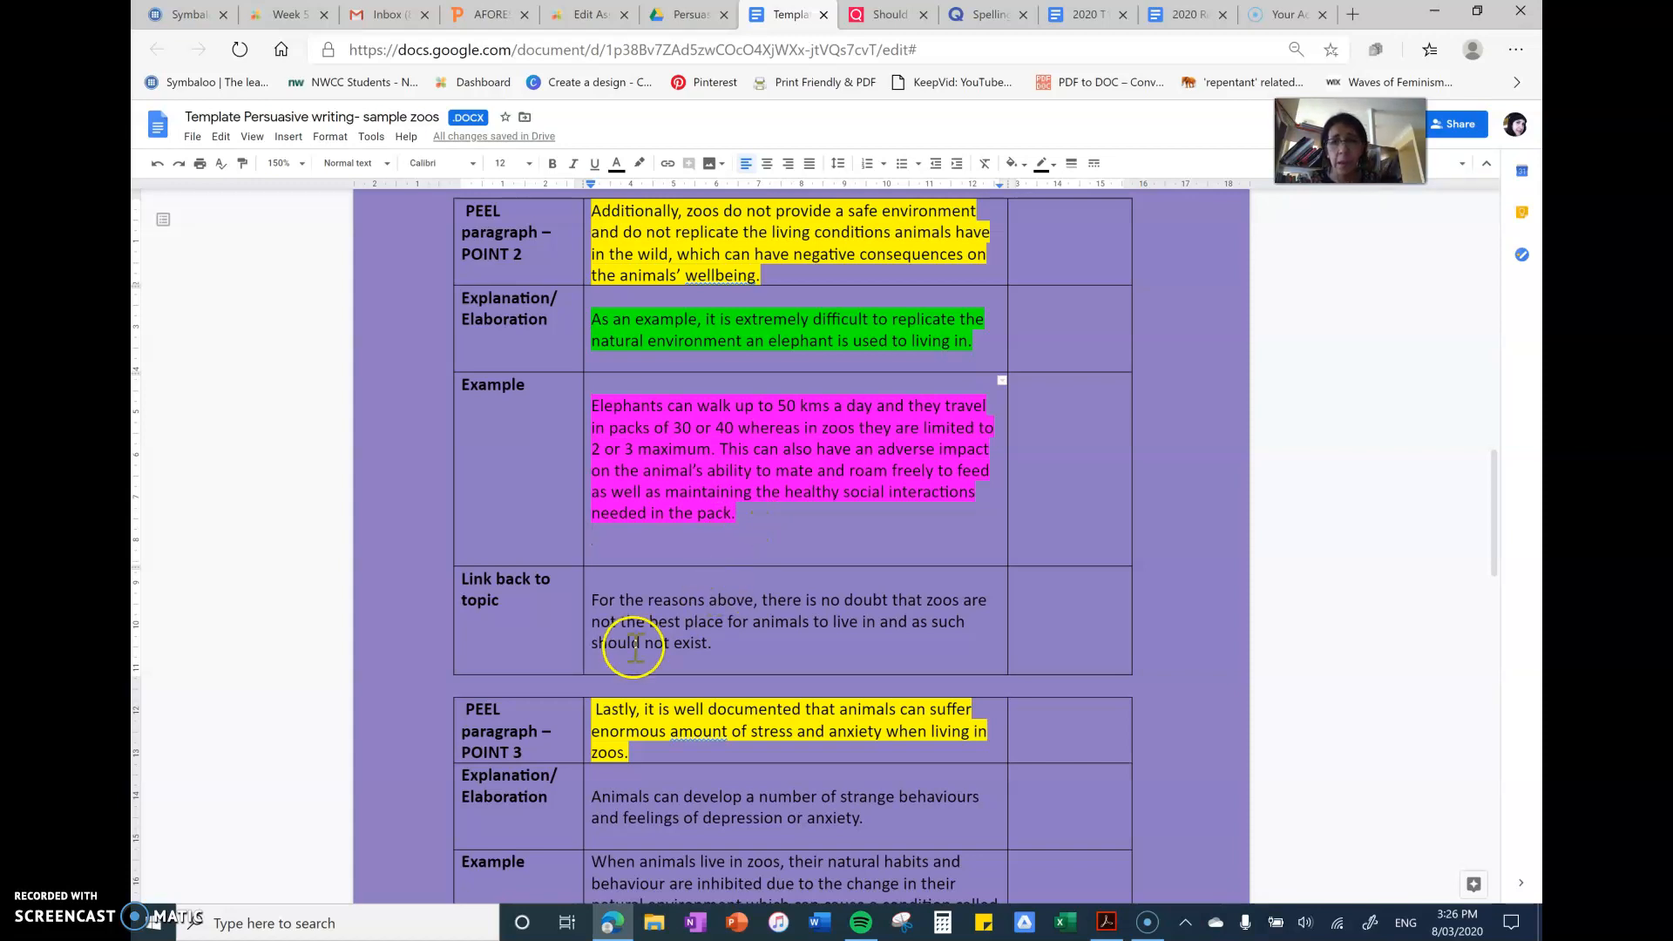
Highlight Point 2's 'For the reasons above…' link-back sentence in yellow.
{"action": "left_click_drag", "start_coordinate": [717, 645], "coordinate": [593, 602]}
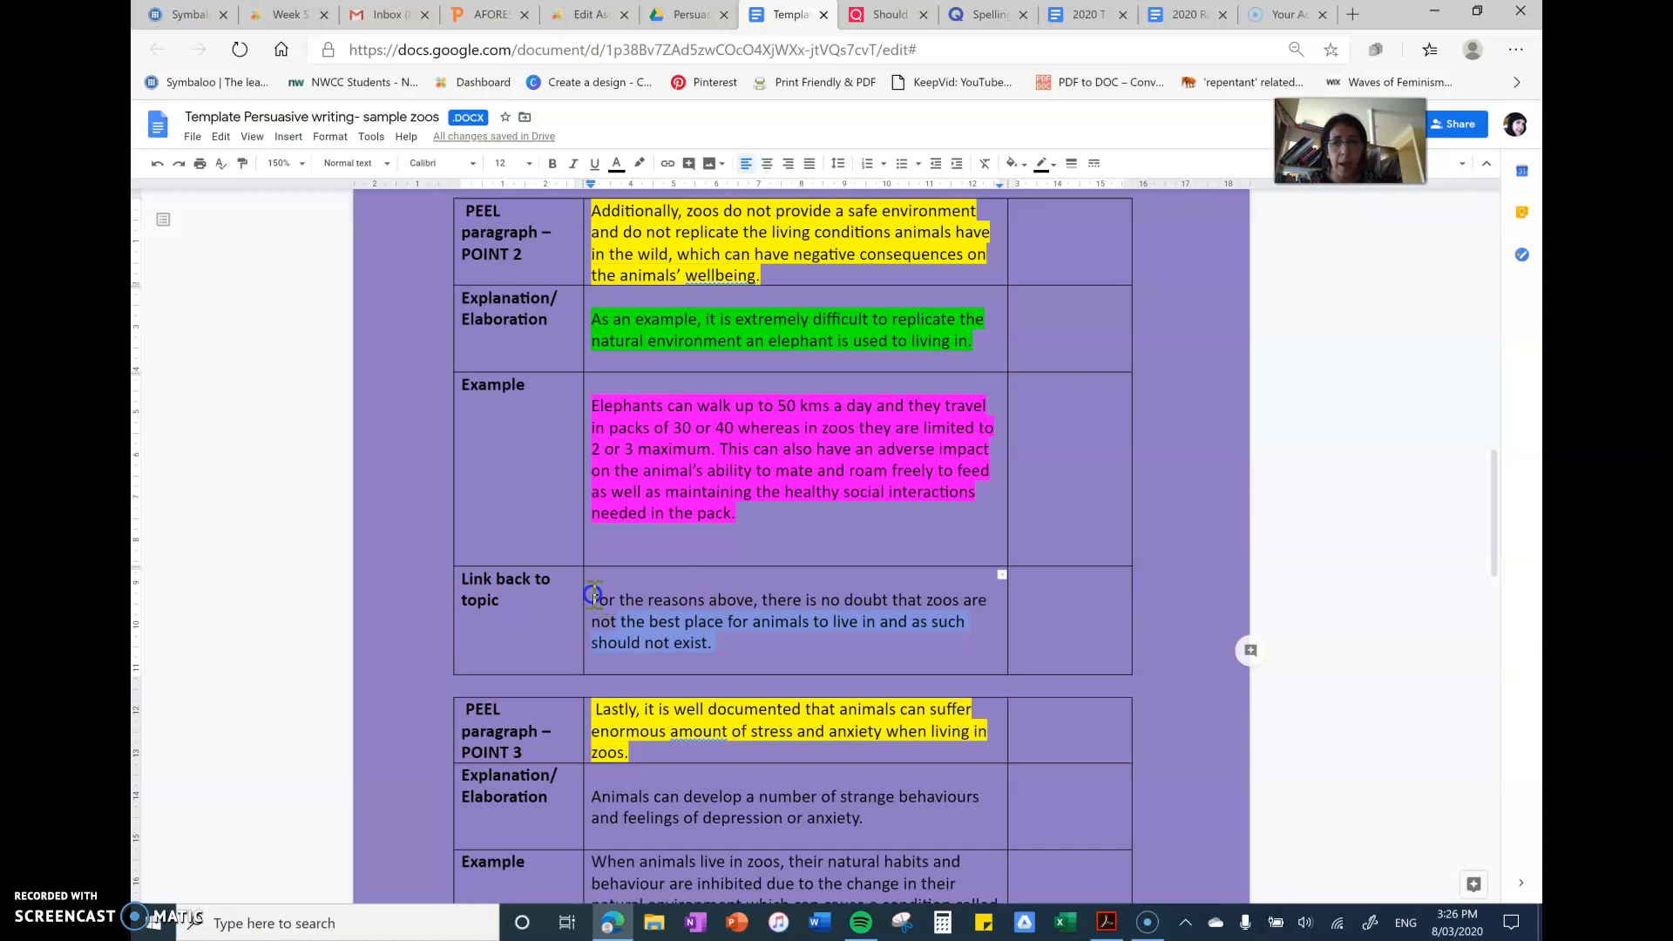
{"action": "left_click", "coordinate": [638, 162]}
{"action": "left_click", "coordinate": [694, 234]}
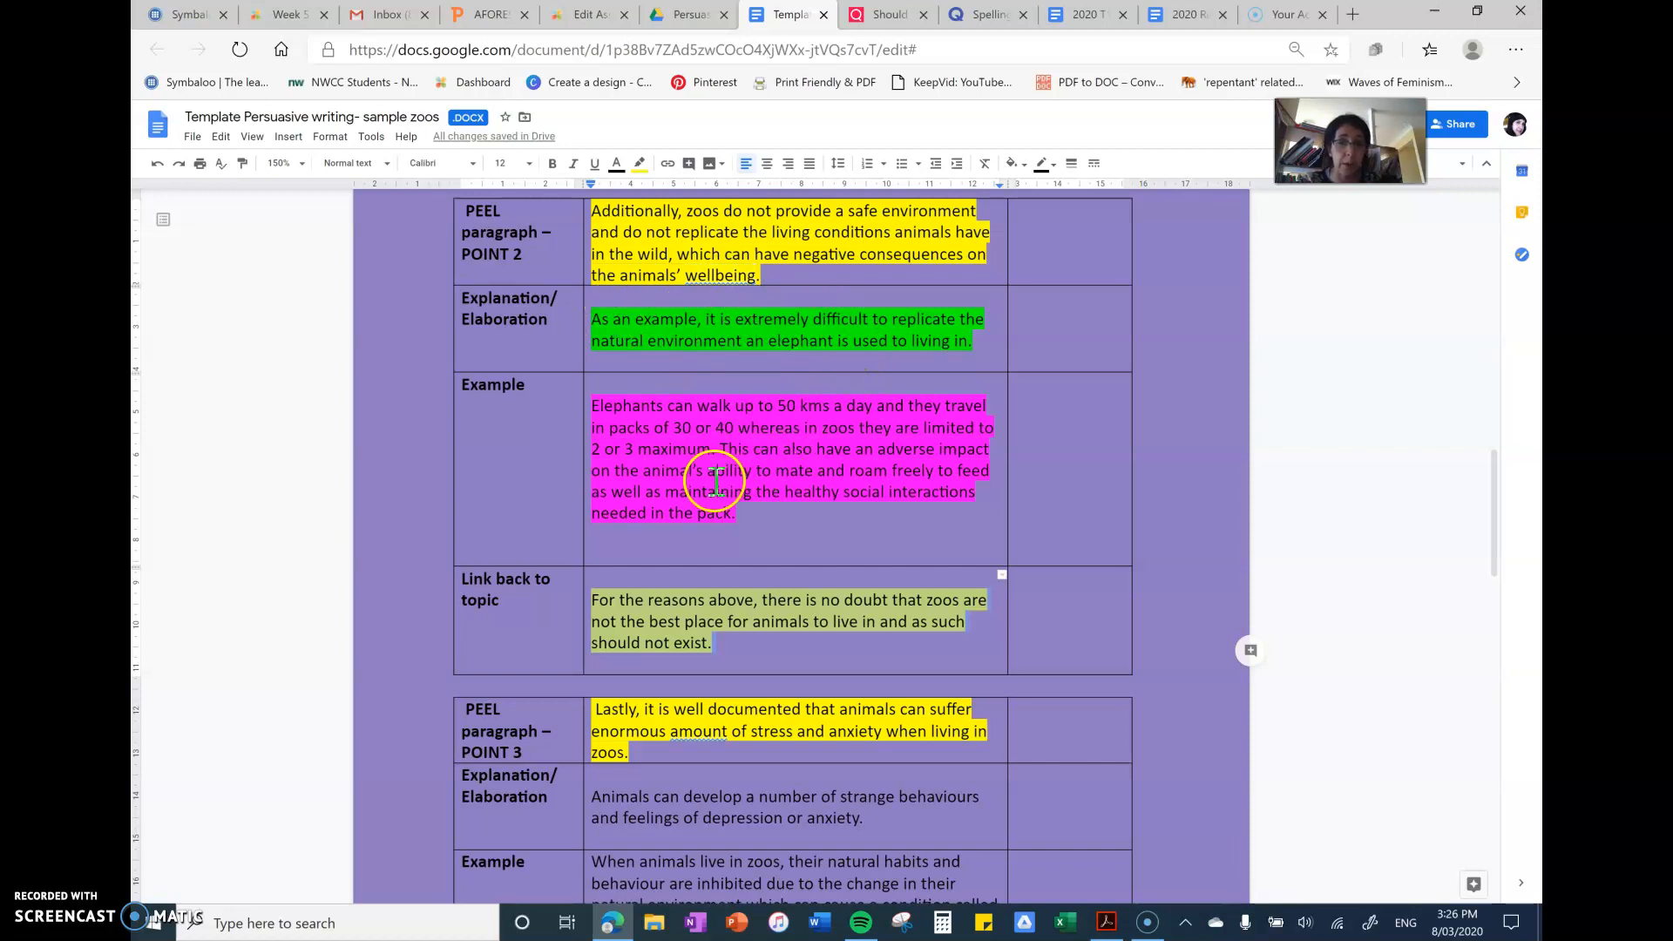
{"action": "left_click", "coordinate": [742, 654]}
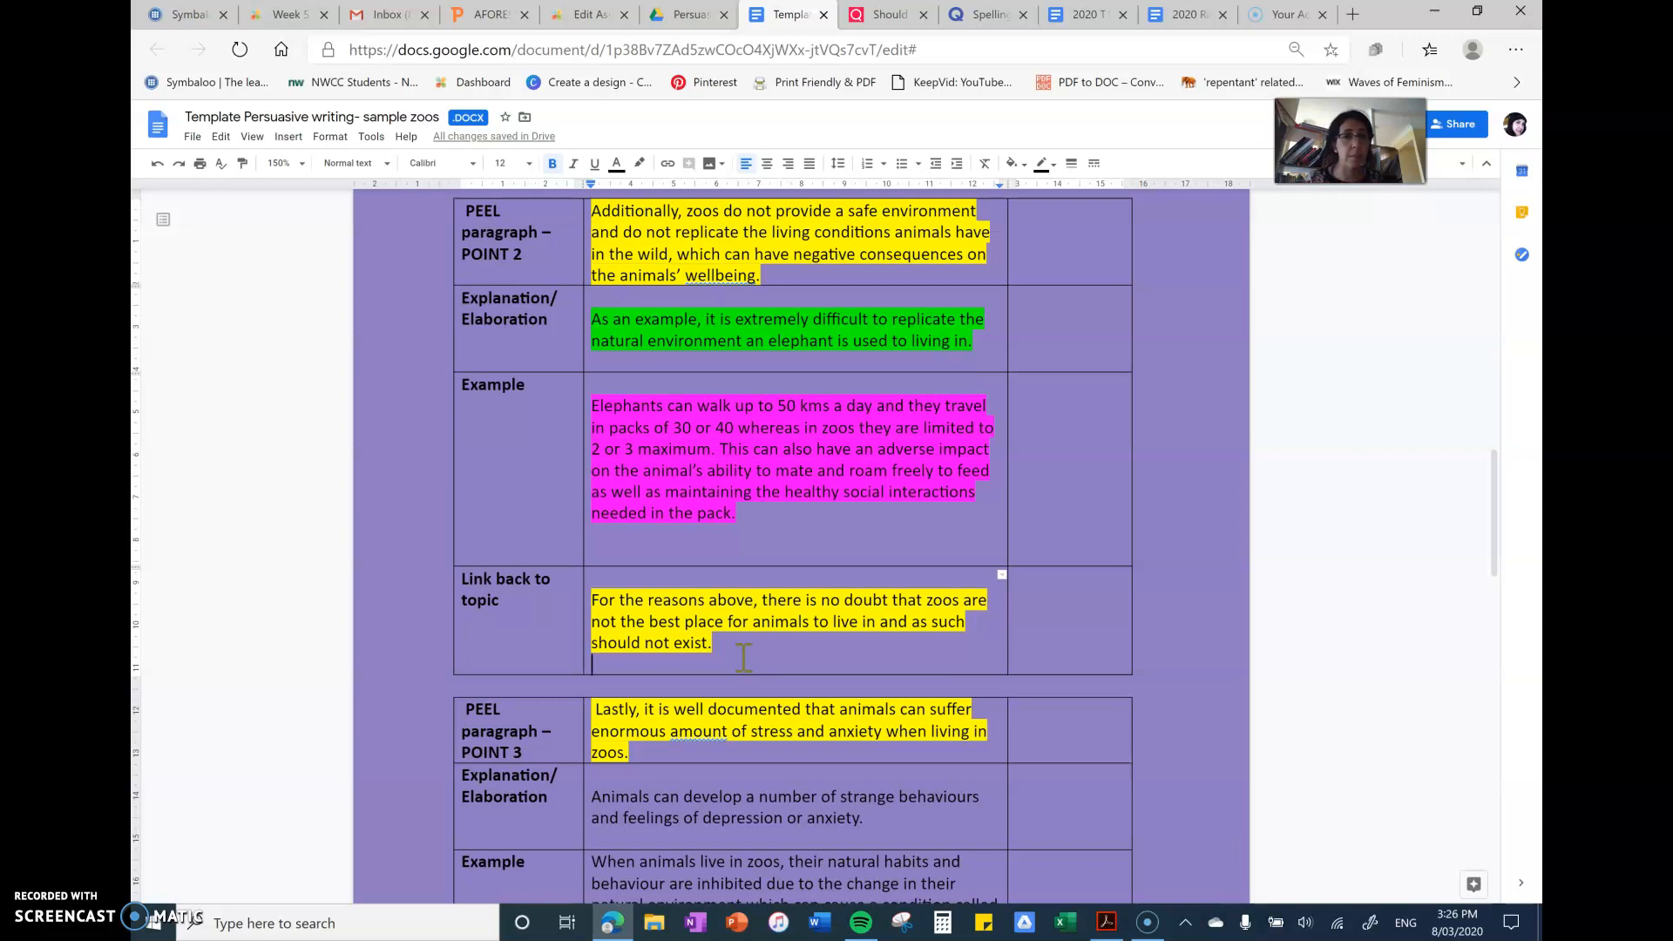
Delete the empty line beneath Point 2's link-back sentence.
{"action": "left_click", "coordinate": [747, 654]}
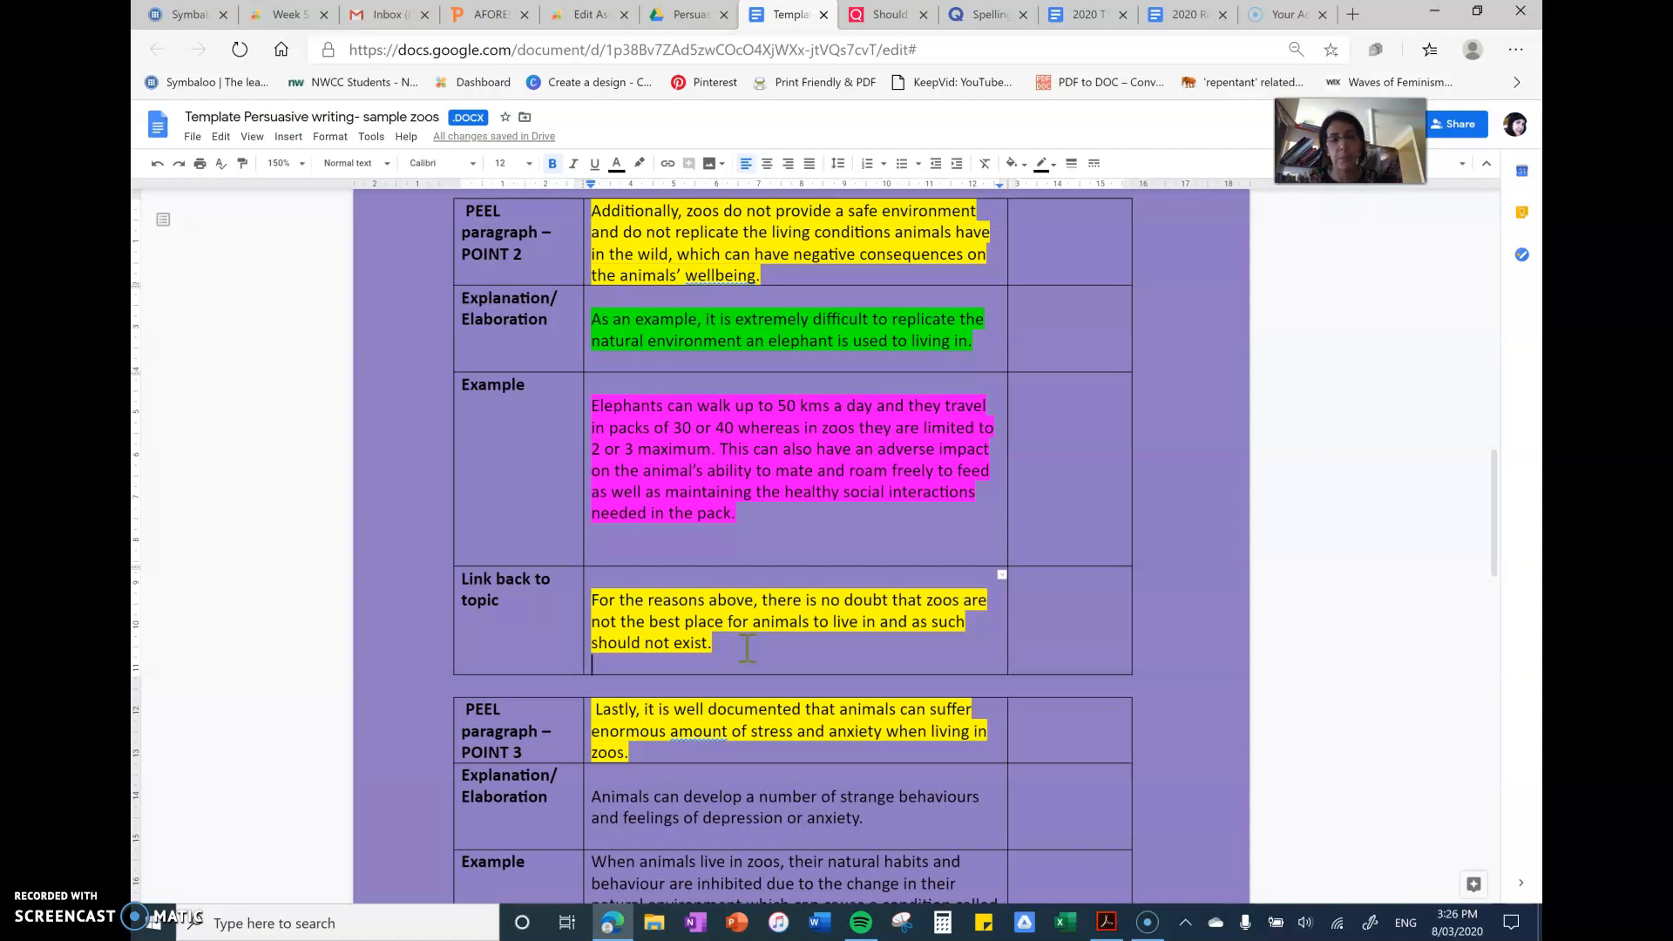
{"action": "key", "text": "BackSpace"}
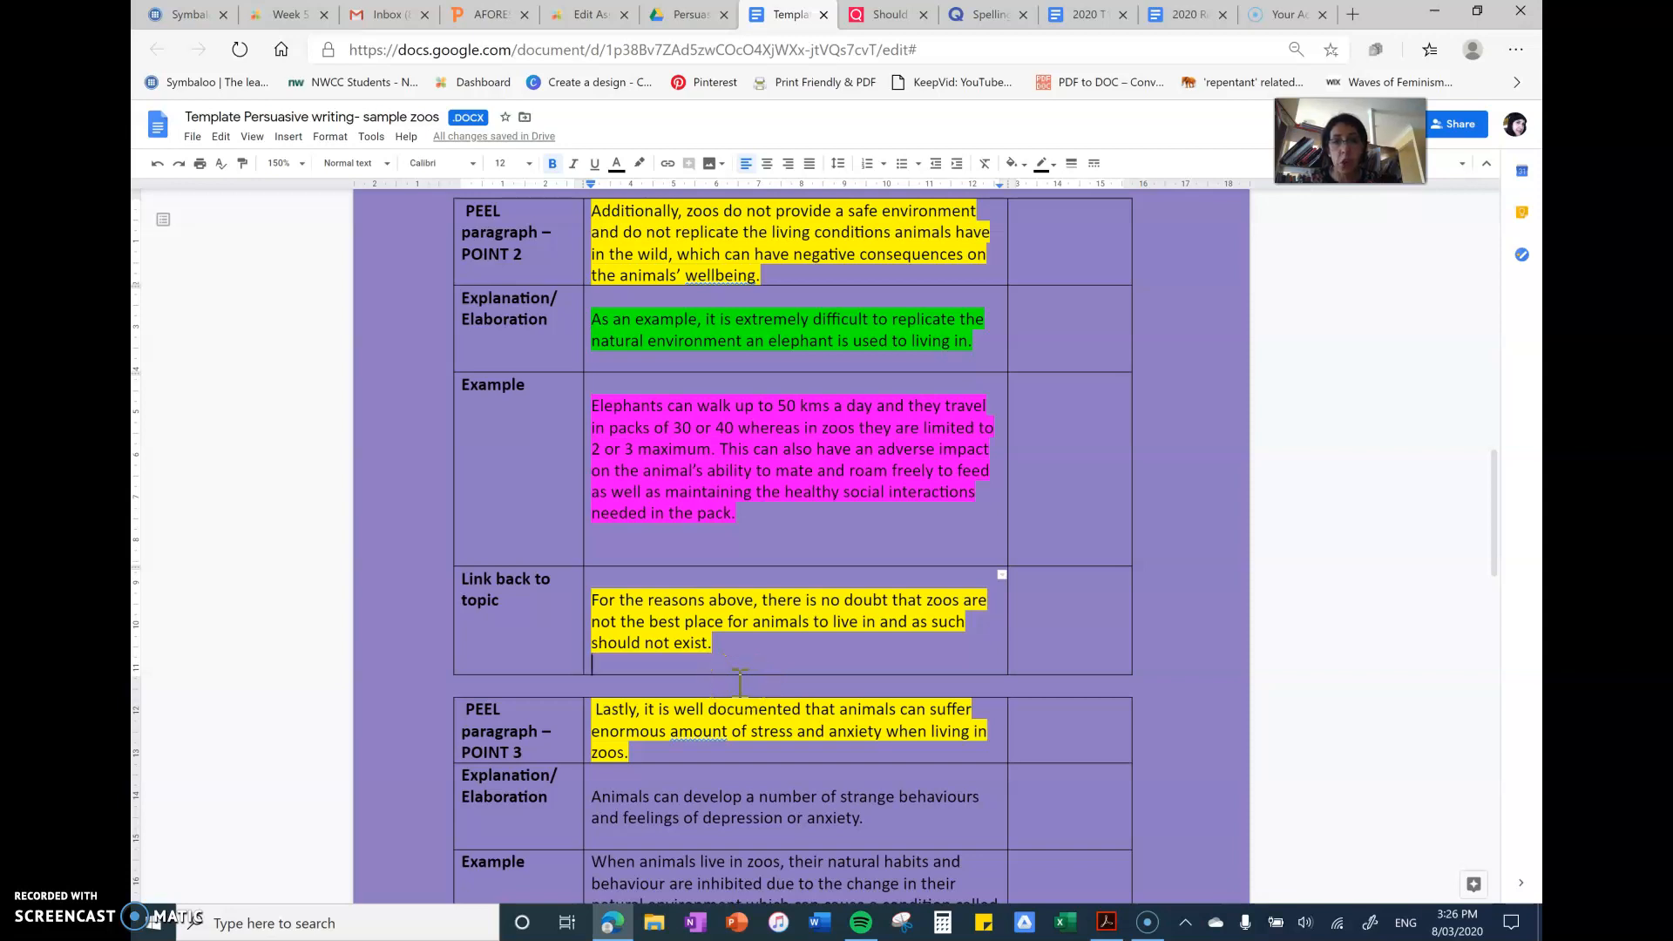
{"action": "scroll", "coordinate": [742, 680], "scroll_direction": "down", "scroll_amount": 8}
{"action": "scroll", "coordinate": [740, 680], "scroll_direction": "up", "scroll_amount": 3}
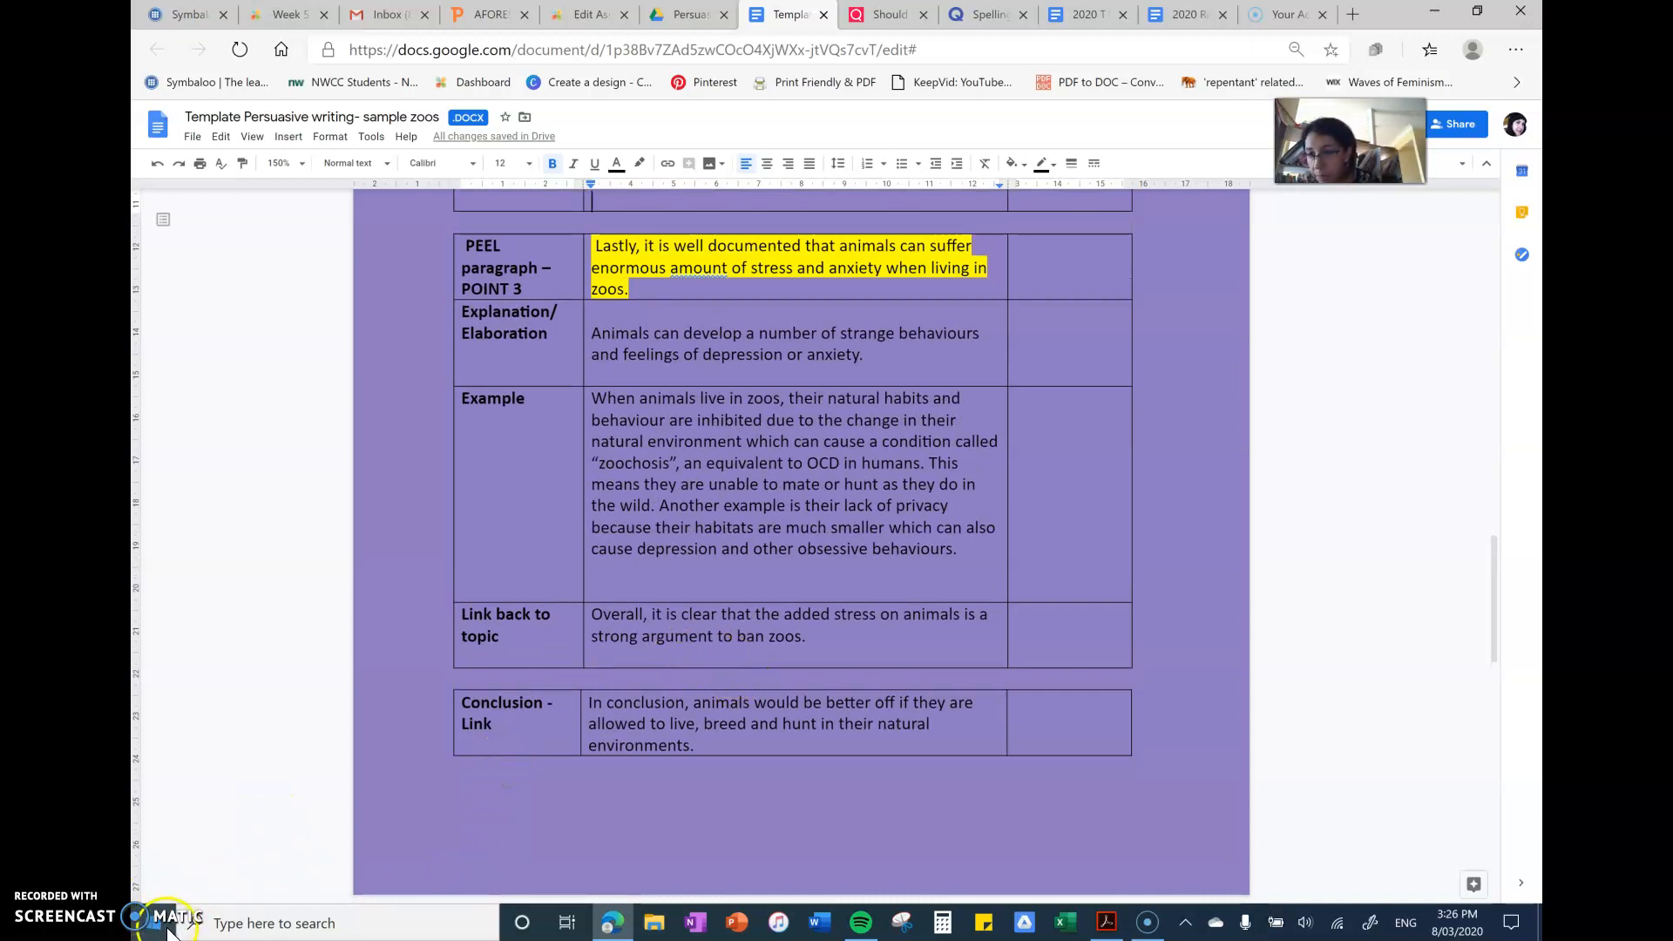
{"action": "scroll", "coordinate": [902, 484], "scroll_direction": "up", "scroll_amount": 1}
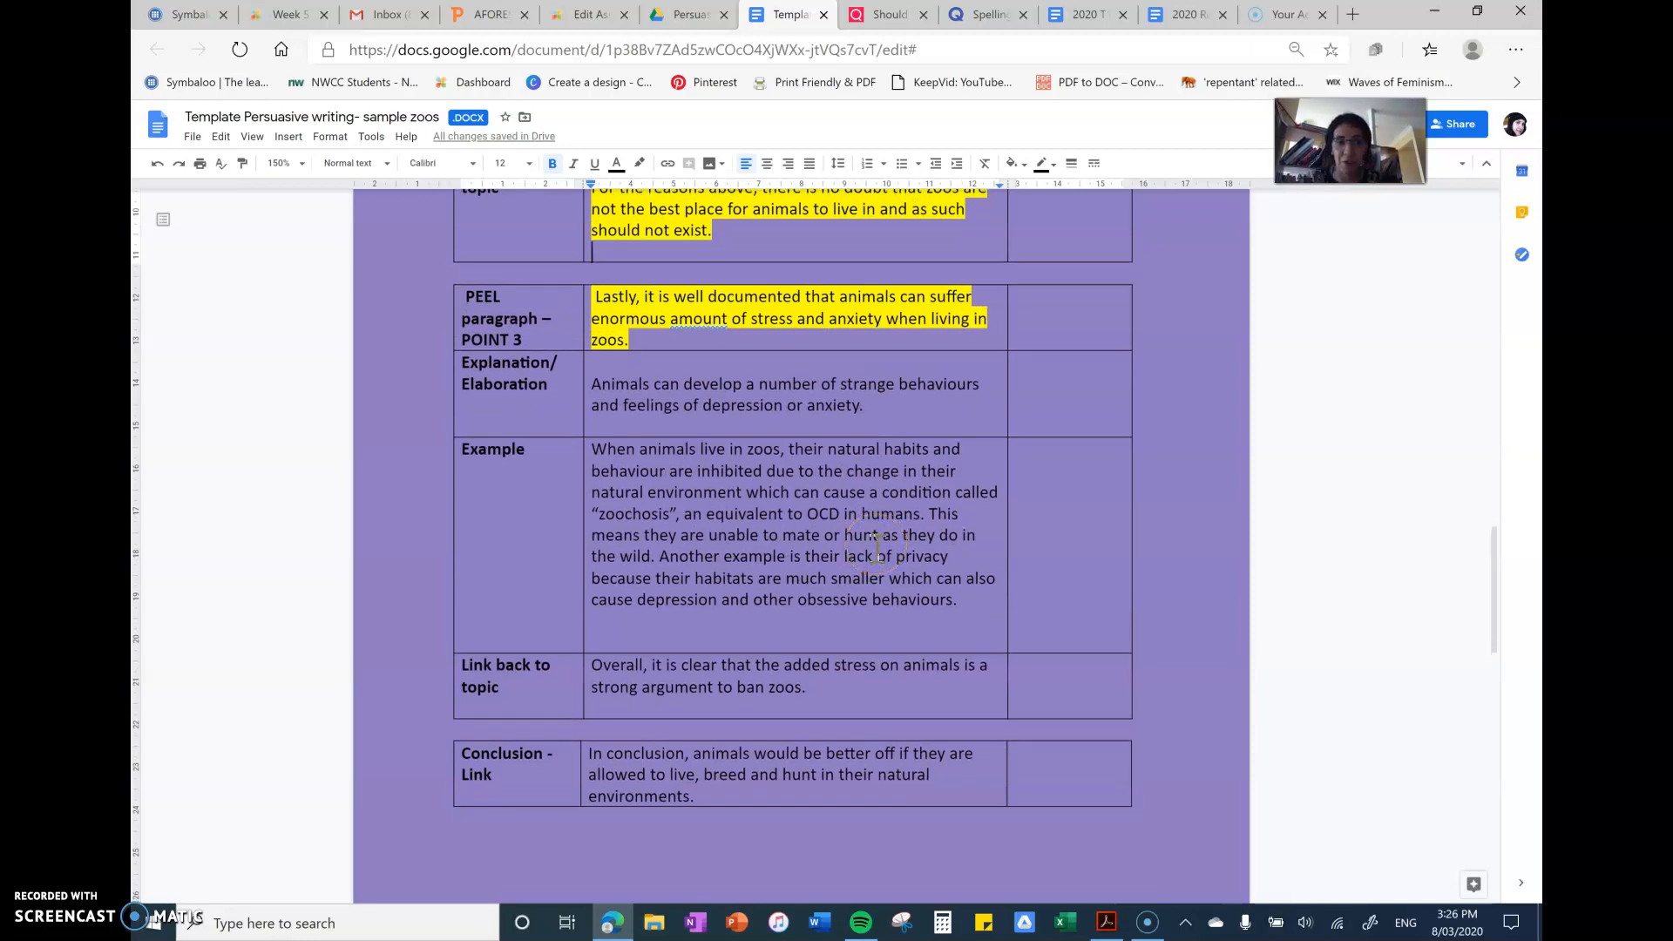
{"action": "scroll", "coordinate": [719, 439], "scroll_direction": "down", "scroll_amount": 1}
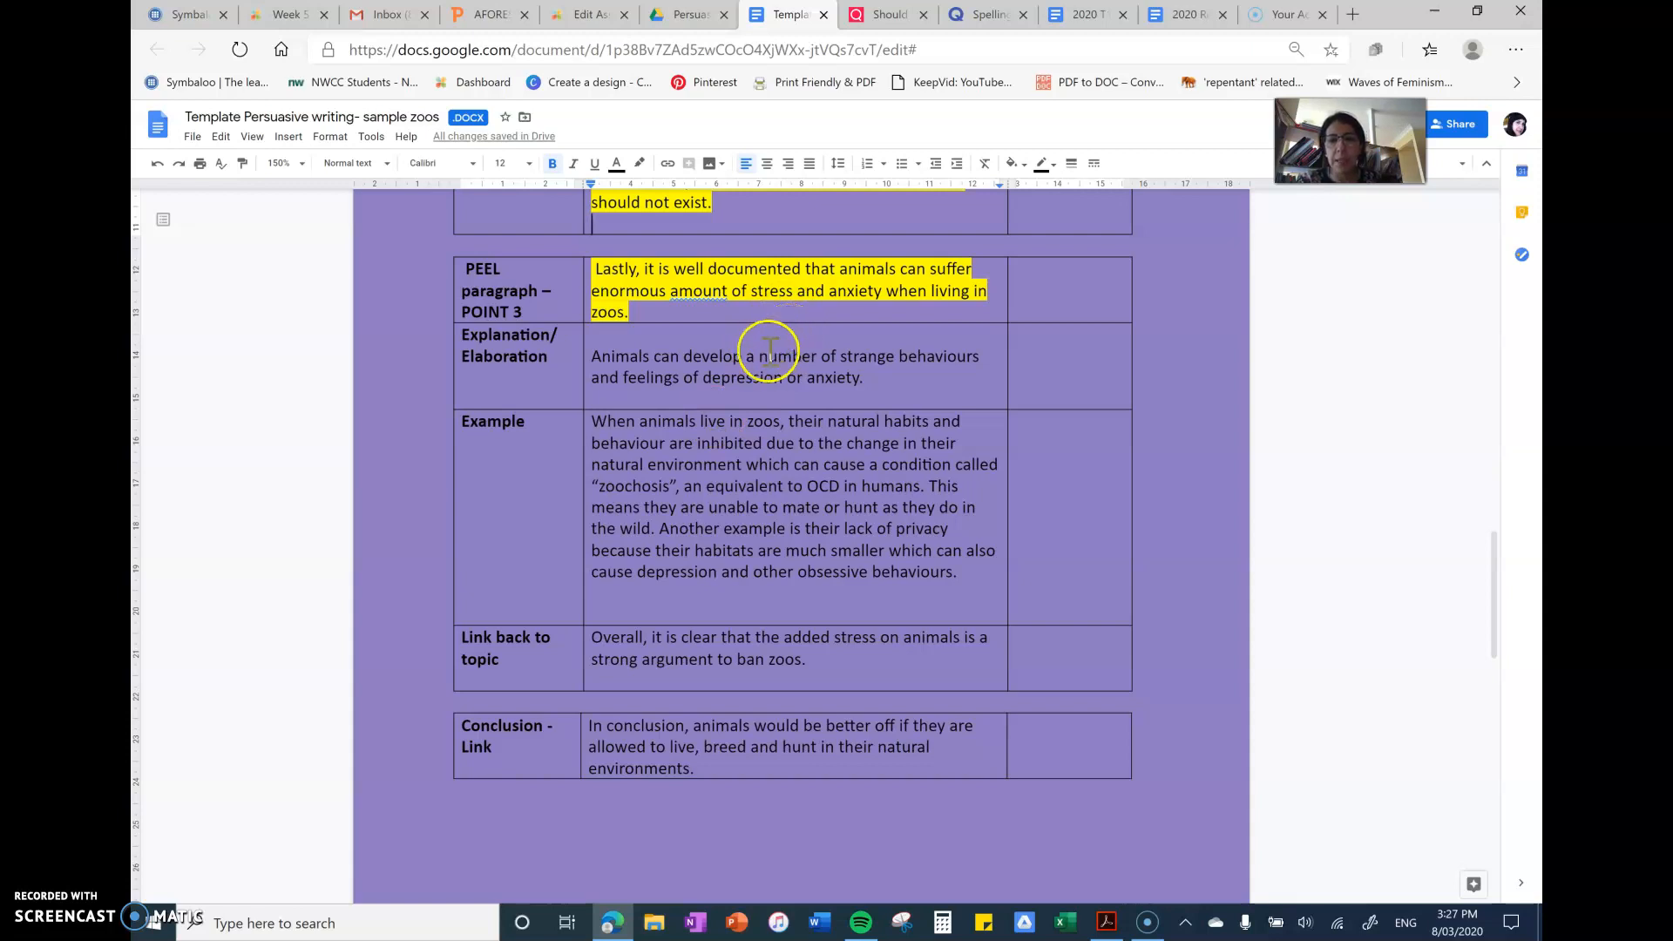
Accept the spelling suggestion so Point 3 reads "enormous amounts of stress".
{"action": "right_click", "coordinate": [710, 288]}
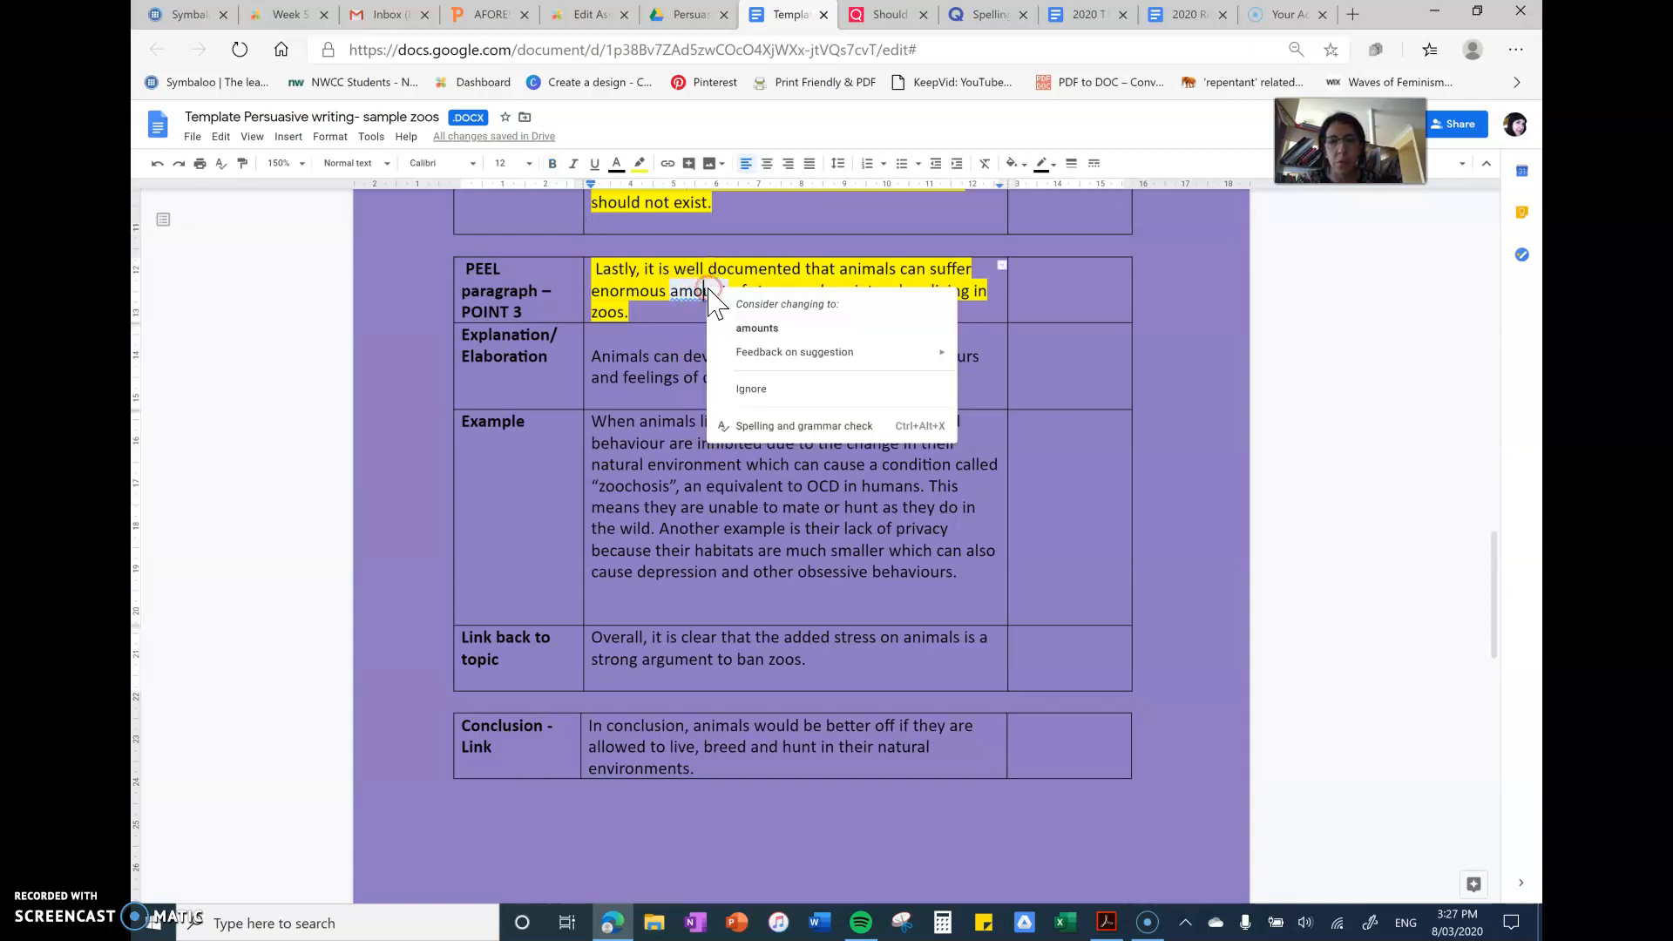
{"action": "left_click", "coordinate": [746, 329]}
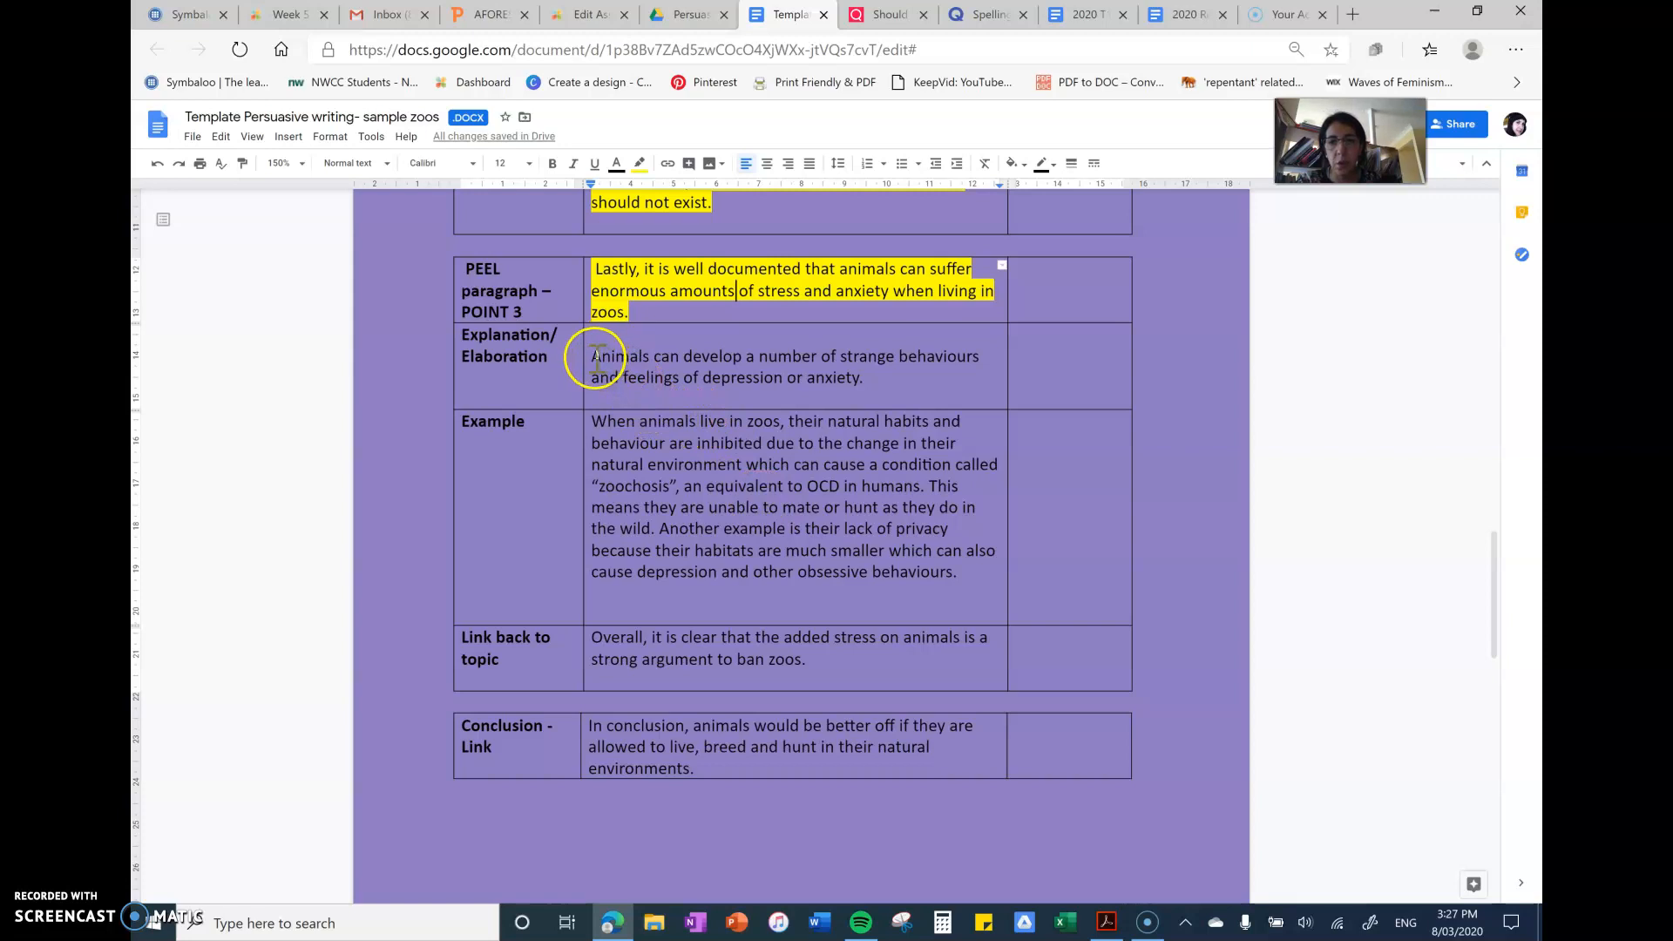
Highlight Point 3's Explanation/Elaboration sentence in green.
{"action": "left_click_drag", "start_coordinate": [591, 355], "coordinate": [873, 379]}
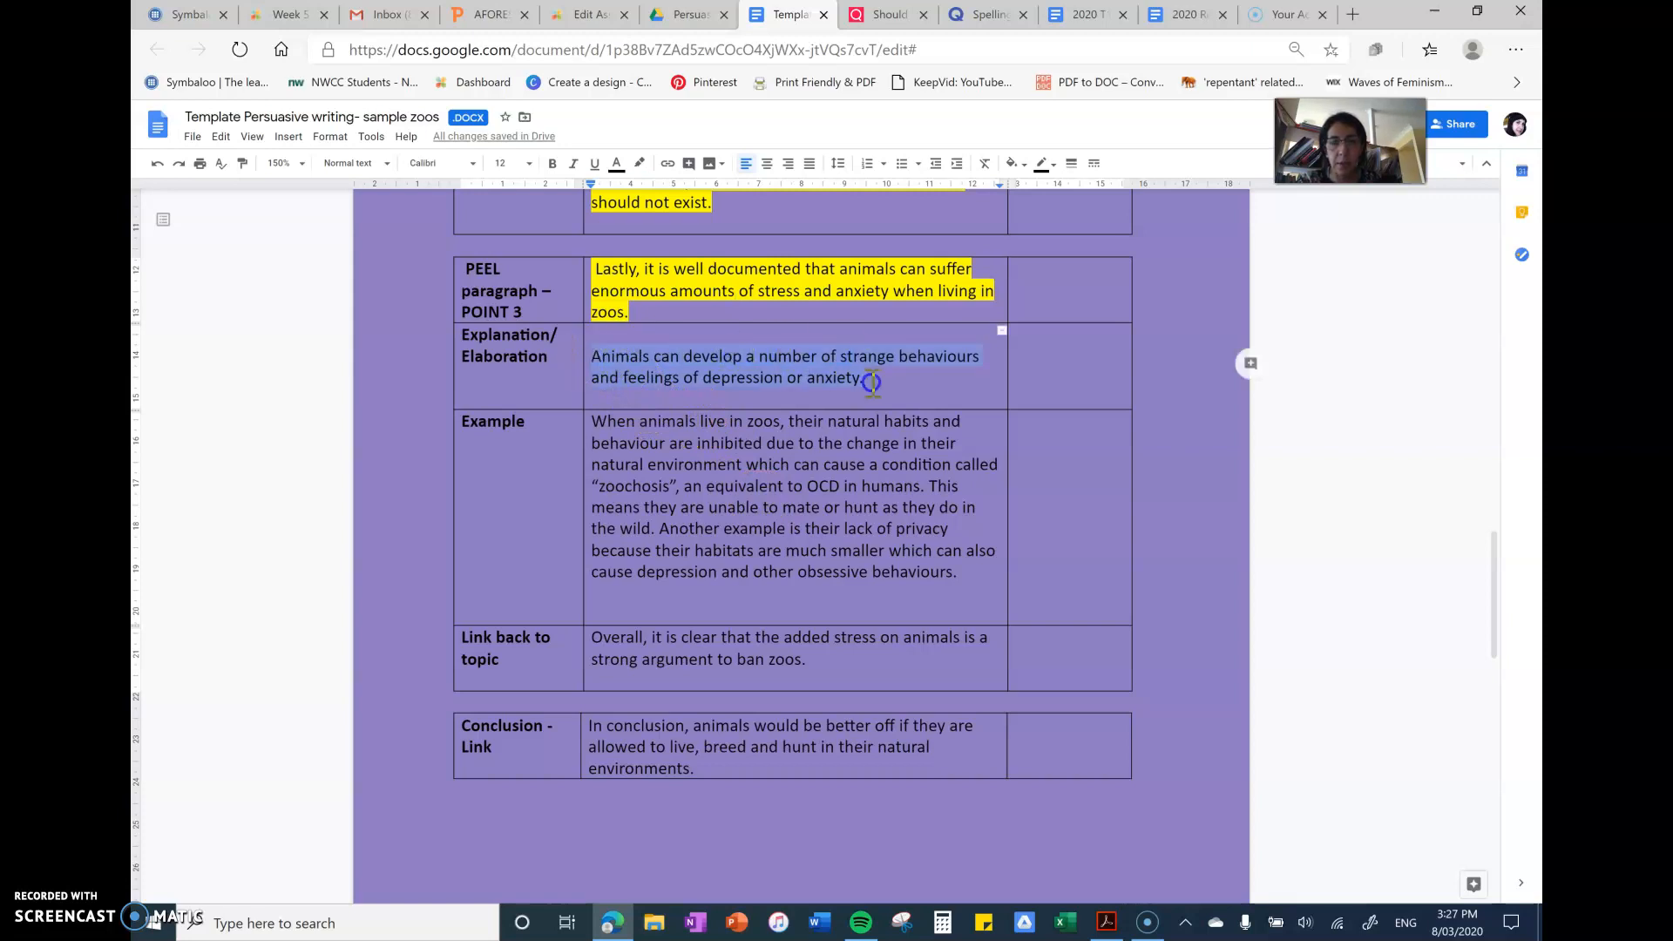
{"action": "left_click", "coordinate": [638, 163]}
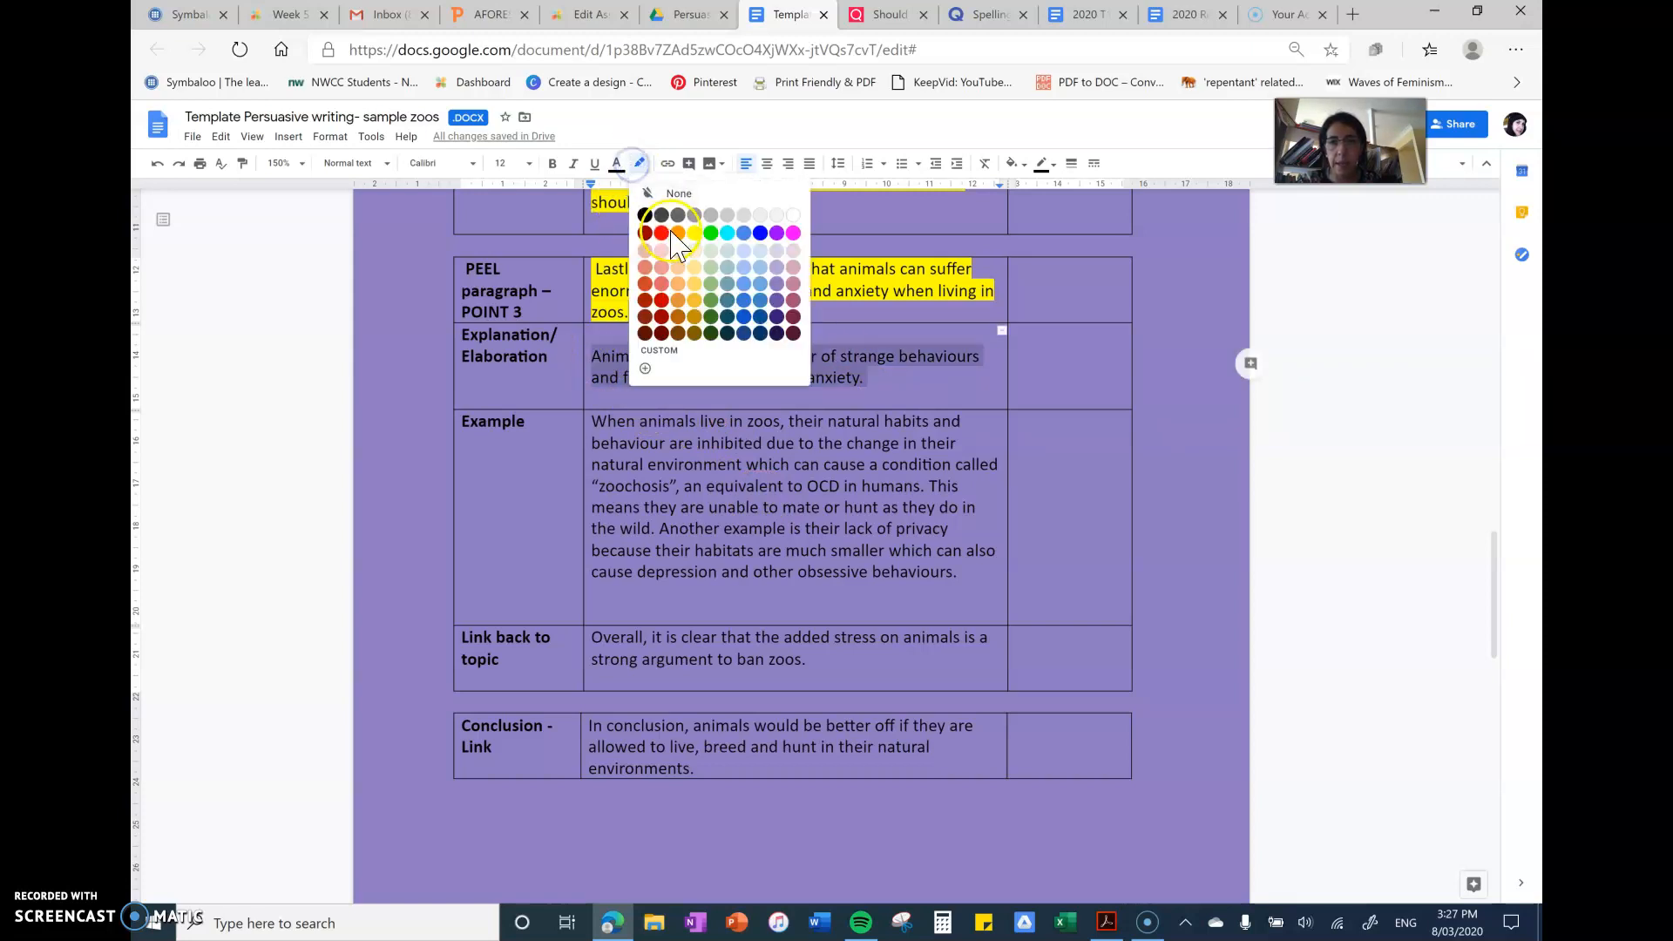
{"action": "left_click", "coordinate": [712, 234]}
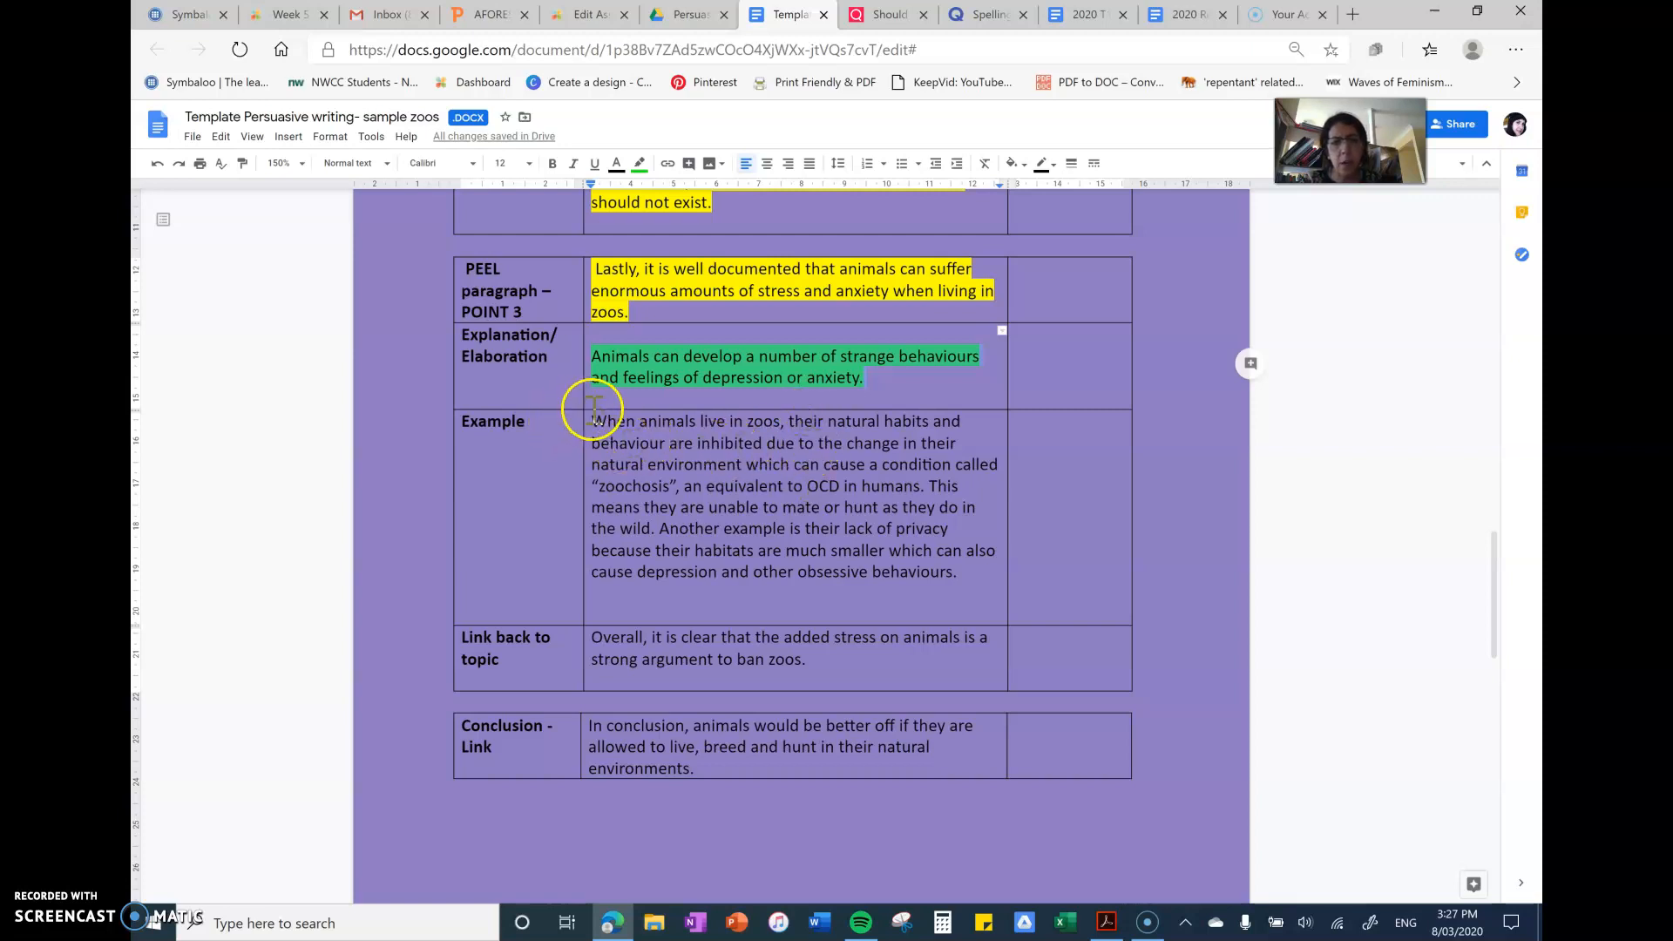
Highlight the whole zoochosis Example paragraph in magenta.
{"action": "triple_click", "coordinate": [595, 416]}
{"action": "left_click", "coordinate": [659, 442]}
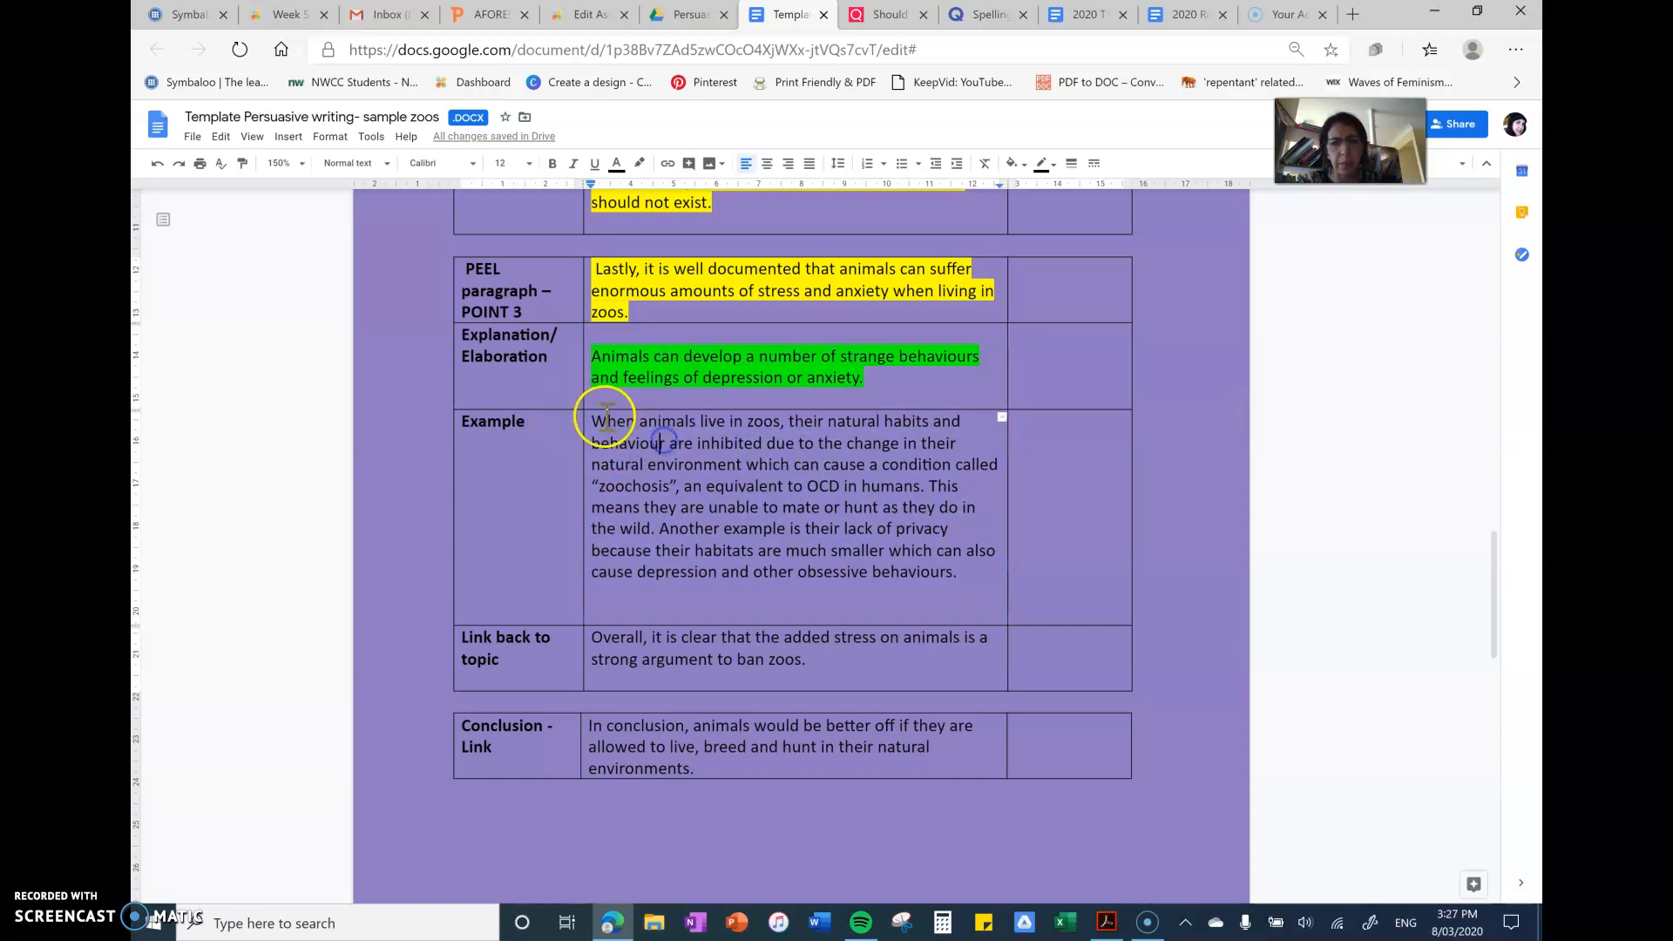
{"action": "left_click_drag", "start_coordinate": [590, 420], "coordinate": [1003, 594]}
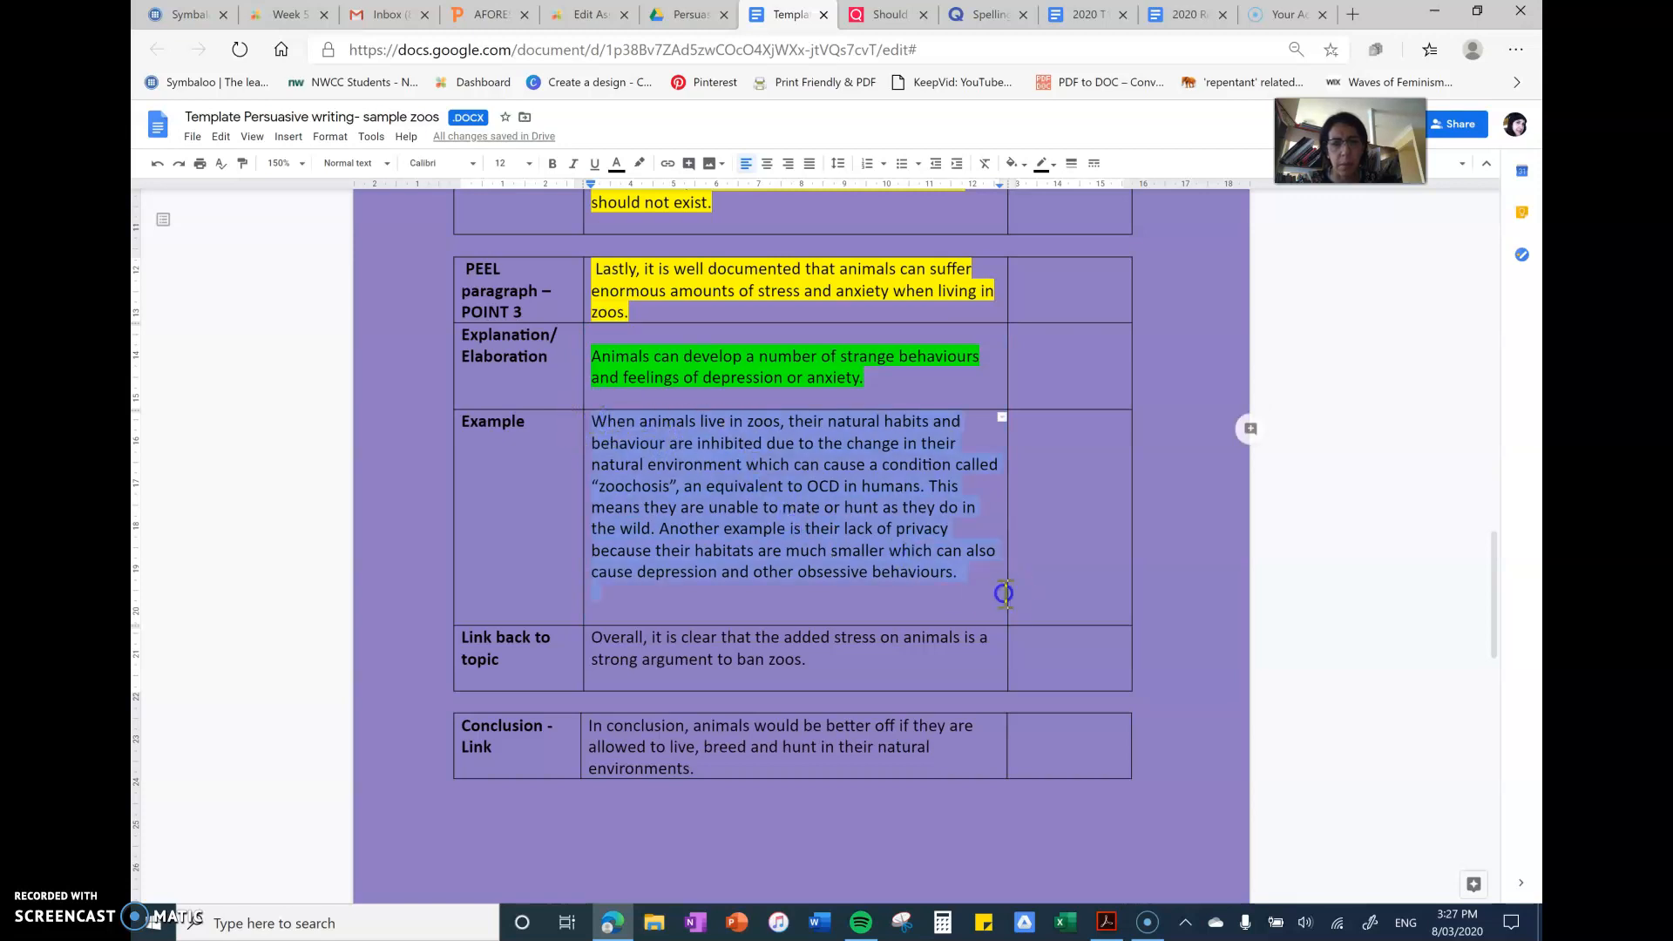
{"action": "left_click", "coordinate": [639, 163]}
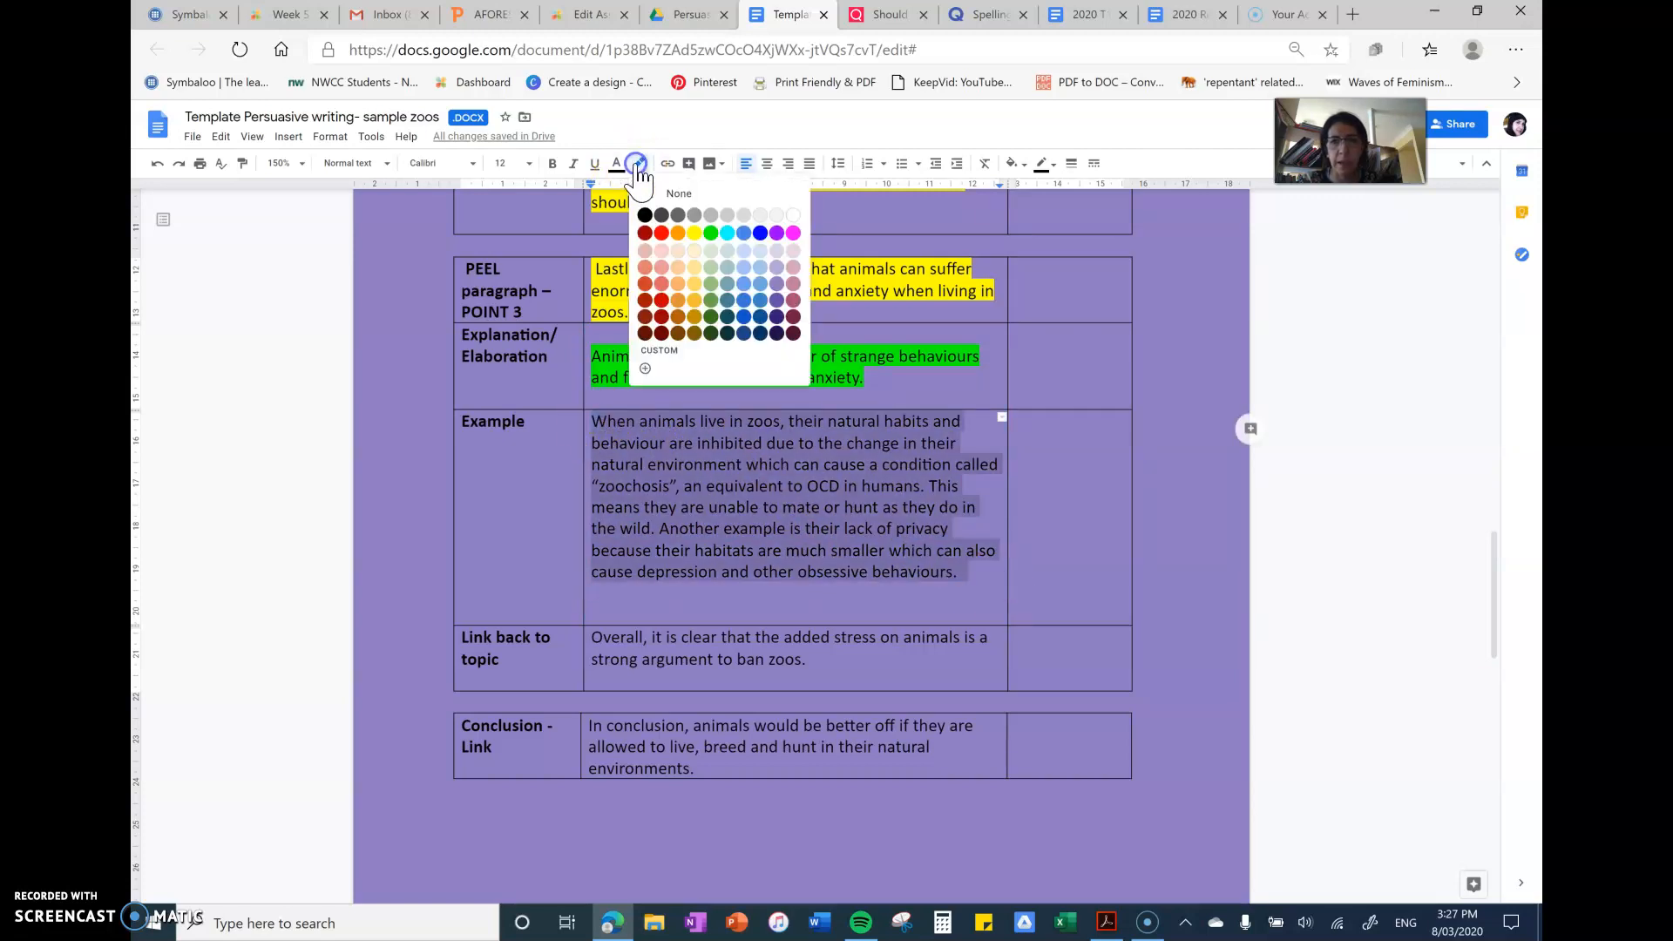
{"action": "left_click", "coordinate": [792, 233]}
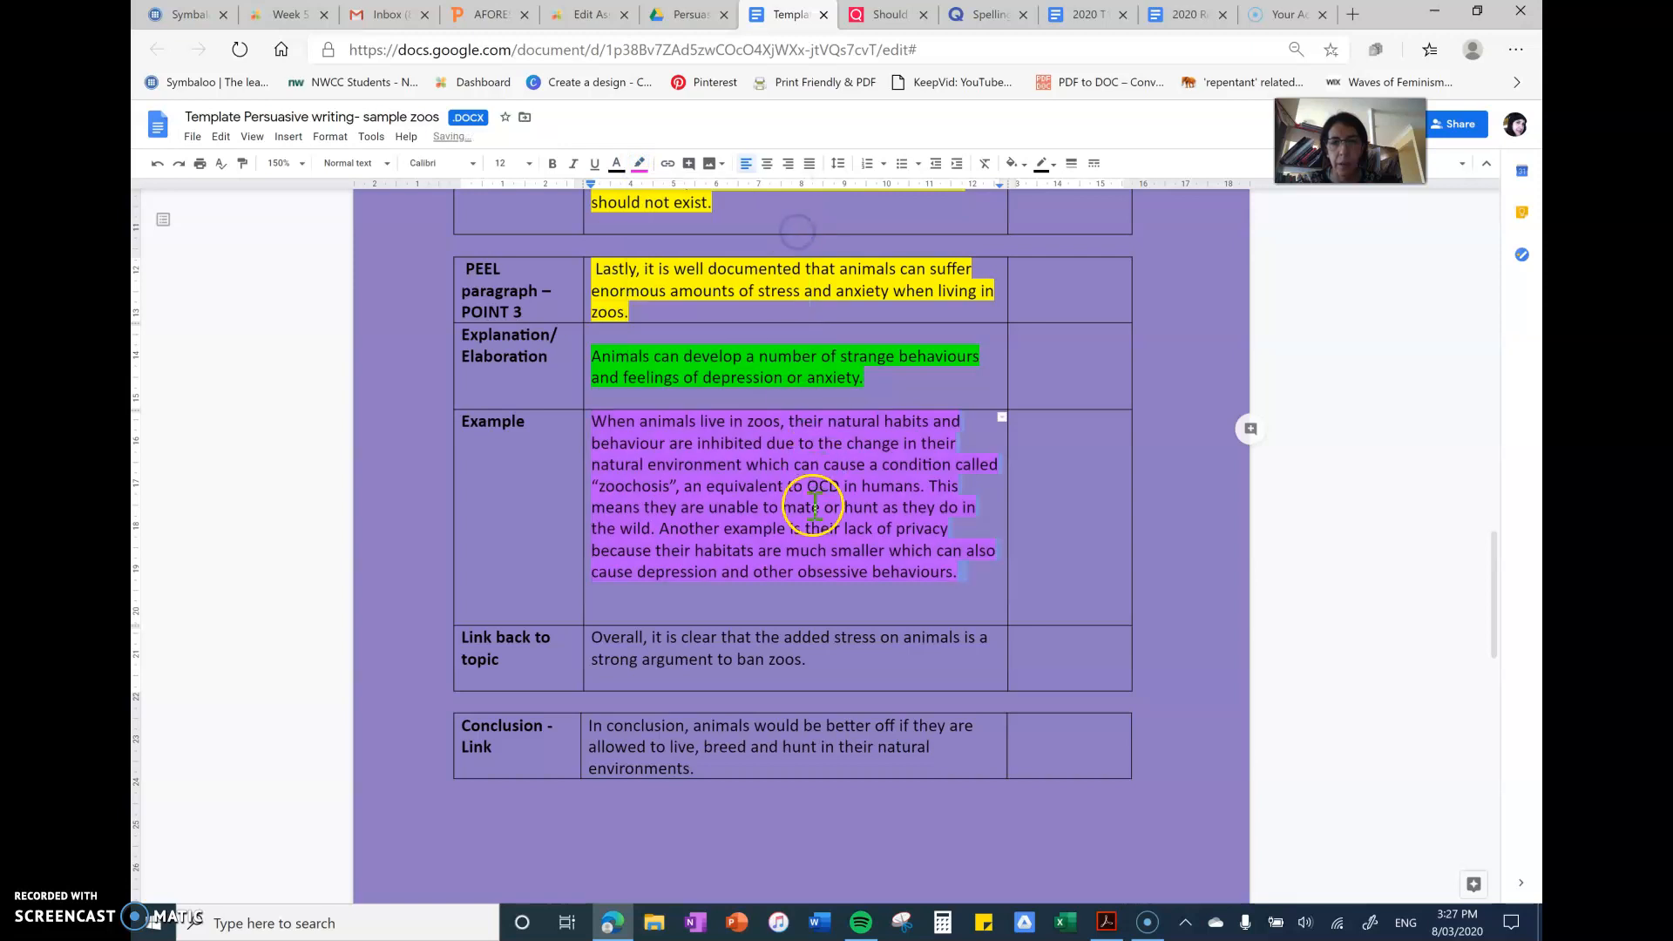
{"action": "left_click", "coordinate": [803, 531]}
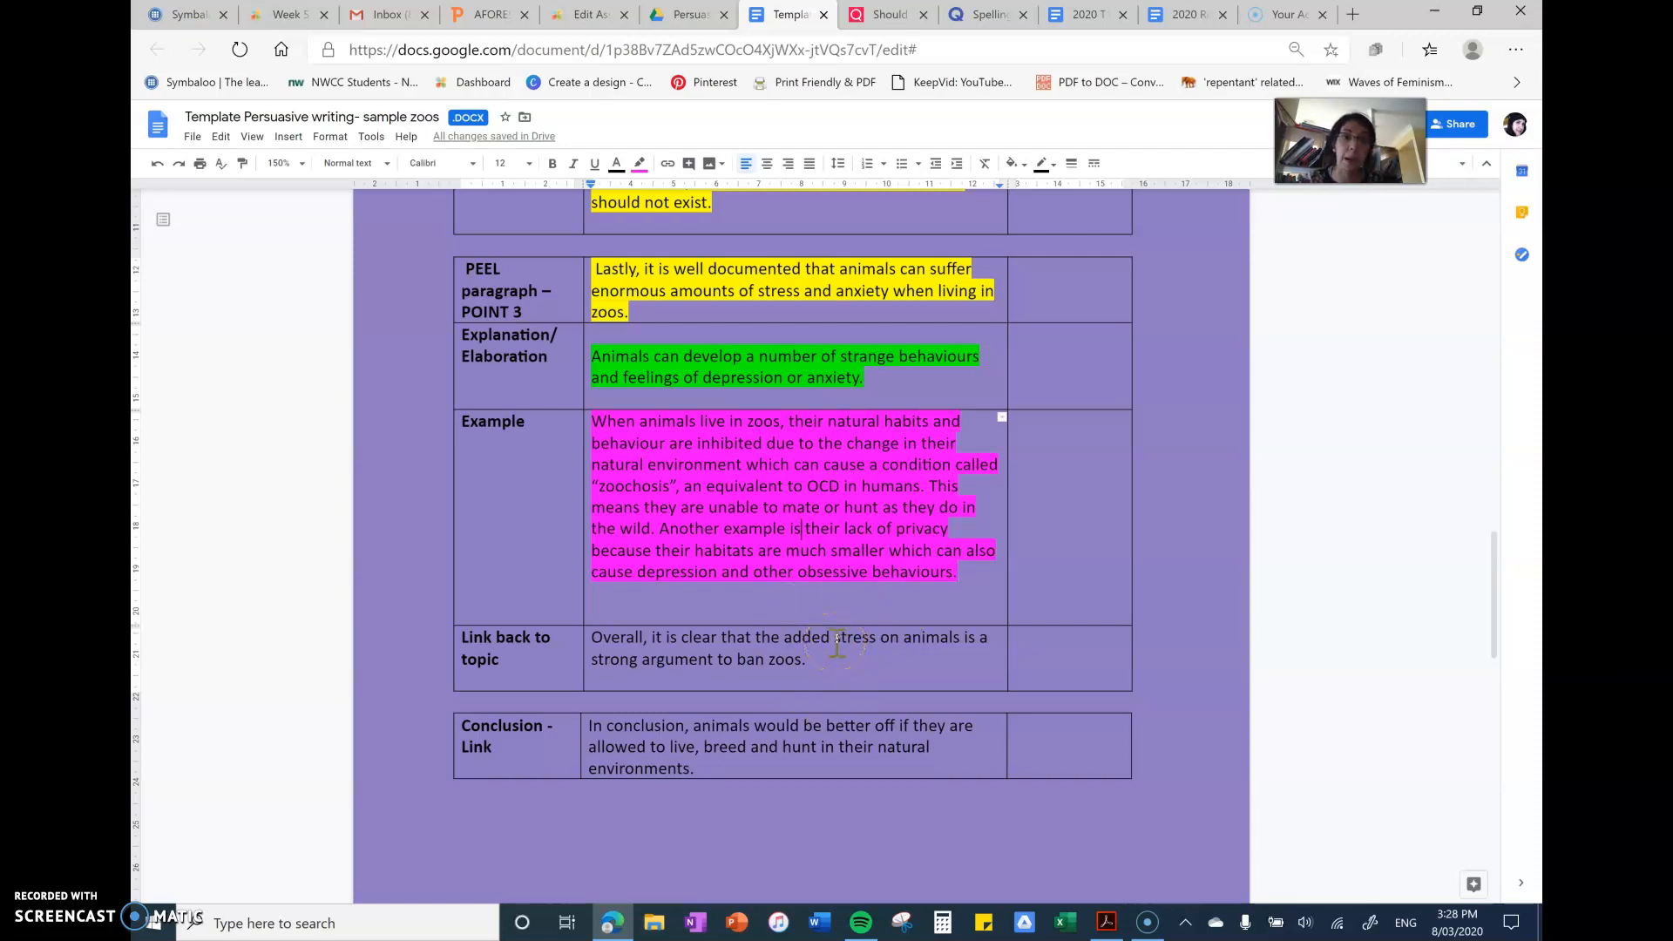
Highlight the 'Overall, it is clear...' link-back sentence about added stress in yellow.
{"action": "left_click_drag", "start_coordinate": [807, 662], "coordinate": [593, 637]}
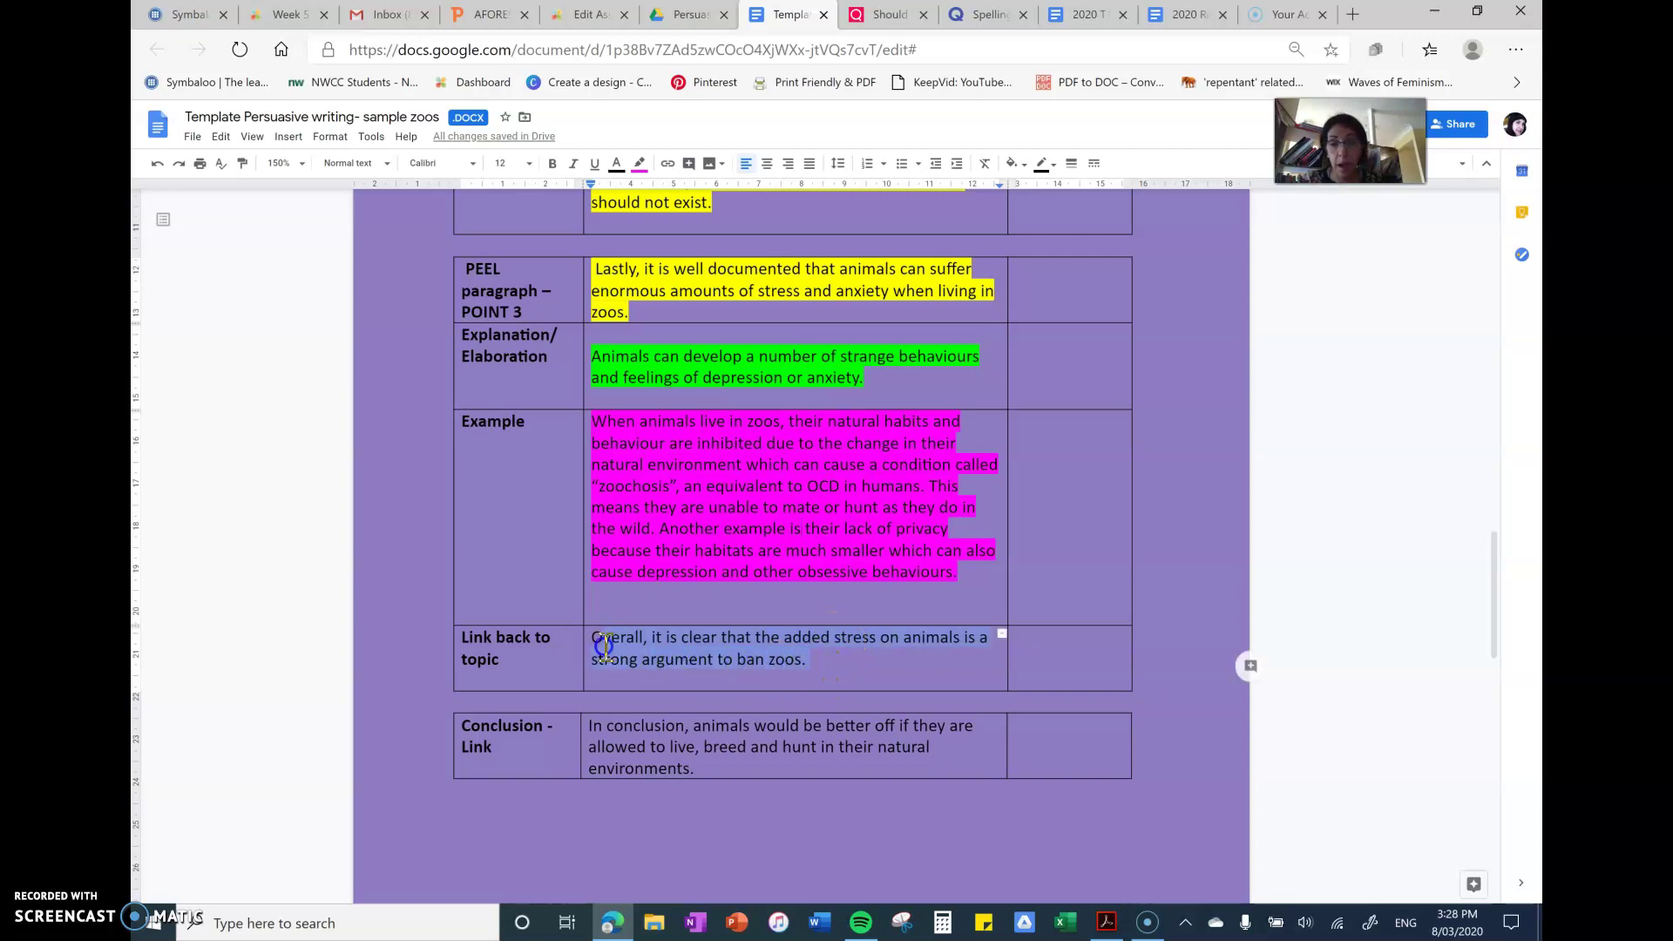
{"action": "left_click", "coordinate": [639, 164]}
{"action": "left_click", "coordinate": [693, 233]}
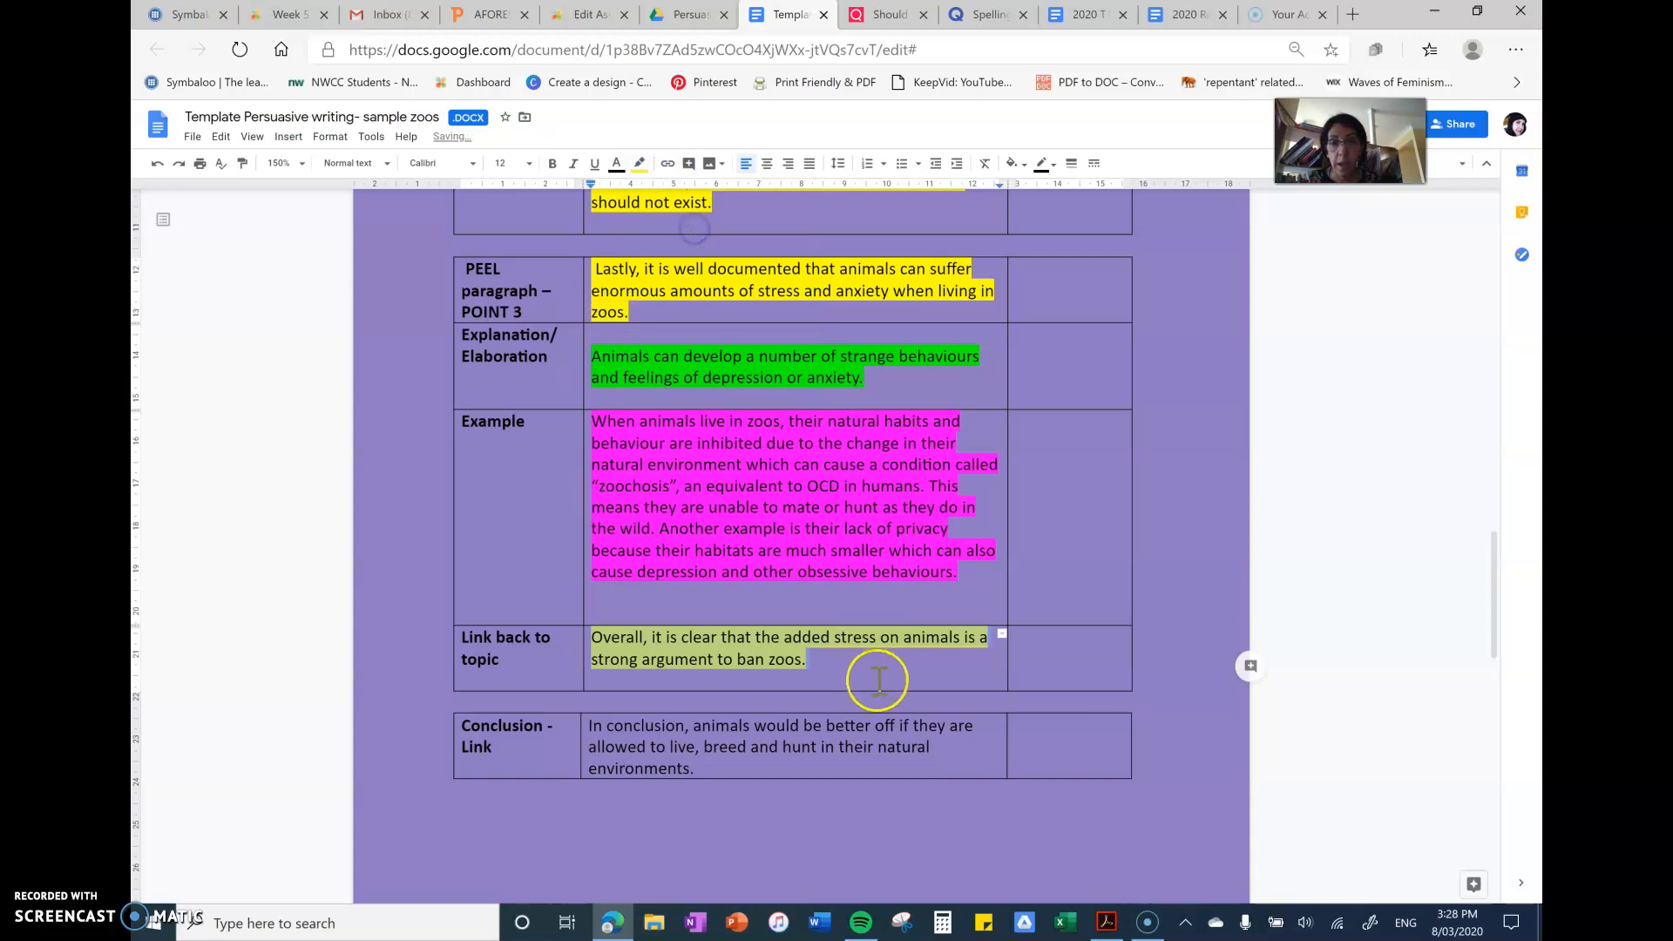
{"action": "left_click", "coordinate": [863, 681]}
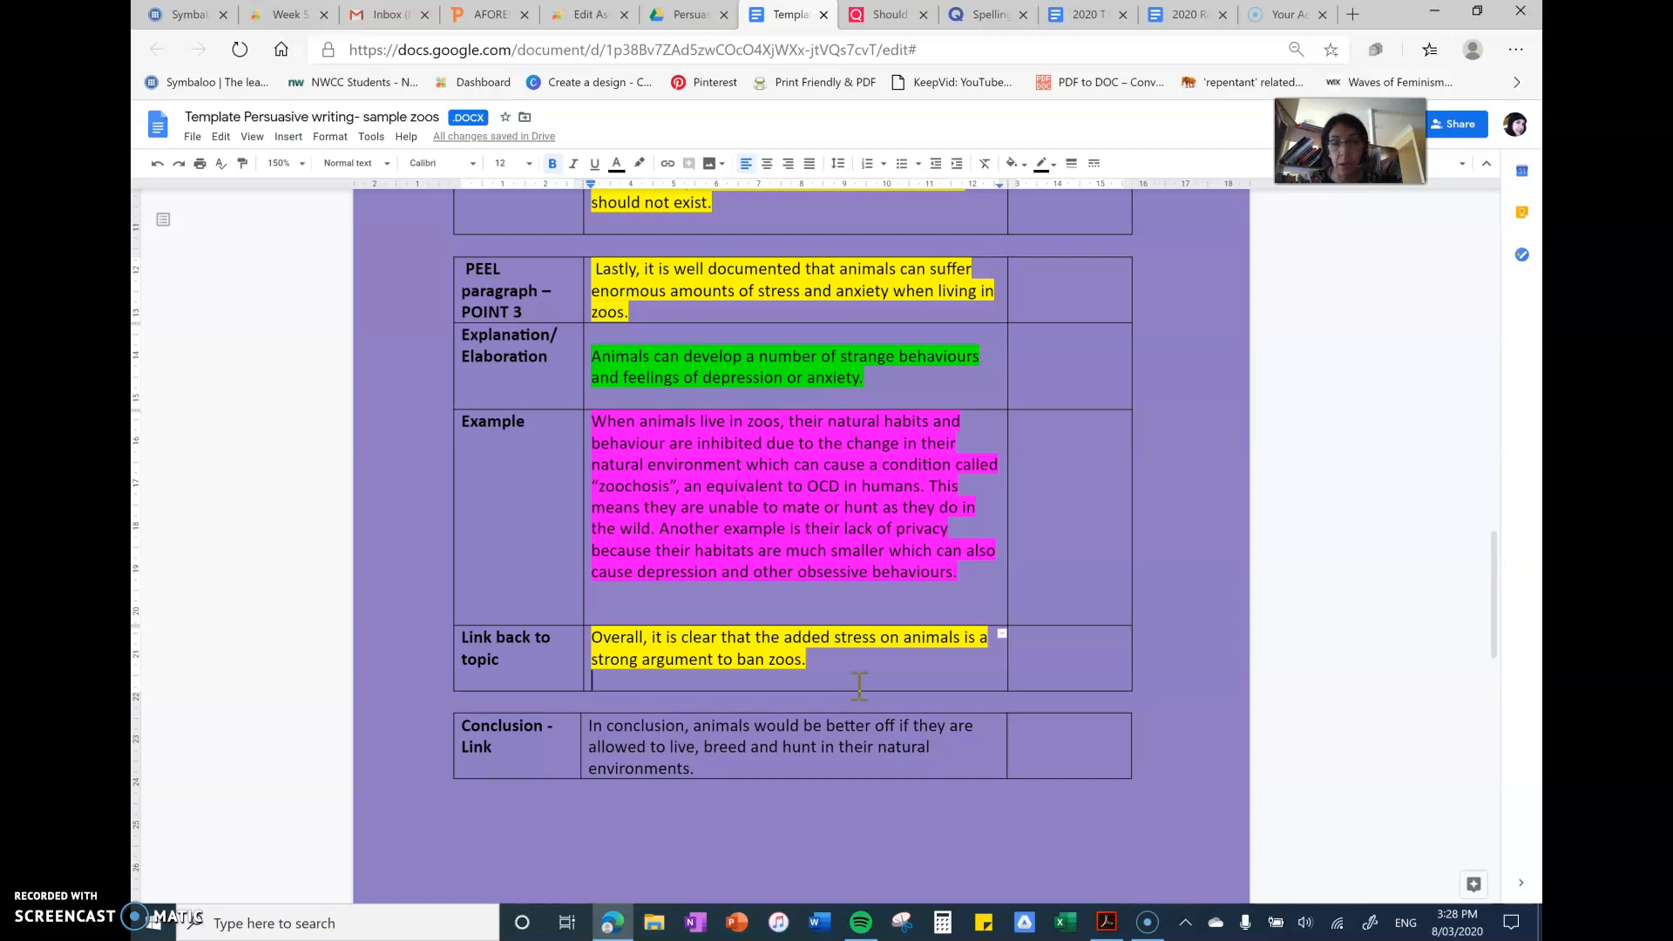
{"action": "scroll", "coordinate": [858, 681], "scroll_direction": "down", "scroll_amount": 5}
{"action": "scroll", "coordinate": [858, 682], "scroll_direction": "up", "scroll_amount": 5}
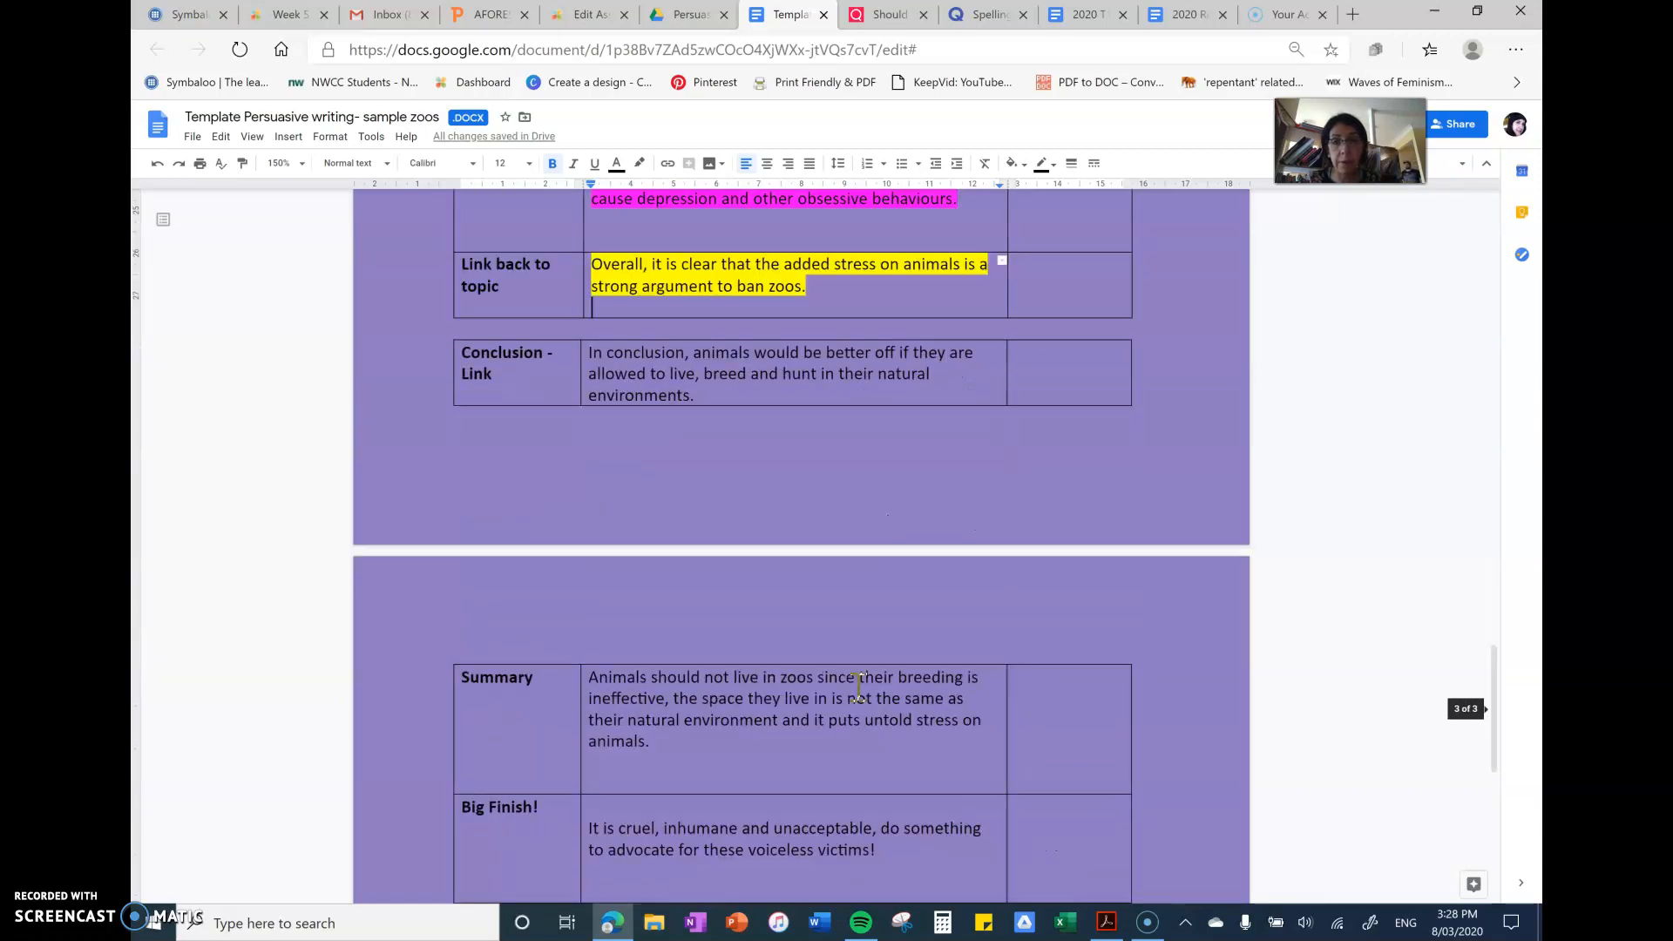
{"action": "scroll", "coordinate": [858, 681], "scroll_direction": "down", "scroll_amount": 5}
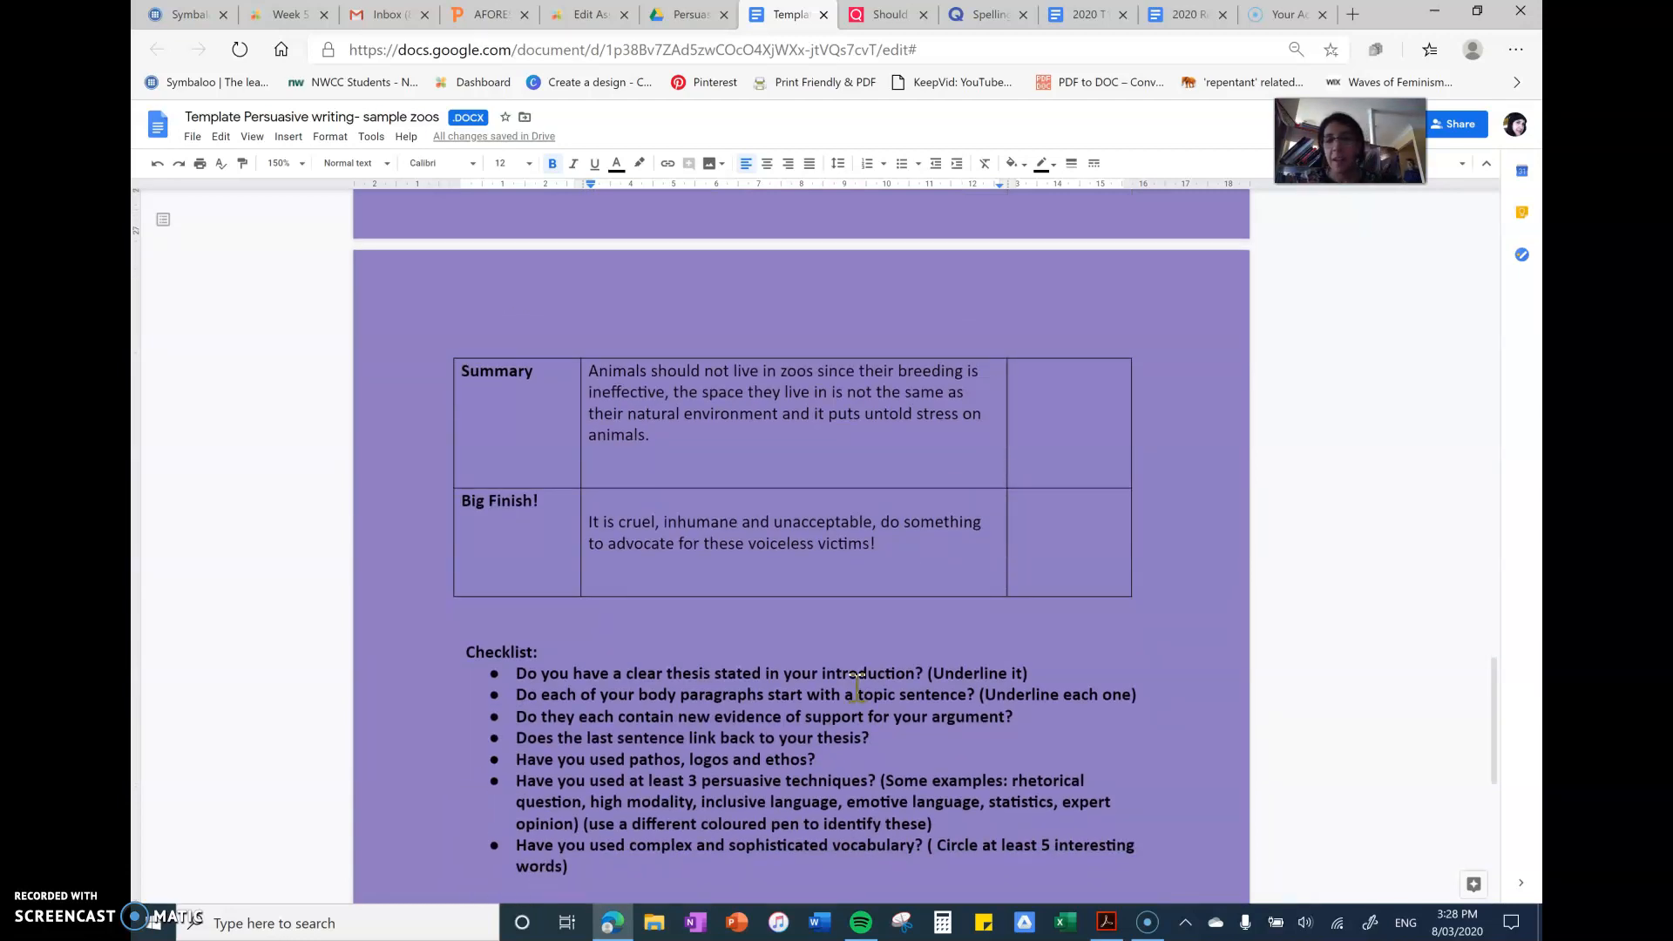
{"action": "scroll", "coordinate": [859, 682], "scroll_direction": "up", "scroll_amount": 5}
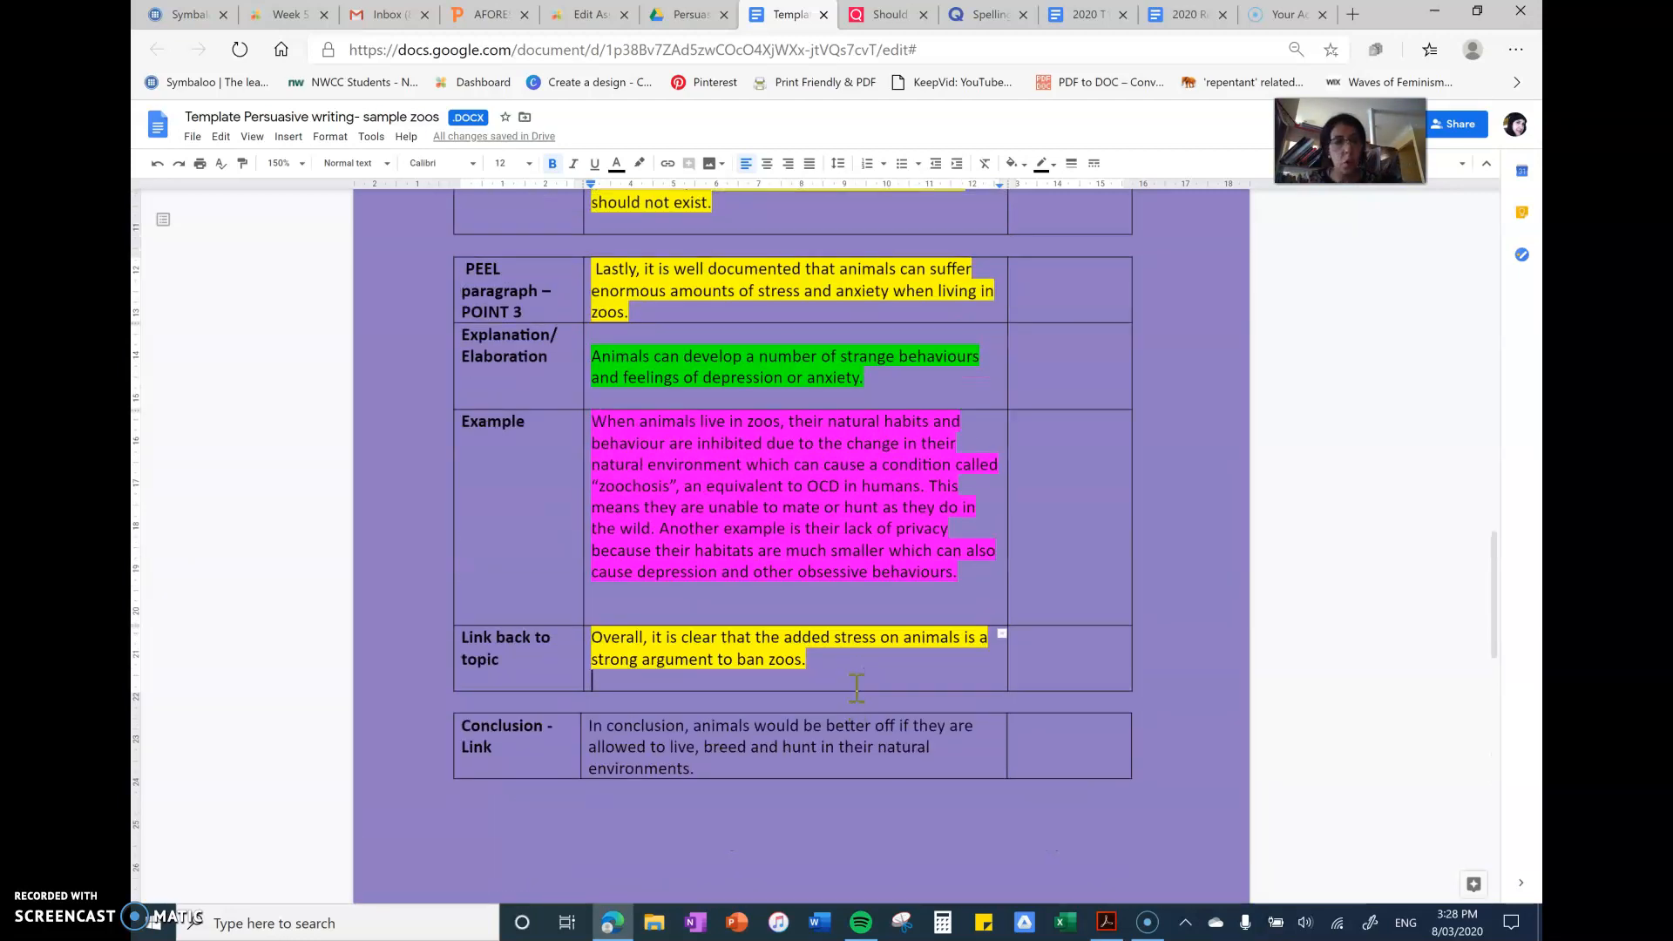
Highlight the Conclusion – Link sentence about animals' natural environments in yellow.
{"action": "left_click_drag", "start_coordinate": [708, 769], "coordinate": [595, 728]}
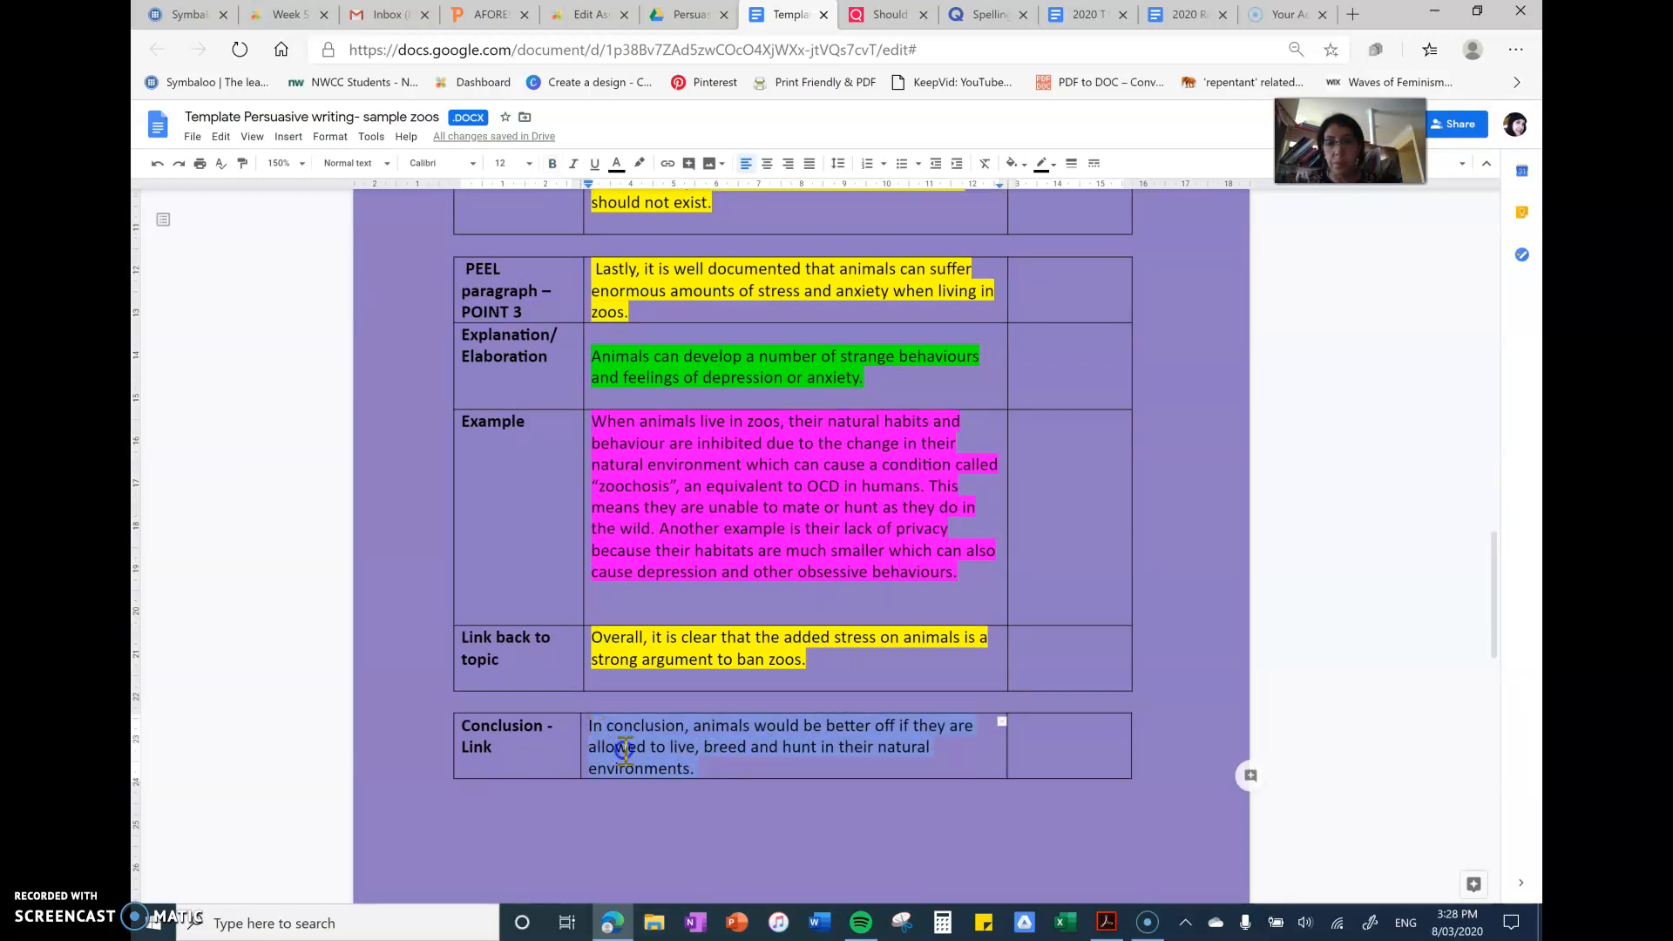
{"action": "left_click", "coordinate": [625, 750]}
{"action": "left_click_drag", "start_coordinate": [696, 769], "coordinate": [586, 729]}
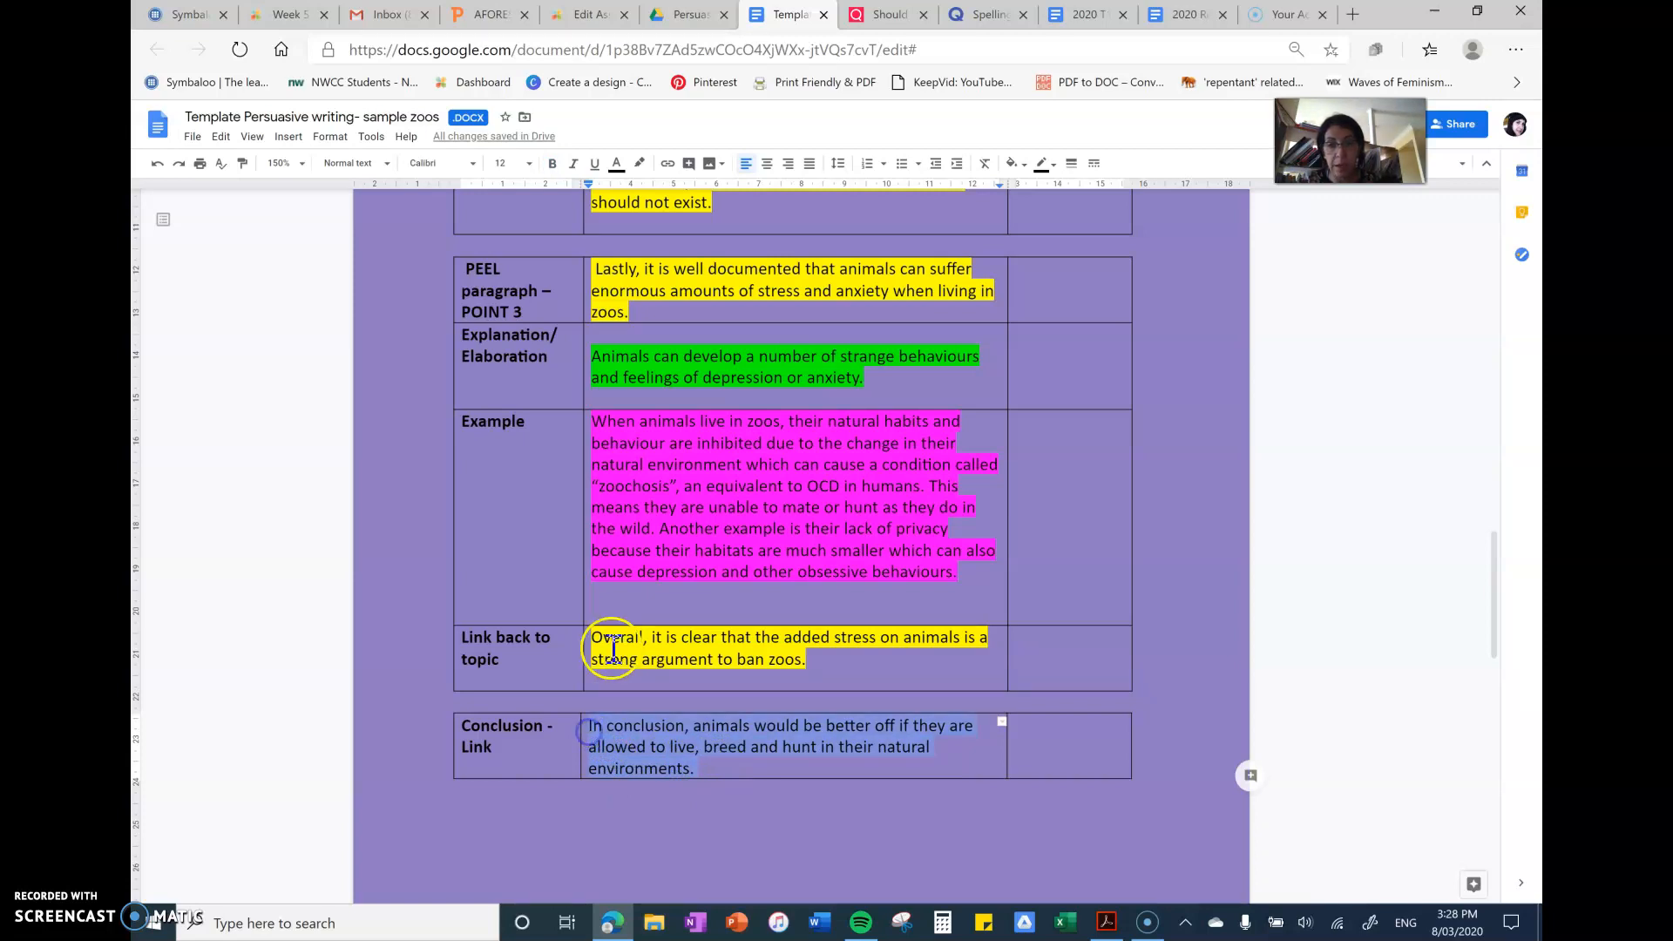
{"action": "left_click", "coordinate": [639, 163]}
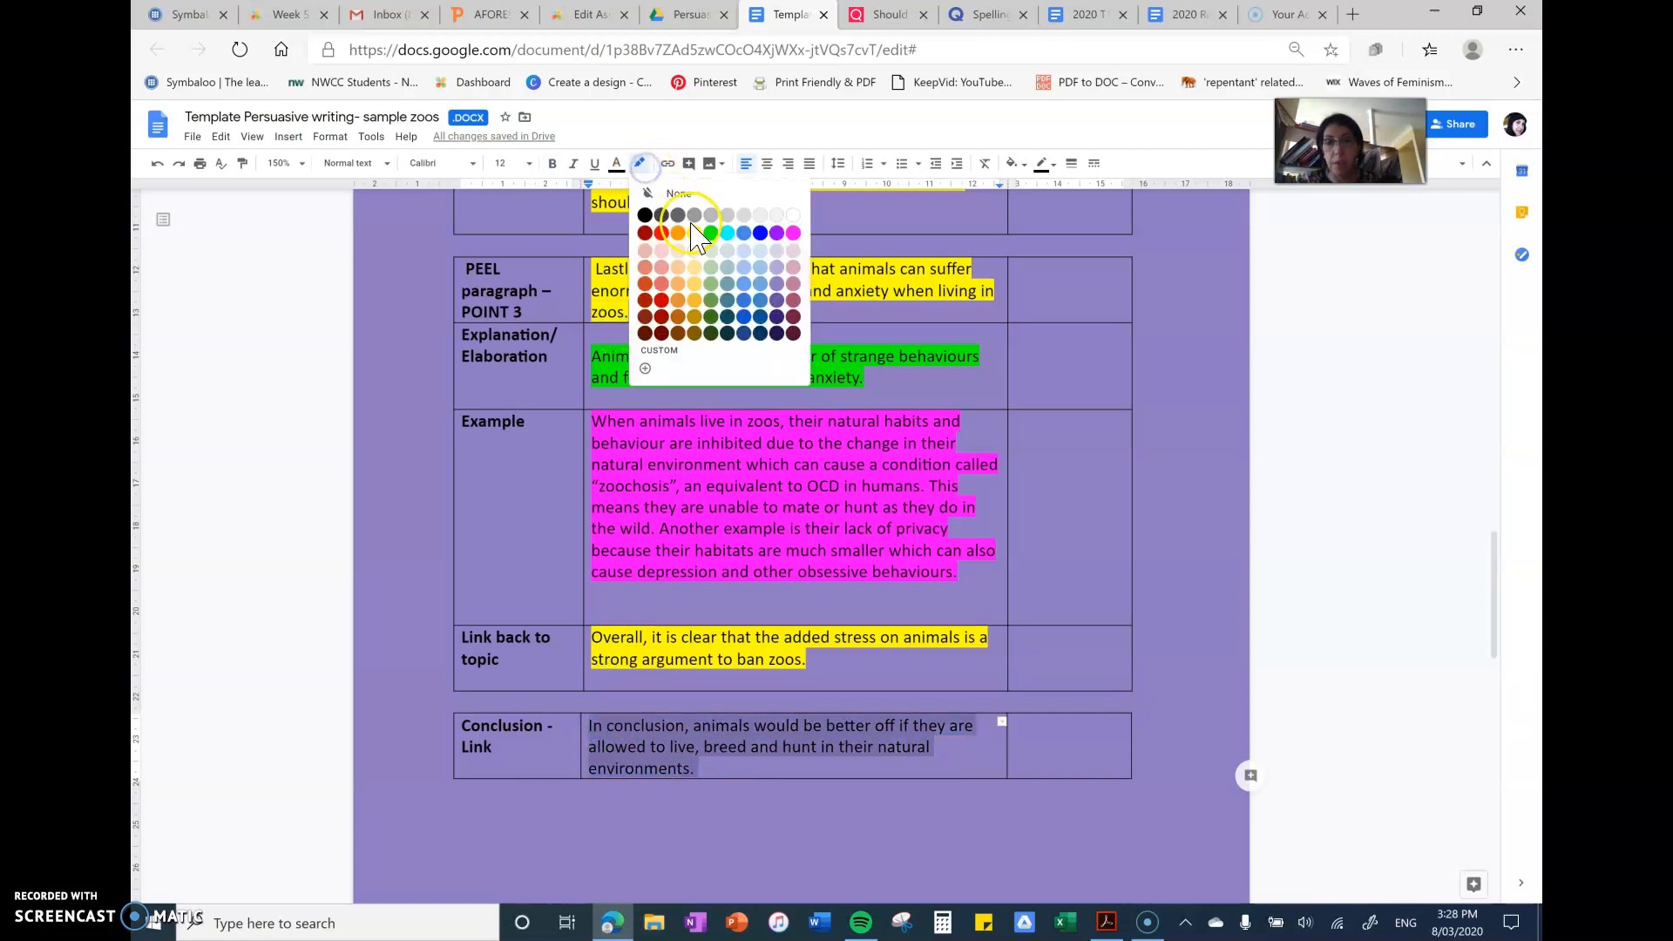
{"action": "left_click", "coordinate": [693, 233]}
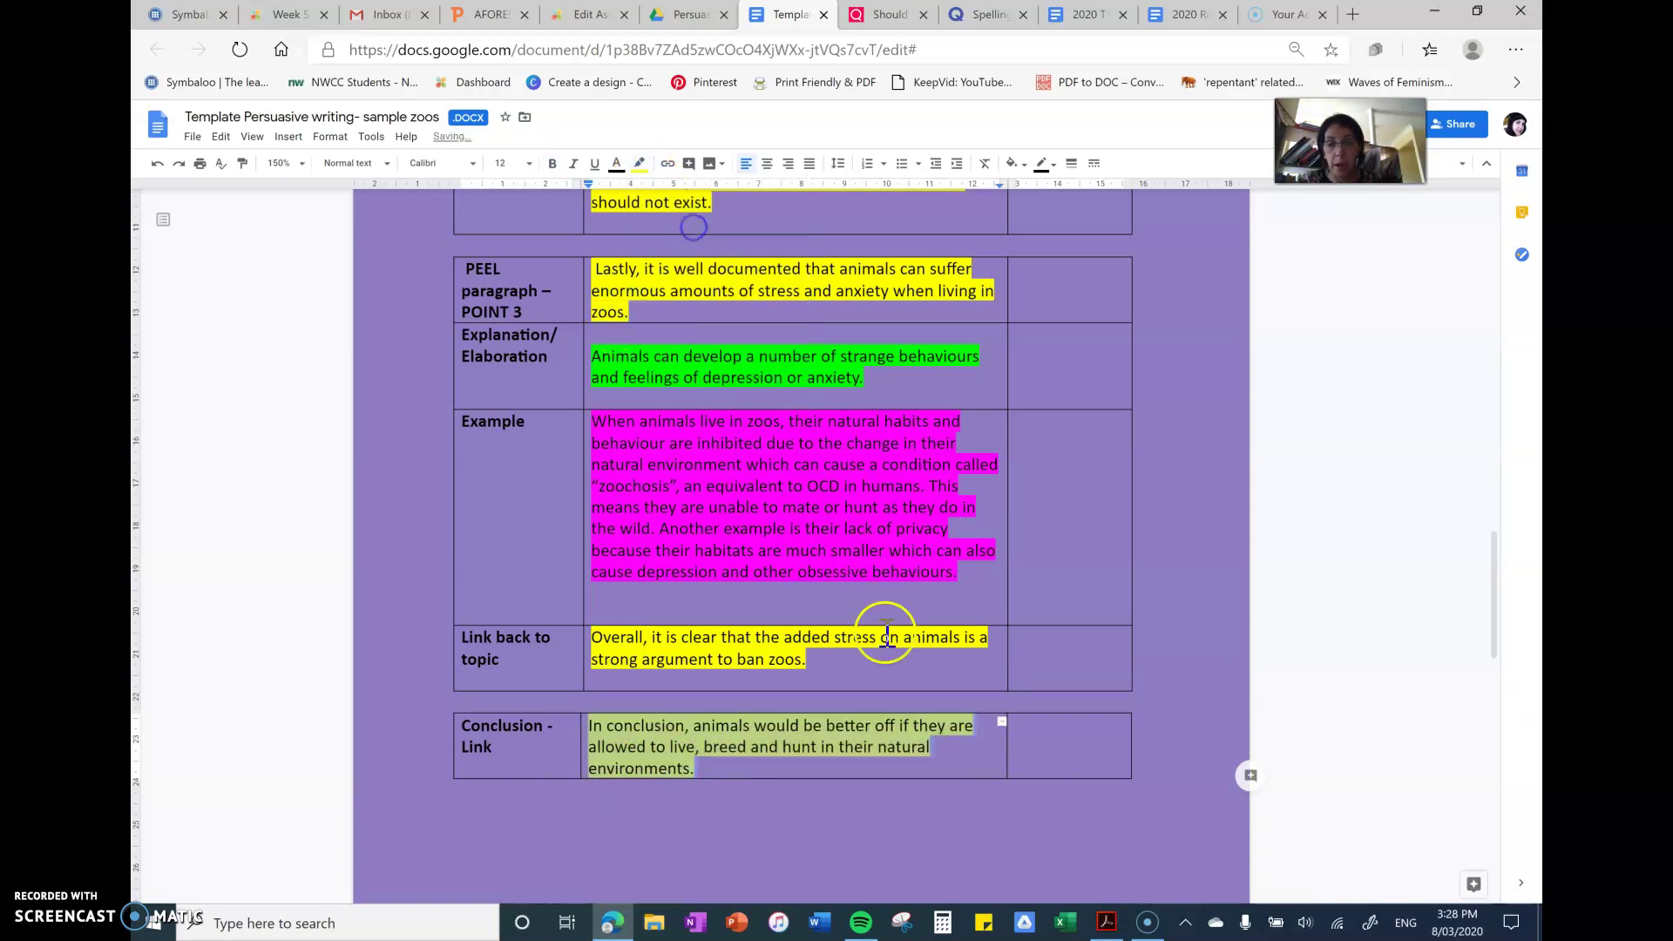
{"action": "left_click", "coordinate": [750, 786]}
{"action": "scroll", "coordinate": [784, 808], "scroll_direction": "down", "scroll_amount": 3}
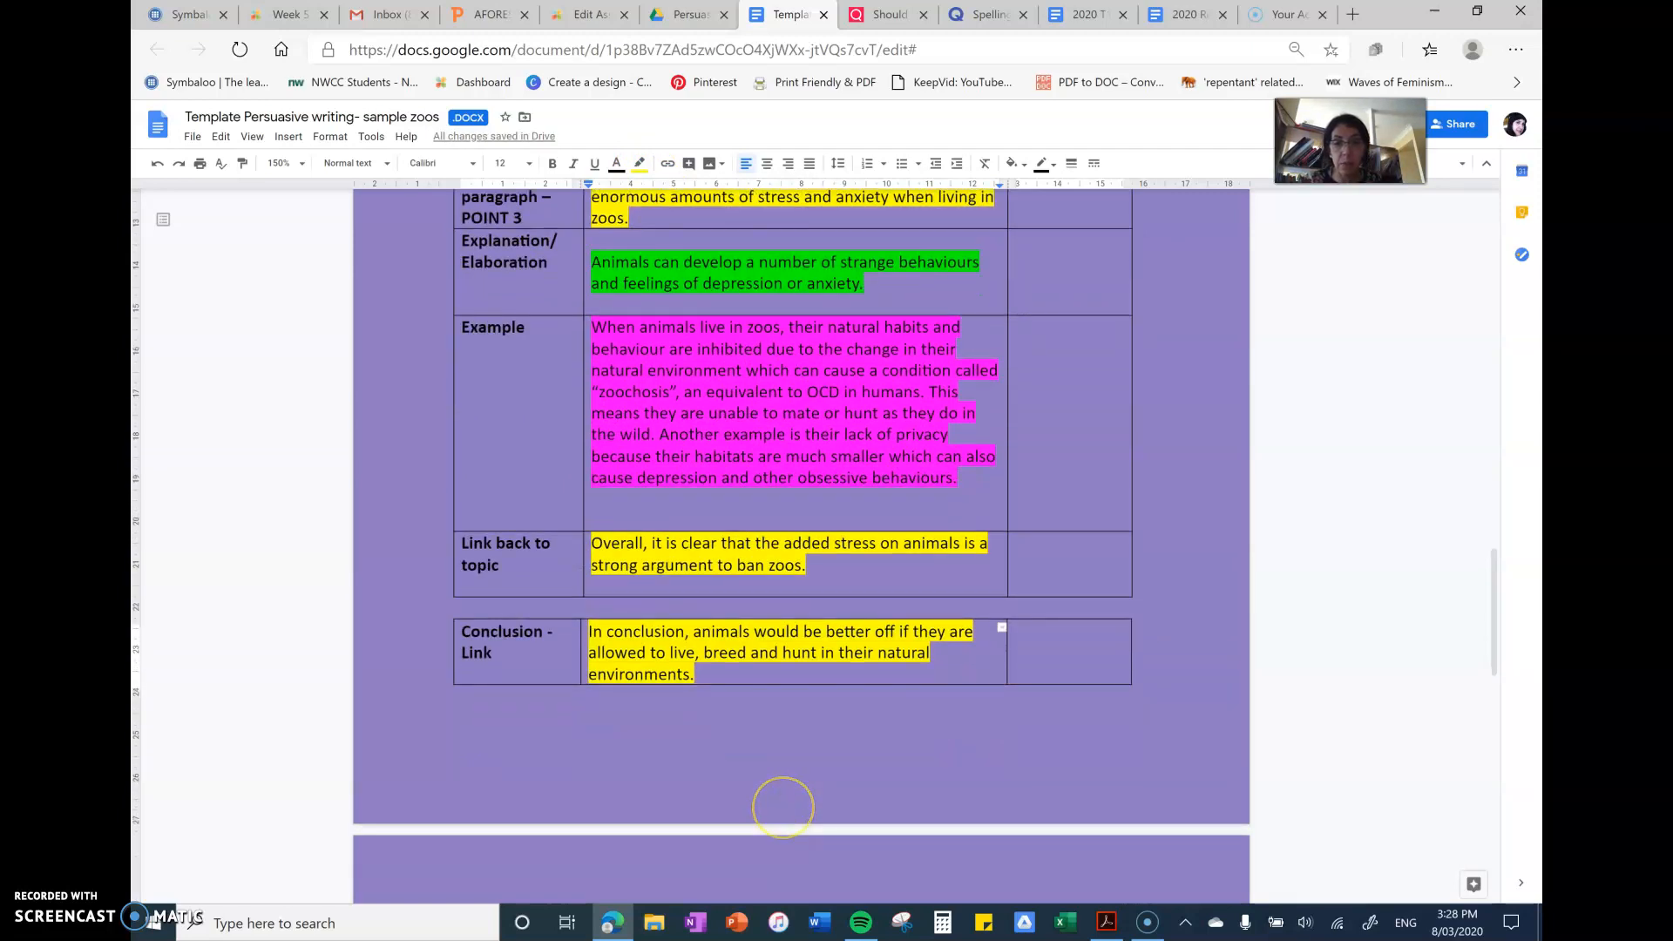
{"action": "scroll", "coordinate": [783, 807], "scroll_direction": "down", "scroll_amount": 2}
{"action": "scroll", "coordinate": [784, 807], "scroll_direction": "down", "scroll_amount": 3}
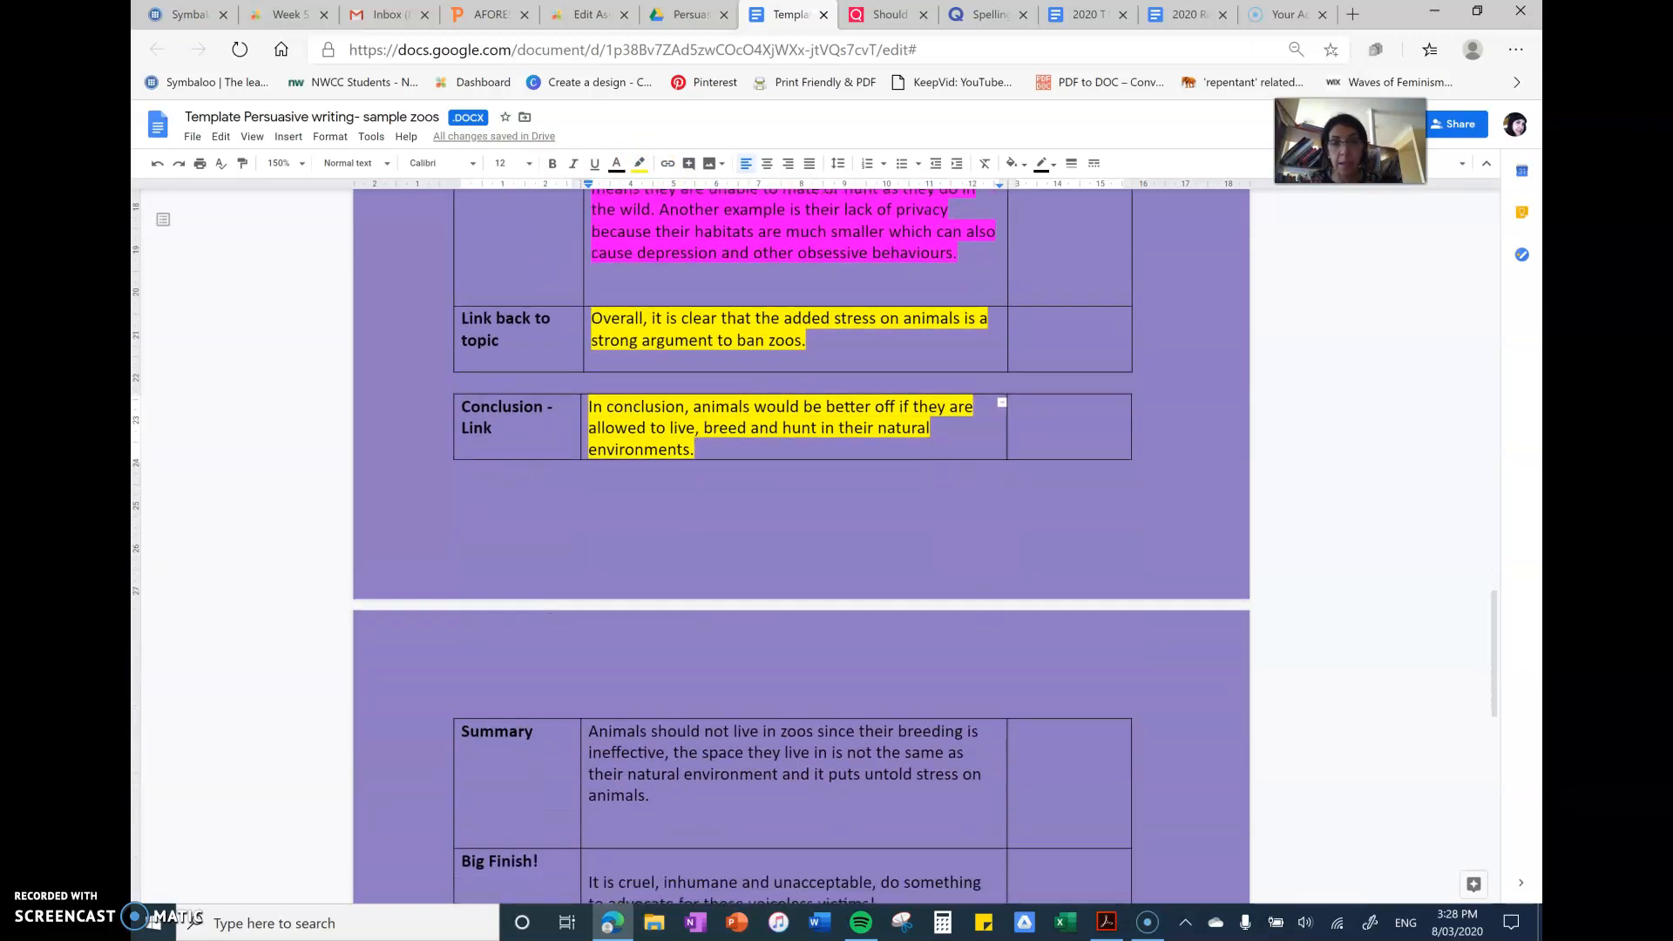
{"action": "scroll", "coordinate": [783, 809], "scroll_direction": "down", "scroll_amount": 2}
{"action": "scroll", "coordinate": [783, 808], "scroll_direction": "down", "scroll_amount": 1}
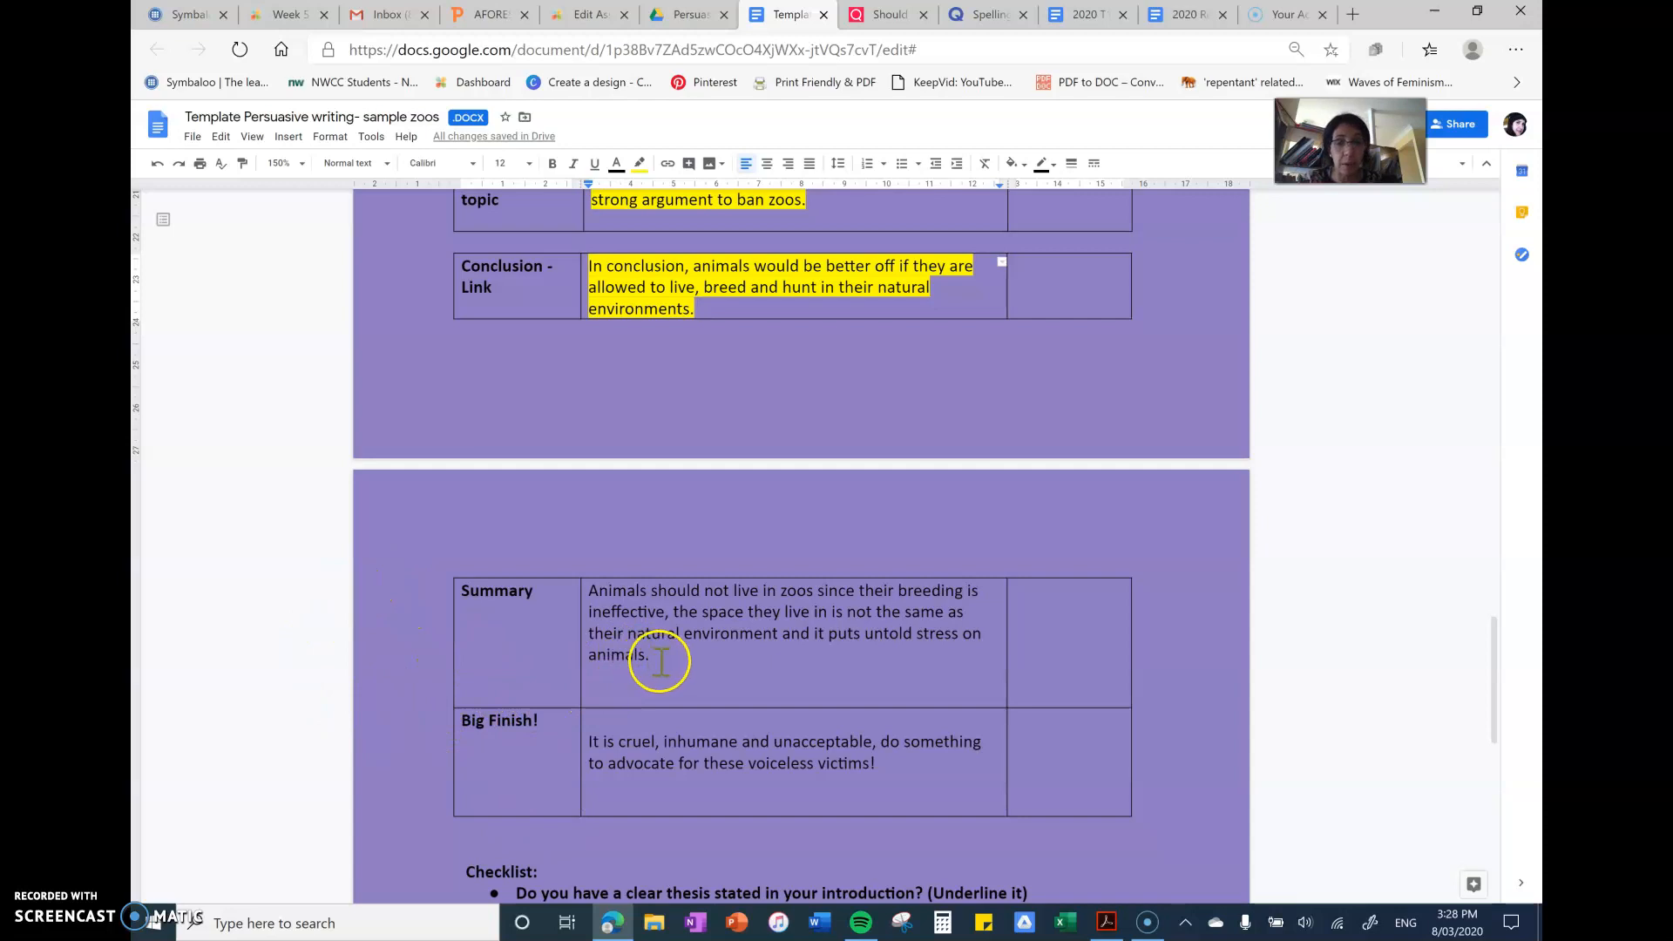
Highlight the Summary sentence on why animals should not live in zoos in cyan.
{"action": "left_click_drag", "start_coordinate": [648, 655], "coordinate": [591, 586]}
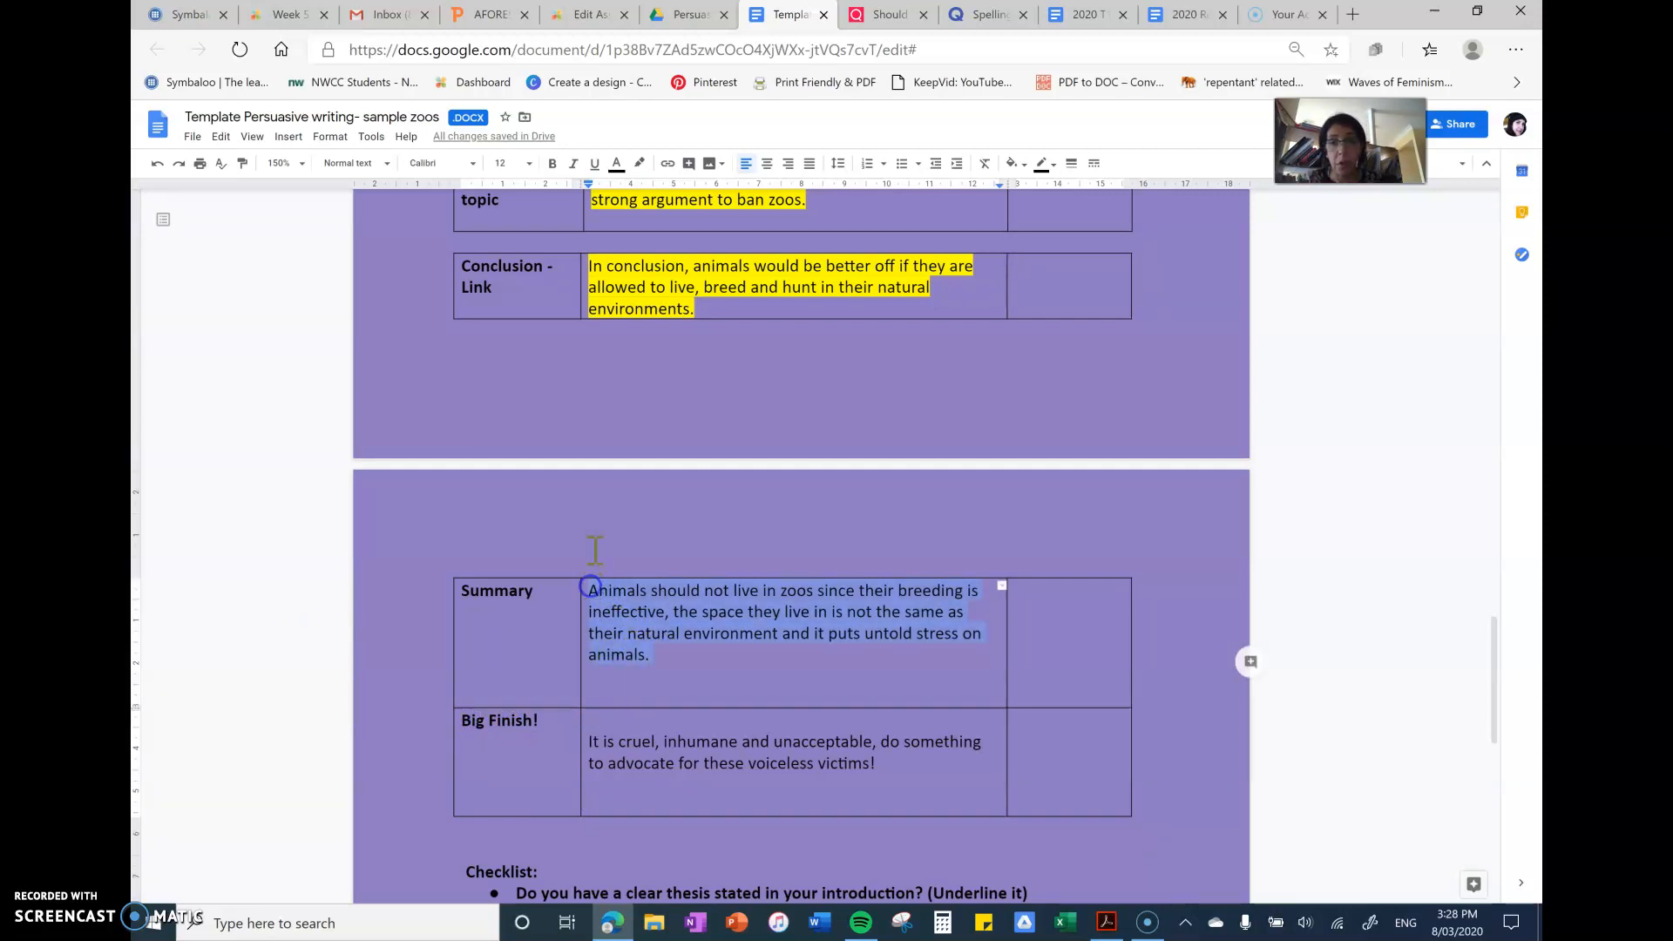
{"action": "left_click", "coordinate": [638, 162]}
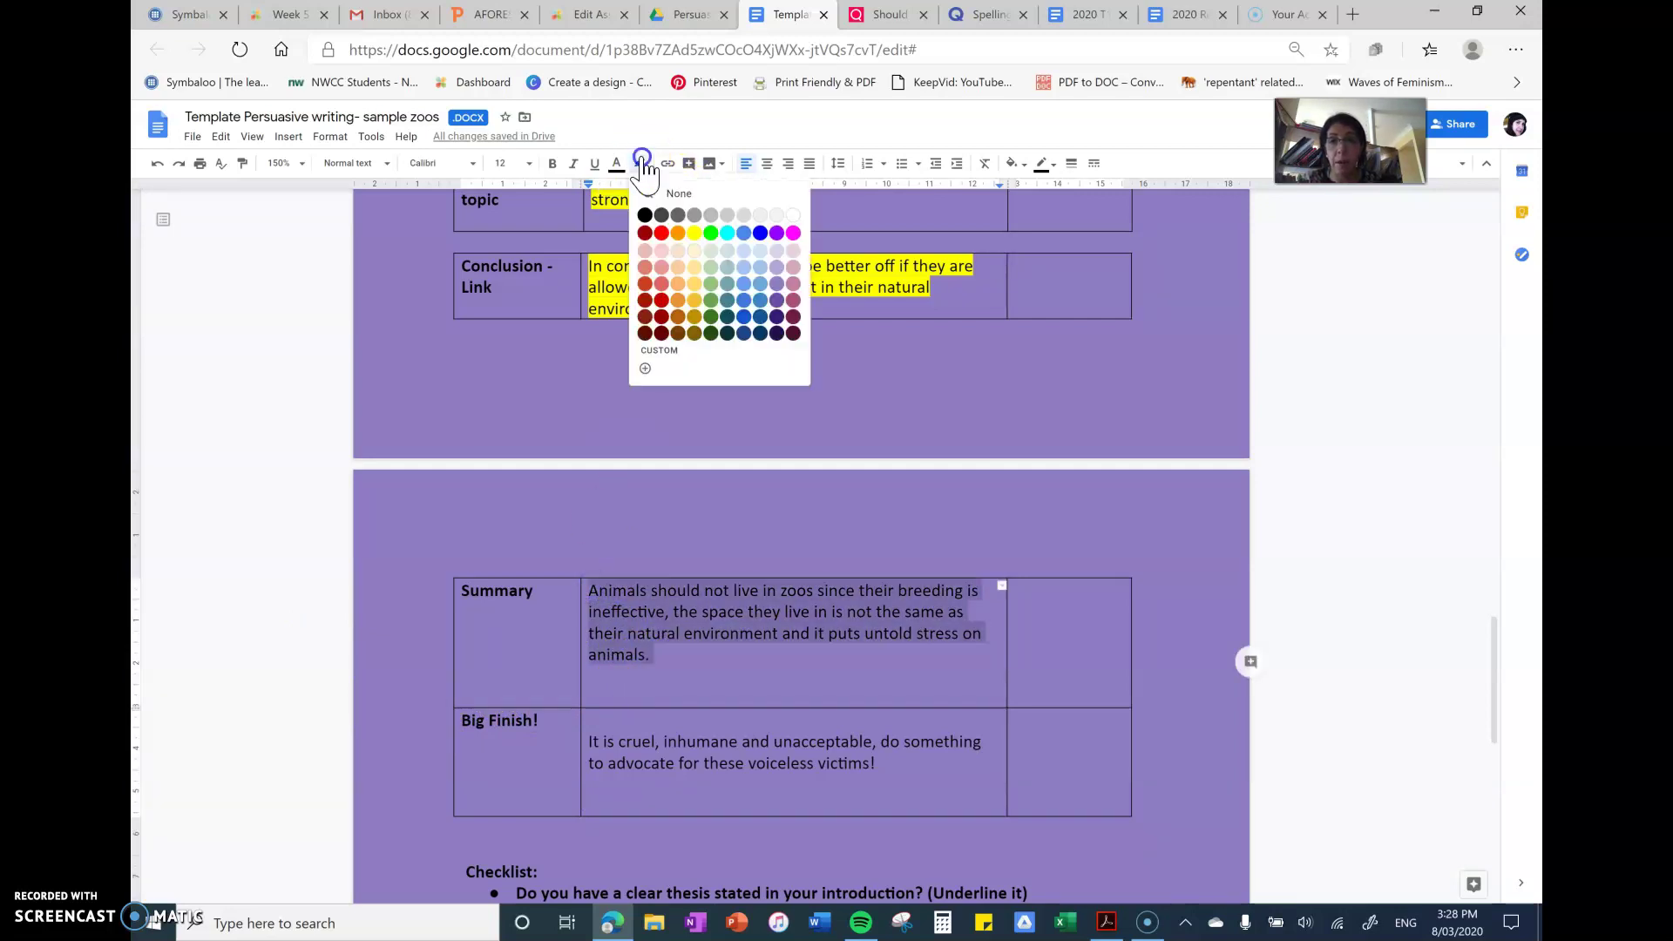
{"action": "left_click", "coordinate": [727, 234]}
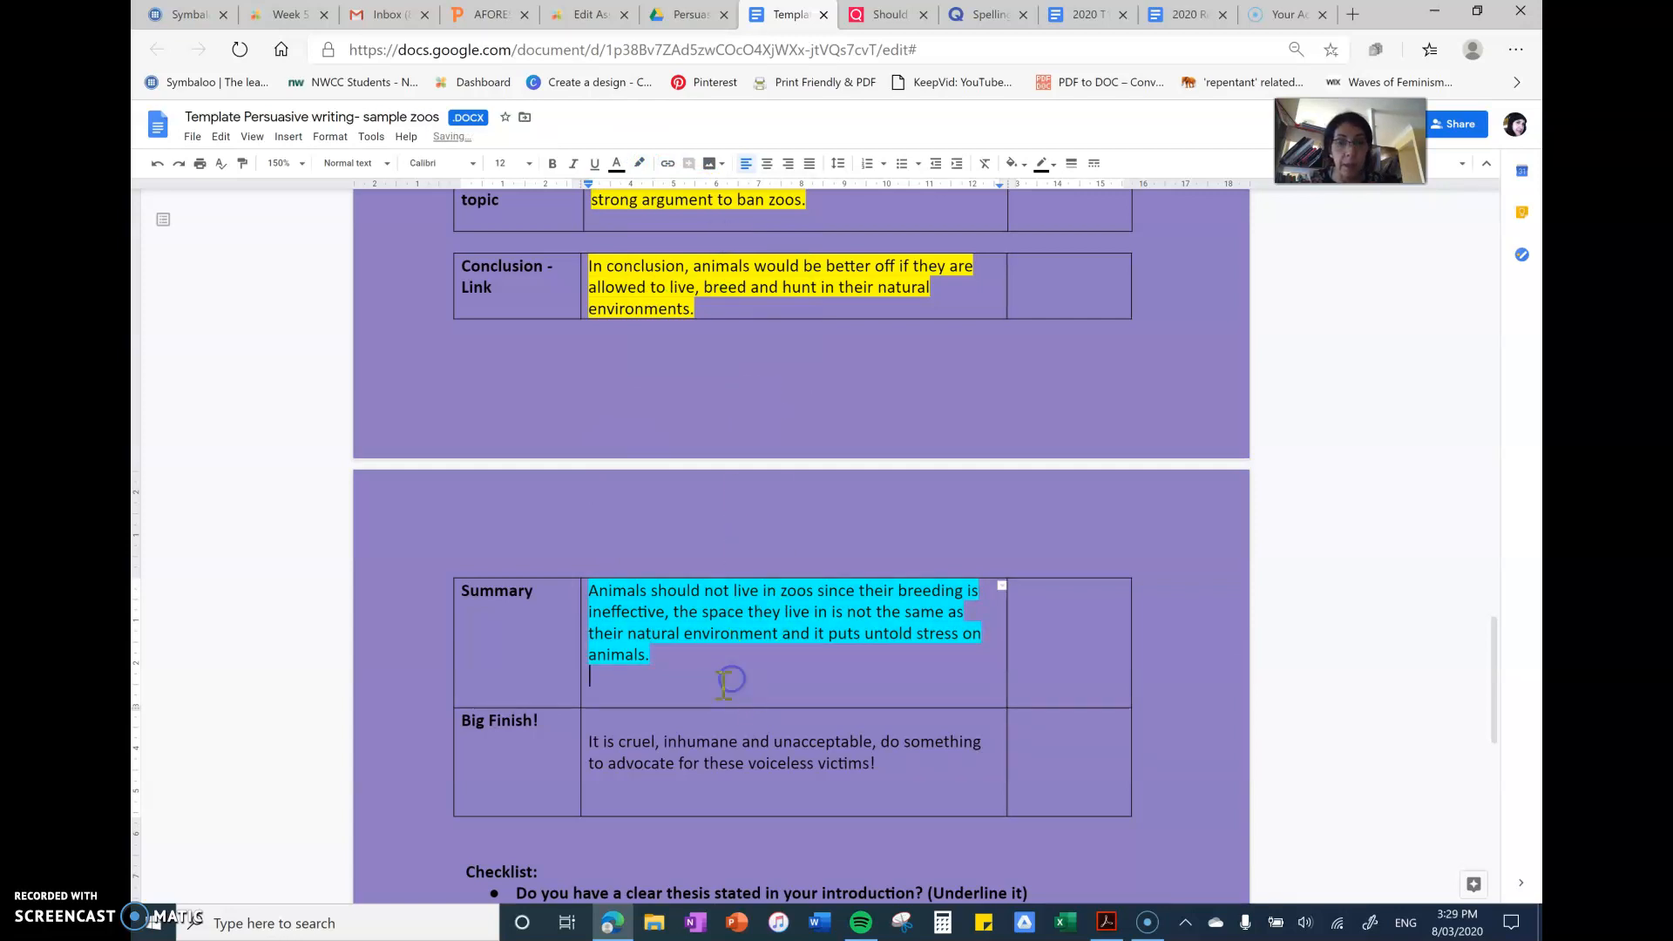
{"action": "left_click", "coordinate": [716, 689]}
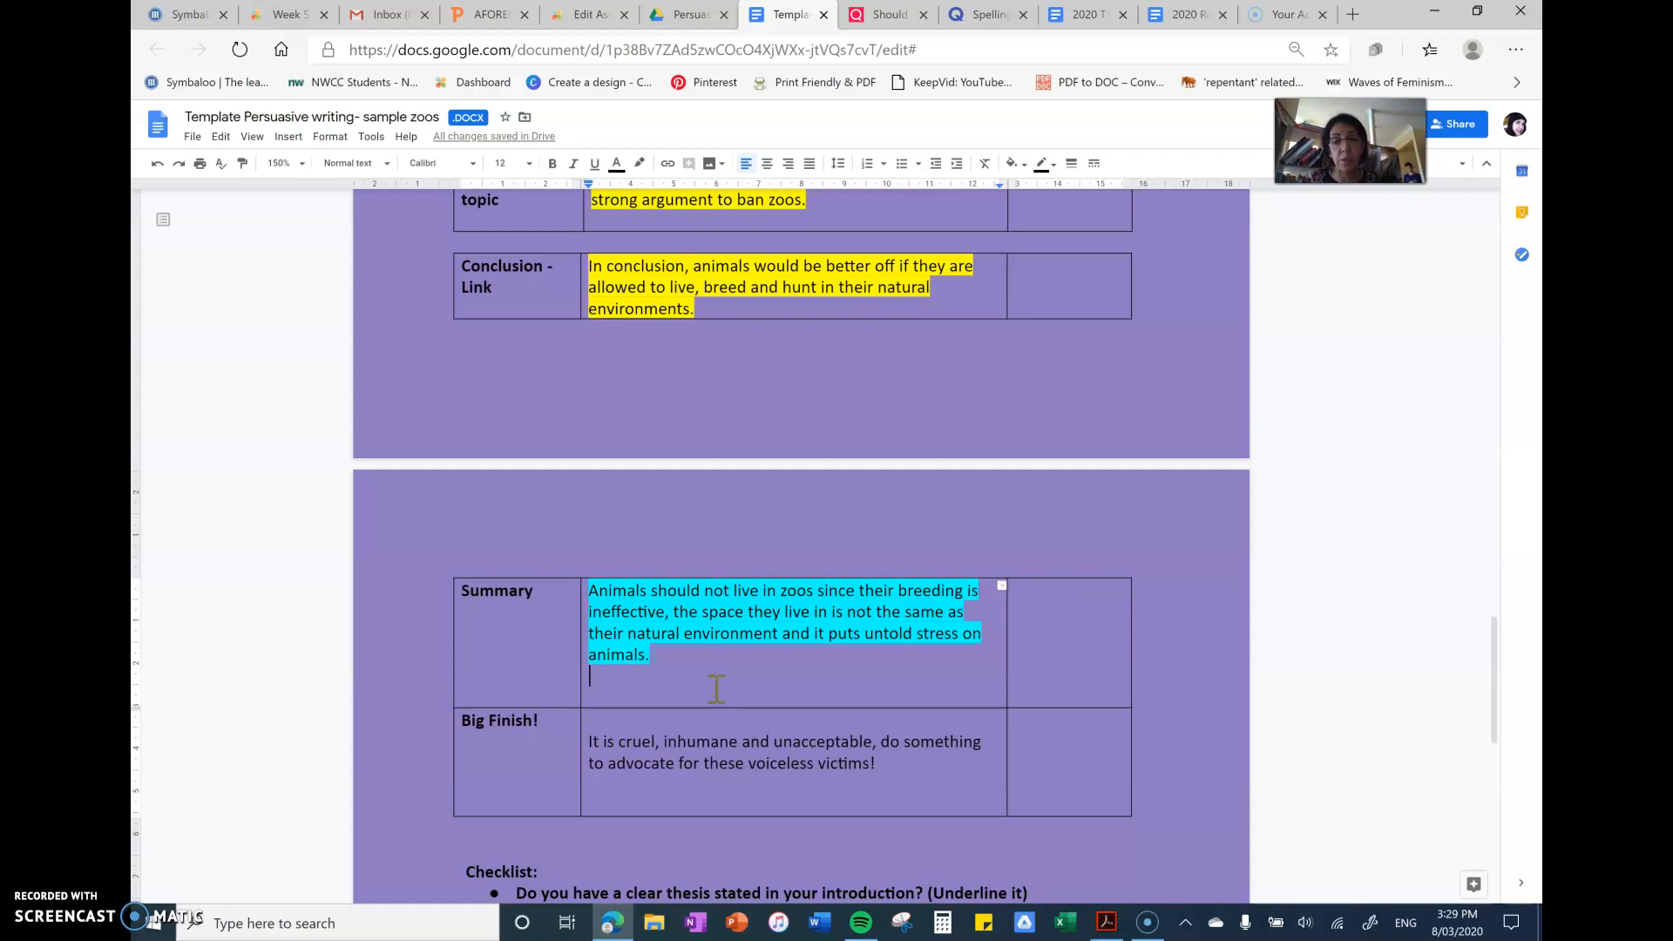
{"action": "scroll", "coordinate": [717, 688], "scroll_direction": "down", "scroll_amount": 2}
{"action": "scroll", "coordinate": [716, 688], "scroll_direction": "down", "scroll_amount": 2}
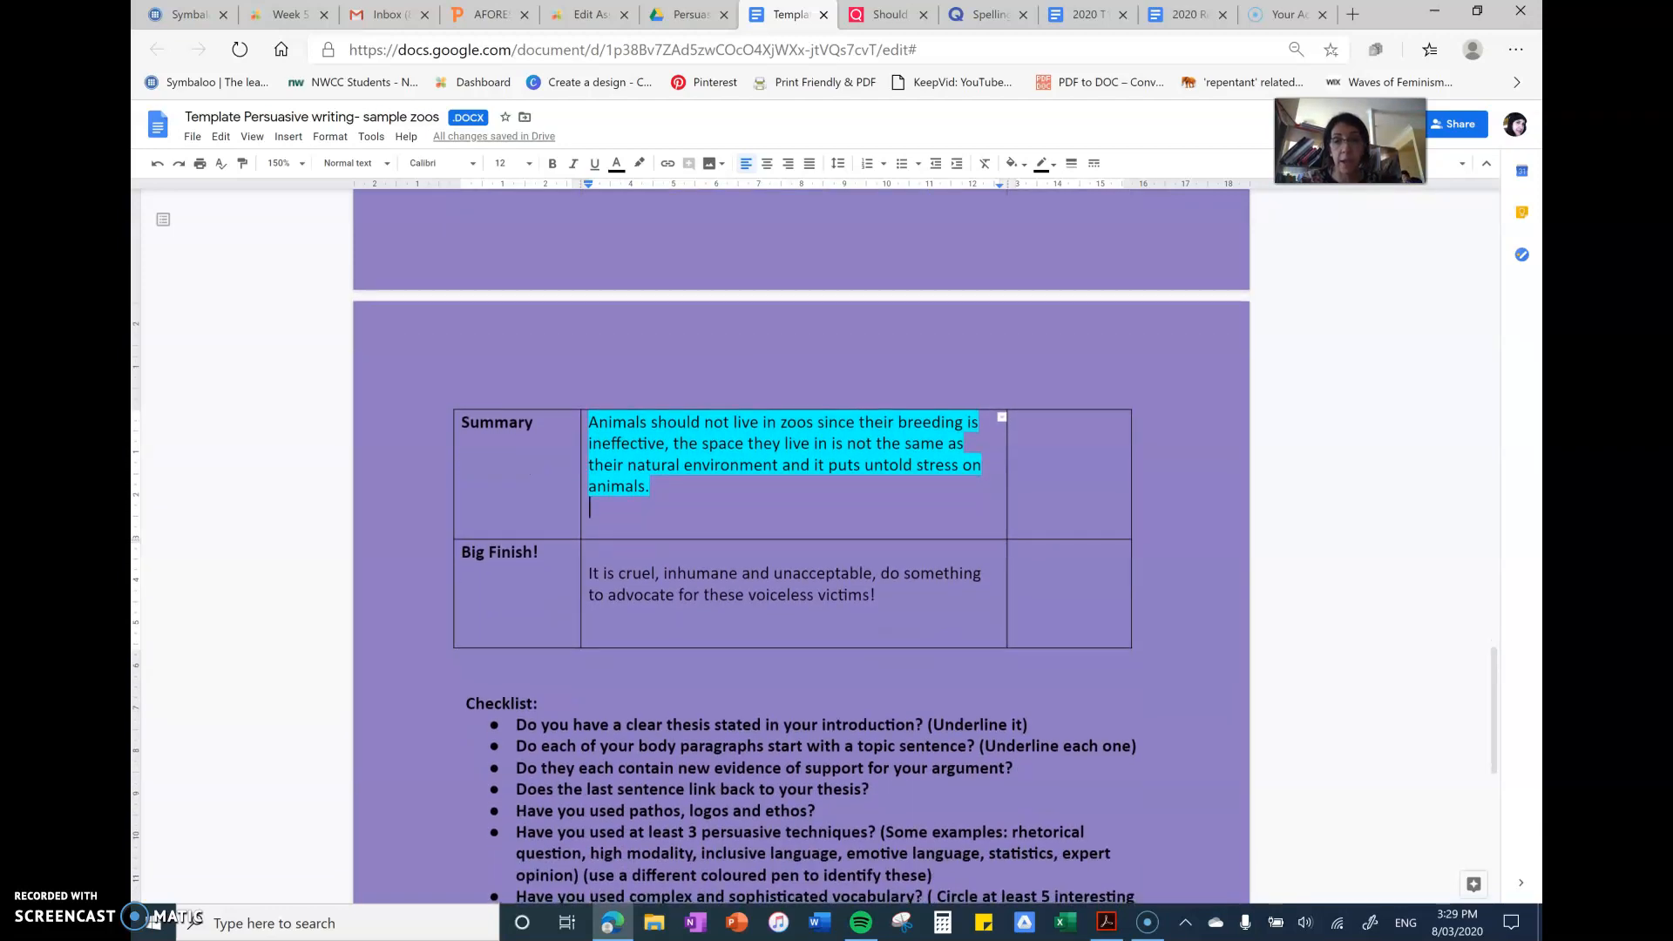
Highlight the Big Finish 'voiceless victims' sentence in magenta.
{"action": "left_click", "coordinate": [811, 591]}
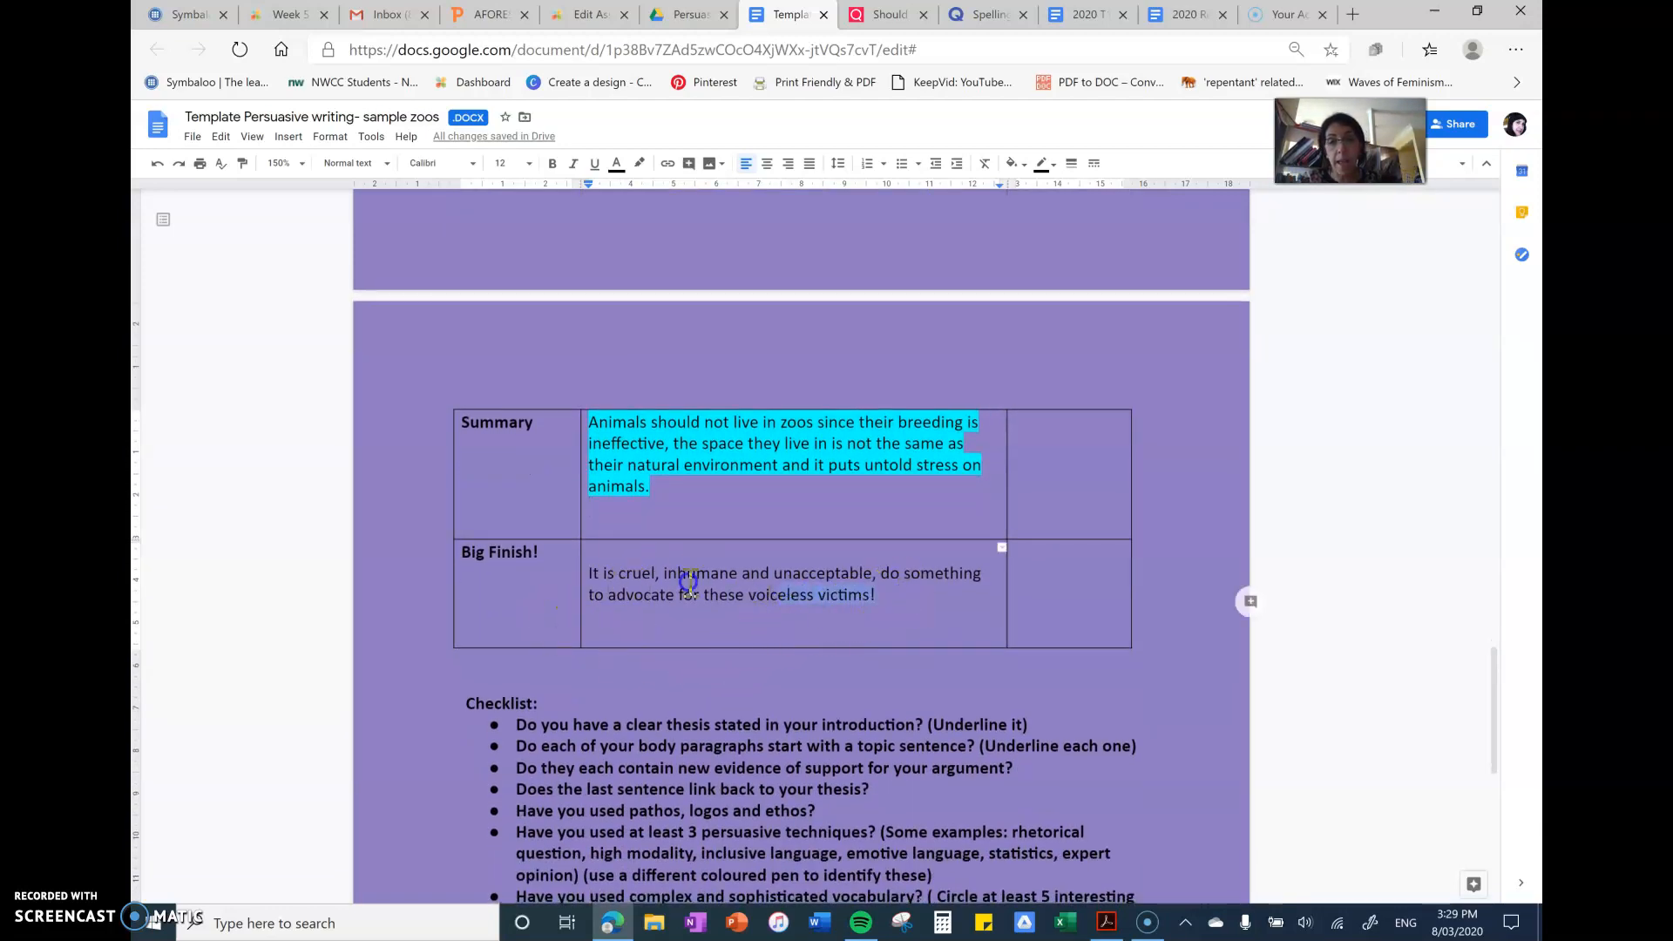
{"action": "left_click", "coordinate": [588, 573]}
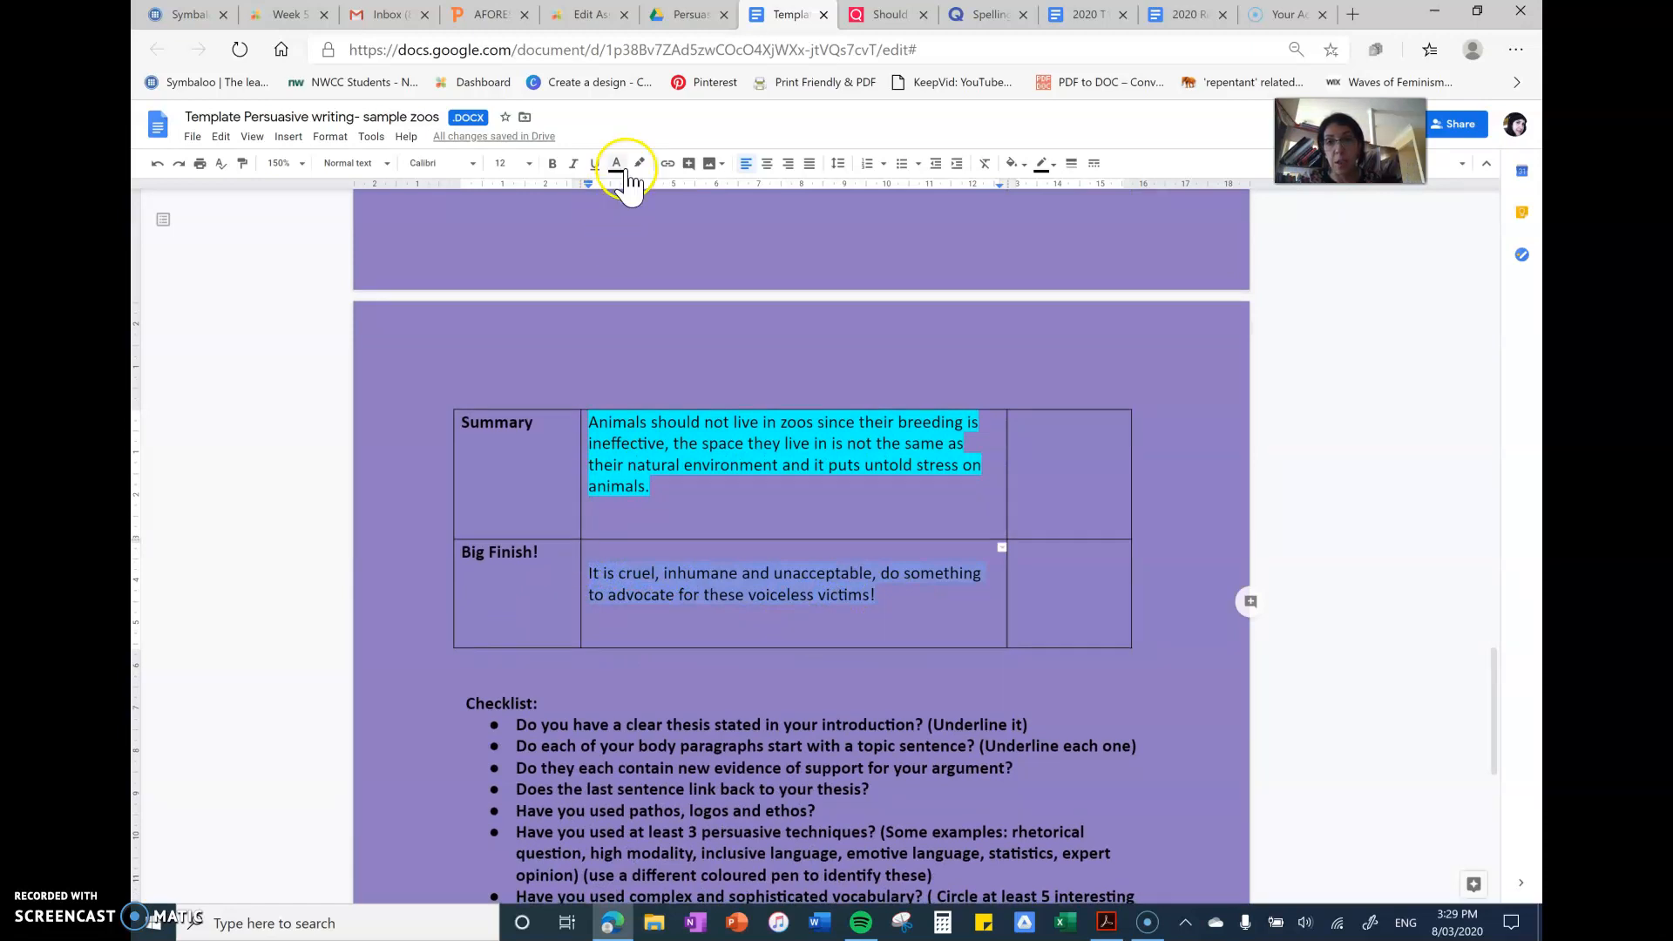
{"action": "left_click", "coordinate": [638, 162]}
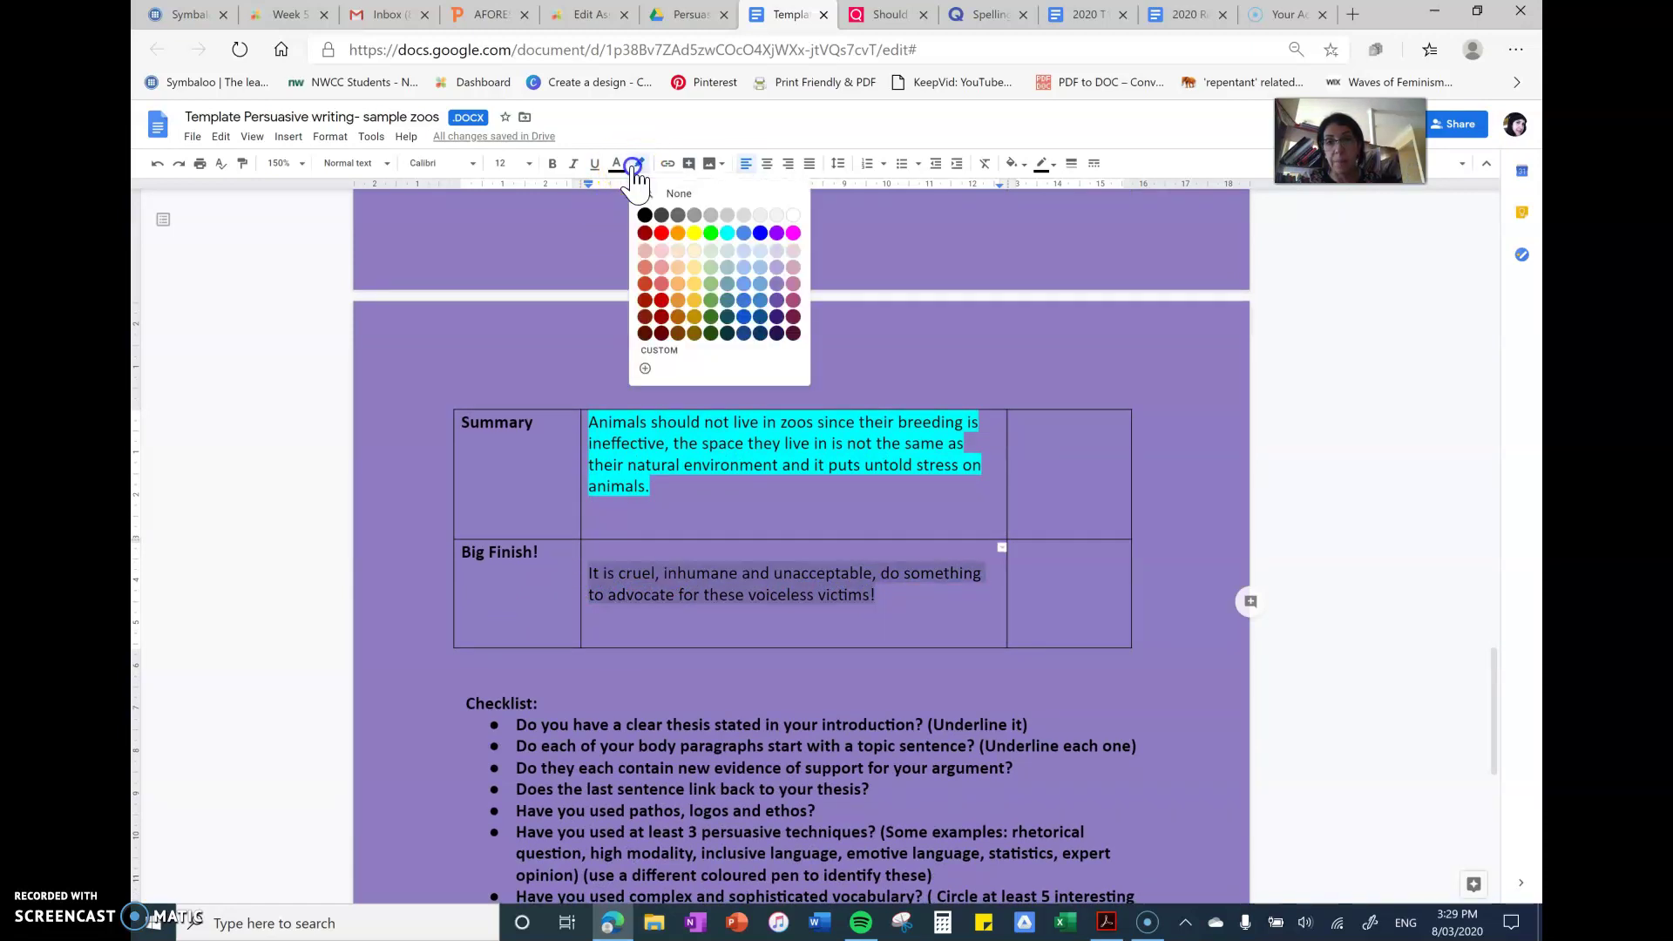
{"action": "left_click", "coordinate": [794, 232]}
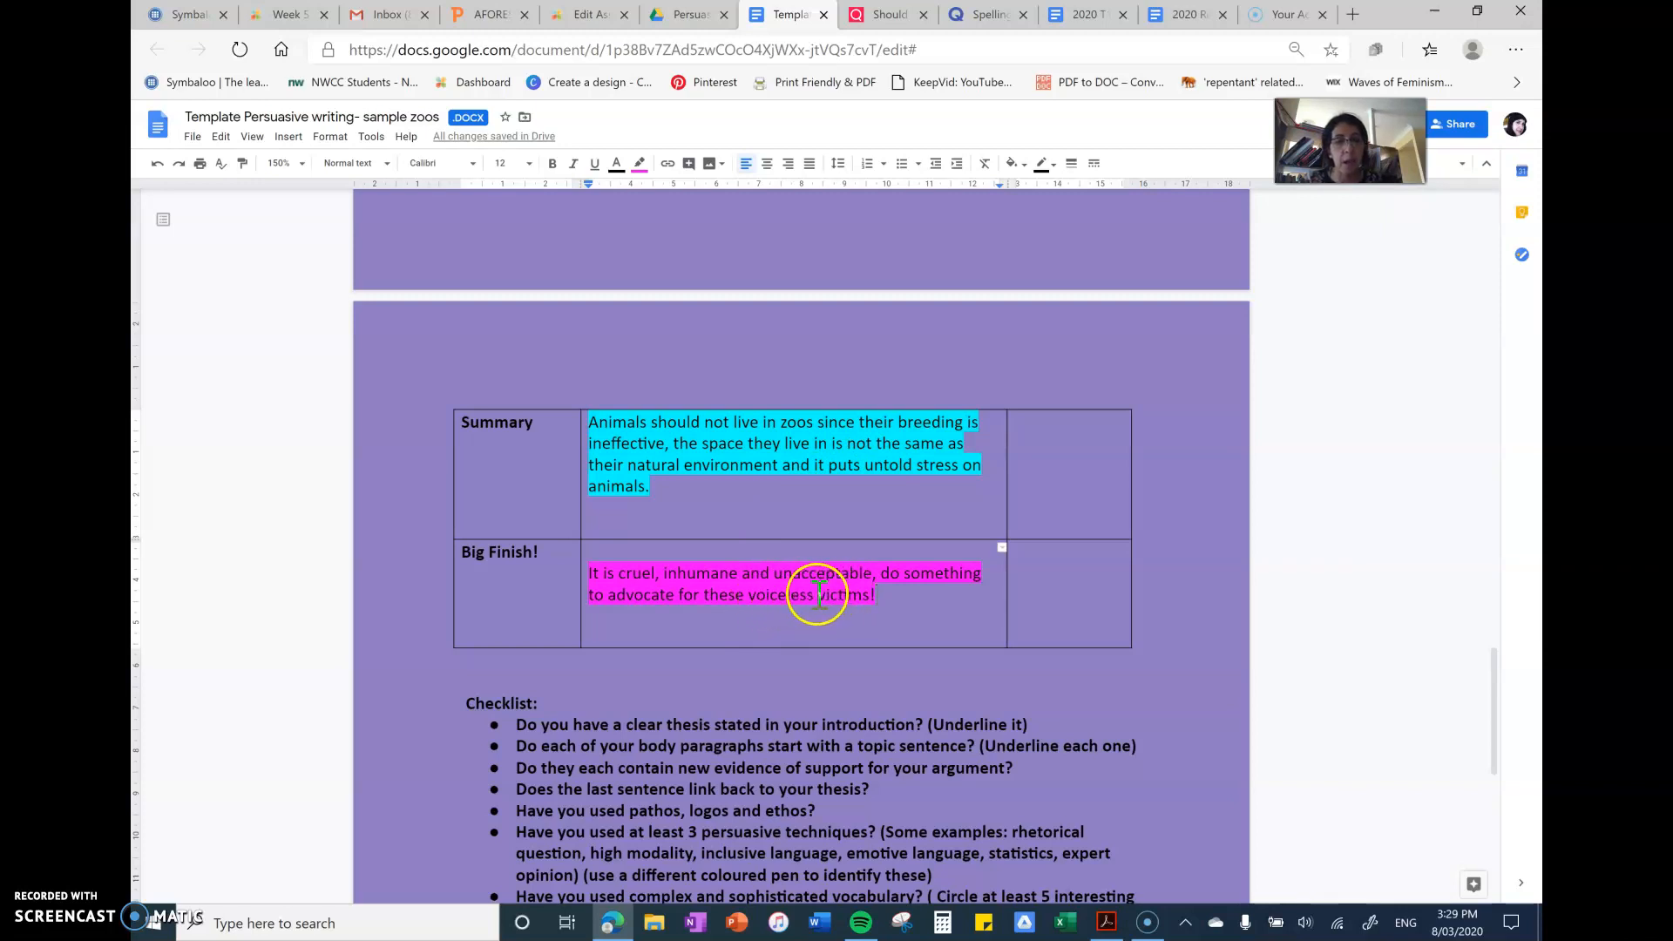
{"action": "scroll", "coordinate": [869, 653], "scroll_direction": "up", "scroll_amount": 5}
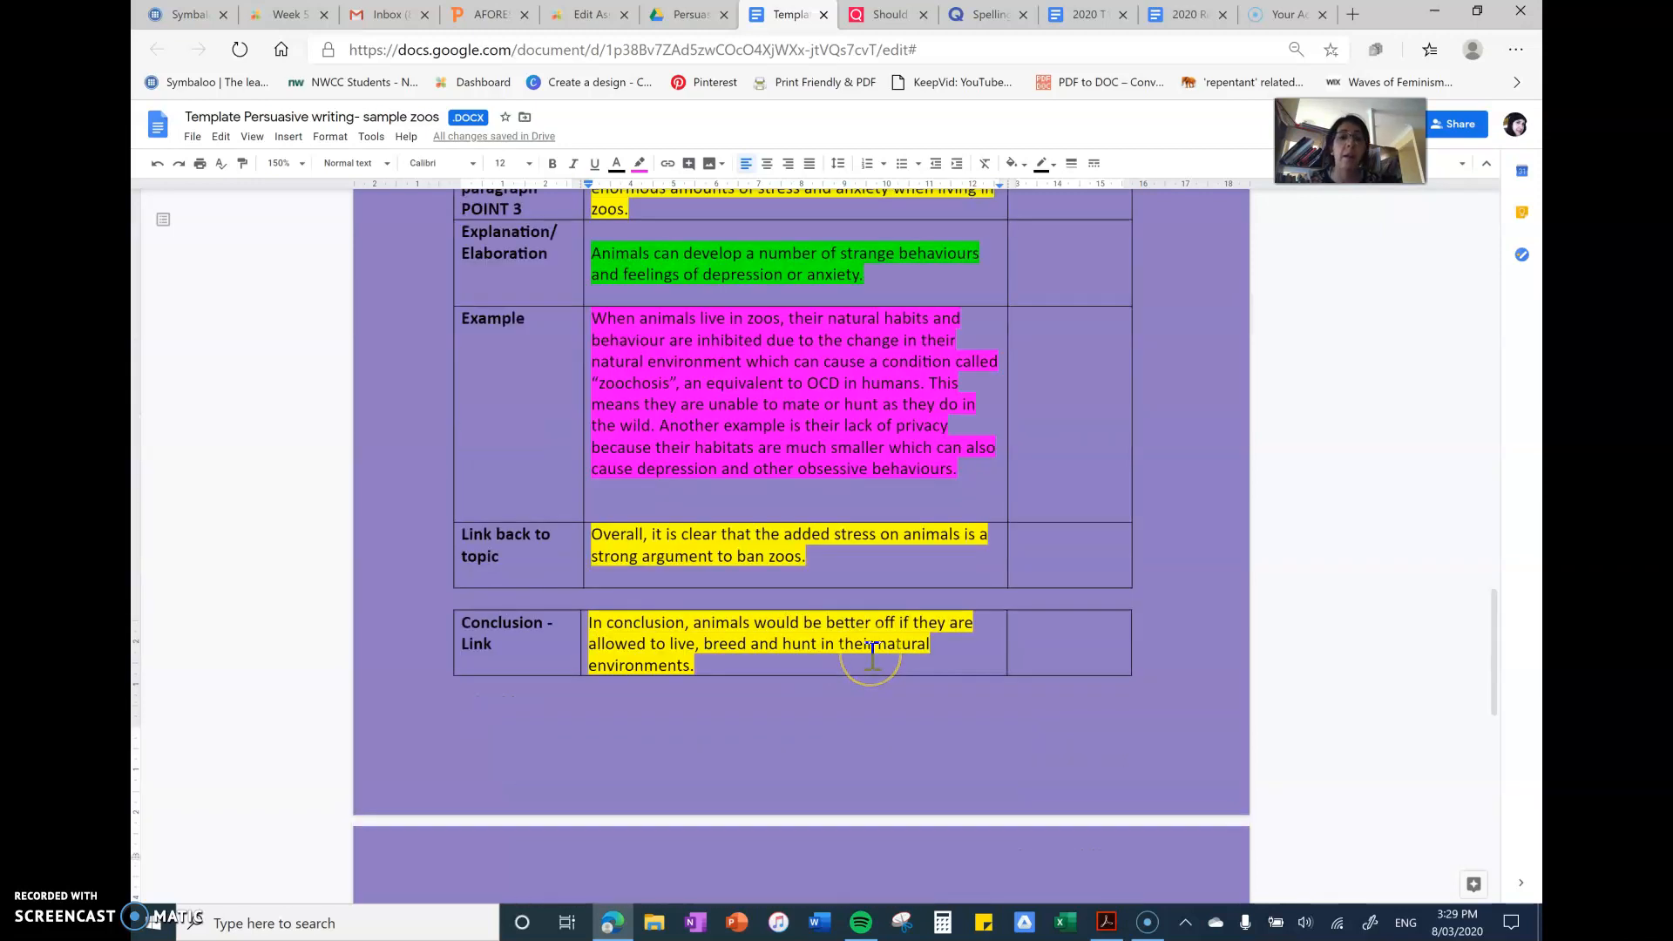
{"action": "scroll", "coordinate": [869, 653], "scroll_direction": "down", "scroll_amount": 5}
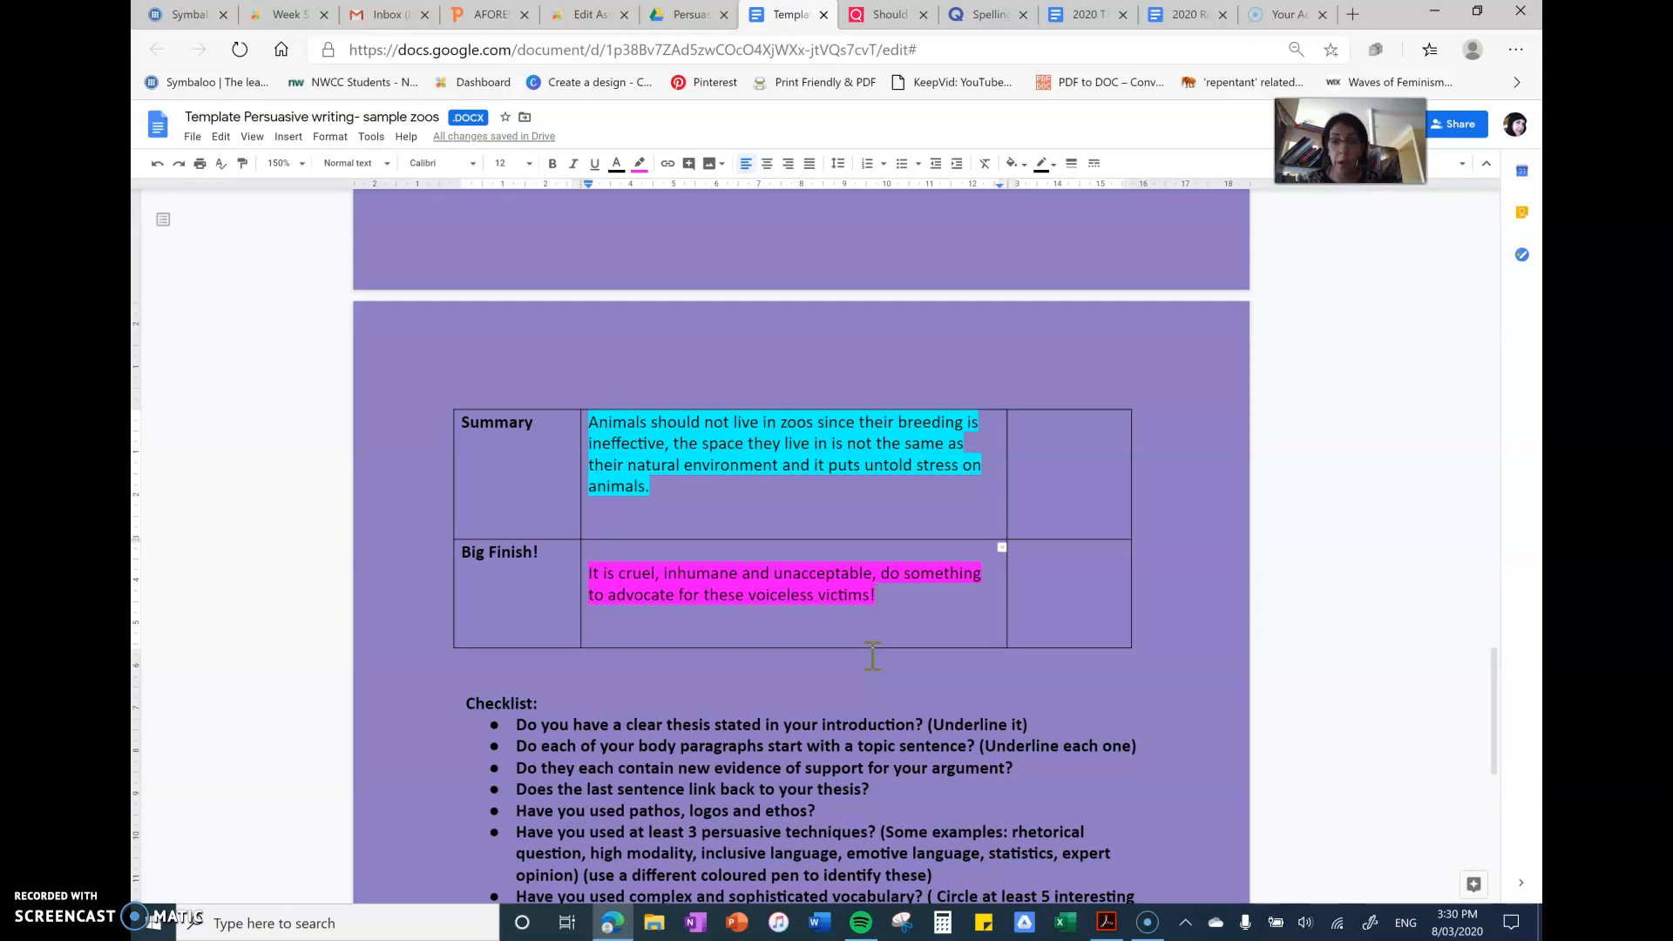
{"action": "scroll", "coordinate": [765, 615], "scroll_direction": "up", "scroll_amount": 10}
{"action": "scroll", "coordinate": [765, 615], "scroll_direction": "up", "scroll_amount": 5}
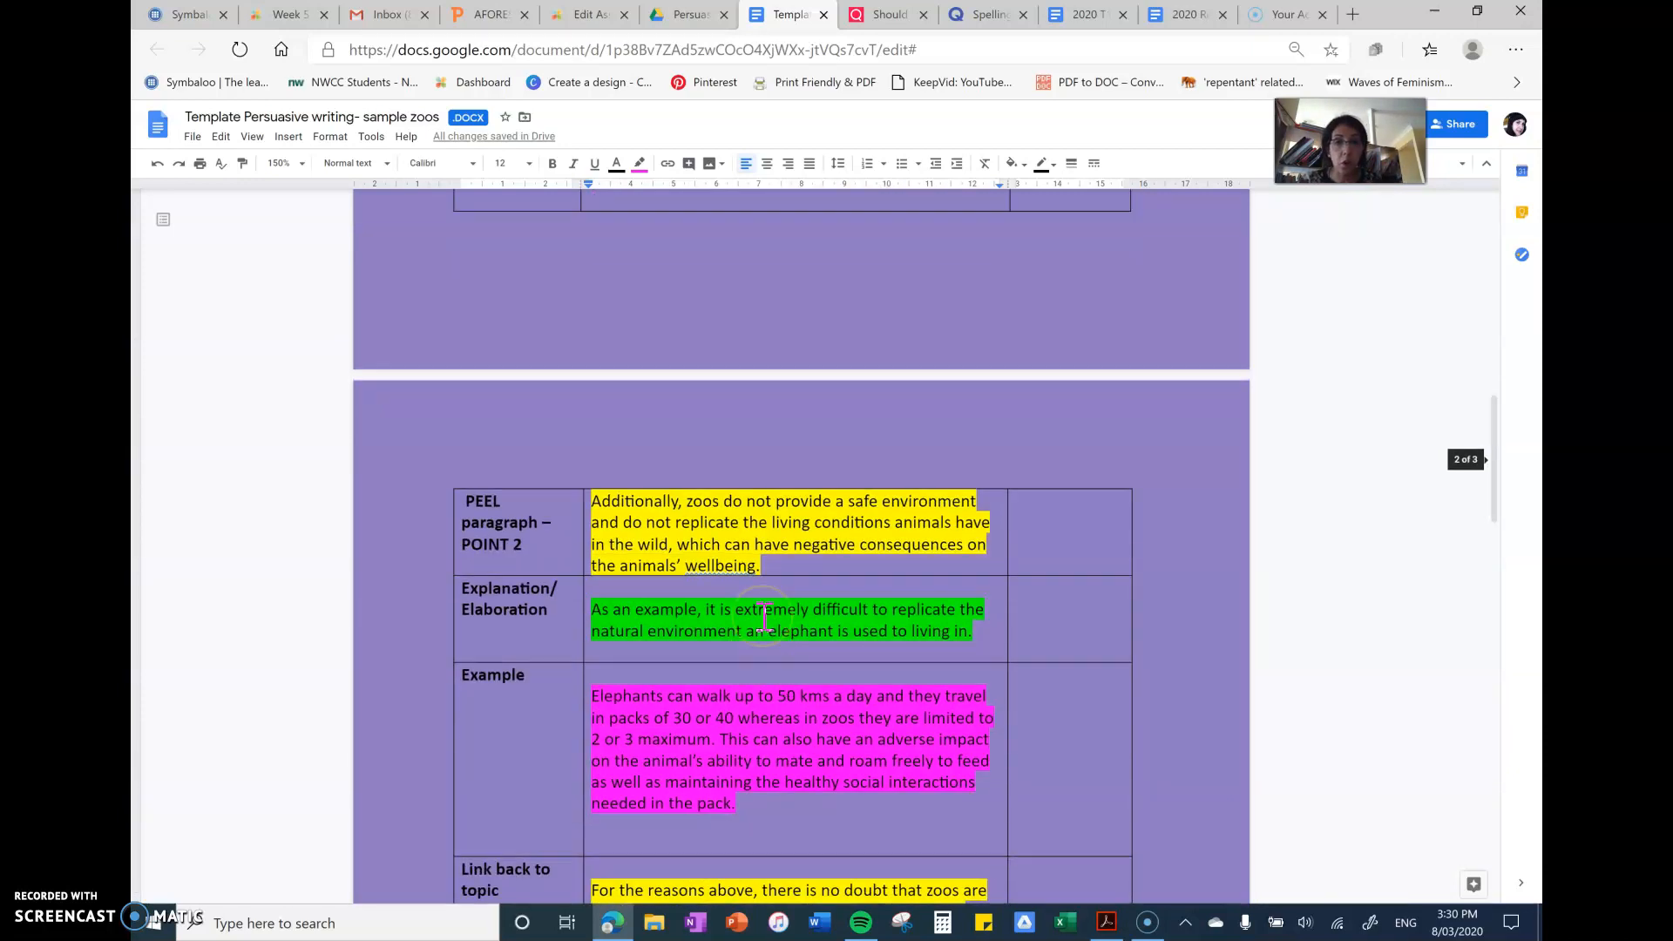
{"action": "scroll", "coordinate": [764, 614], "scroll_direction": "up", "scroll_amount": 10}
{"action": "scroll", "coordinate": [764, 614], "scroll_direction": "up", "scroll_amount": 5}
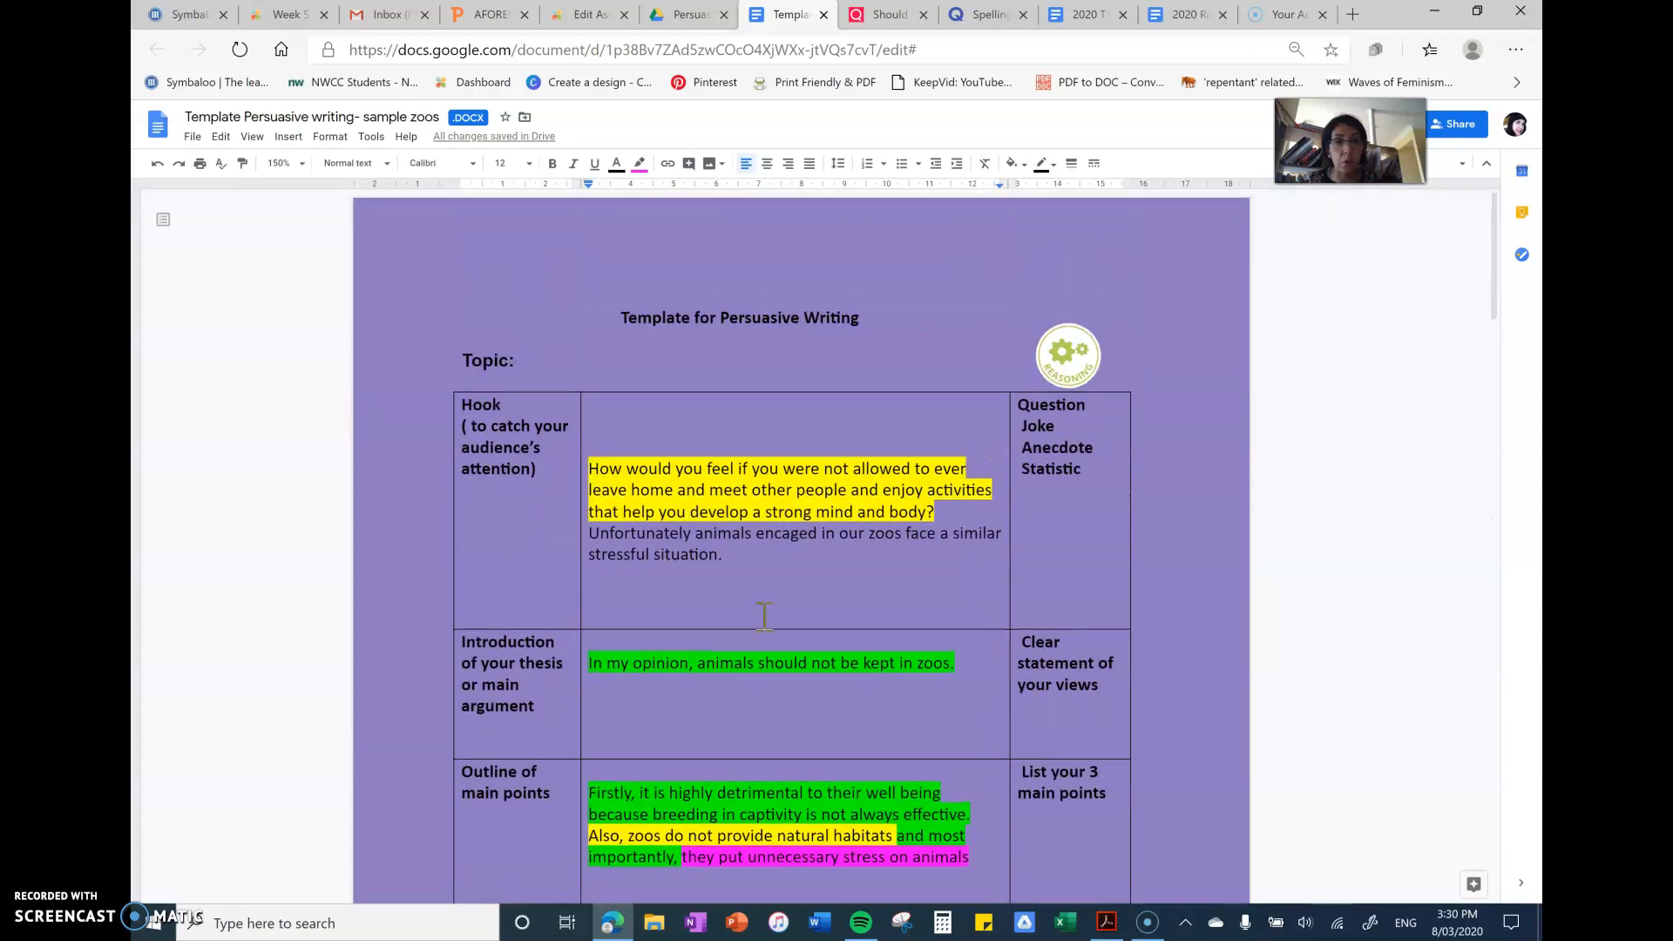
{"action": "scroll", "coordinate": [766, 614], "scroll_direction": "down", "scroll_amount": 8}
{"action": "scroll", "coordinate": [764, 614], "scroll_direction": "down", "scroll_amount": 3}
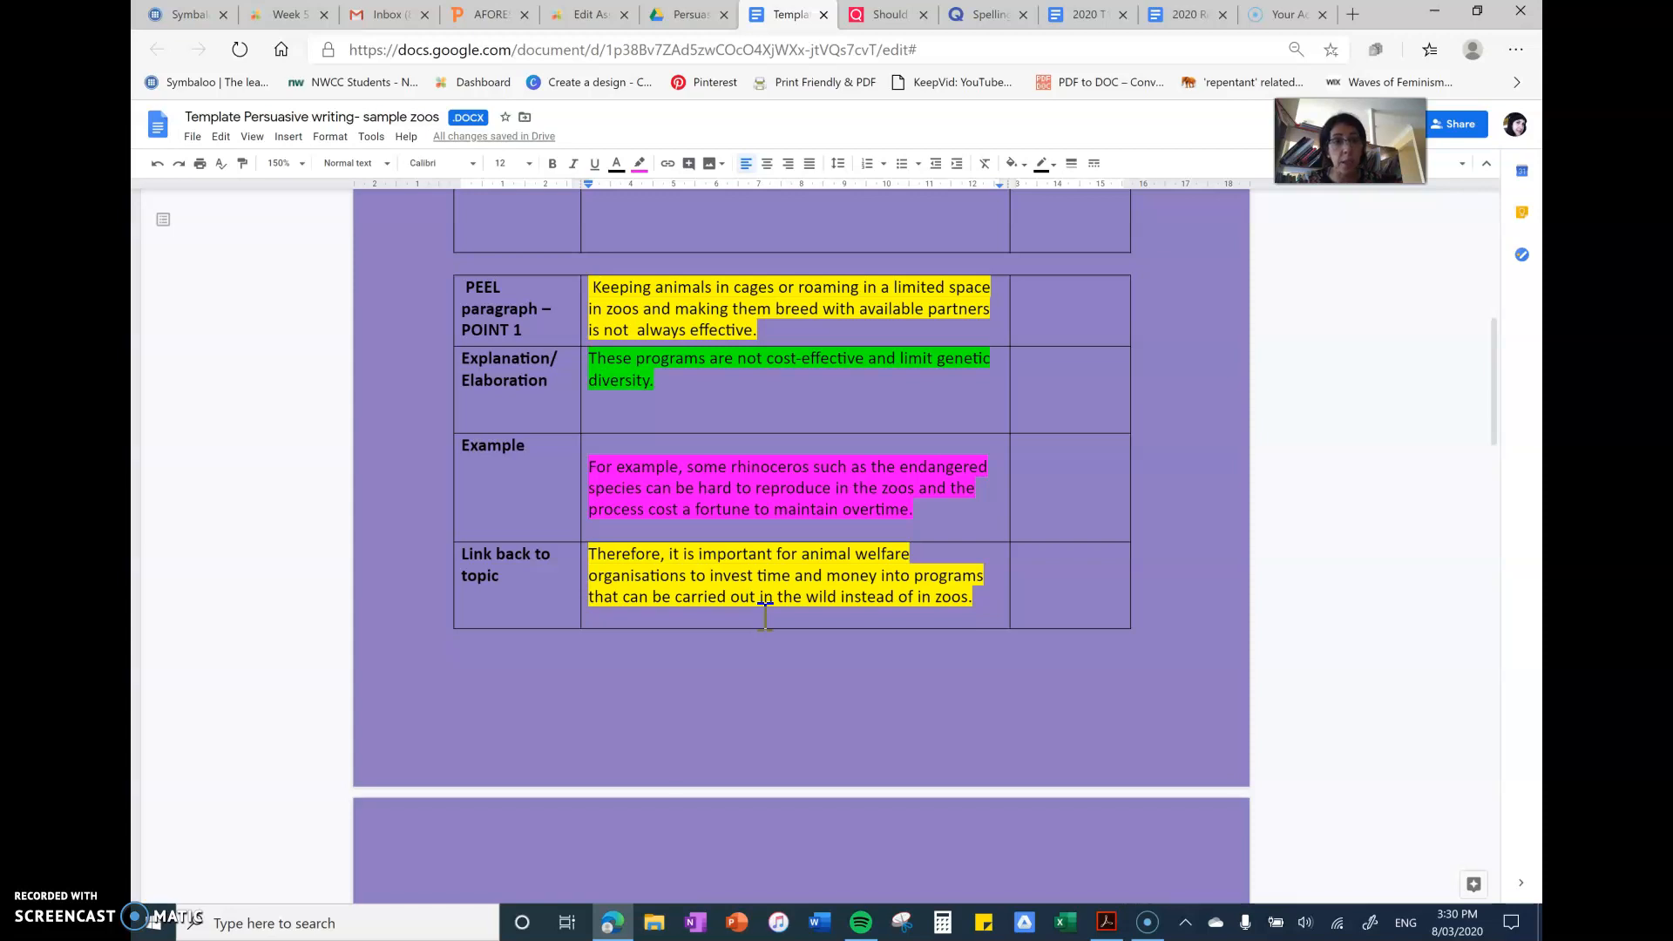
{"action": "scroll", "coordinate": [764, 615], "scroll_direction": "down", "scroll_amount": 8}
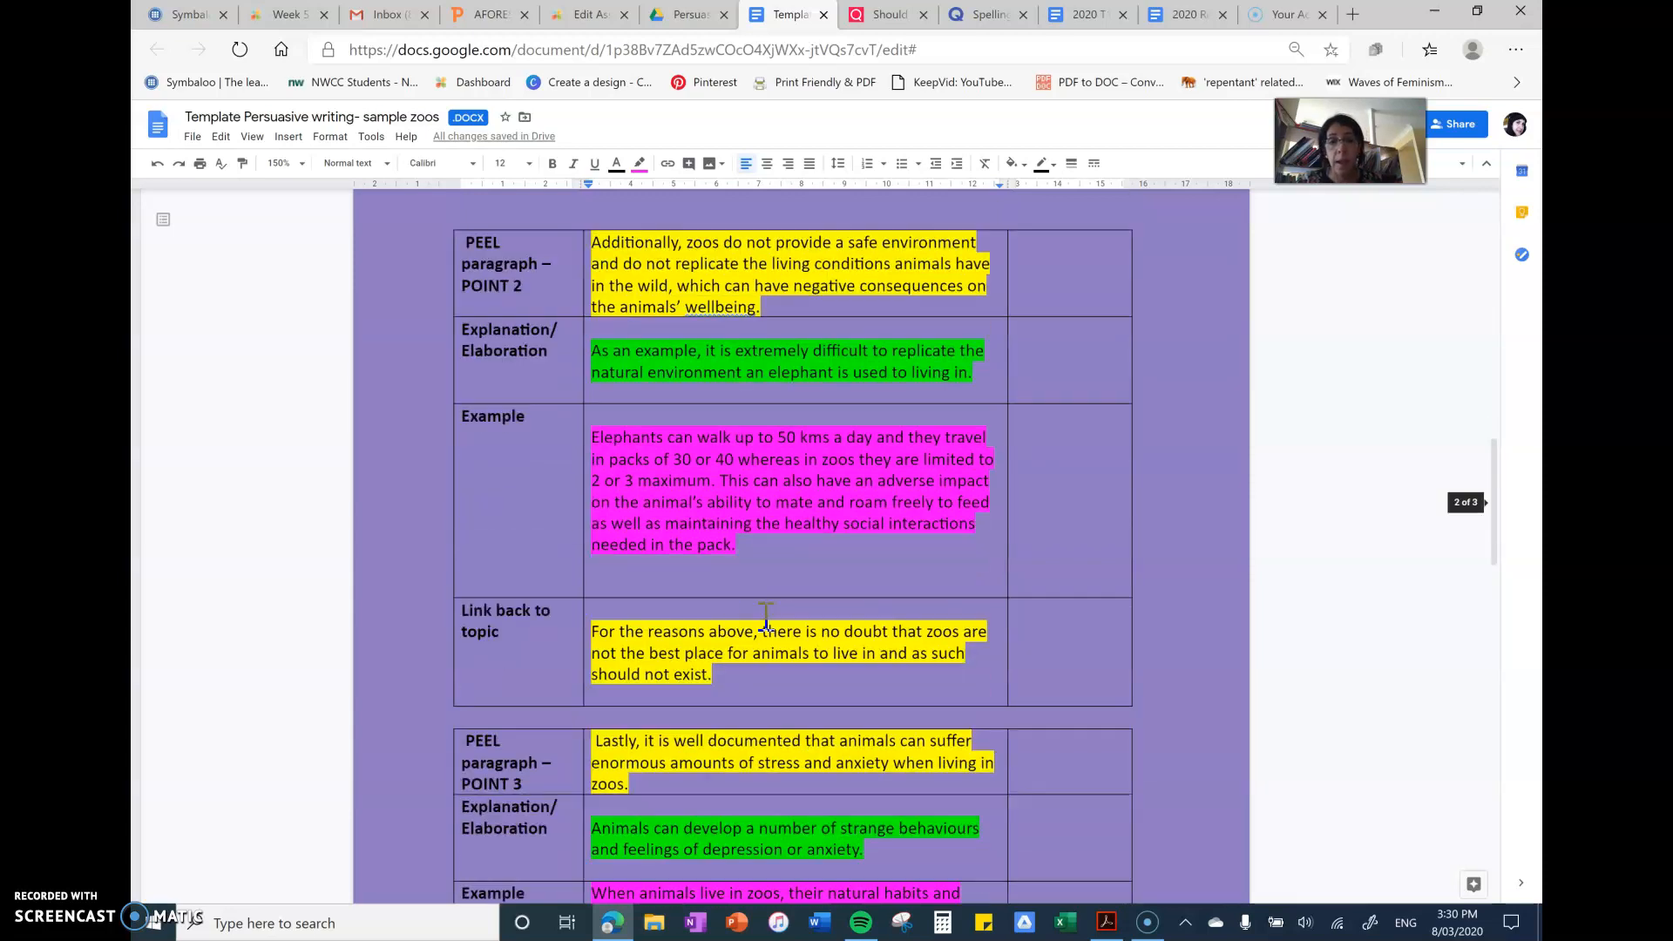
{"action": "scroll", "coordinate": [764, 615], "scroll_direction": "down", "scroll_amount": 2}
{"action": "scroll", "coordinate": [764, 615], "scroll_direction": "down", "scroll_amount": 8}
{"action": "scroll", "coordinate": [765, 618], "scroll_direction": "down", "scroll_amount": 5}
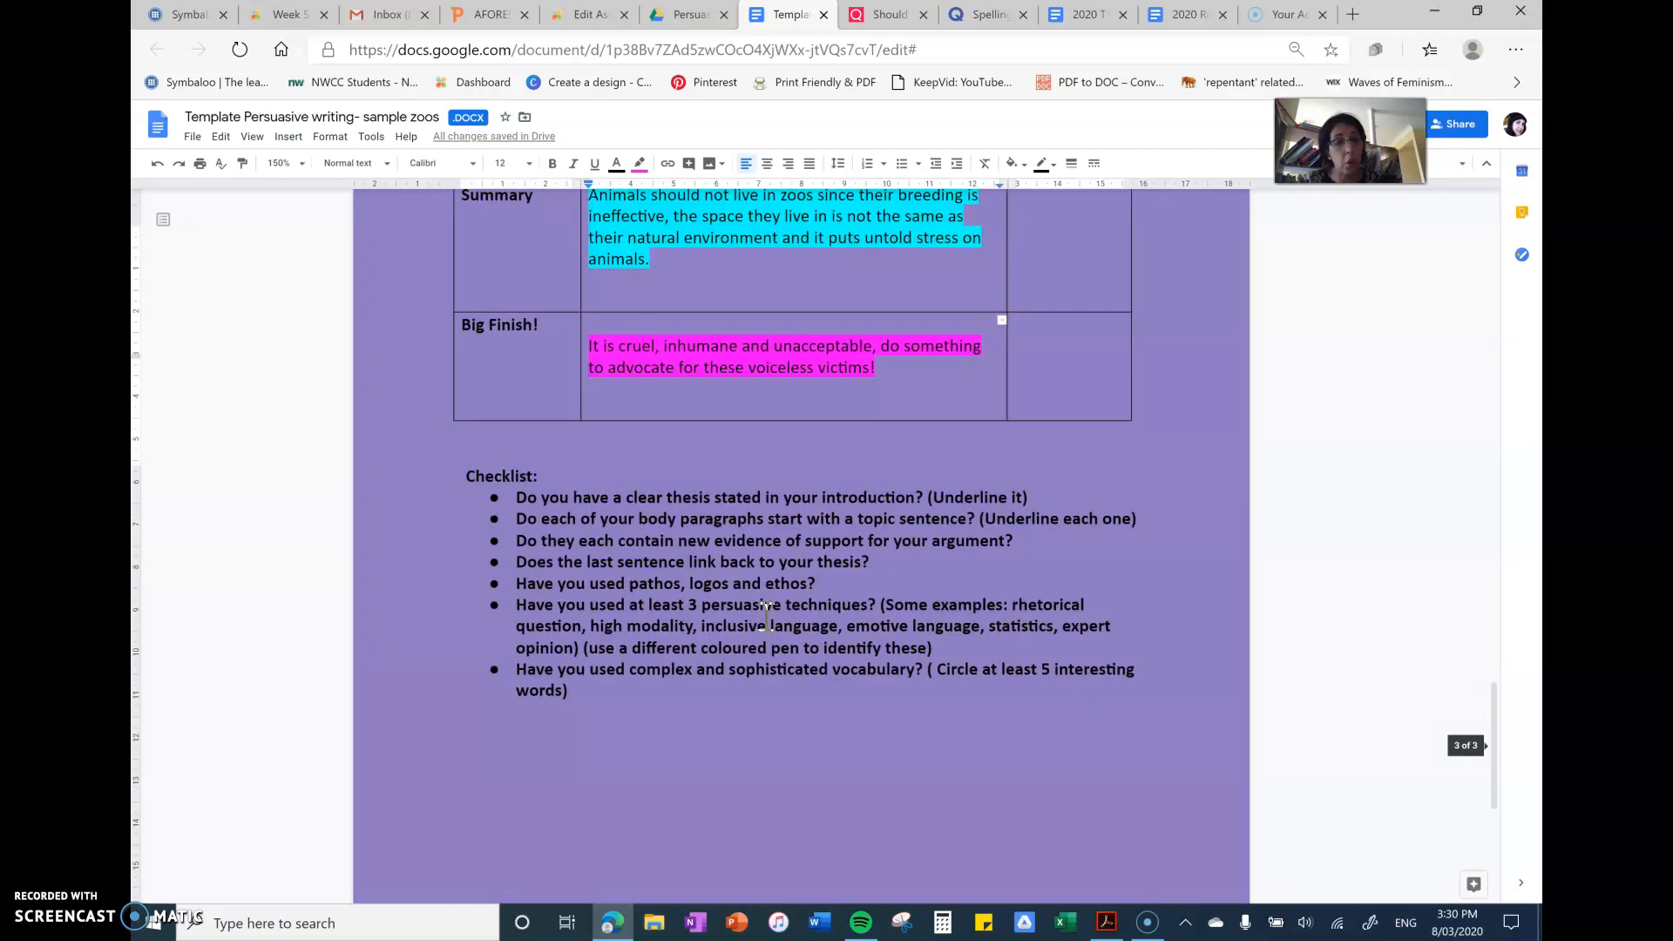
{"action": "scroll", "coordinate": [764, 618], "scroll_direction": "up", "scroll_amount": 5}
{"action": "scroll", "coordinate": [765, 617], "scroll_direction": "up", "scroll_amount": 6}
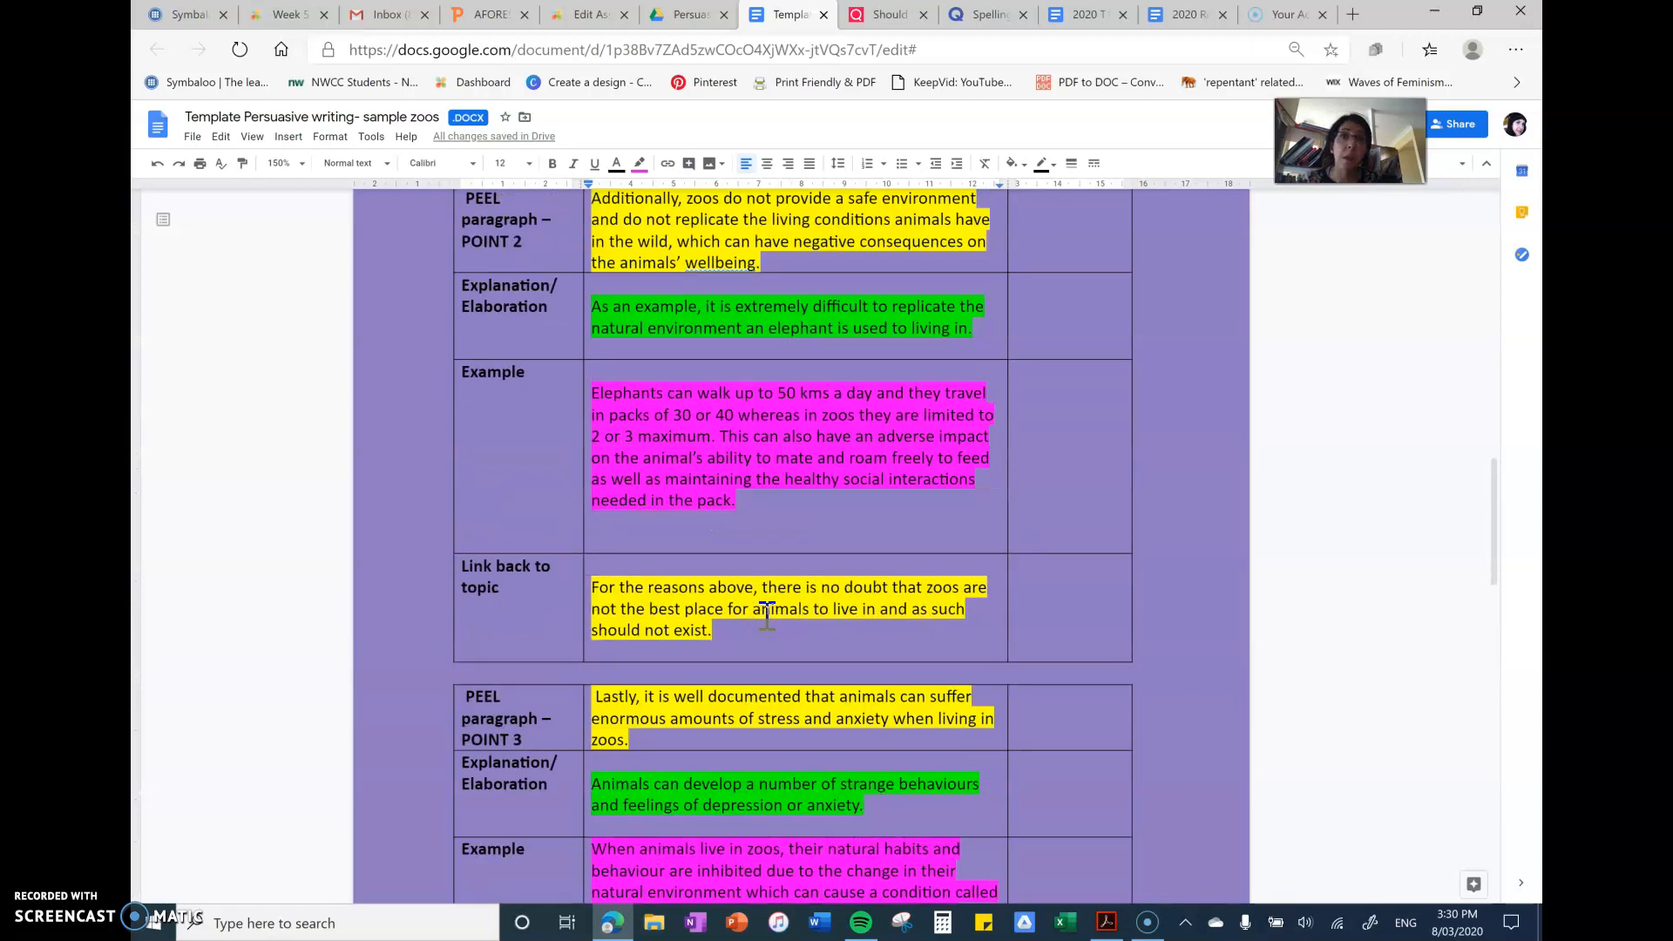
{"action": "scroll", "coordinate": [765, 617], "scroll_direction": "up", "scroll_amount": 1}
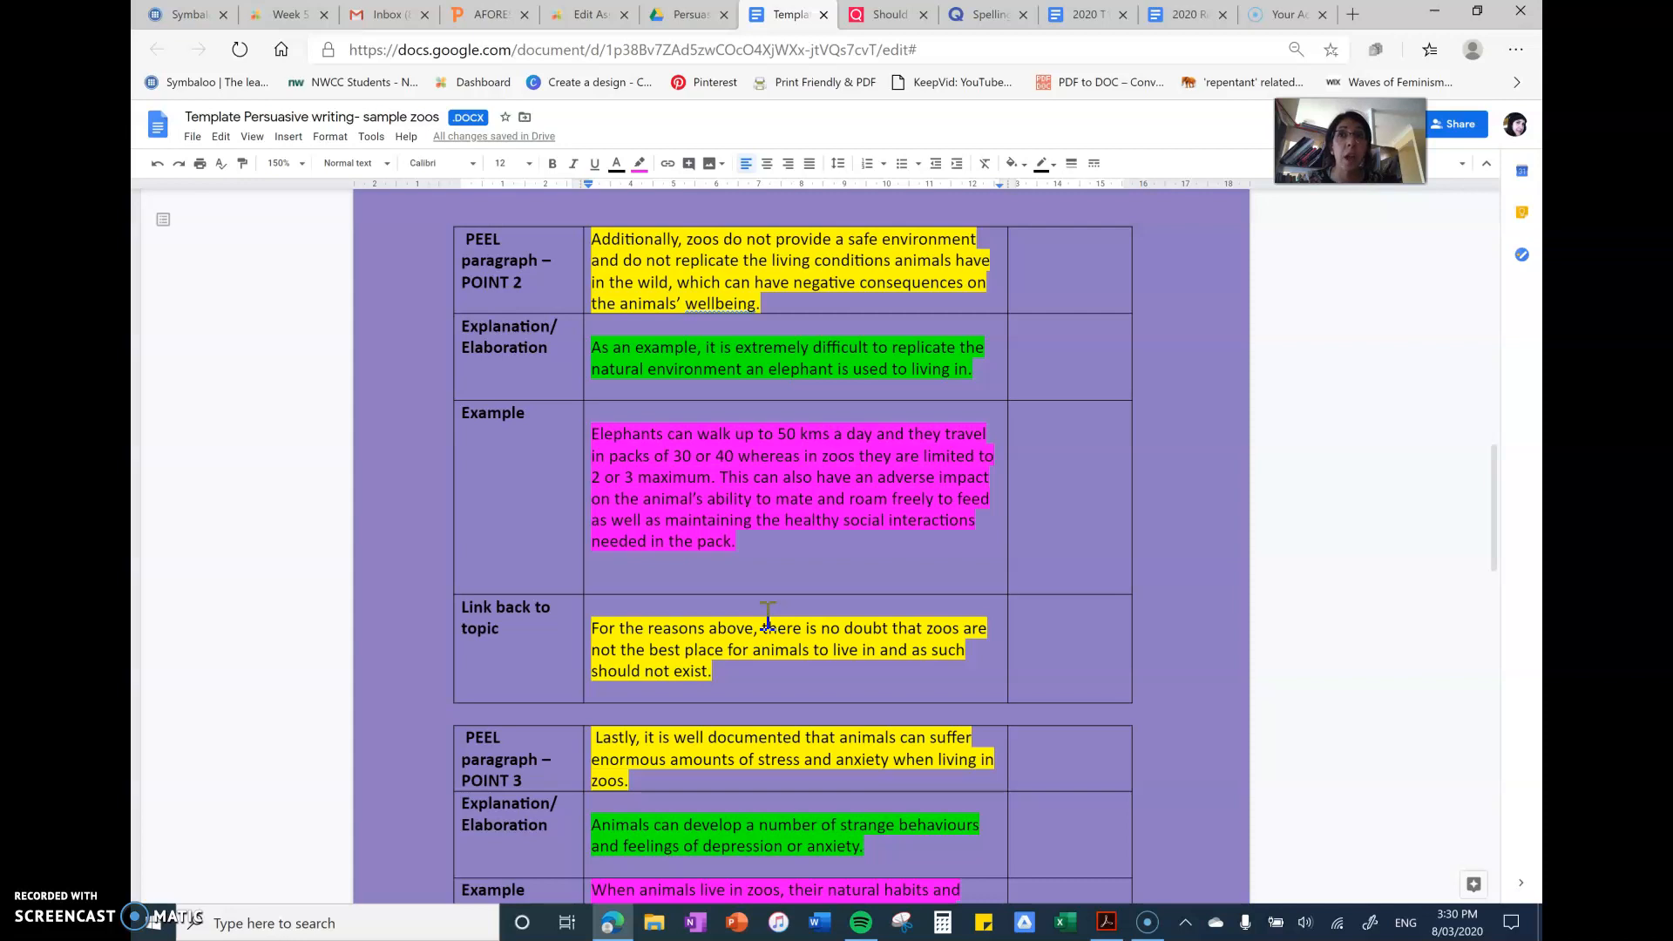
{"action": "scroll", "coordinate": [766, 617], "scroll_direction": "up", "scroll_amount": 5}
{"action": "scroll", "coordinate": [764, 617], "scroll_direction": "up", "scroll_amount": 5}
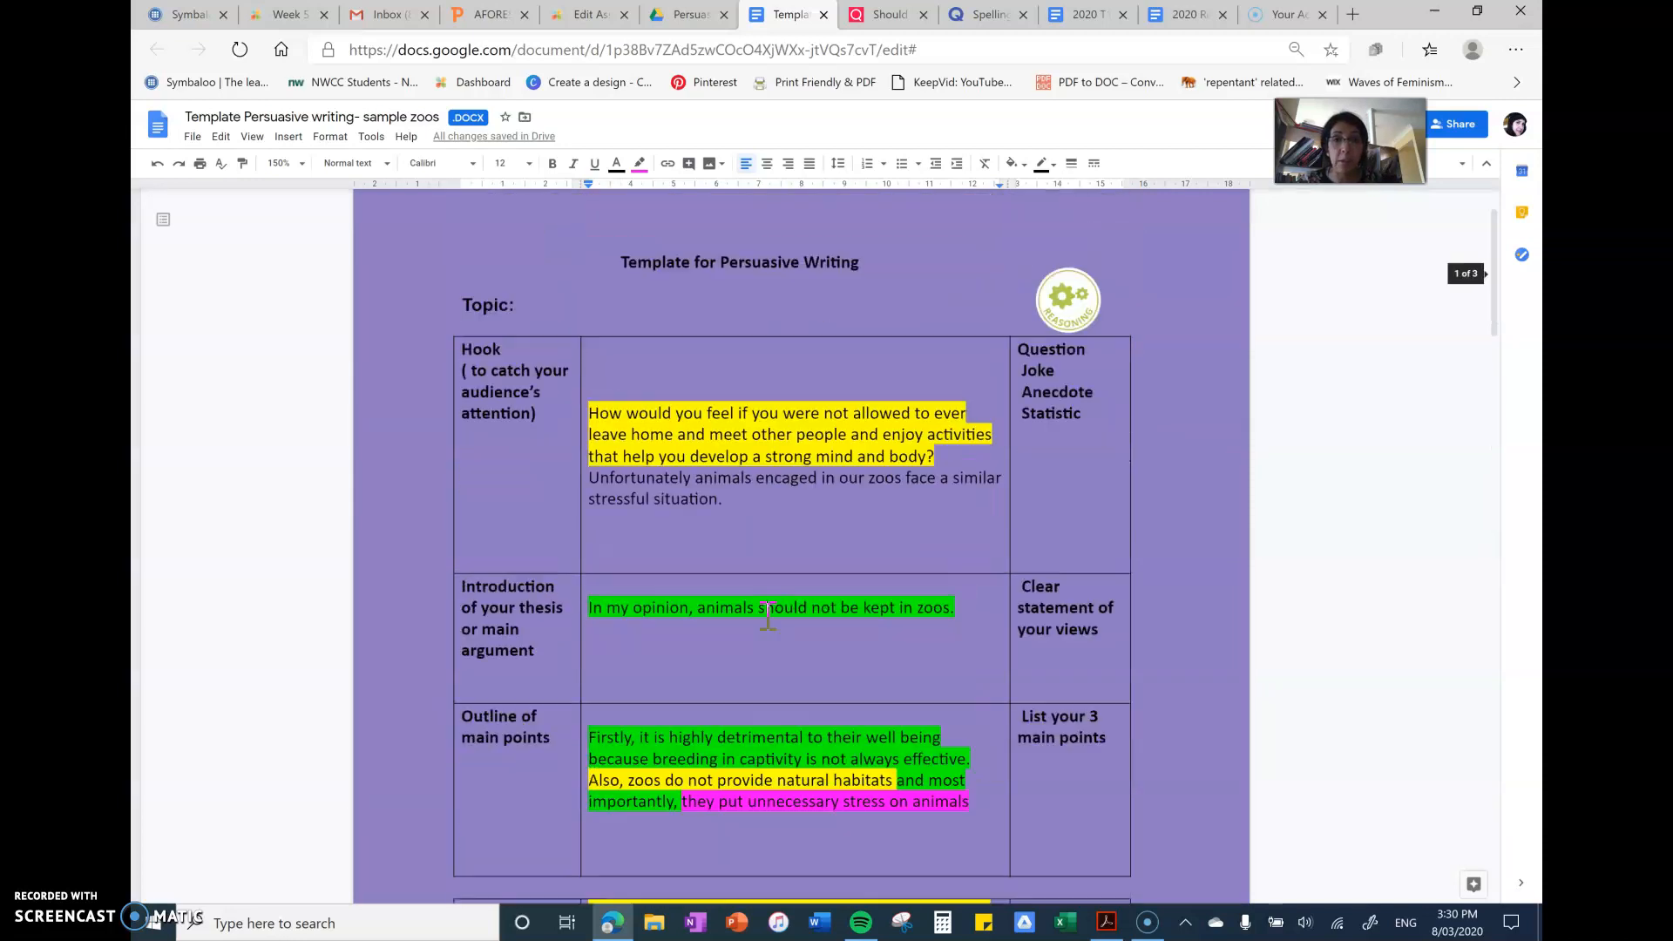
{"action": "scroll", "coordinate": [765, 617], "scroll_direction": "up", "scroll_amount": 2}
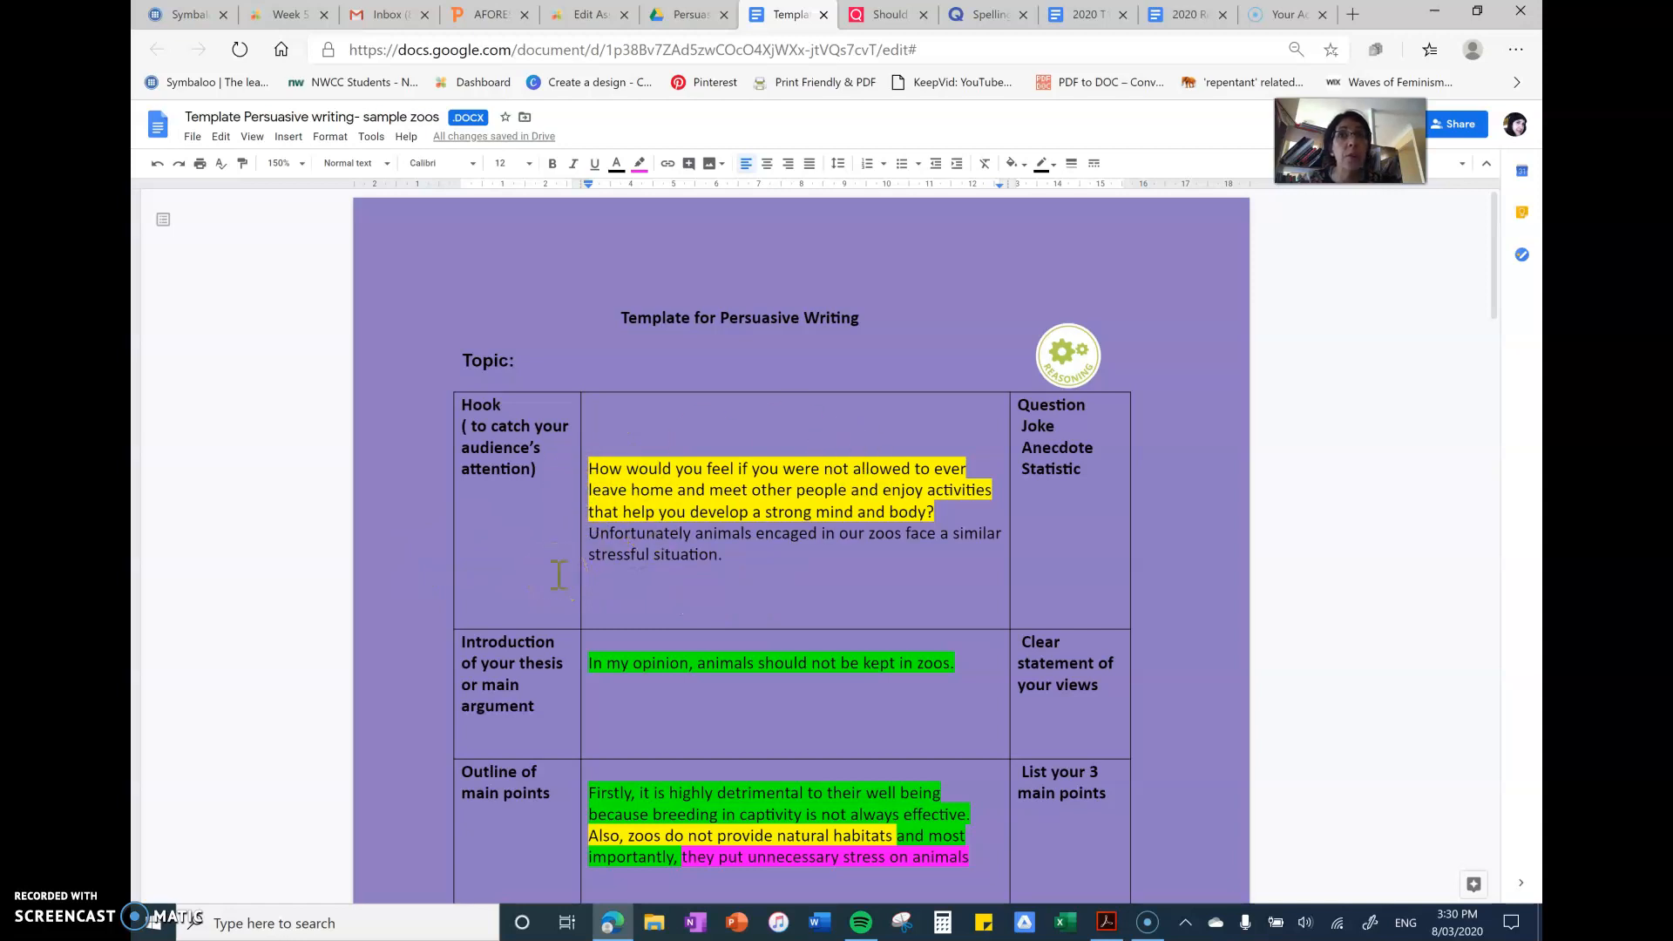
{"action": "scroll", "coordinate": [829, 683], "scroll_direction": "down", "scroll_amount": 8}
{"action": "scroll", "coordinate": [829, 682], "scroll_direction": "down", "scroll_amount": 2}
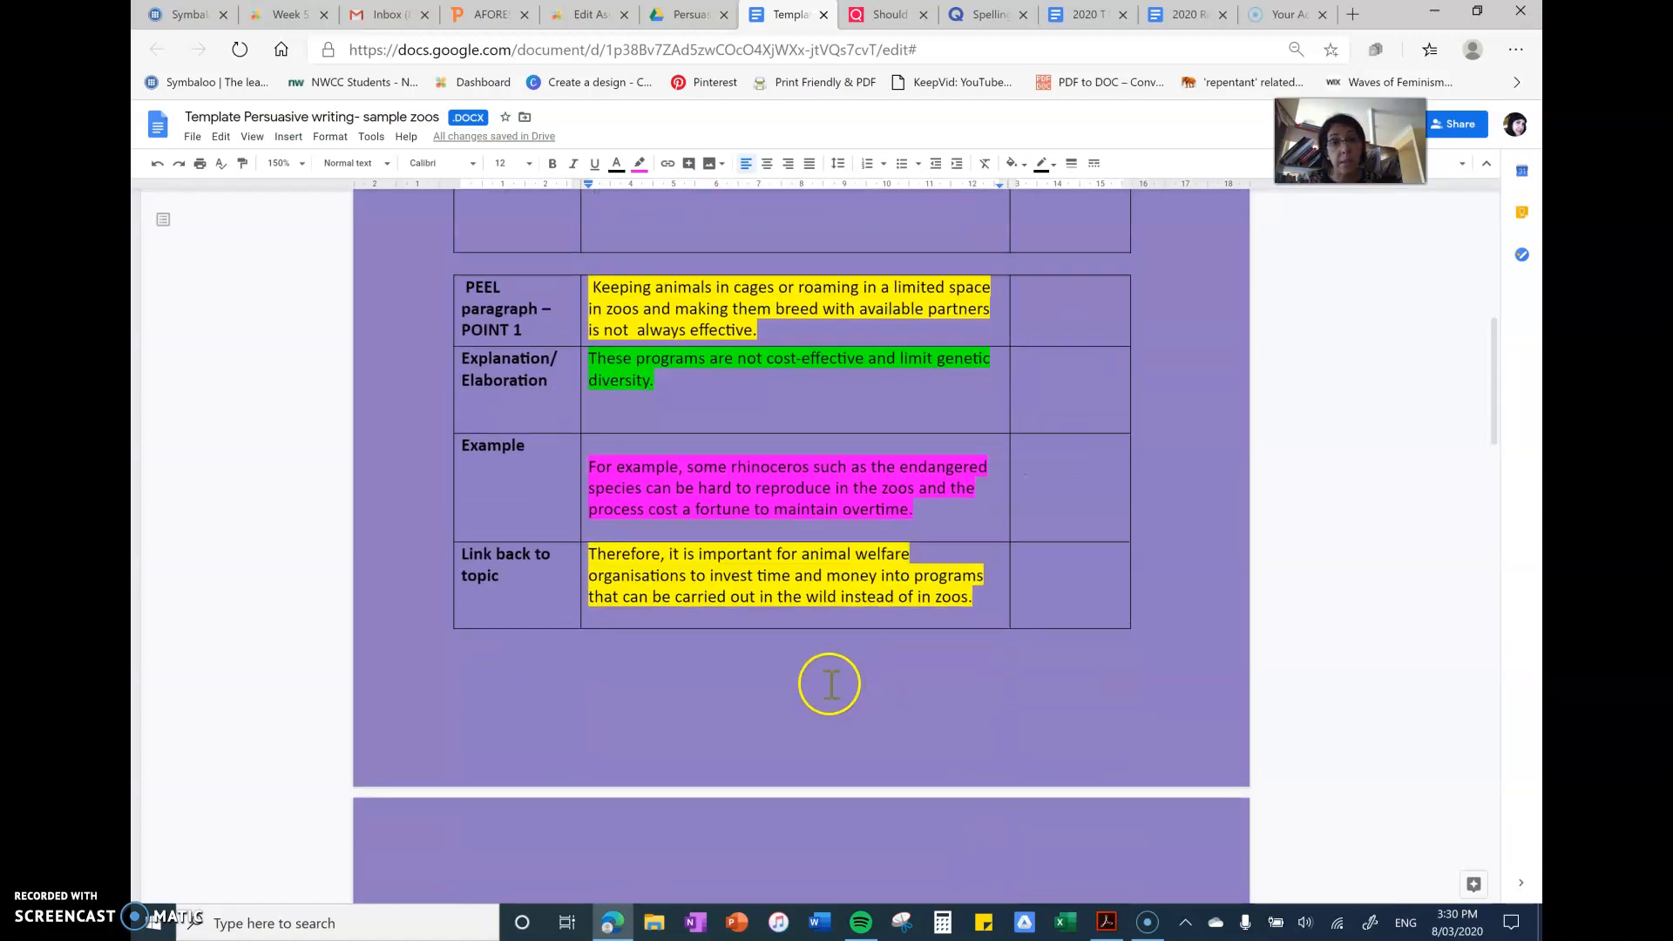
{"action": "scroll", "coordinate": [829, 683], "scroll_direction": "down", "scroll_amount": 5}
{"action": "scroll", "coordinate": [829, 682], "scroll_direction": "down", "scroll_amount": 2}
{"action": "scroll", "coordinate": [828, 682], "scroll_direction": "down", "scroll_amount": 6}
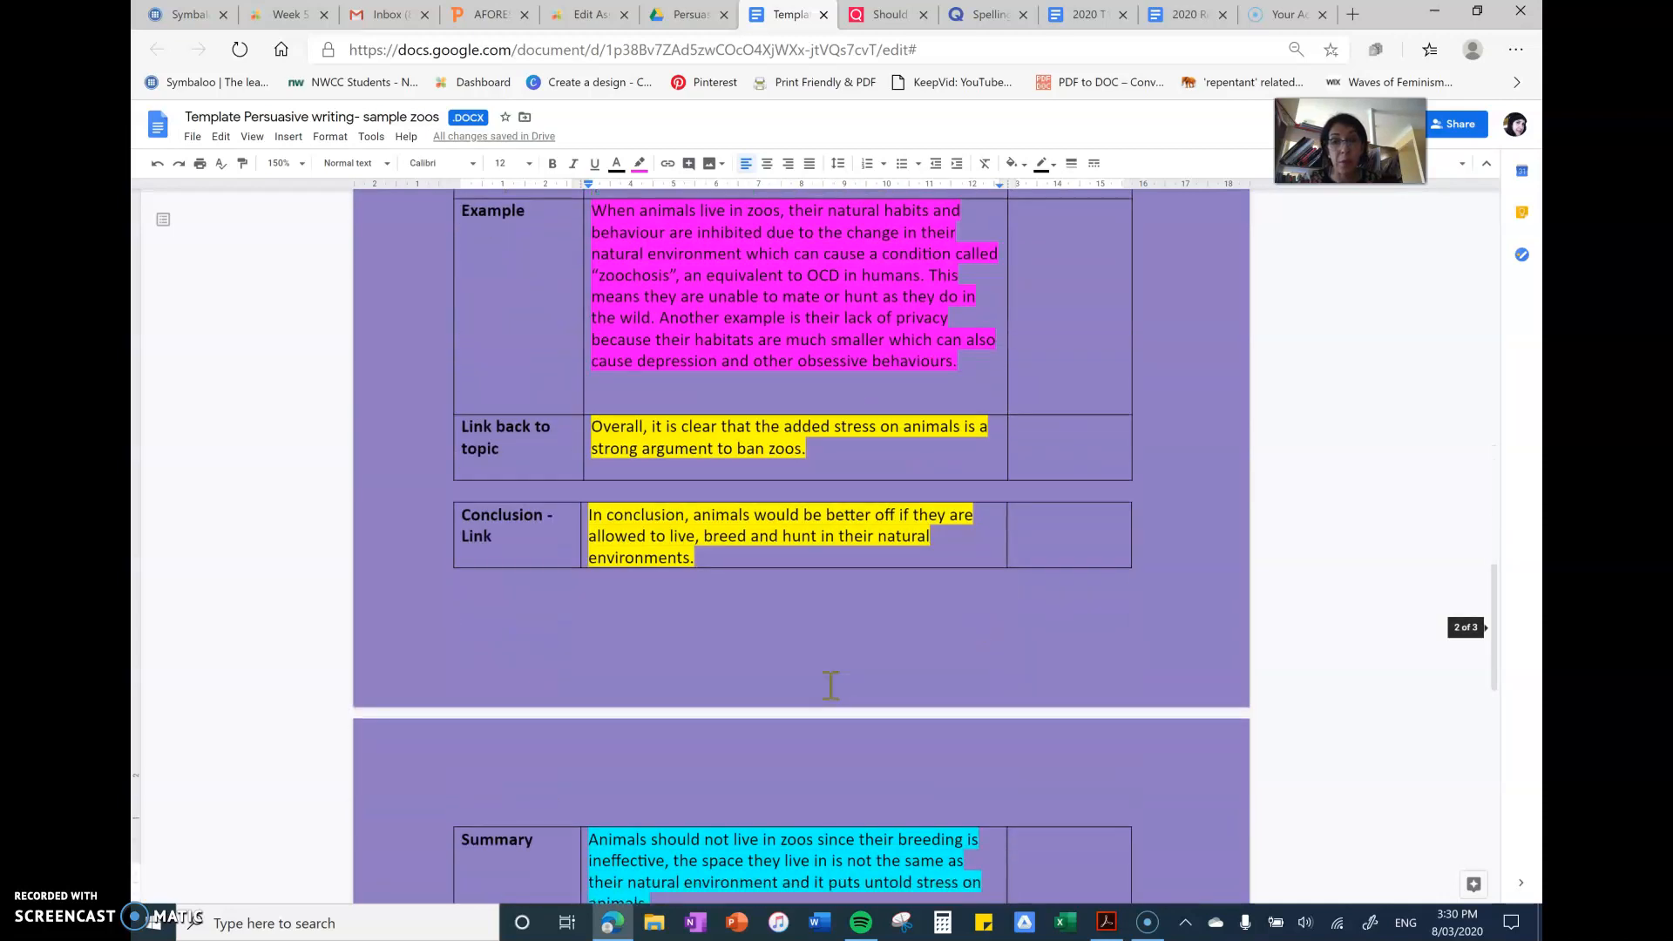
{"action": "scroll", "coordinate": [766, 559], "scroll_direction": "up", "scroll_amount": 3}
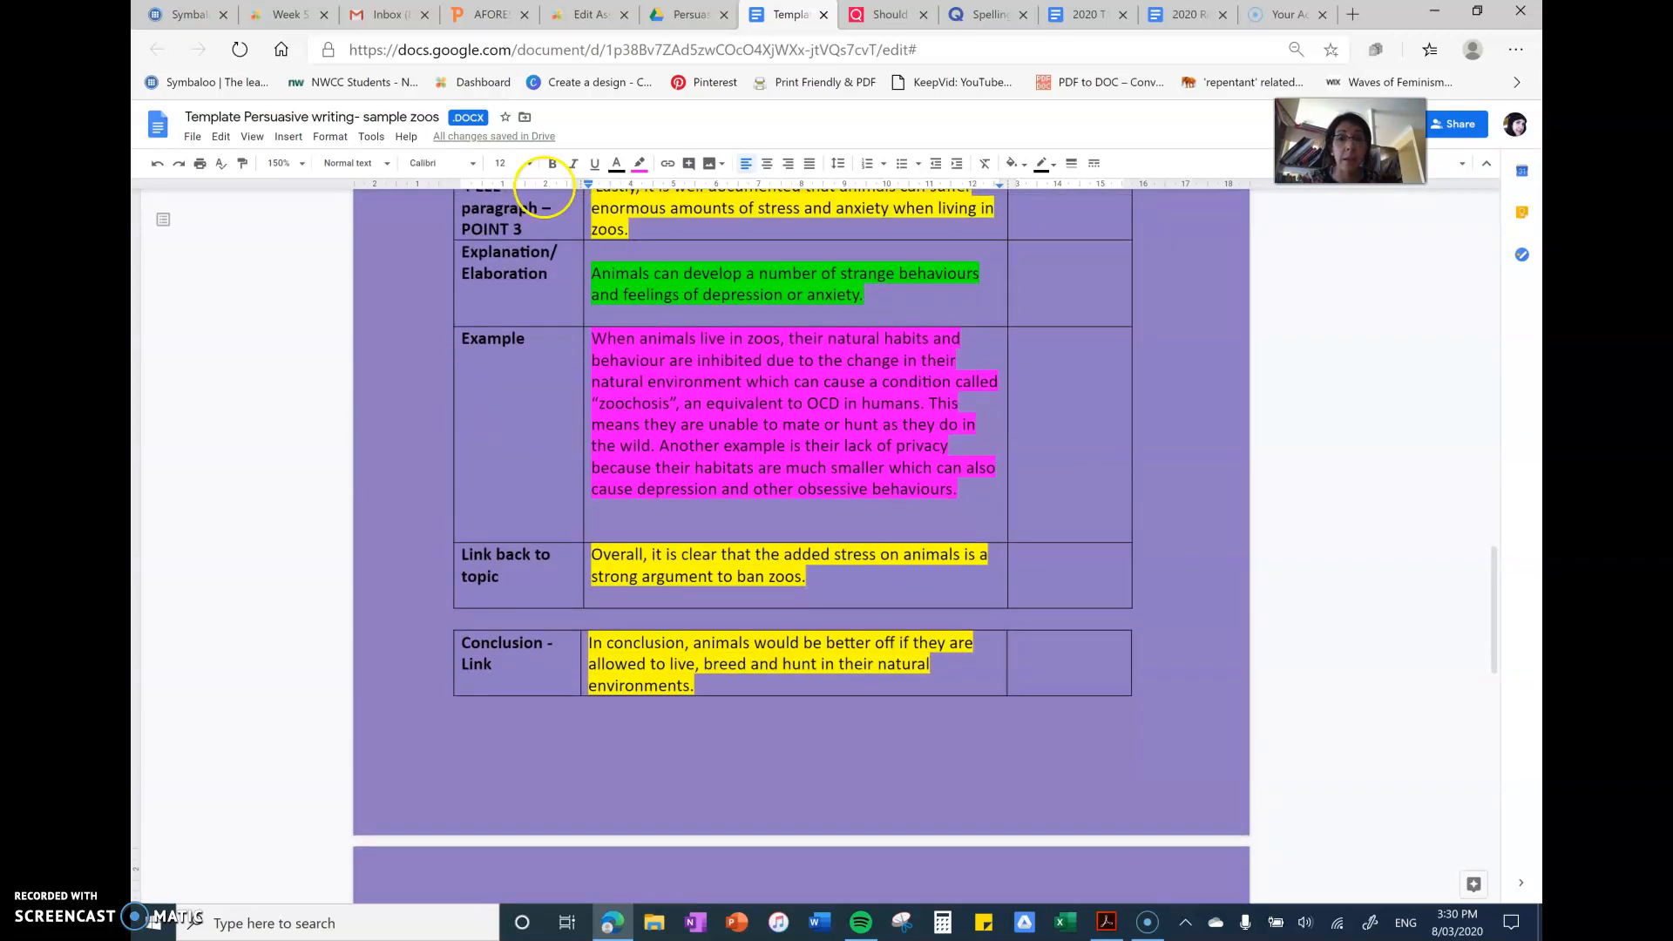
{"action": "scroll", "coordinate": [811, 470], "scroll_direction": "up", "scroll_amount": 2}
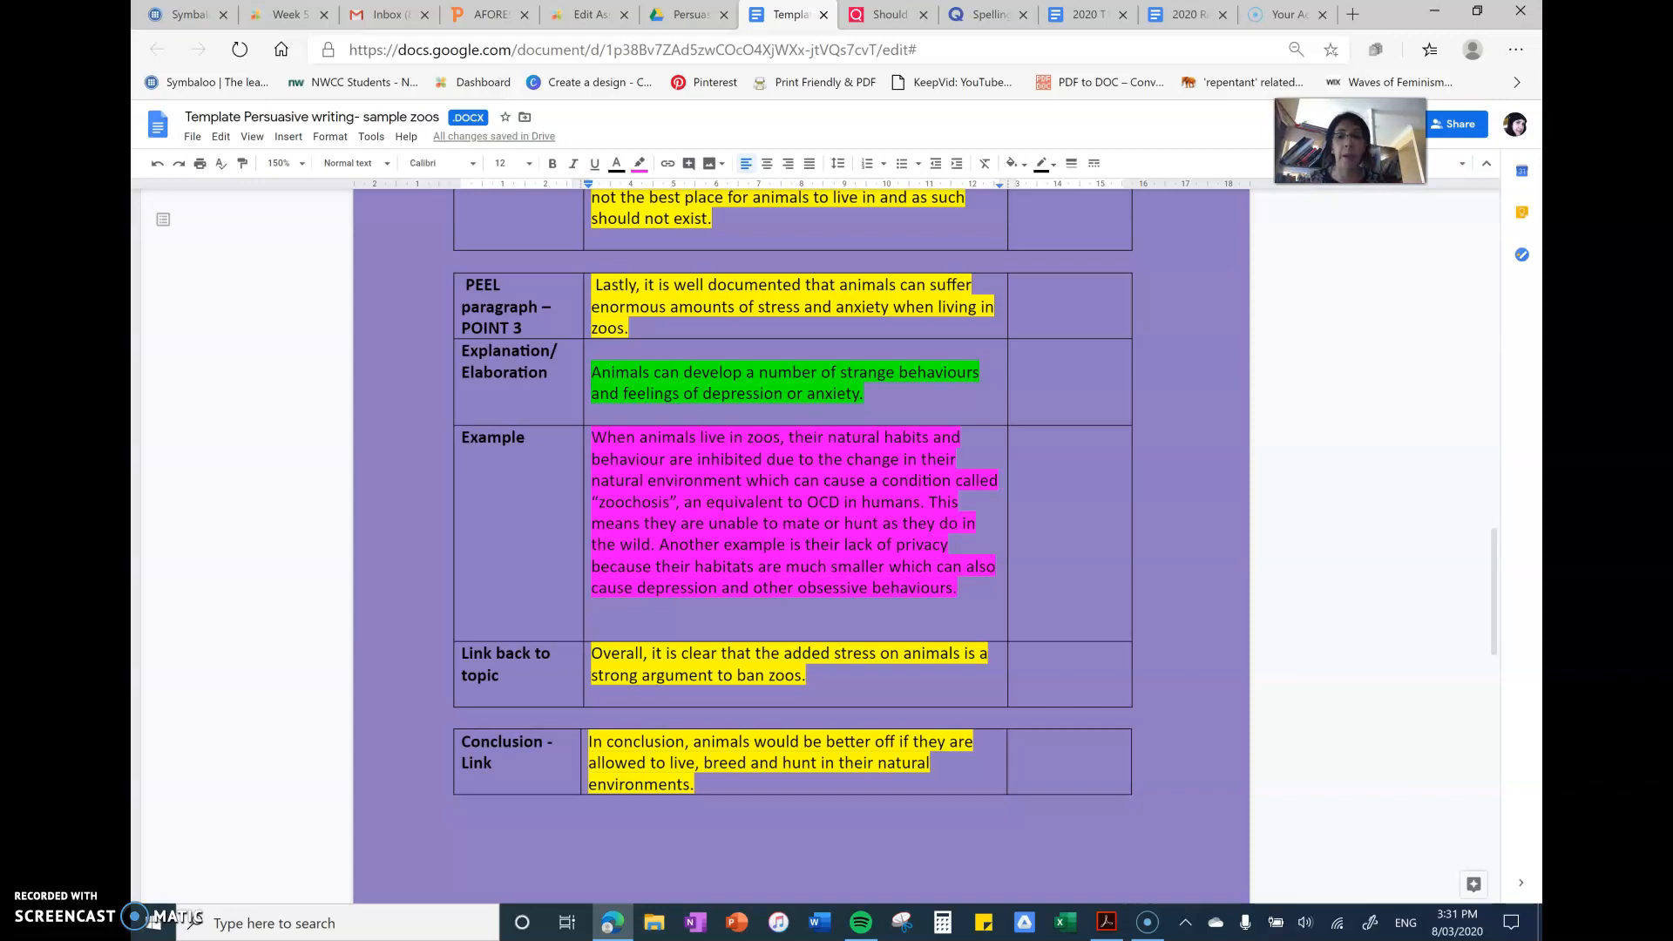
{"action": "left_click", "coordinate": [819, 485]}
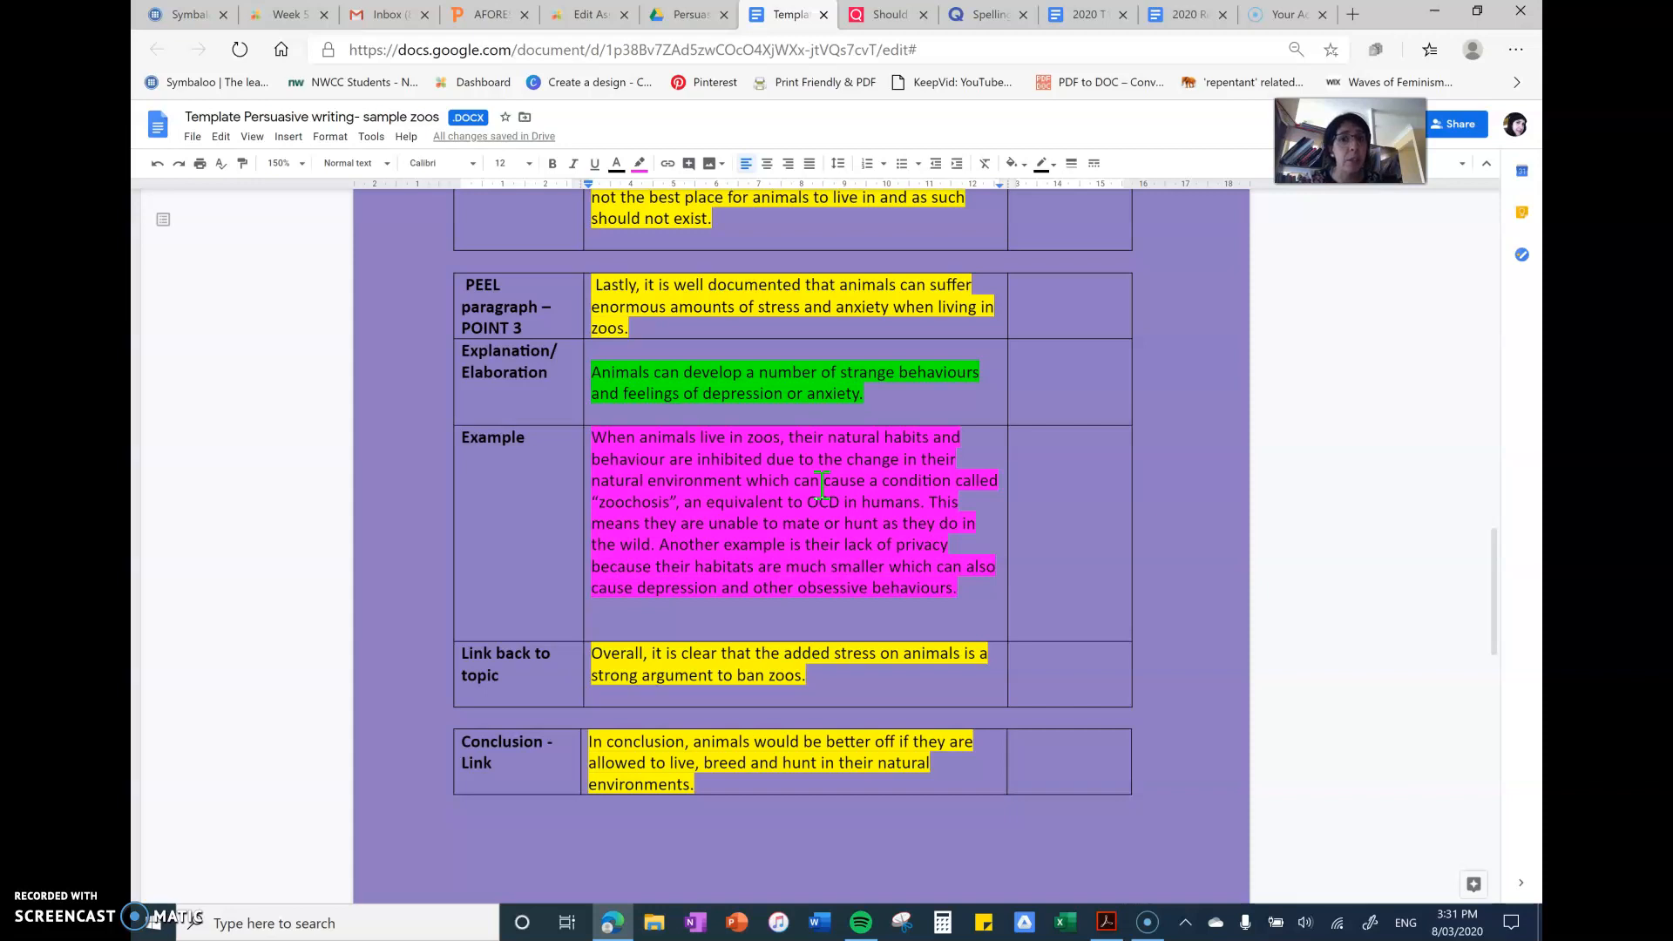
{"action": "left_click", "coordinate": [640, 500]}
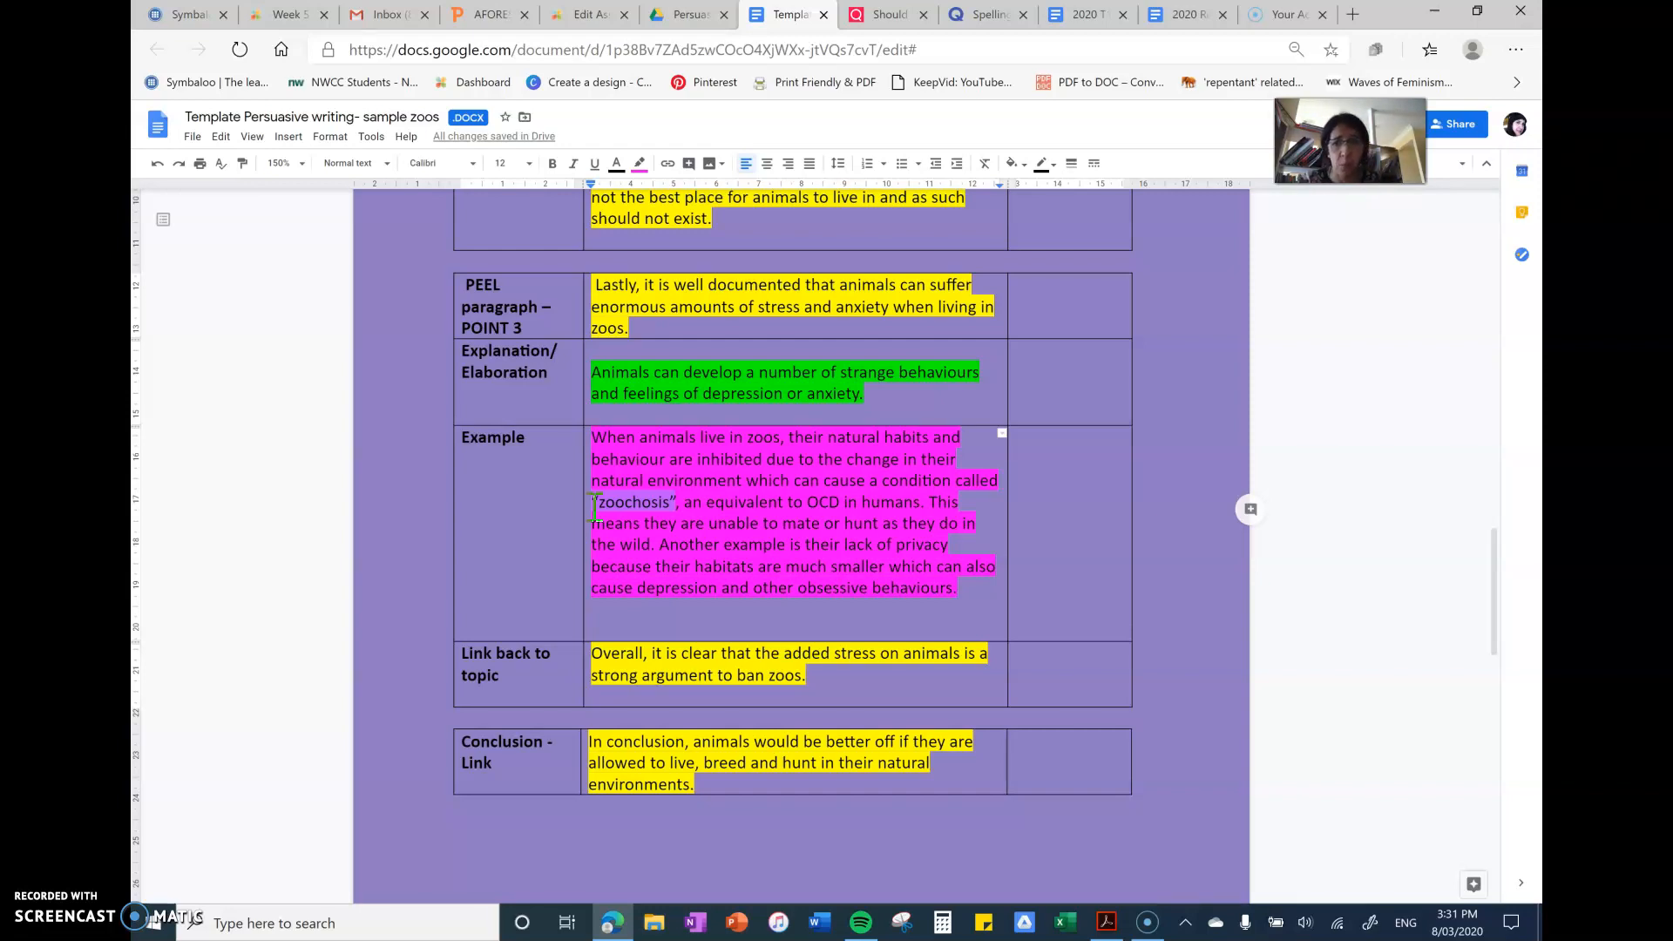
{"action": "scroll", "coordinate": [596, 516], "scroll_direction": "down", "scroll_amount": 10}
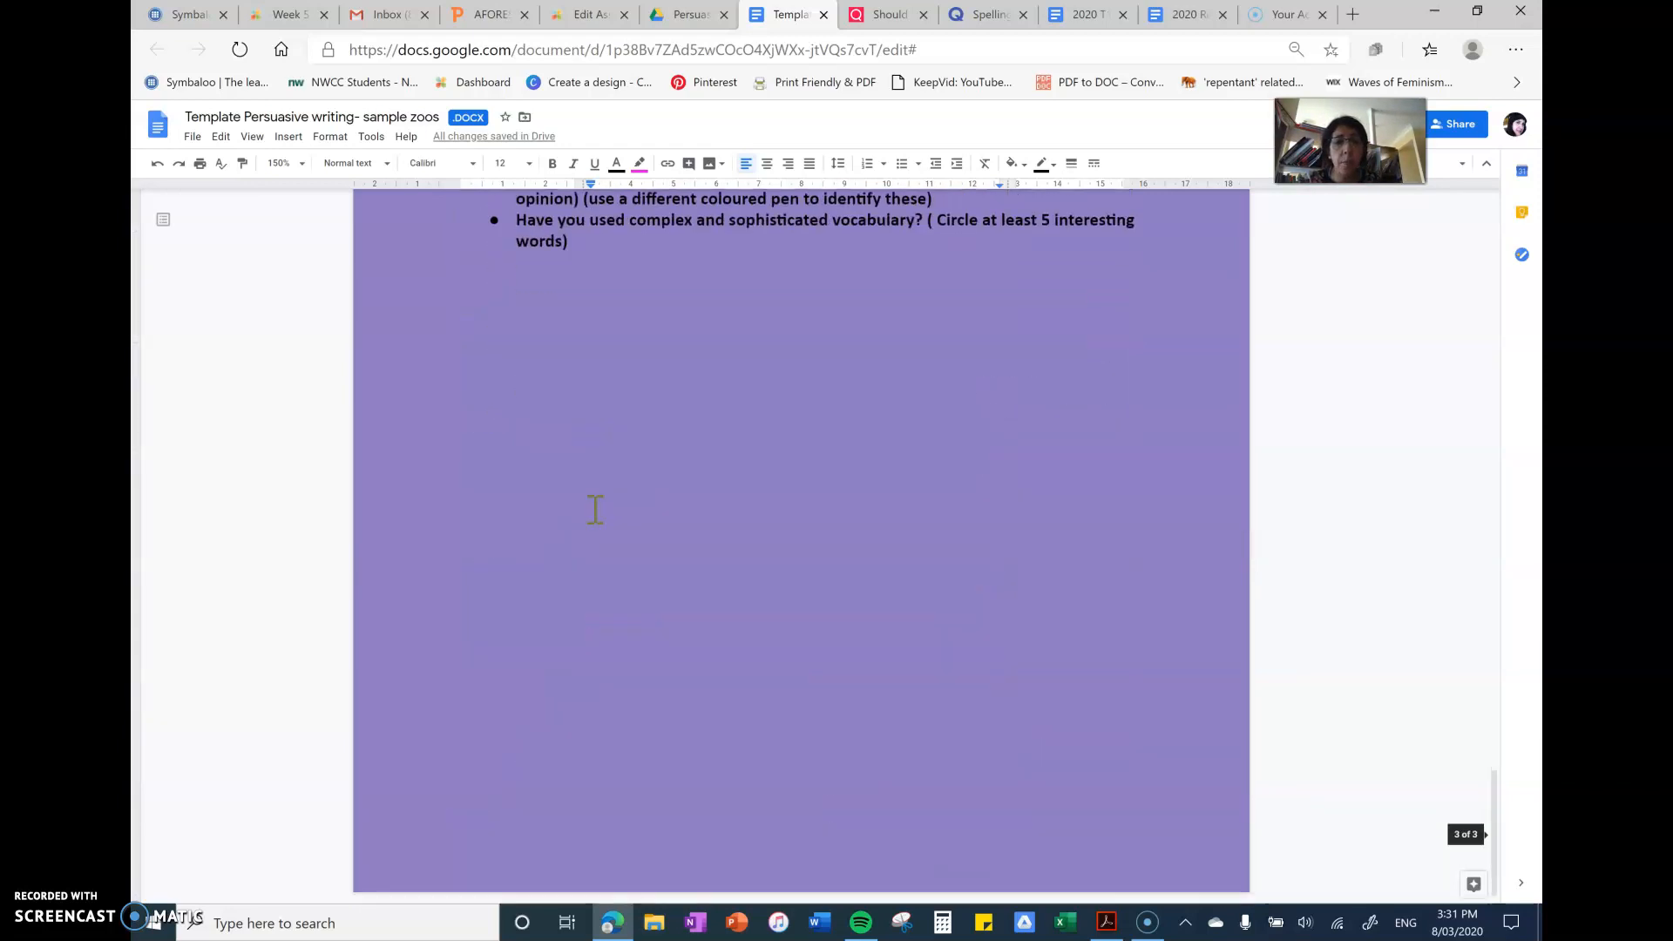
{"action": "scroll", "coordinate": [596, 510], "scroll_direction": "up", "scroll_amount": 12}
{"action": "scroll", "coordinate": [596, 516], "scroll_direction": "up", "scroll_amount": 8}
{"action": "scroll", "coordinate": [596, 517], "scroll_direction": "up", "scroll_amount": 8}
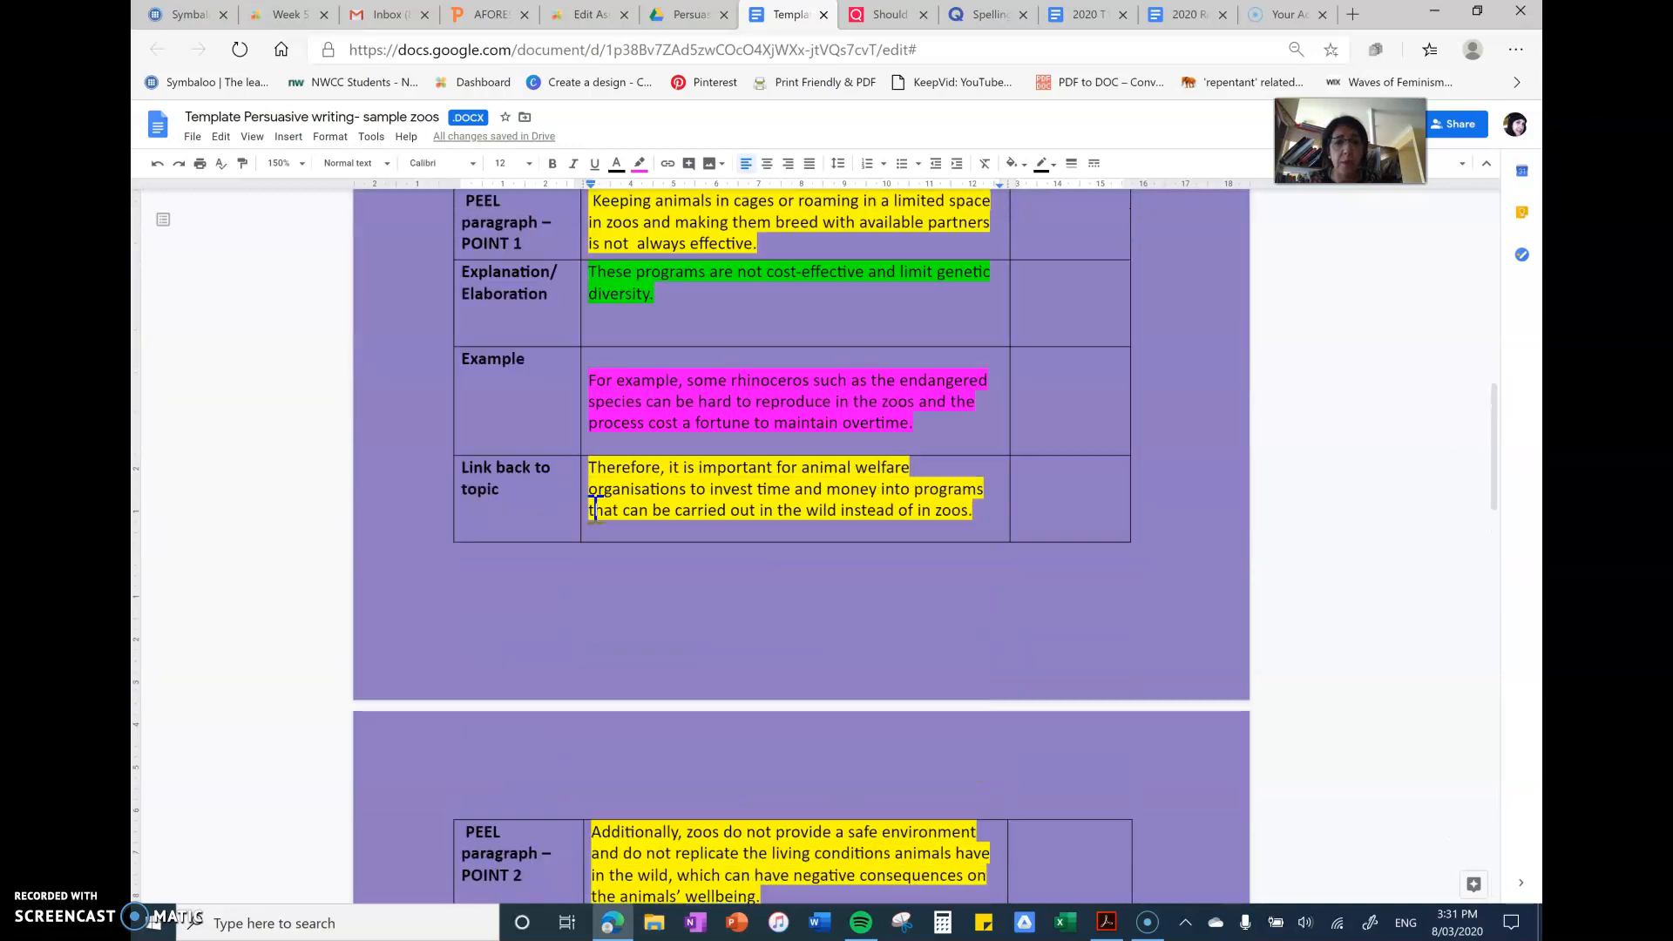
{"action": "scroll", "coordinate": [596, 517], "scroll_direction": "up", "scroll_amount": 6}
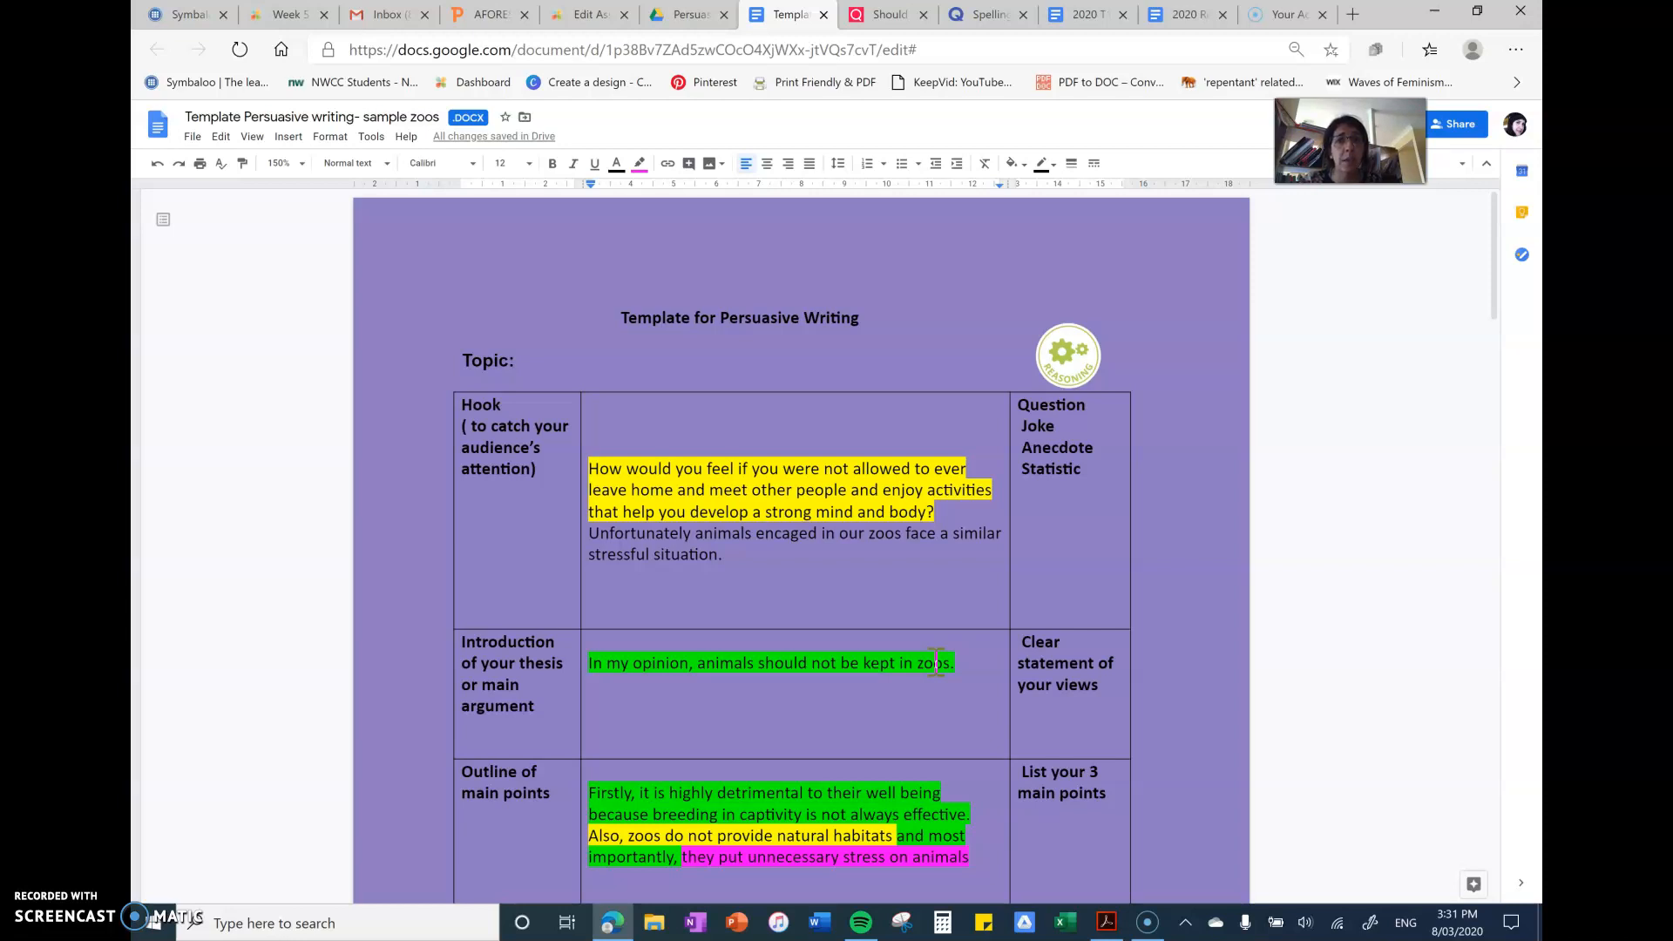
{"action": "scroll", "coordinate": [1104, 664], "scroll_direction": "down", "scroll_amount": 5}
{"action": "scroll", "coordinate": [1105, 664], "scroll_direction": "down", "scroll_amount": 5}
{"action": "scroll", "coordinate": [1104, 663], "scroll_direction": "down", "scroll_amount": 5}
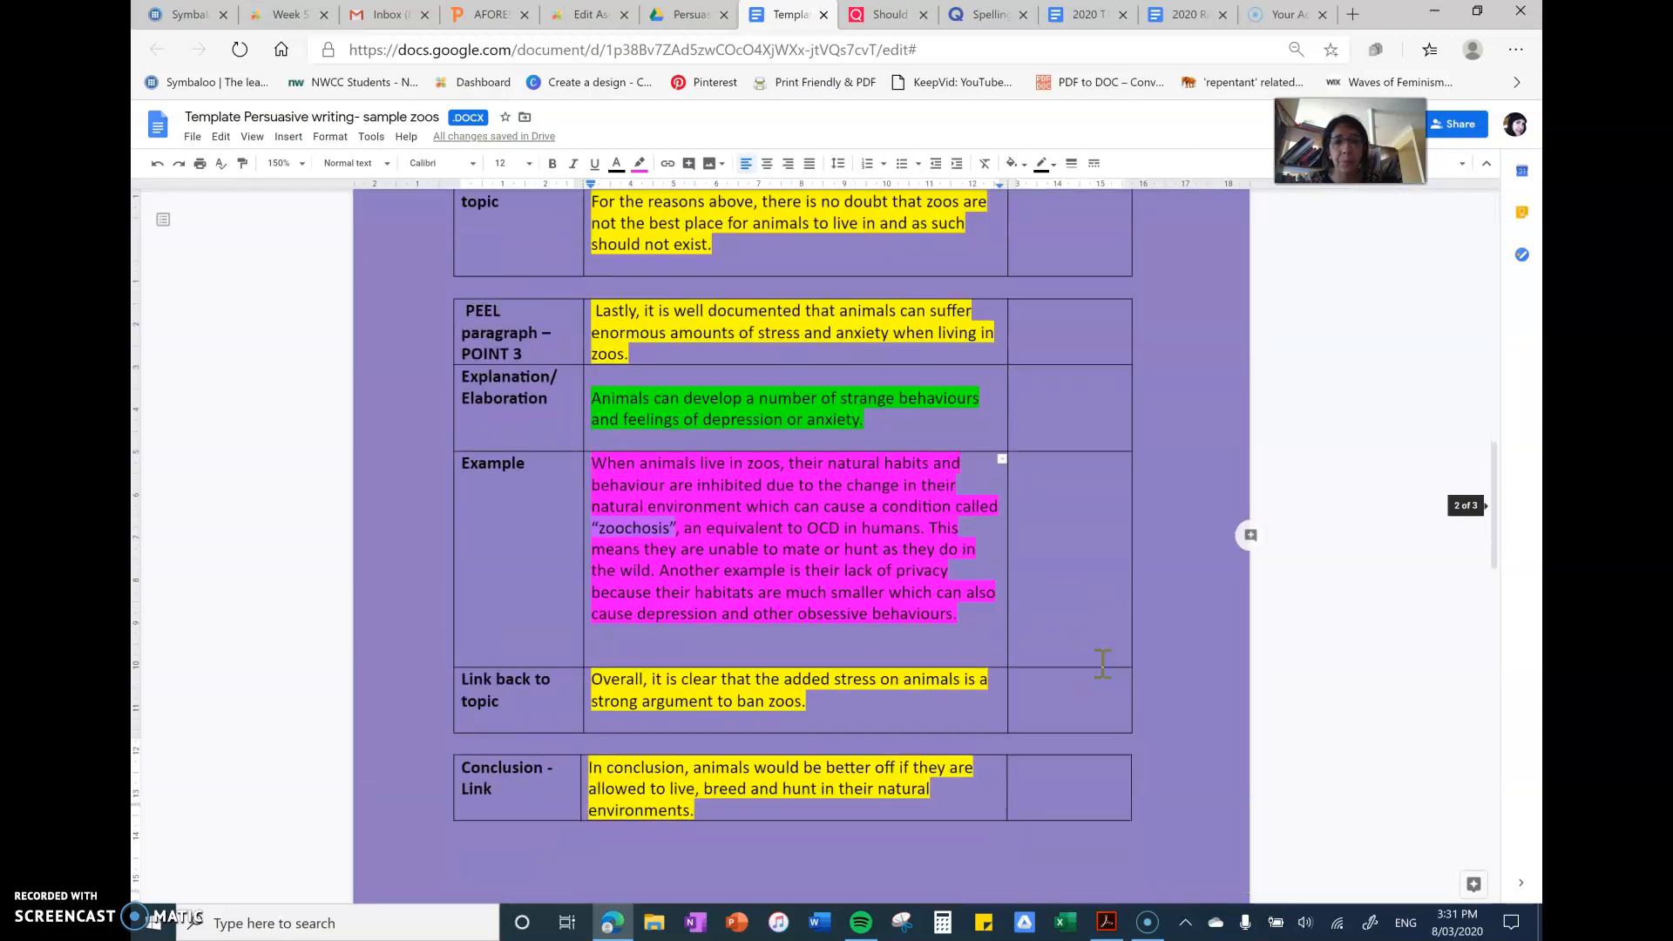
{"action": "scroll", "coordinate": [1105, 664], "scroll_direction": "down", "scroll_amount": 4}
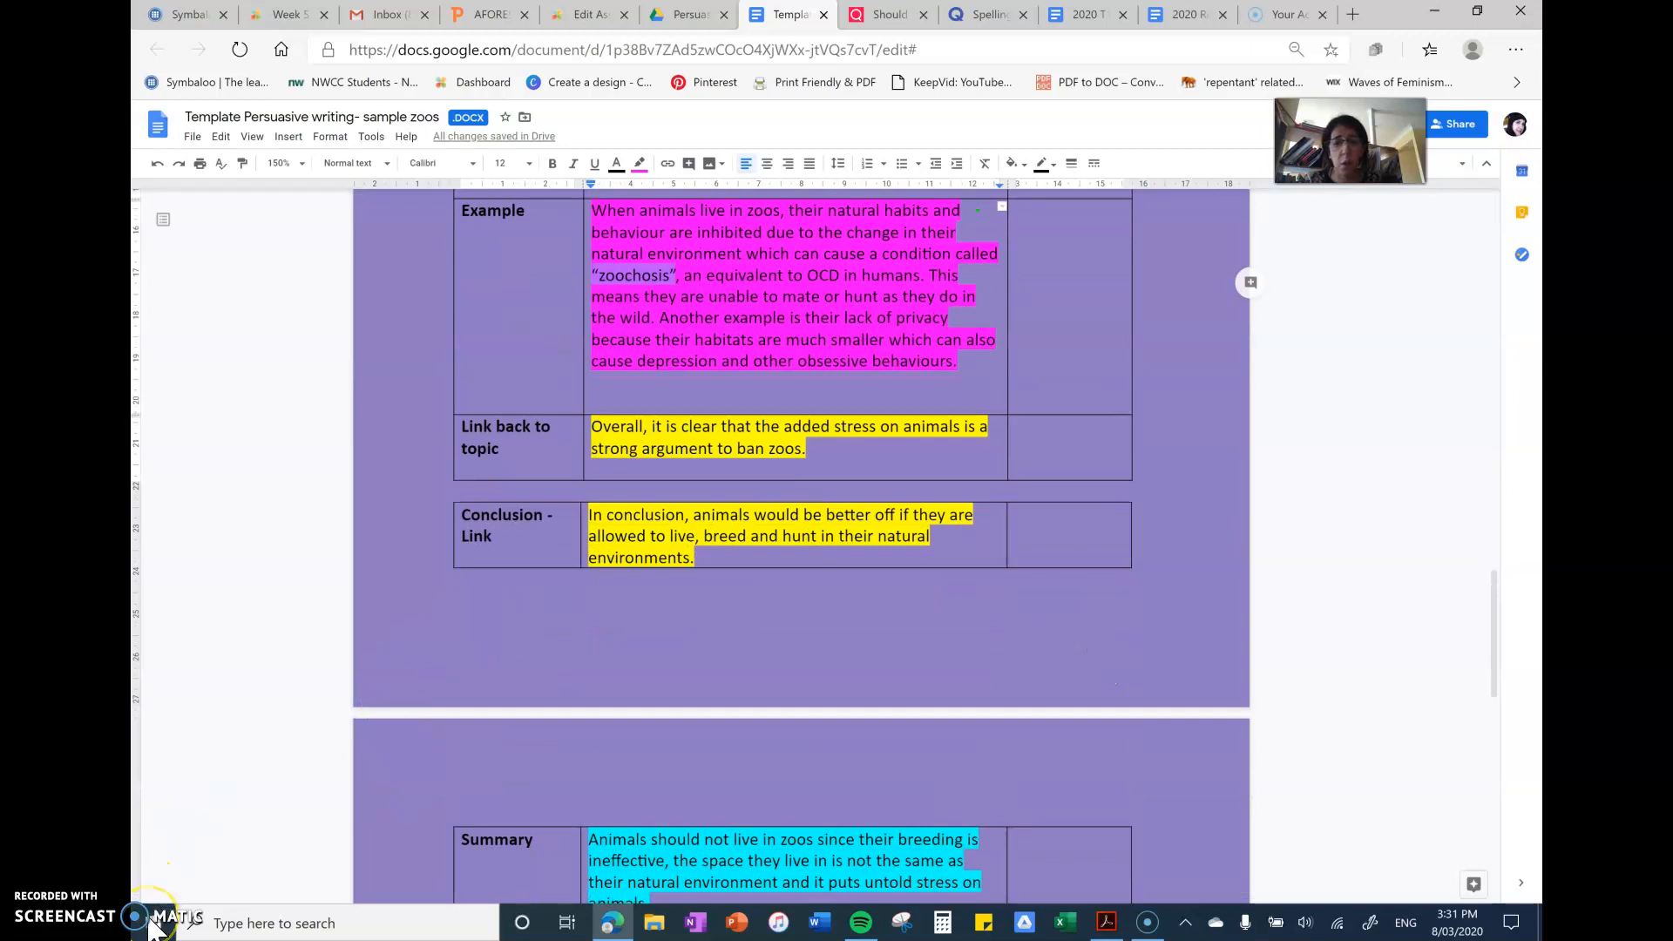